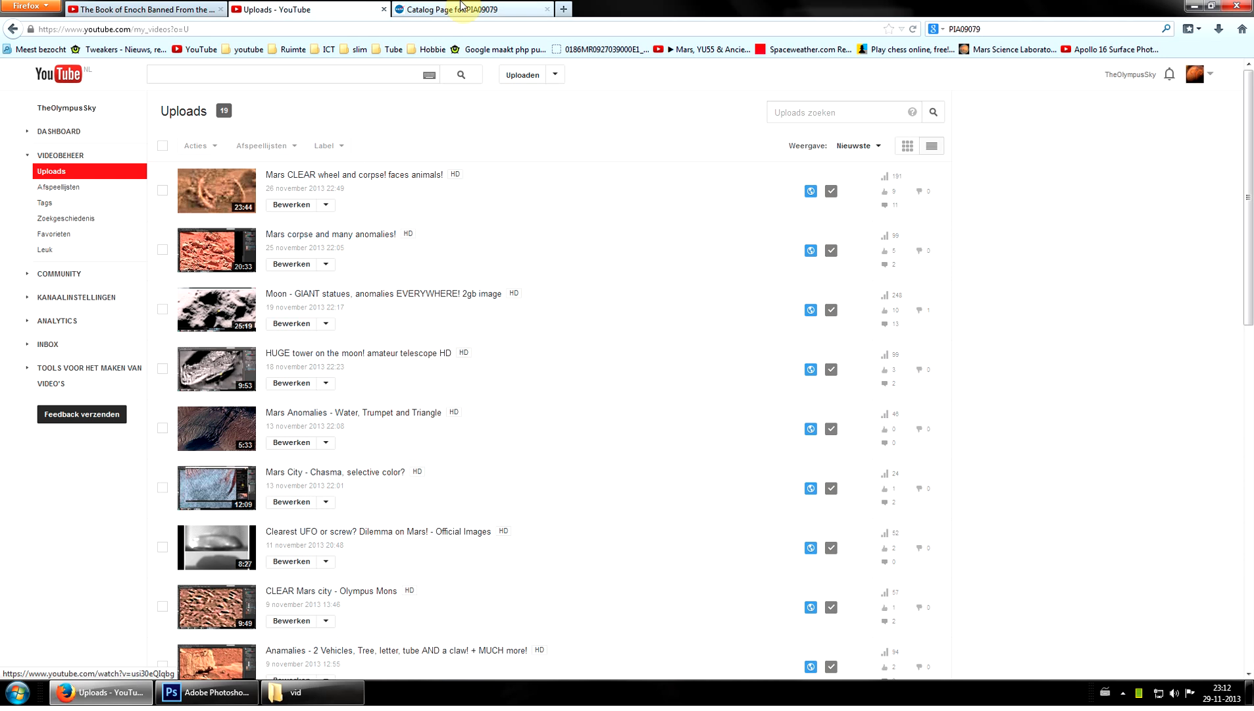
# Review the PIA09079 'Cape Verde' catalog page, including its image details and caption, and check the browser's recent downloads
pyautogui.click(461, 8)
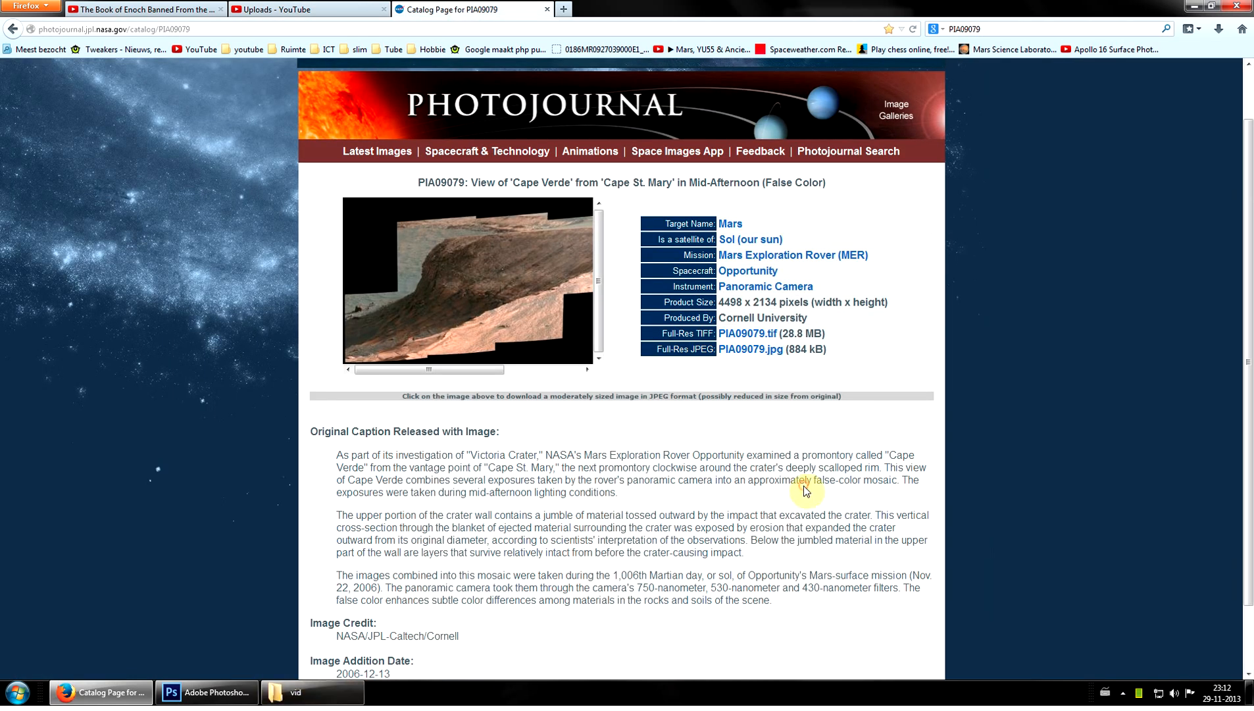
pyautogui.click(329, 698)
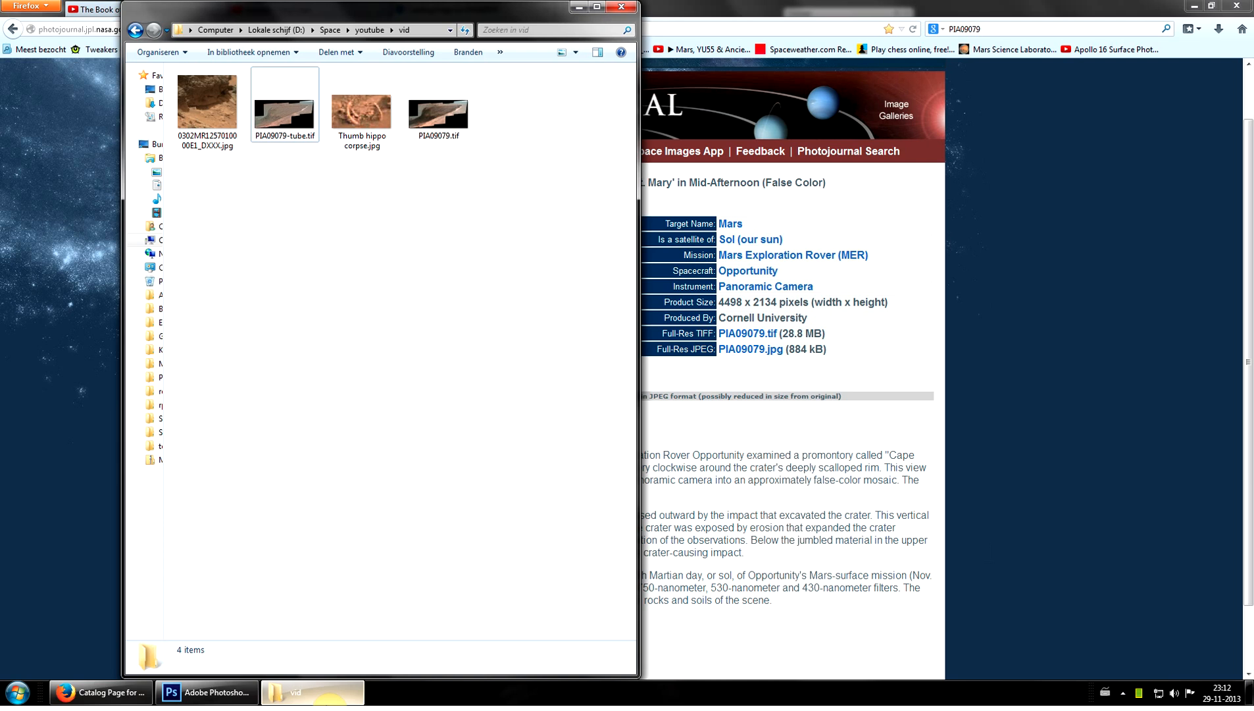
pyautogui.click(329, 699)
pyautogui.click(352, 699)
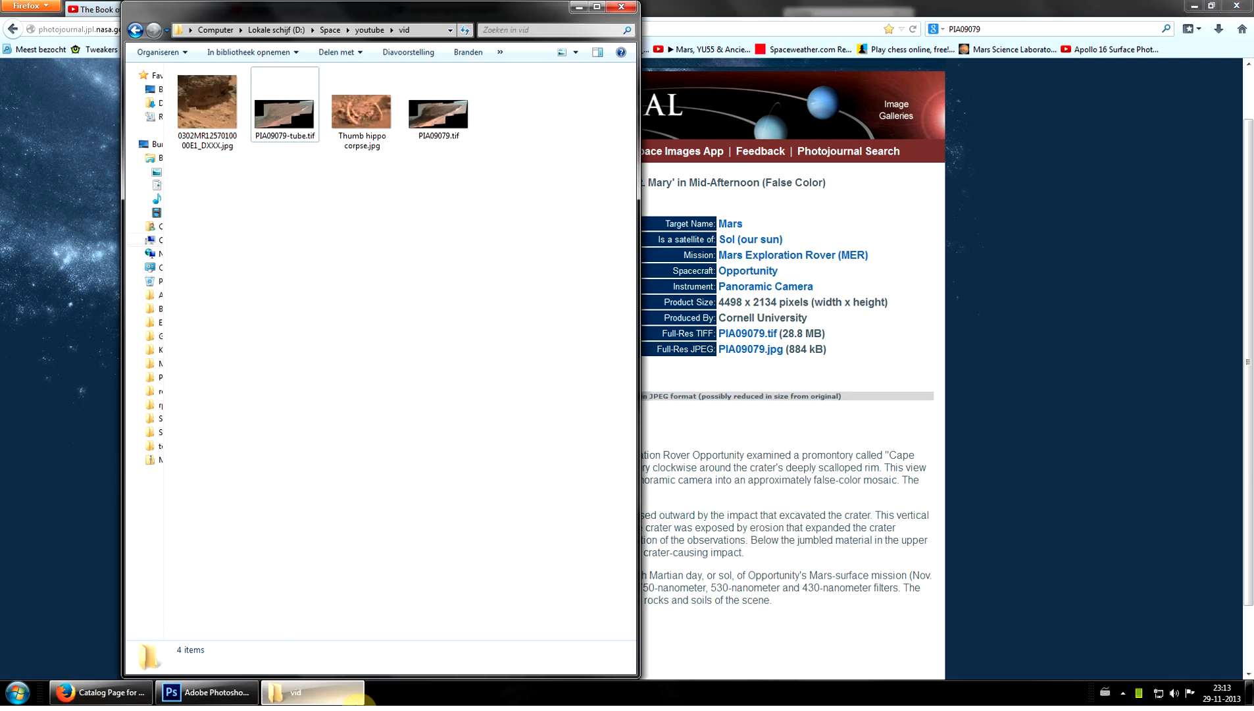
pyautogui.click(354, 698)
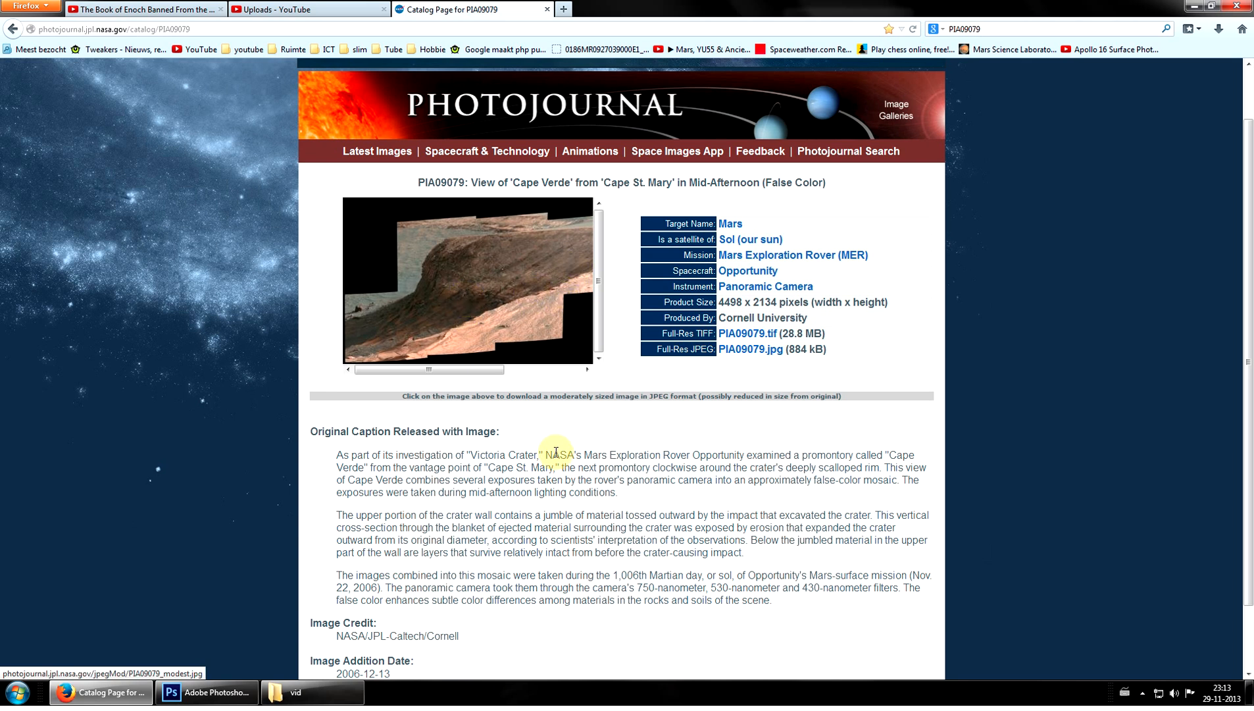
pyautogui.scroll(1, 553, 444)
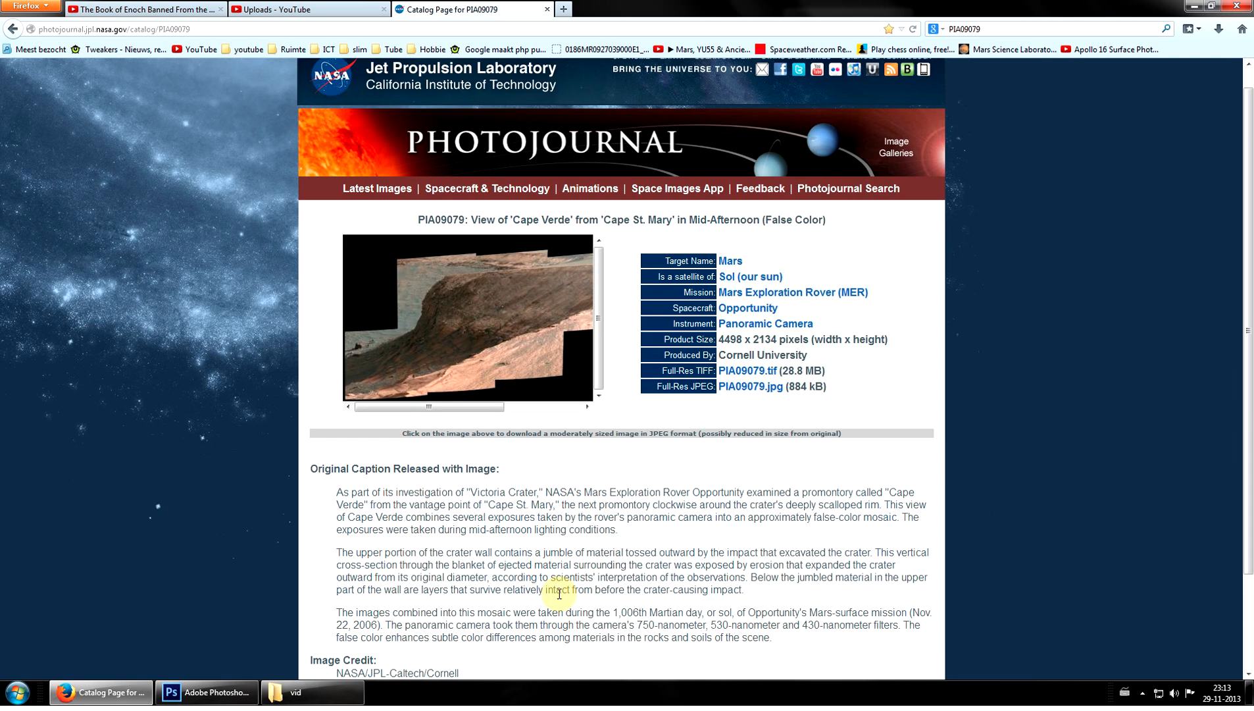
pyautogui.scroll(-2, 560, 594)
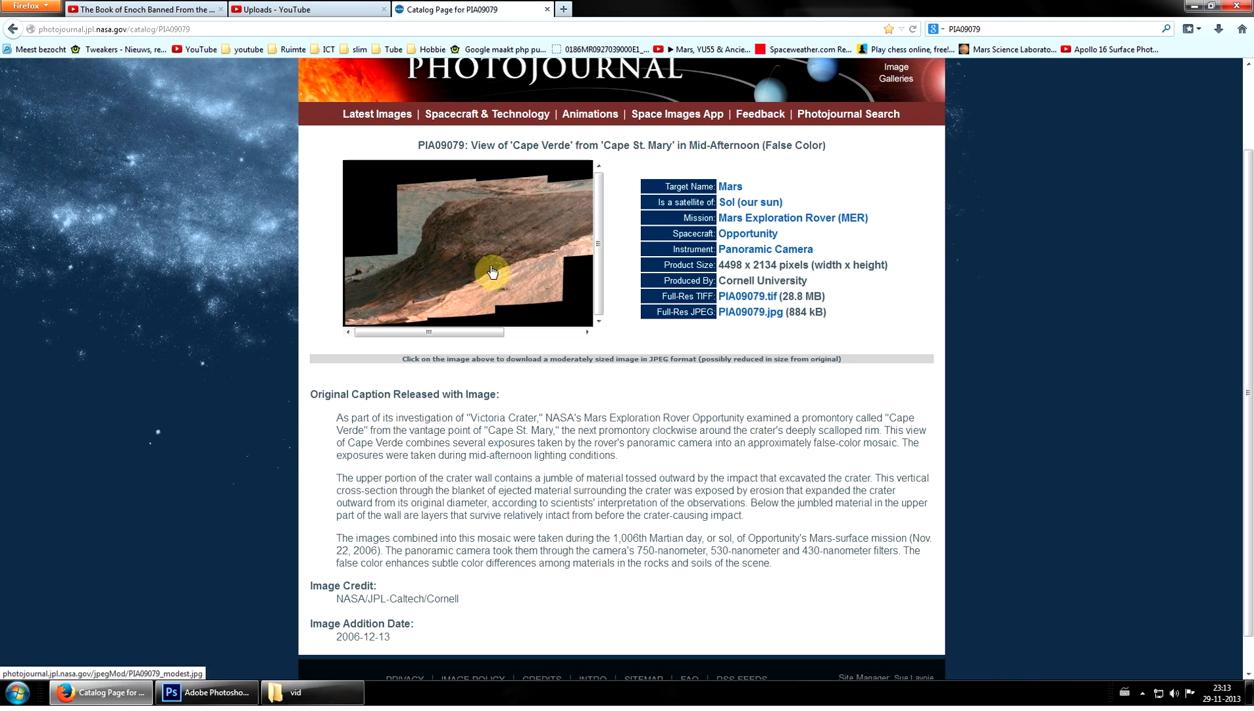
pyautogui.scroll(-2, 493, 271)
pyautogui.scroll(3, 493, 296)
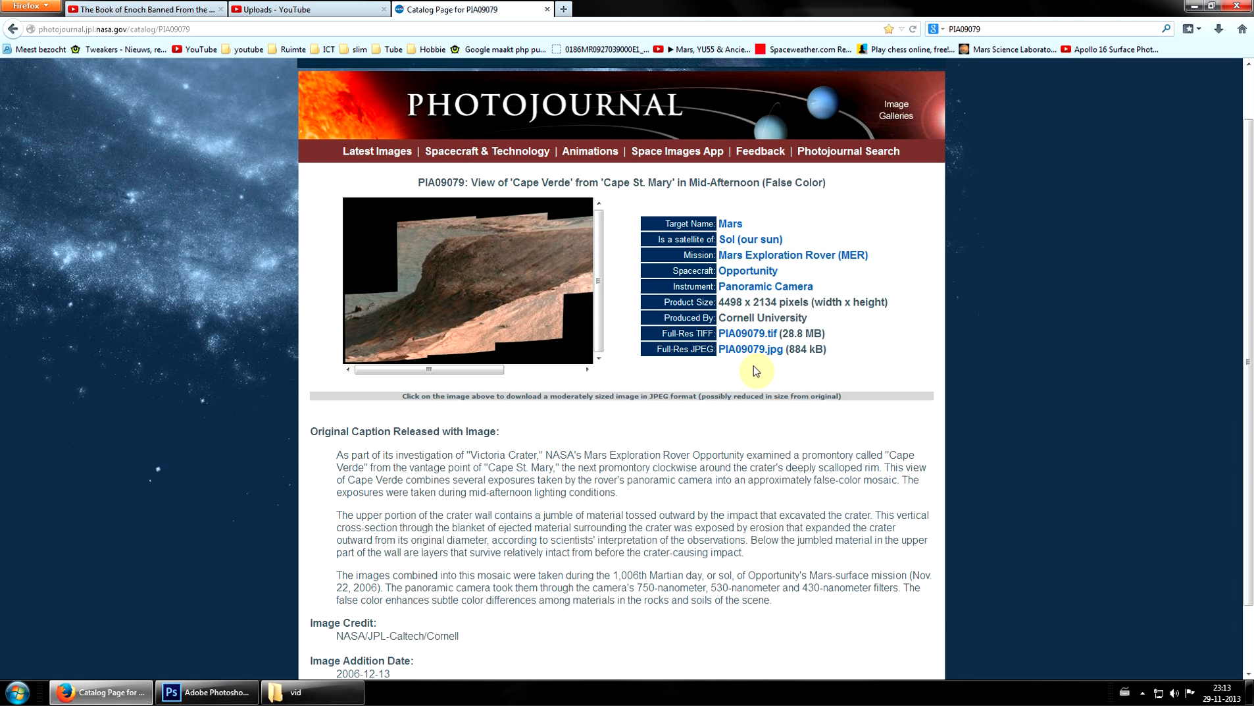
pyautogui.click(1219, 29)
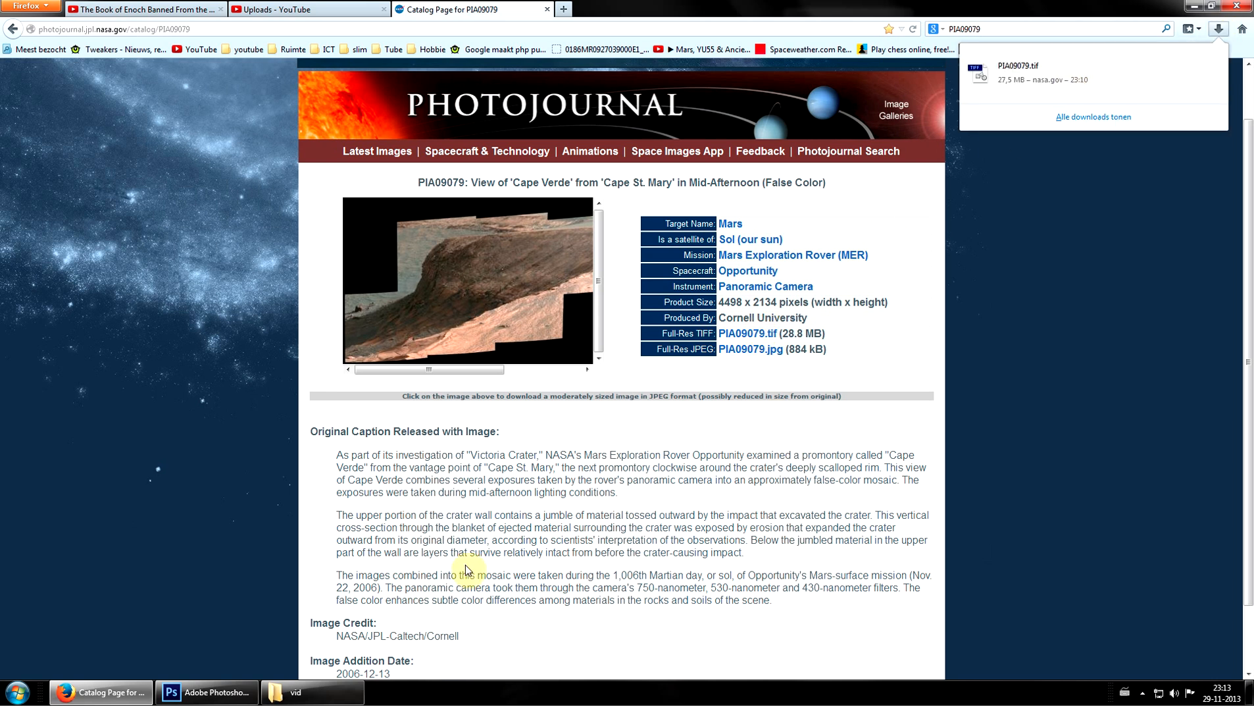
# Open PIA09079.tif from the vid folder in Windows Photo Viewer
pyautogui.click(309, 692)
pyautogui.click(441, 99)
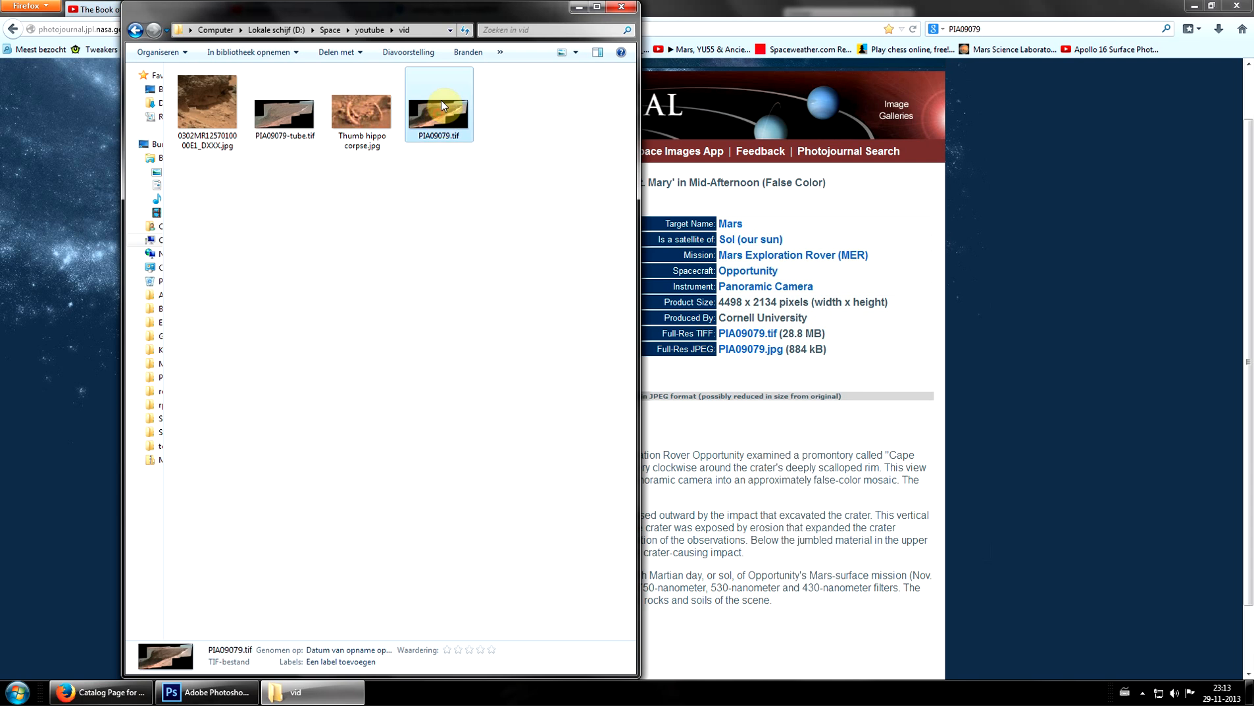
pyautogui.rightClick(440, 97)
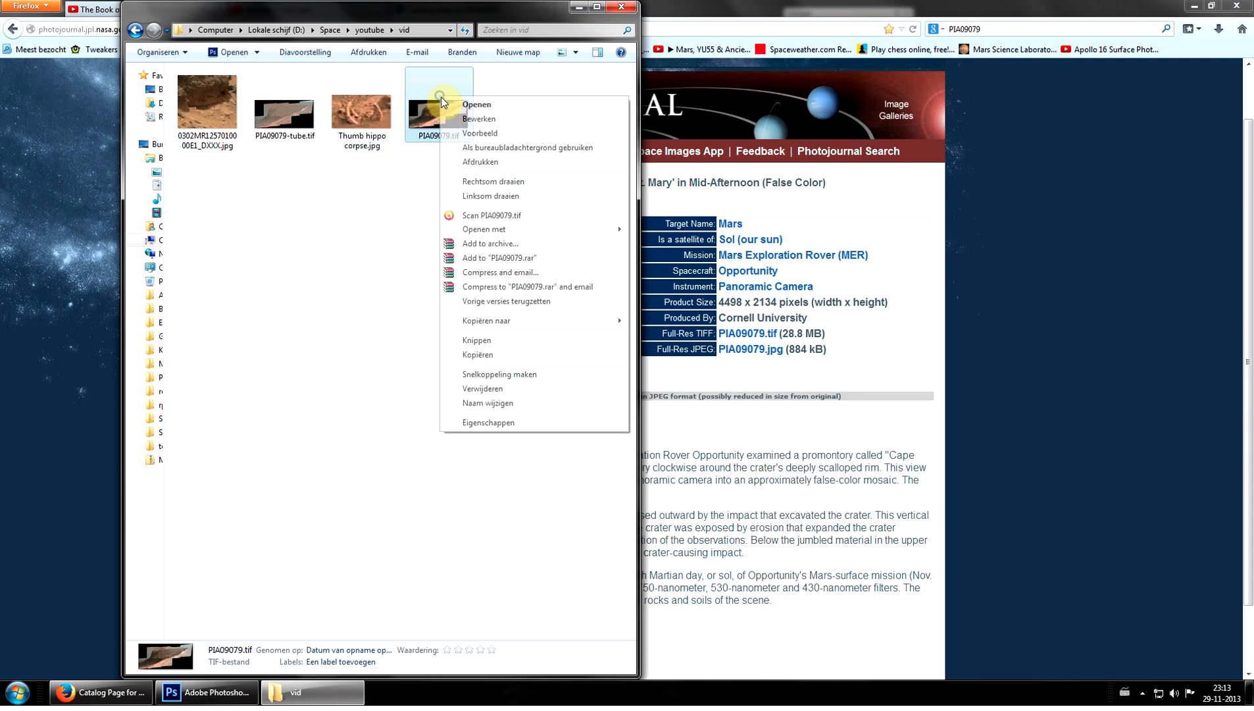
pyautogui.click(529, 229)
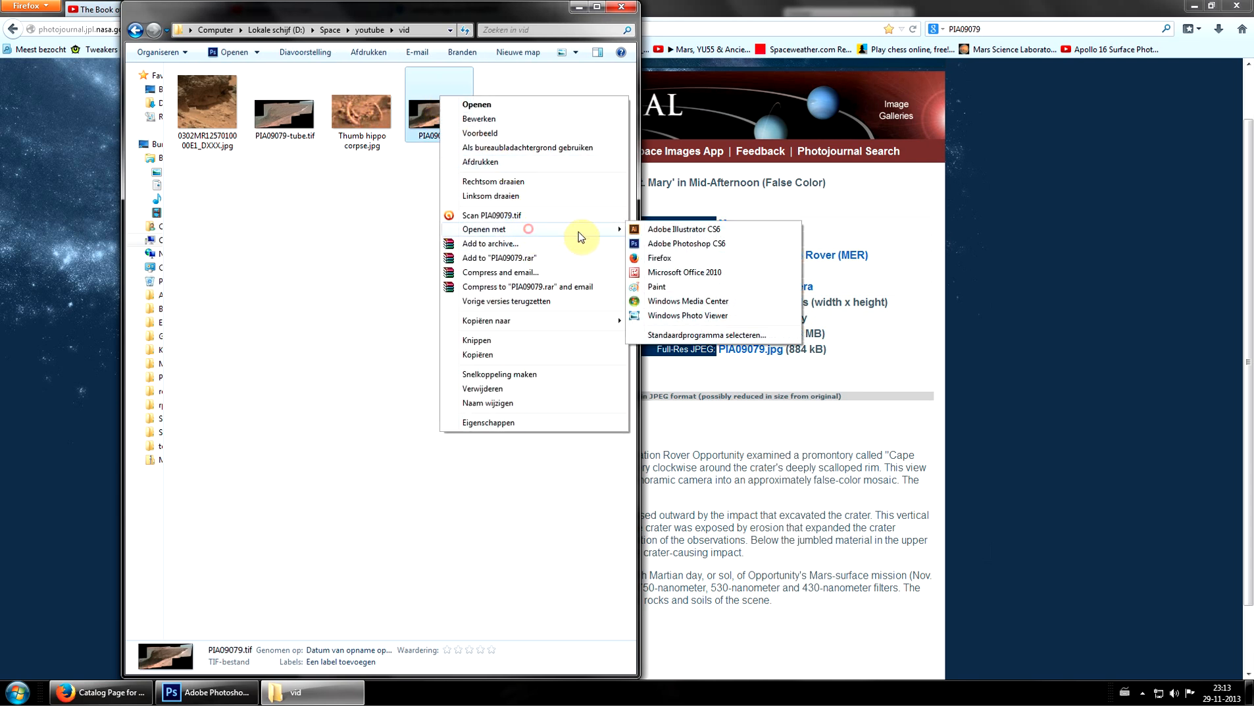
pyautogui.click(675, 316)
# Examine up close the flat rock with light markings on the upper edge of the dark cliff
pyautogui.scroll(5, 363, 373)
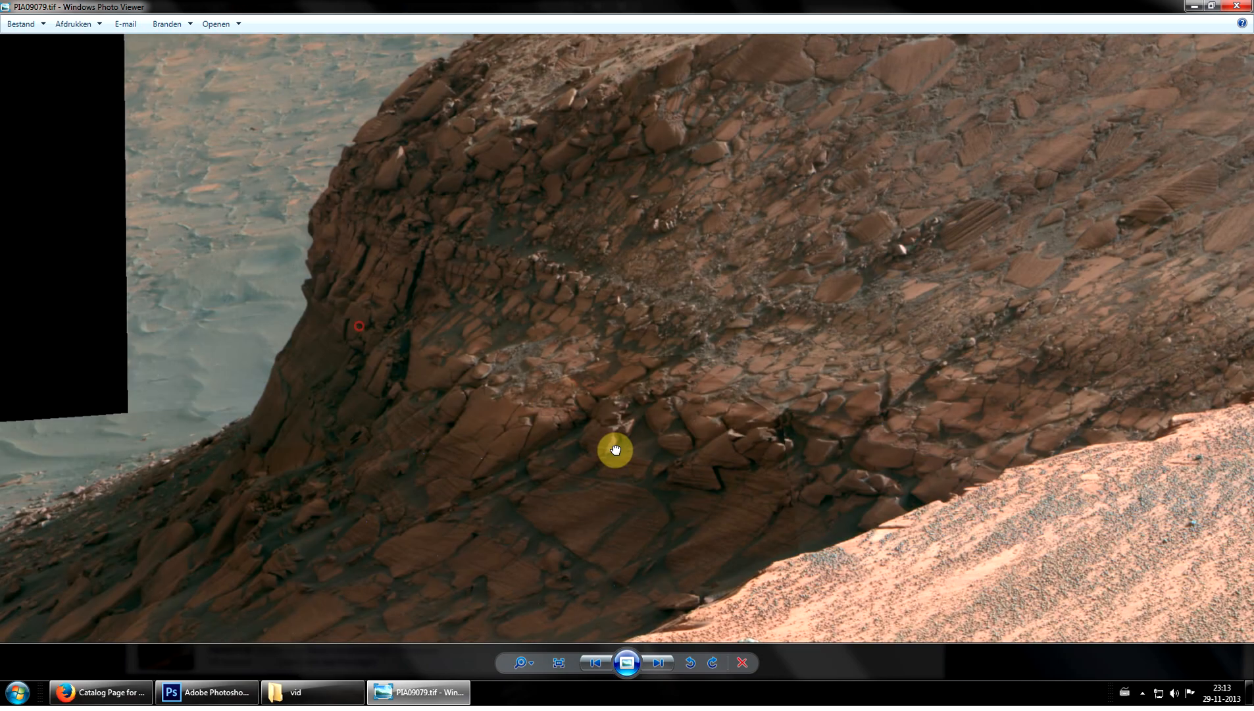
pyautogui.scroll(6, 577, 333)
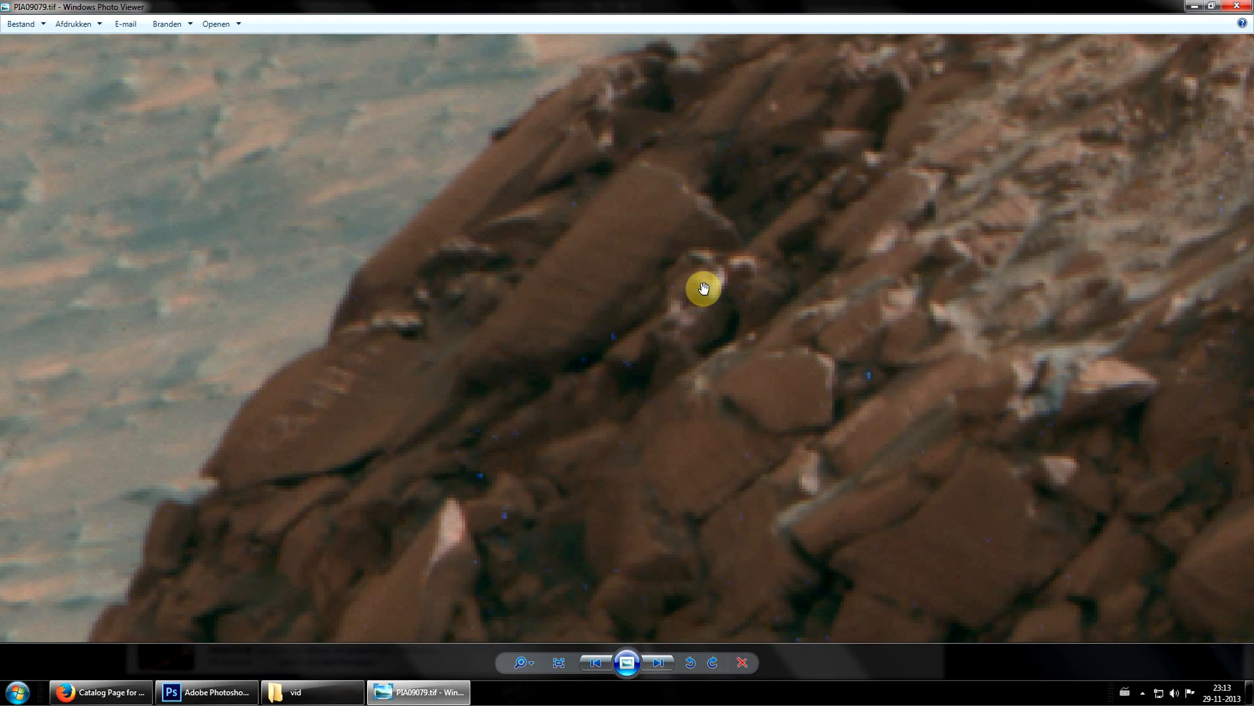
pyautogui.moveTo(700, 337); pyautogui.dragTo(733, 265)
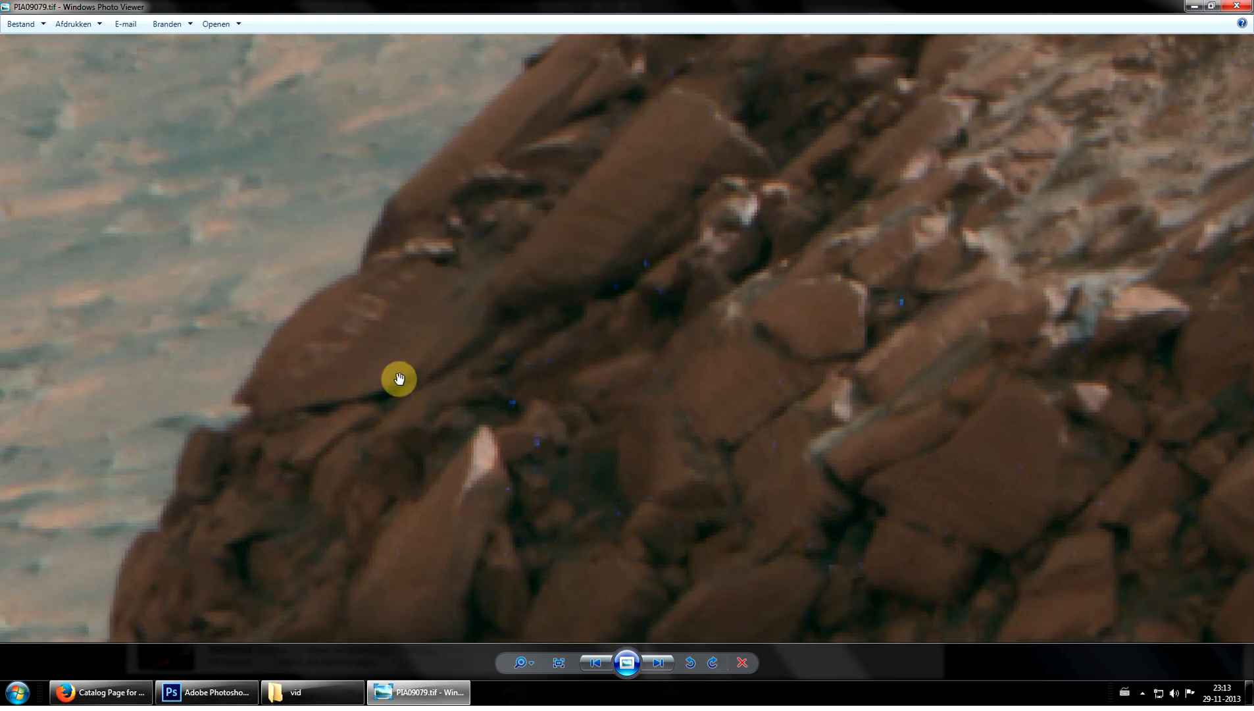
pyautogui.scroll(-2, 448, 388)
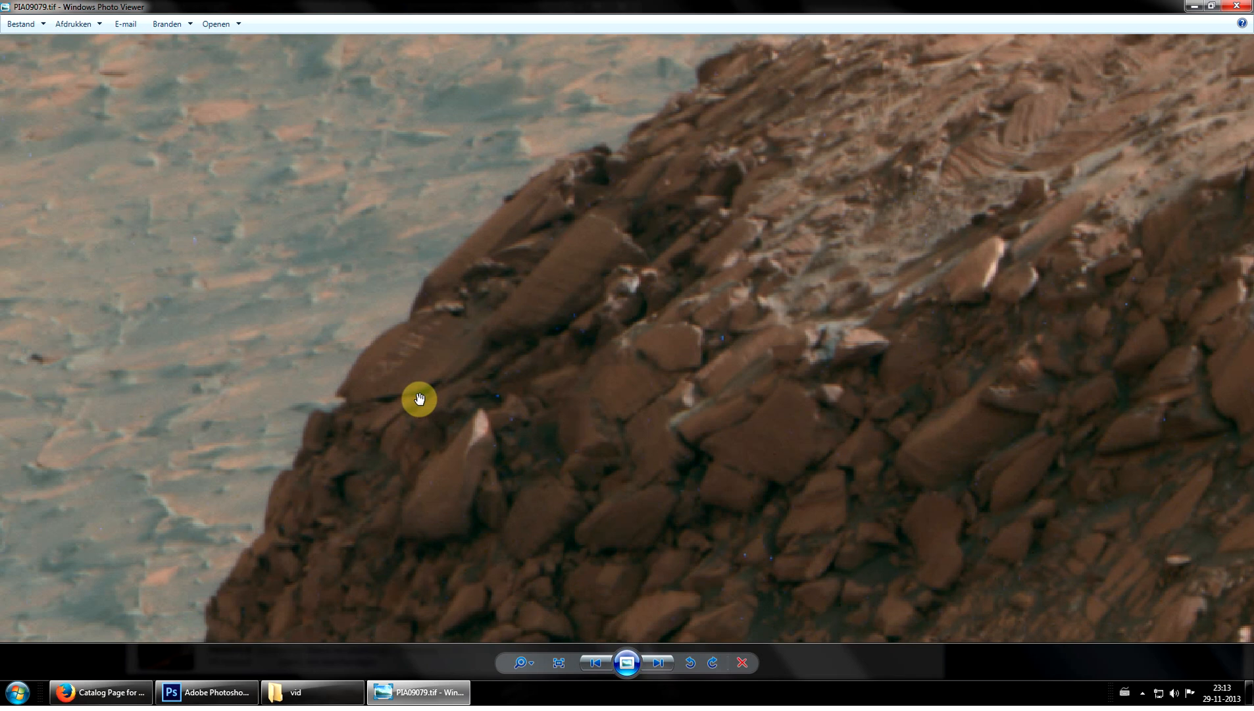
pyautogui.scroll(3, 355, 362)
pyautogui.moveTo(322, 350); pyautogui.dragTo(398, 364)
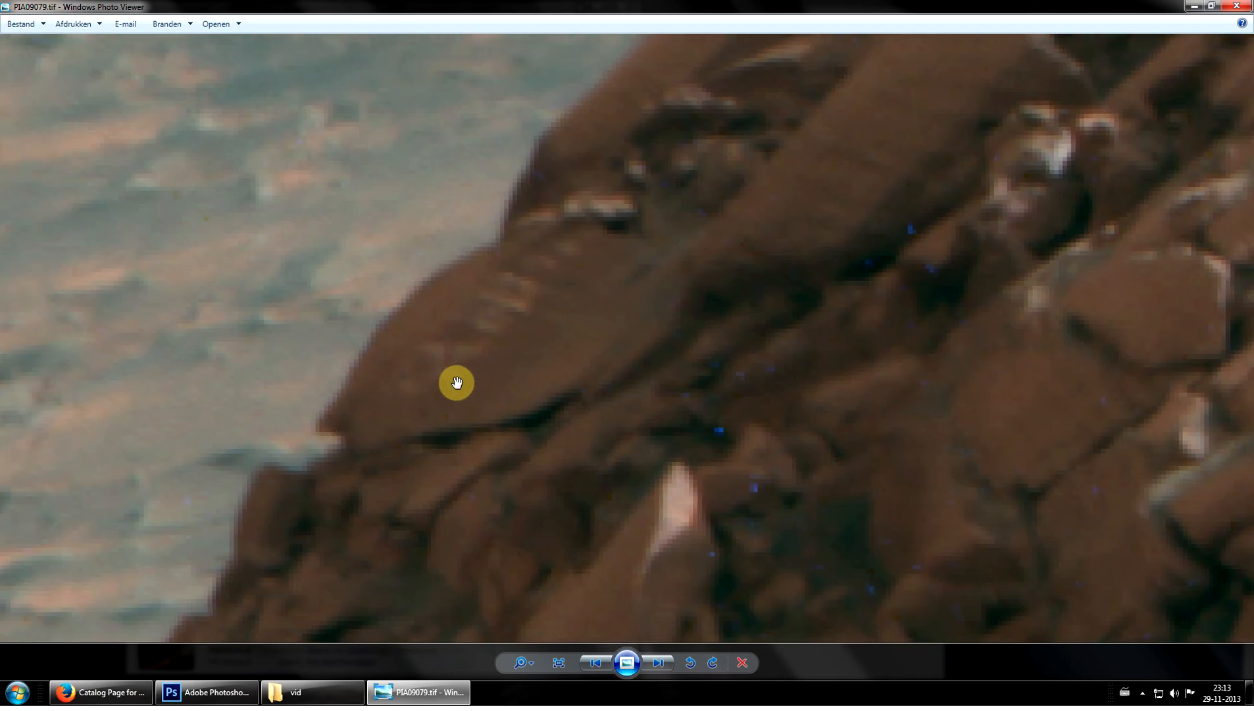
pyautogui.scroll(-2, 619, 256)
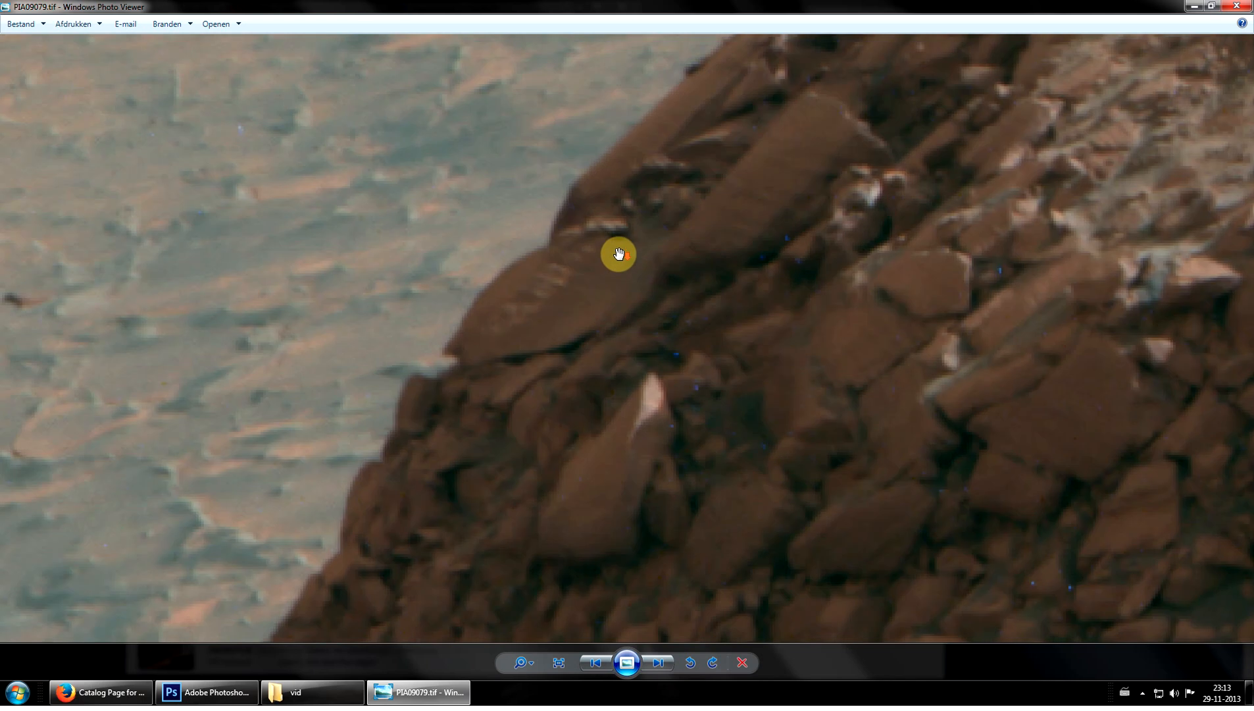
# Inspect the shaded rocky slope below the cliff edge, focusing on its cluster of bright white rocks
pyautogui.moveTo(828, 364); pyautogui.dragTo(560, 134)
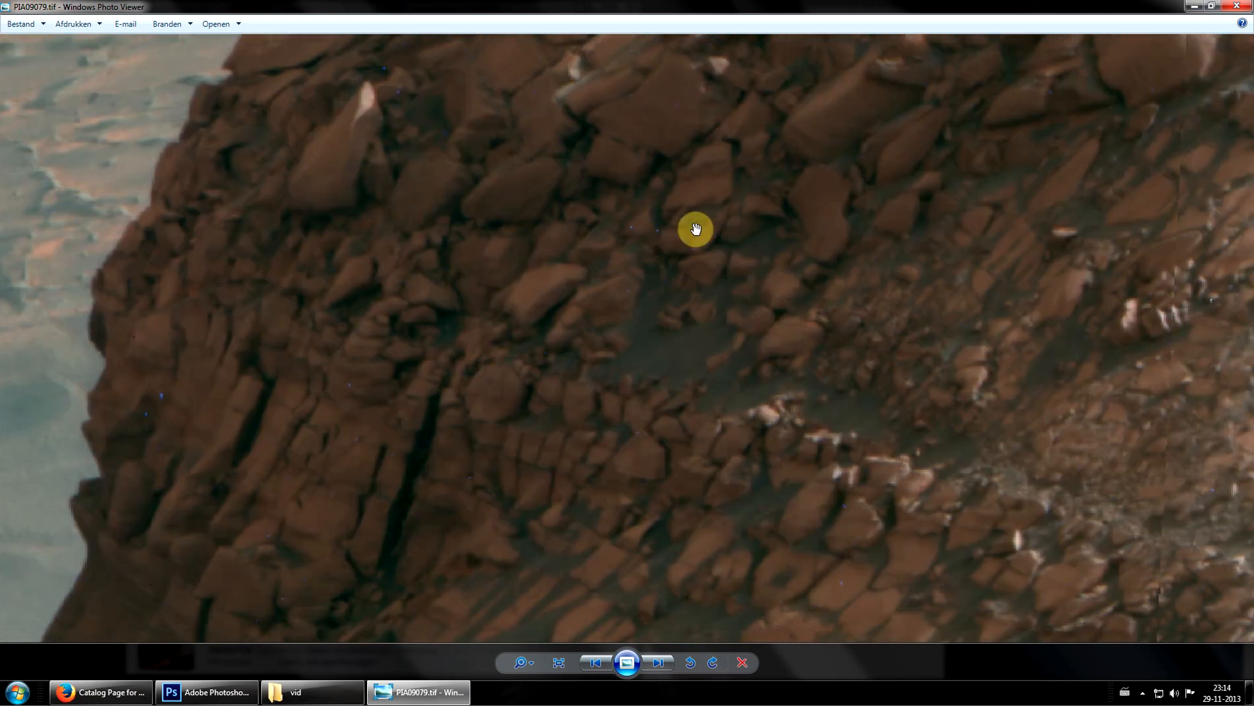
pyautogui.moveTo(706, 317); pyautogui.dragTo(680, 355)
pyautogui.moveTo(714, 288); pyautogui.dragTo(716, 374)
pyautogui.scroll(5, 873, 424)
pyautogui.moveTo(504, 292); pyautogui.dragTo(817, 421)
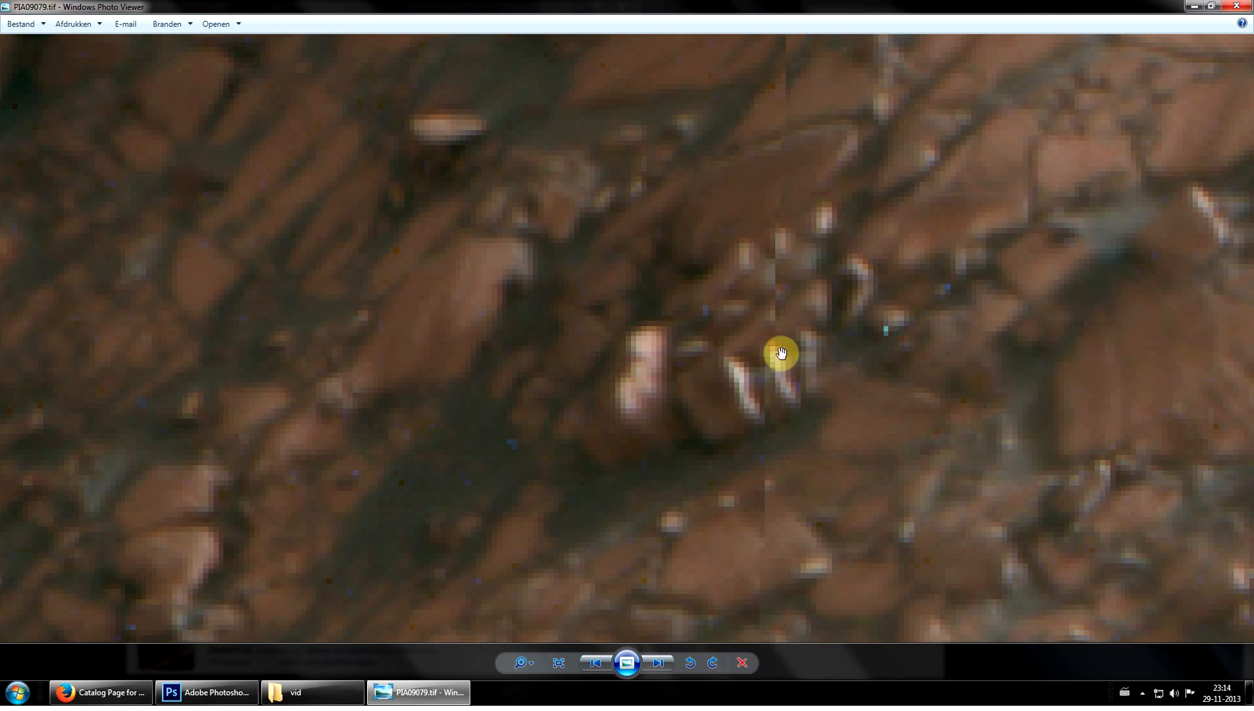
pyautogui.scroll(-2, 779, 355)
pyautogui.scroll(-4, 456, 340)
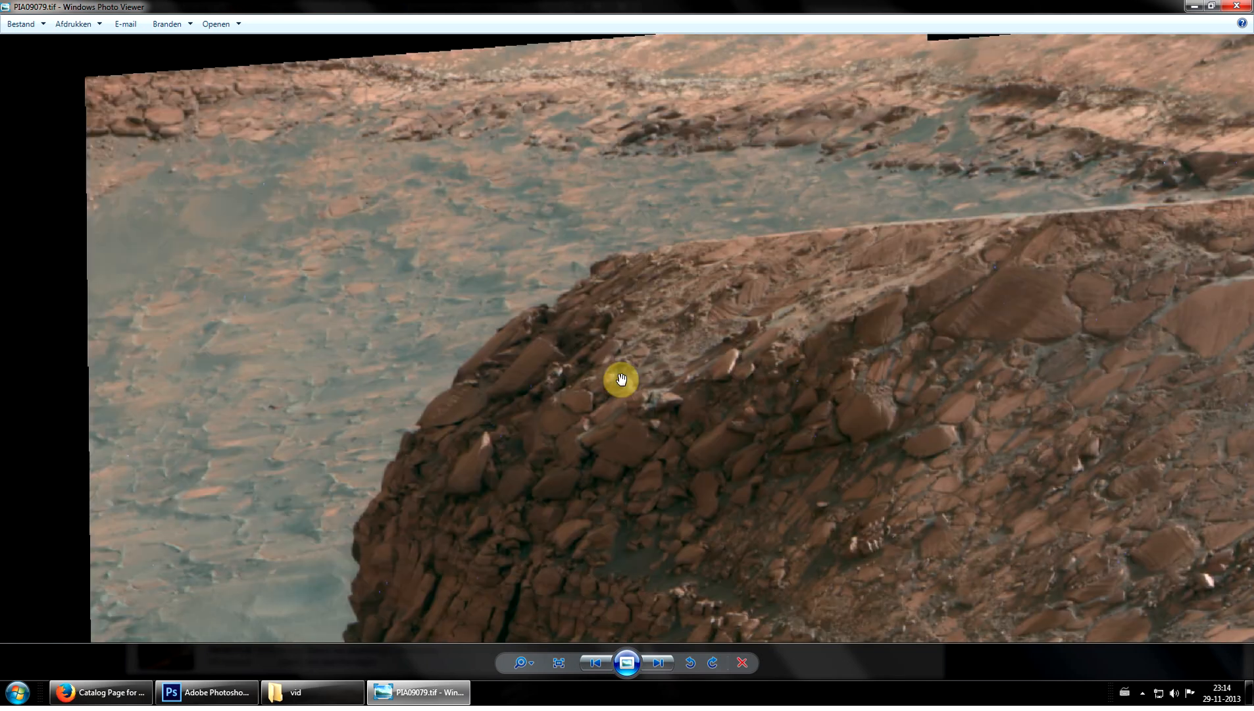
# Examine the angular, straight-edged formation on the blue-grey plain beyond the cliff at high magnification
pyautogui.moveTo(440, 362); pyautogui.dragTo(591, 342)
pyautogui.scroll(3, 422, 350)
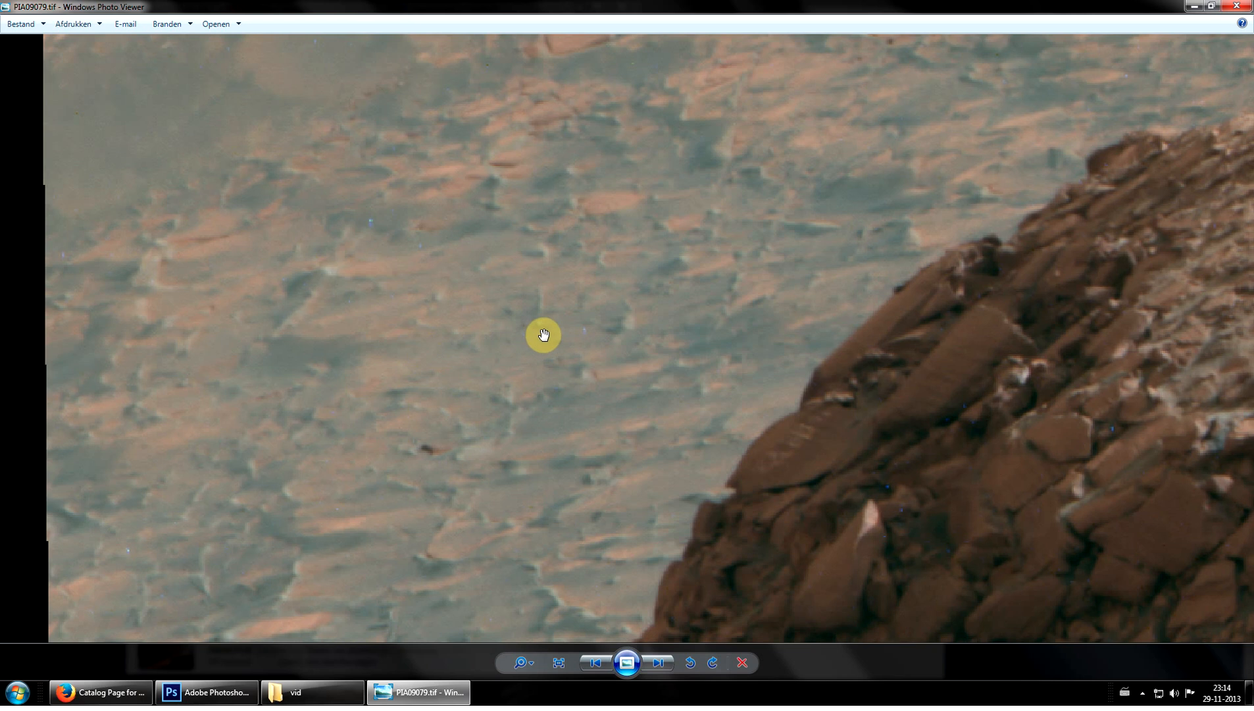
pyautogui.moveTo(464, 283); pyautogui.dragTo(536, 359)
pyautogui.scroll(5, 723, 344)
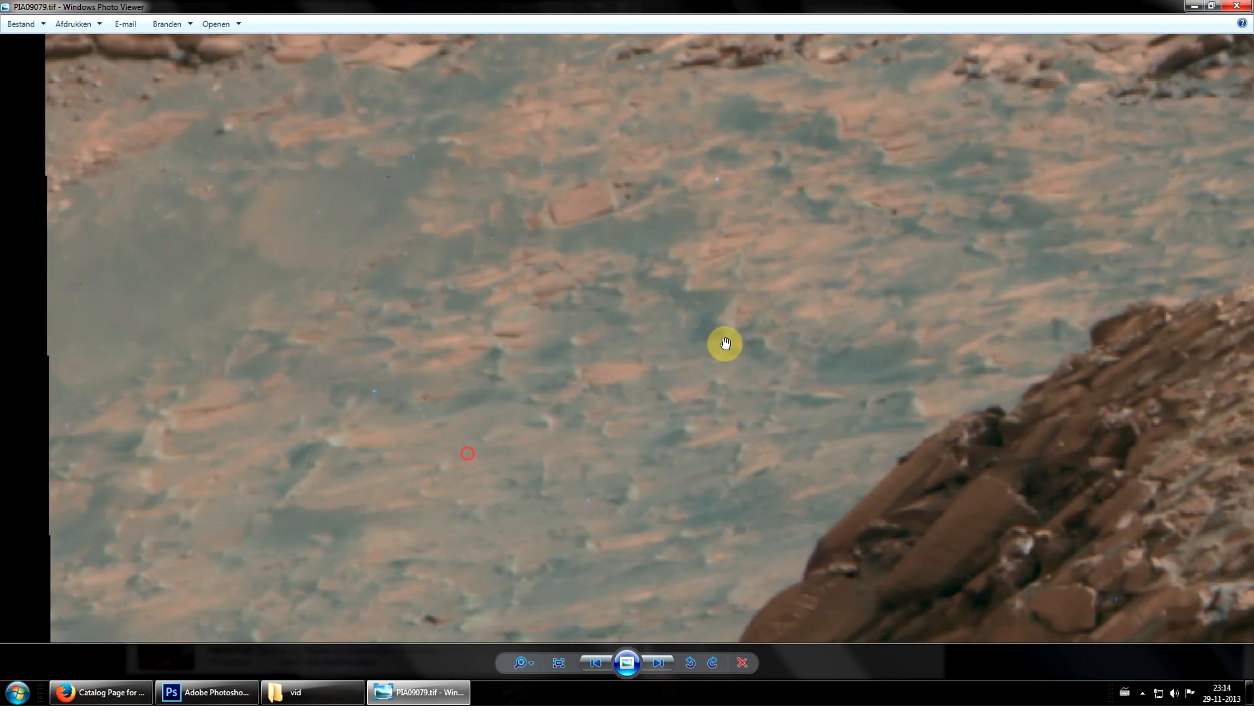
pyautogui.moveTo(744, 262); pyautogui.dragTo(777, 370)
pyautogui.scroll(1, 678, 398)
pyautogui.click(686, 394)
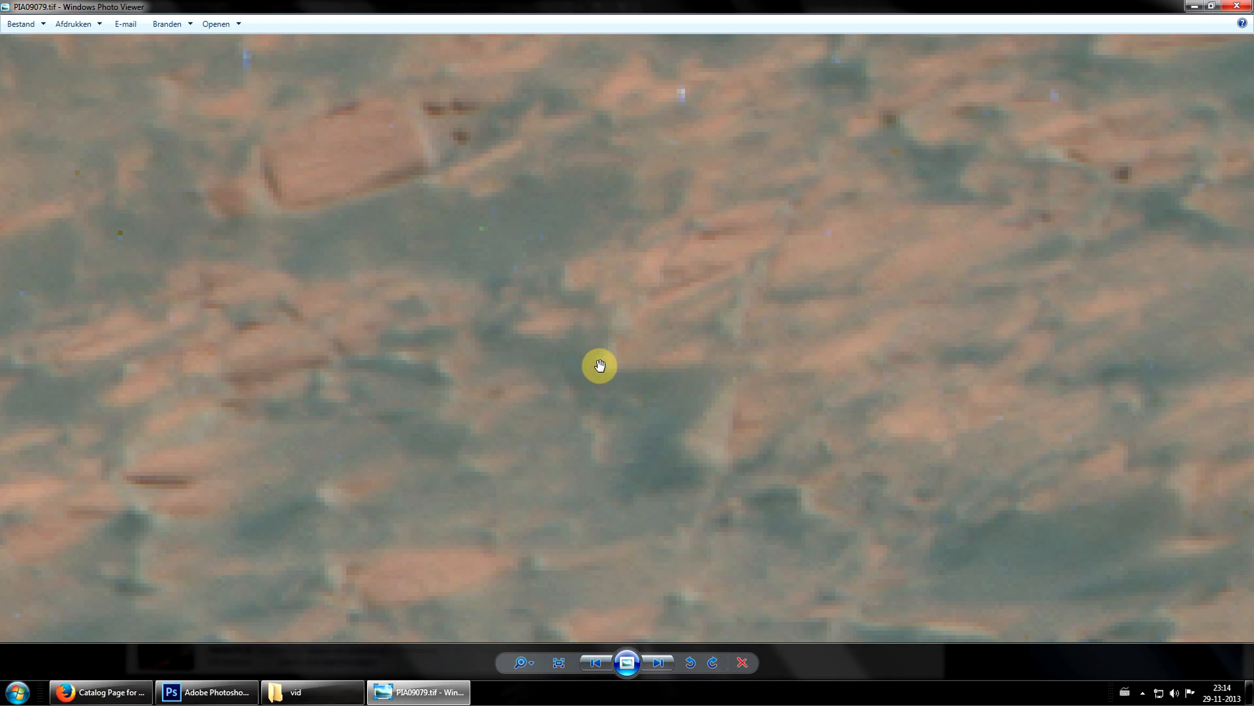
pyautogui.scroll(3, 672, 315)
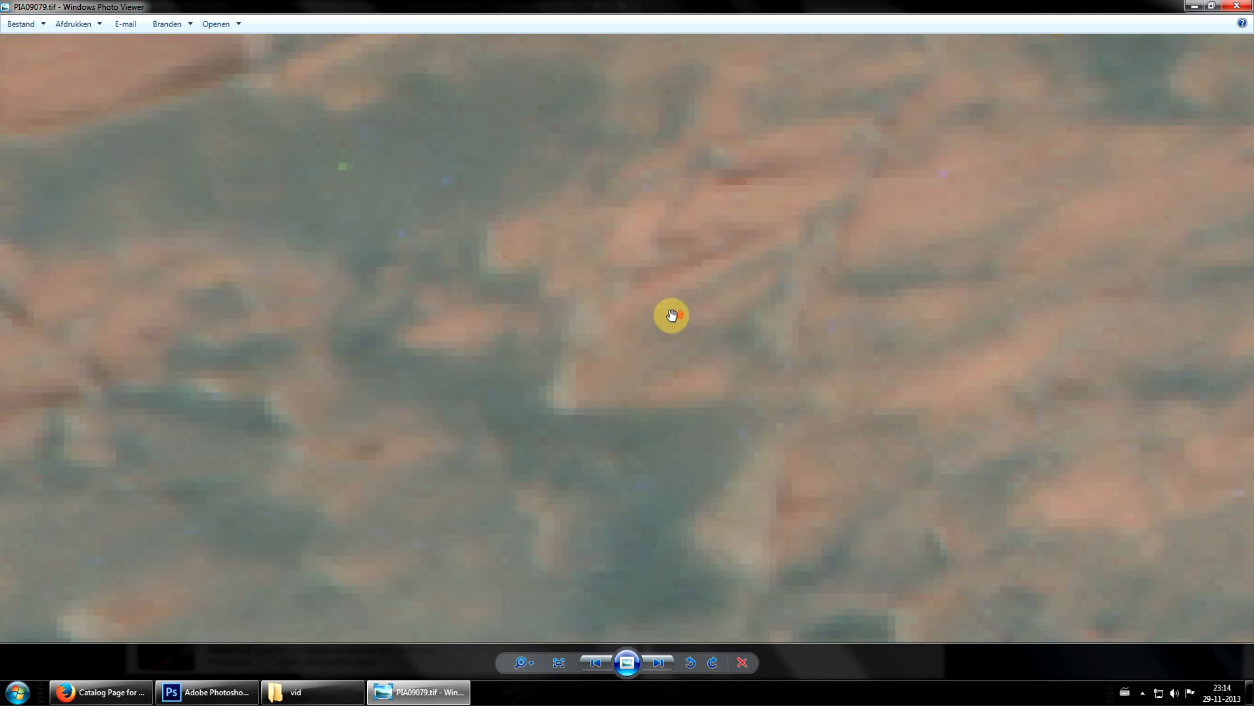
pyautogui.scroll(1, 711, 296)
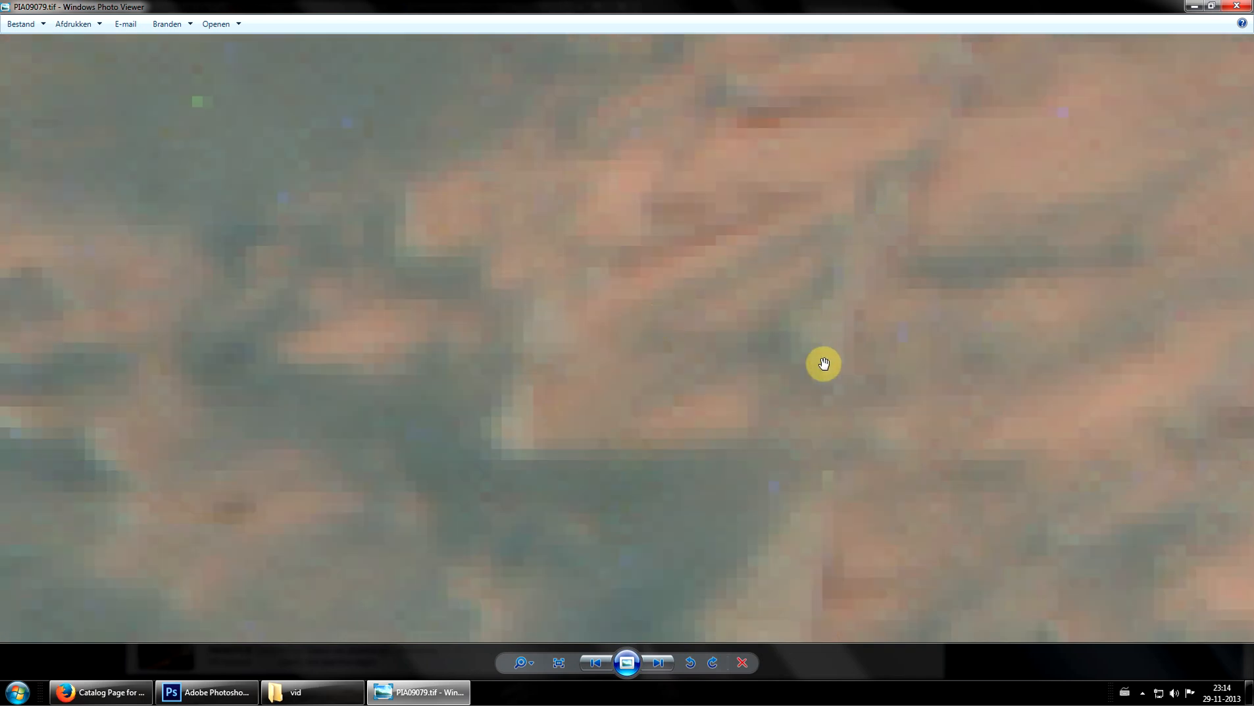
pyautogui.moveTo(652, 293); pyautogui.dragTo(672, 485)
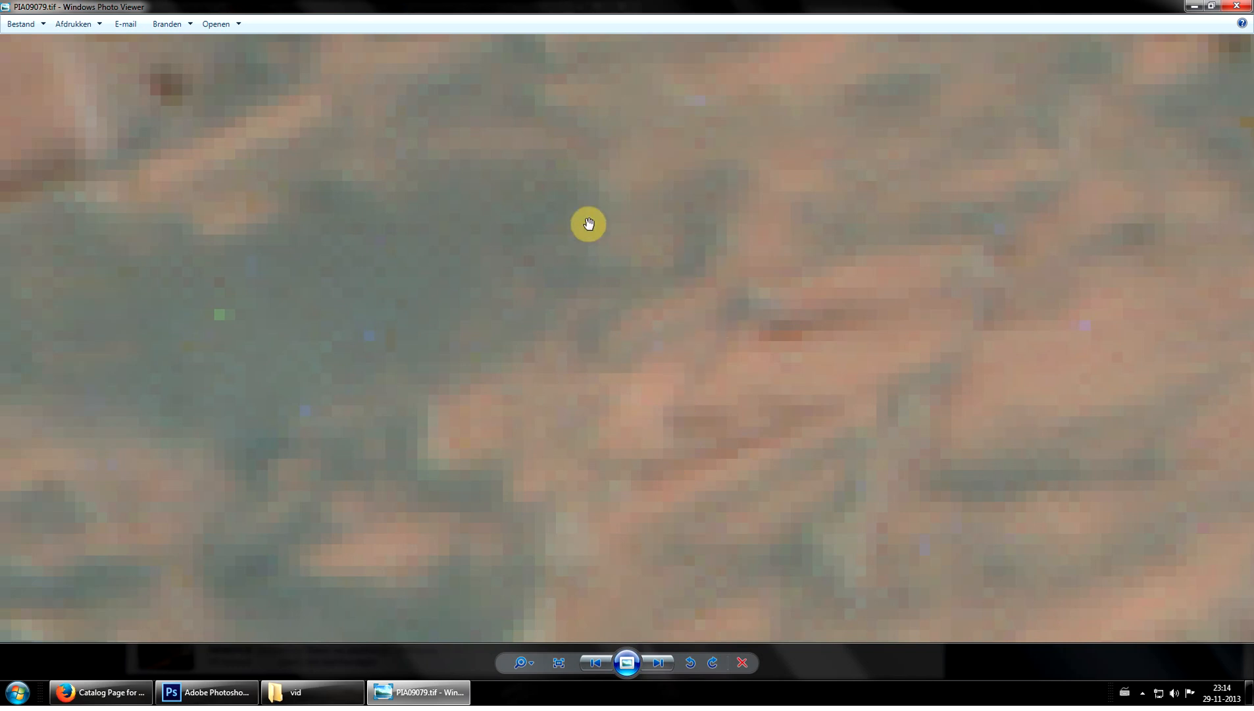
pyautogui.scroll(-3, 685, 356)
pyautogui.moveTo(686, 356); pyautogui.dragTo(714, 266)
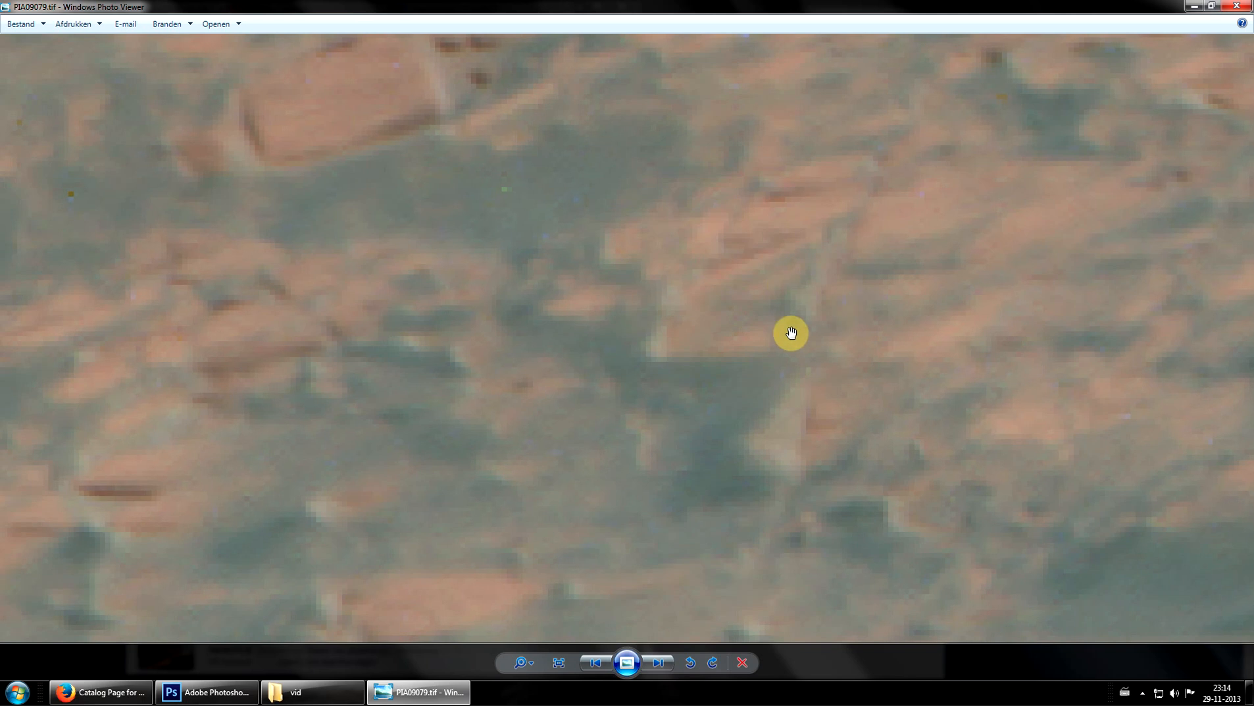
pyautogui.scroll(4, 813, 276)
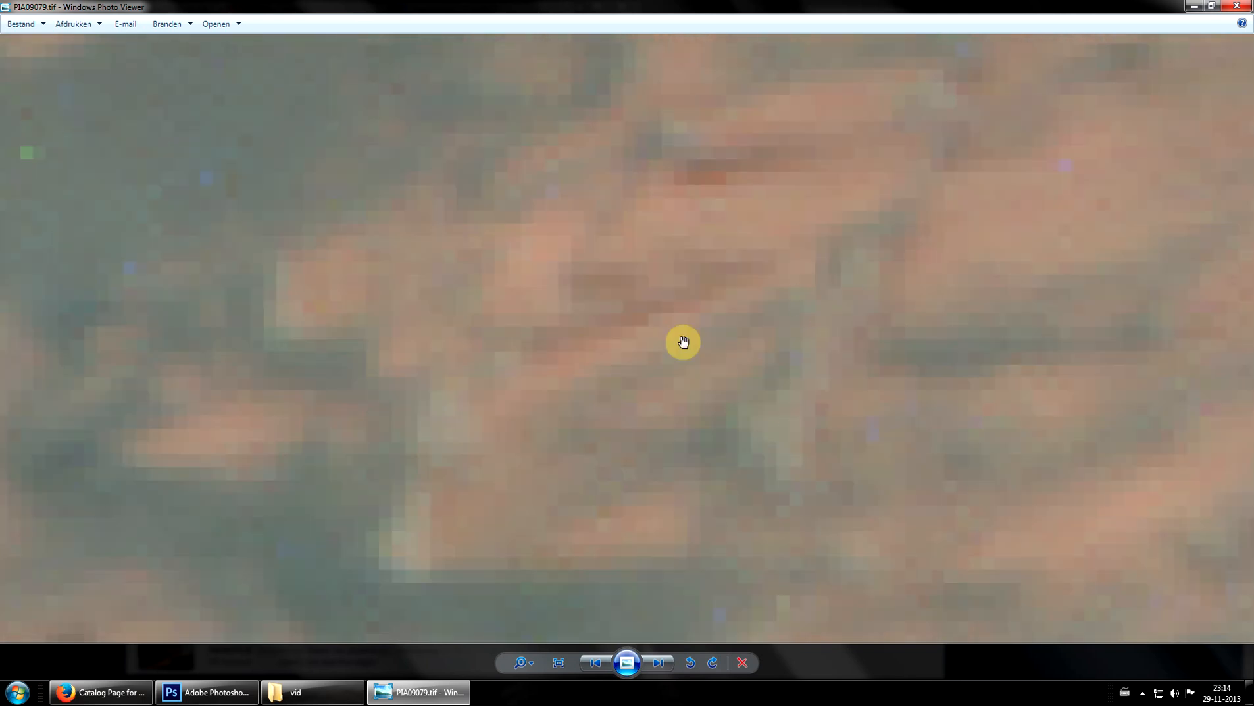
# Inspect the rectangular block and the small dark spots beside it on the plain
pyautogui.scroll(-3, 516, 414)
pyautogui.moveTo(497, 461); pyautogui.dragTo(724, 243)
pyautogui.scroll(-2, 569, 327)
pyautogui.moveTo(520, 340); pyautogui.dragTo(703, 428)
pyautogui.scroll(-3, 727, 177)
pyautogui.scroll(4, 639, 305)
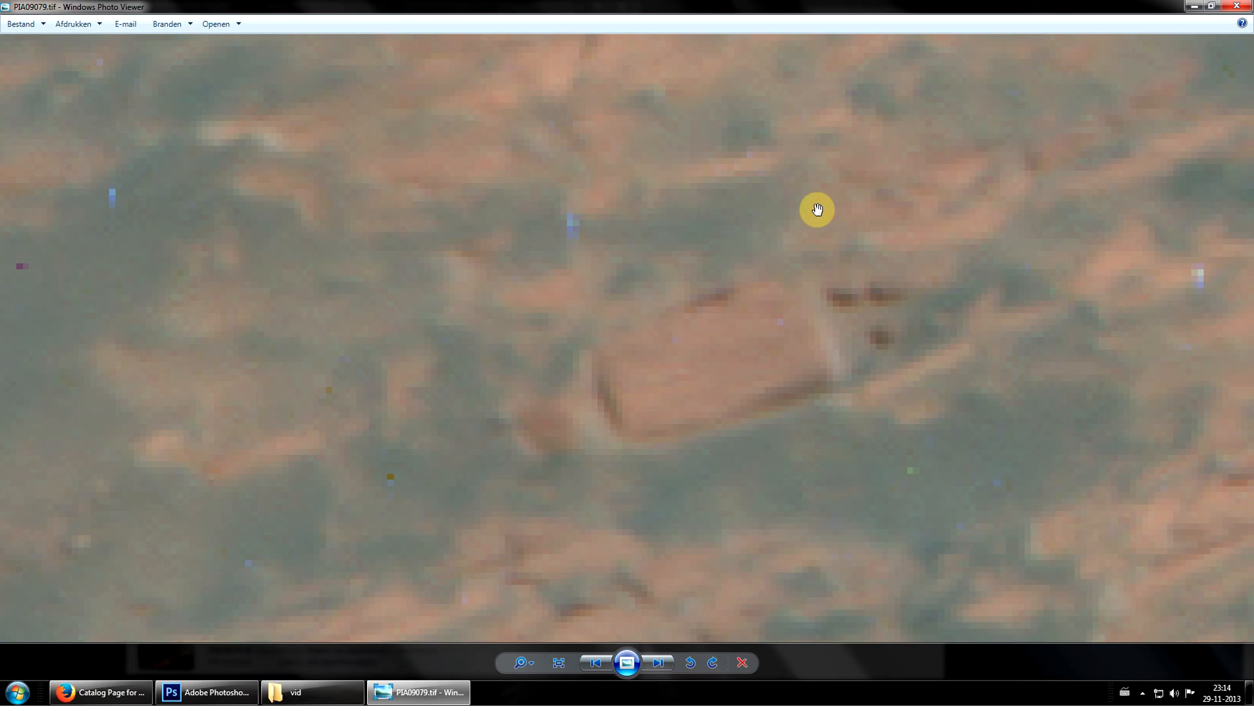
# Examine the vertical pale strip between the layered rocks of the distant wall near the mosaic's upper edge
pyautogui.scroll(-3, 950, 356)
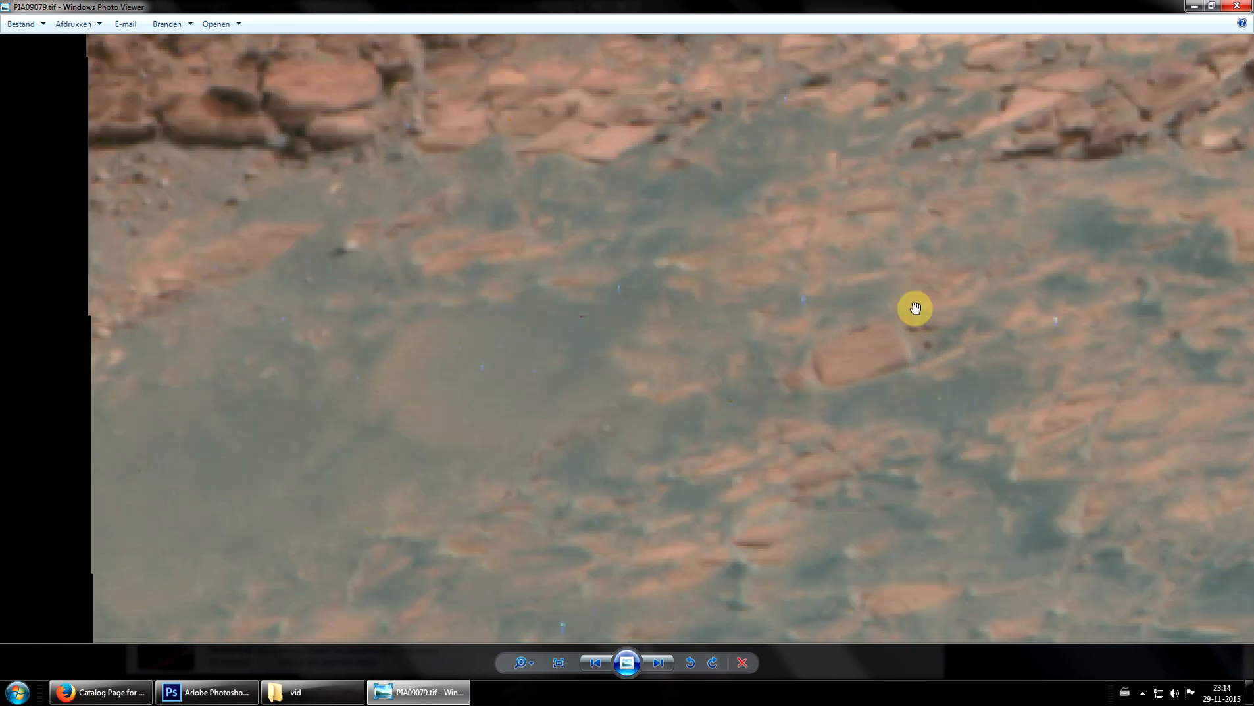
pyautogui.scroll(-2, 911, 355)
pyautogui.scroll(-2, 691, 342)
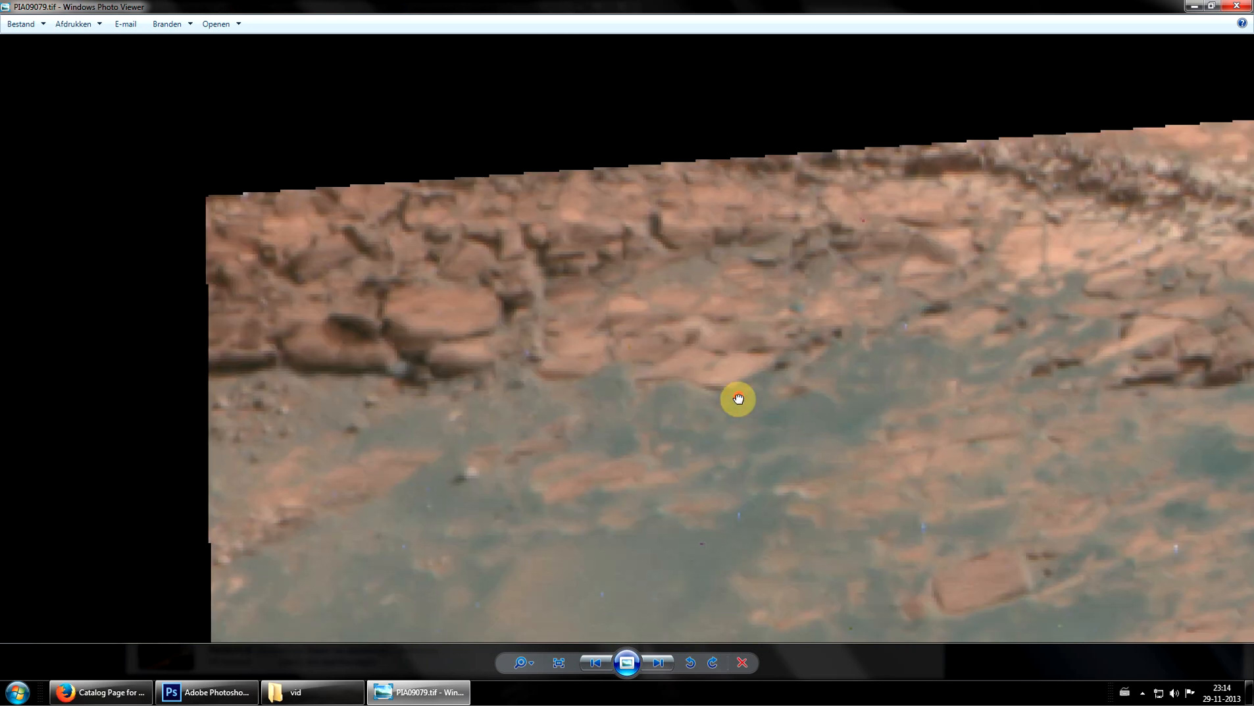
pyautogui.scroll(2, 529, 352)
pyautogui.scroll(2, 529, 356)
pyautogui.scroll(2, 592, 431)
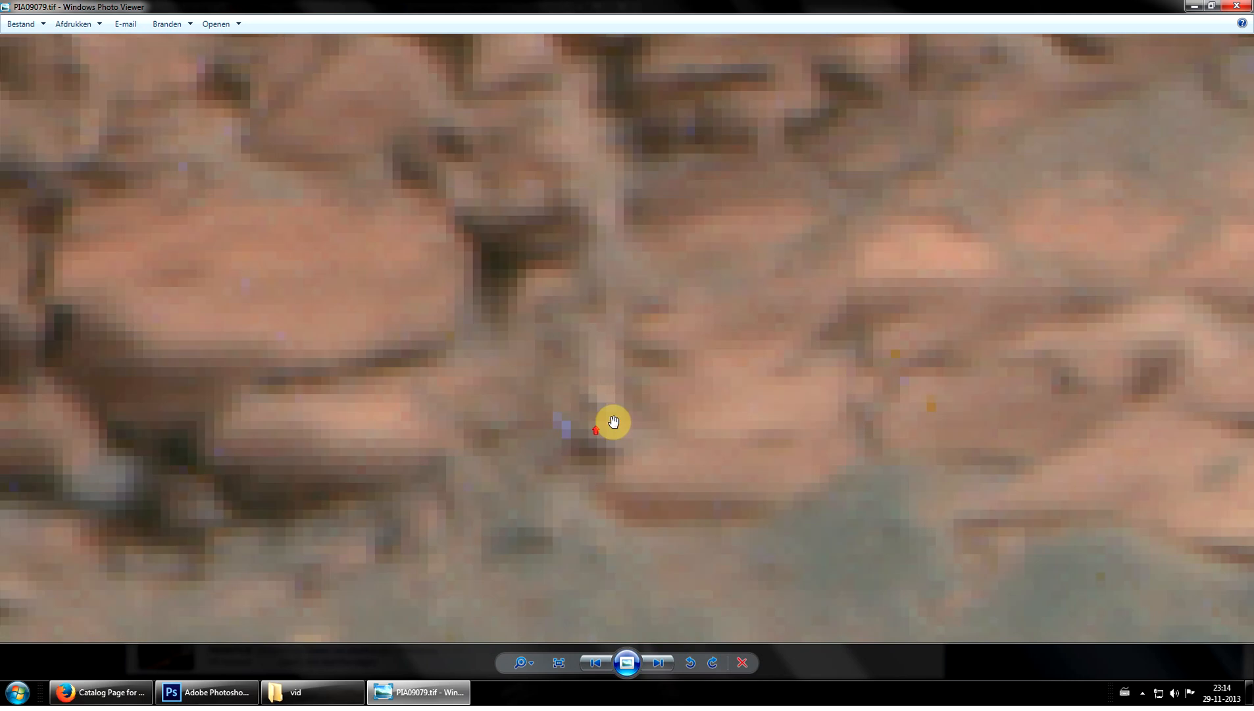
pyautogui.moveTo(719, 283); pyautogui.dragTo(759, 324)
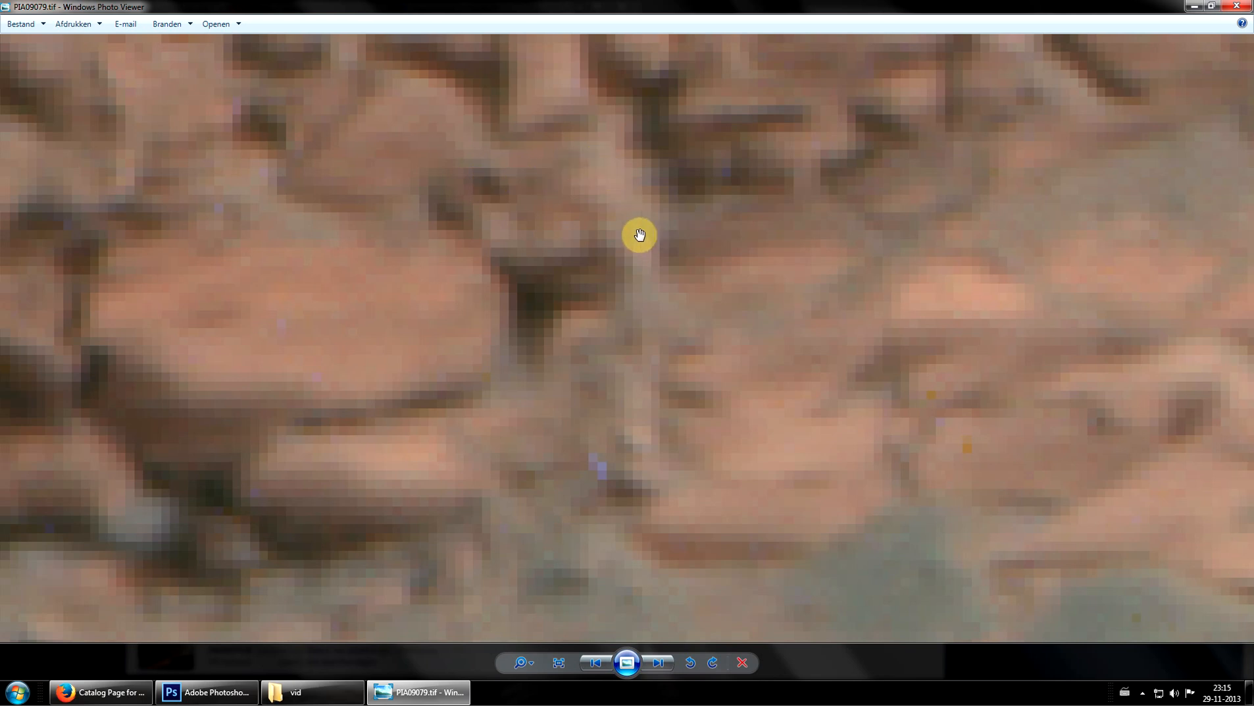
pyautogui.moveTo(466, 329); pyautogui.dragTo(500, 351)
pyautogui.scroll(-3, 500, 351)
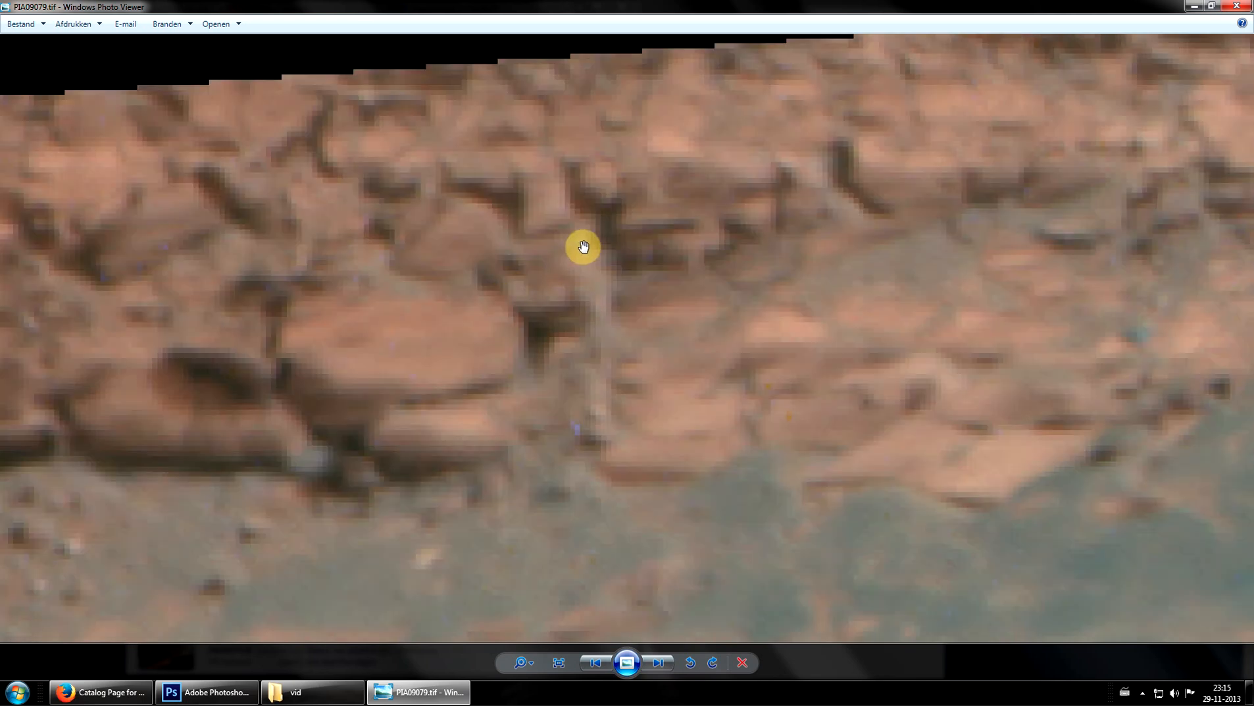
pyautogui.scroll(3, 581, 287)
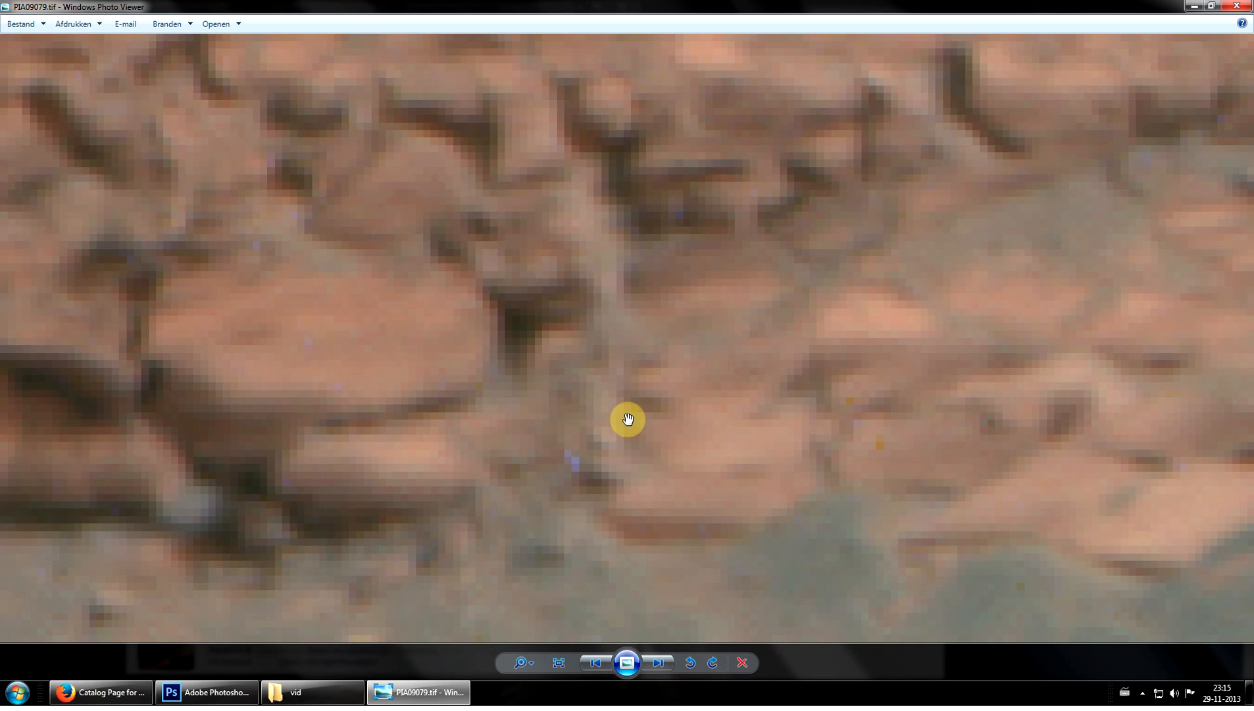
# Take a closer look at the base of the pale strip and compare it with the surrounding layered blocks
pyautogui.scroll(2, 606, 443)
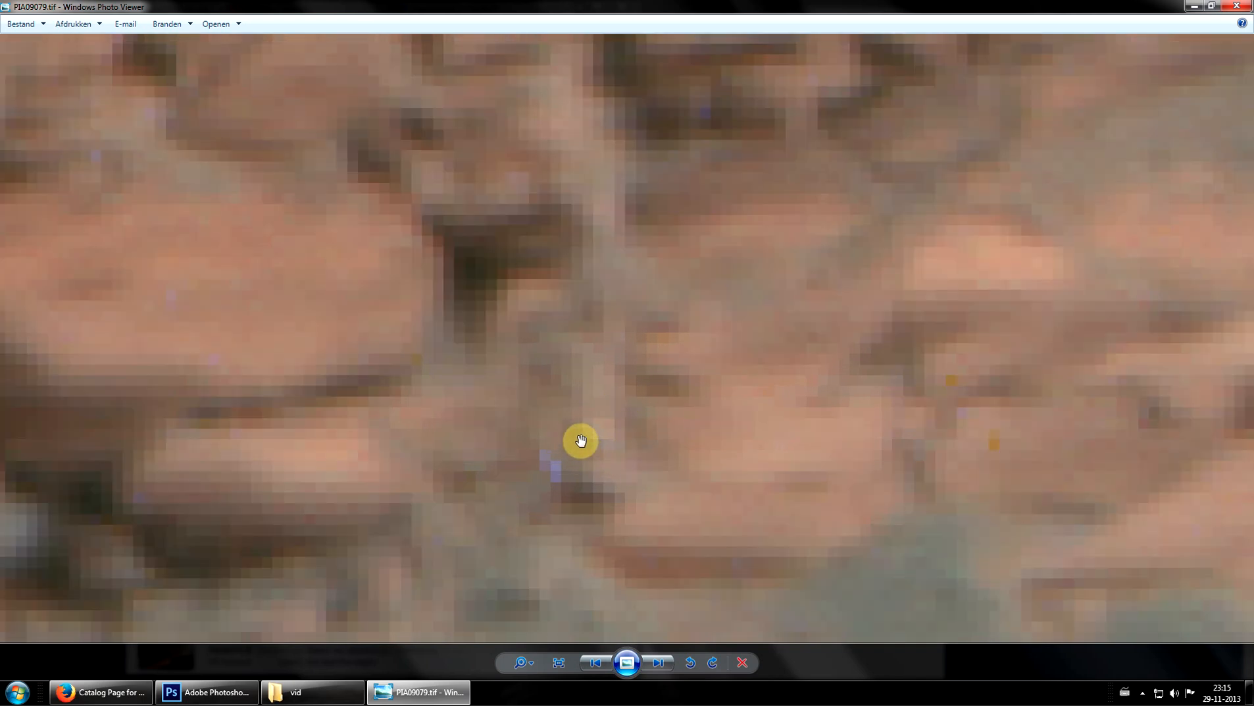
pyautogui.scroll(-4, 596, 439)
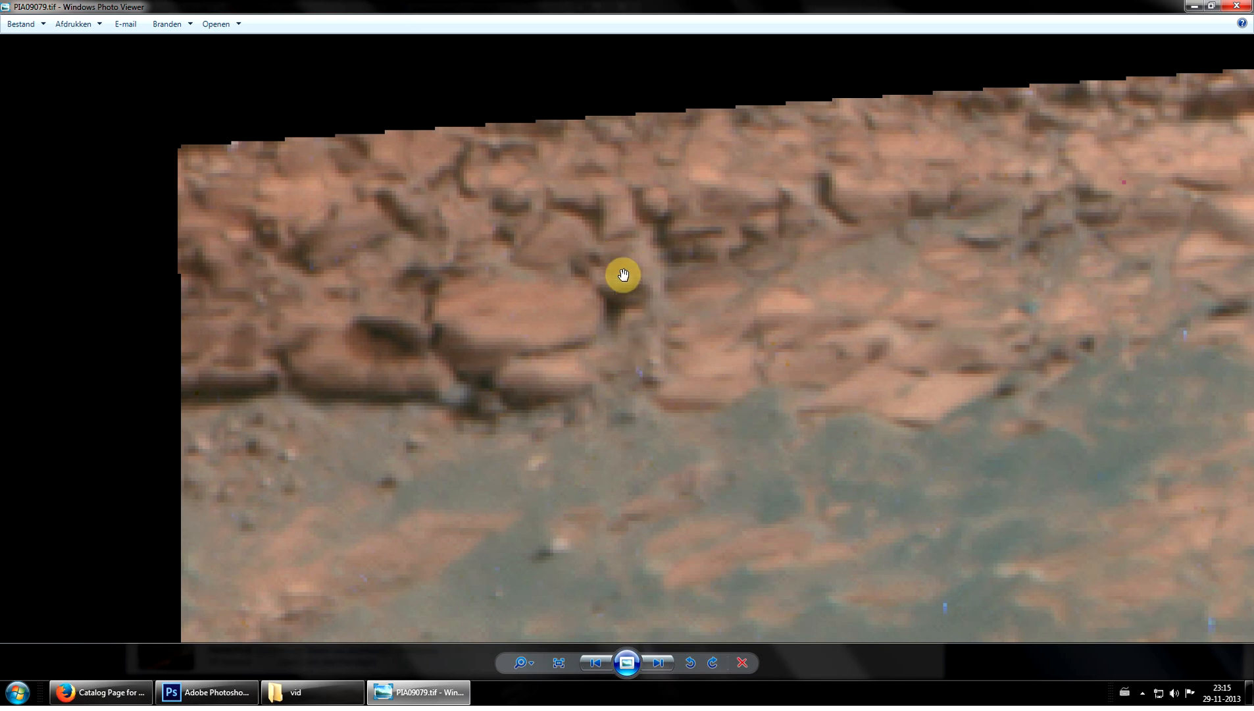
pyautogui.scroll(-3, 871, 286)
# Examine the pale, jagged band of rubble along the distant wall's crest, above the dark overlapping boulders
pyautogui.moveTo(1089, 350); pyautogui.dragTo(452, 273)
pyautogui.moveTo(908, 320); pyautogui.dragTo(686, 400)
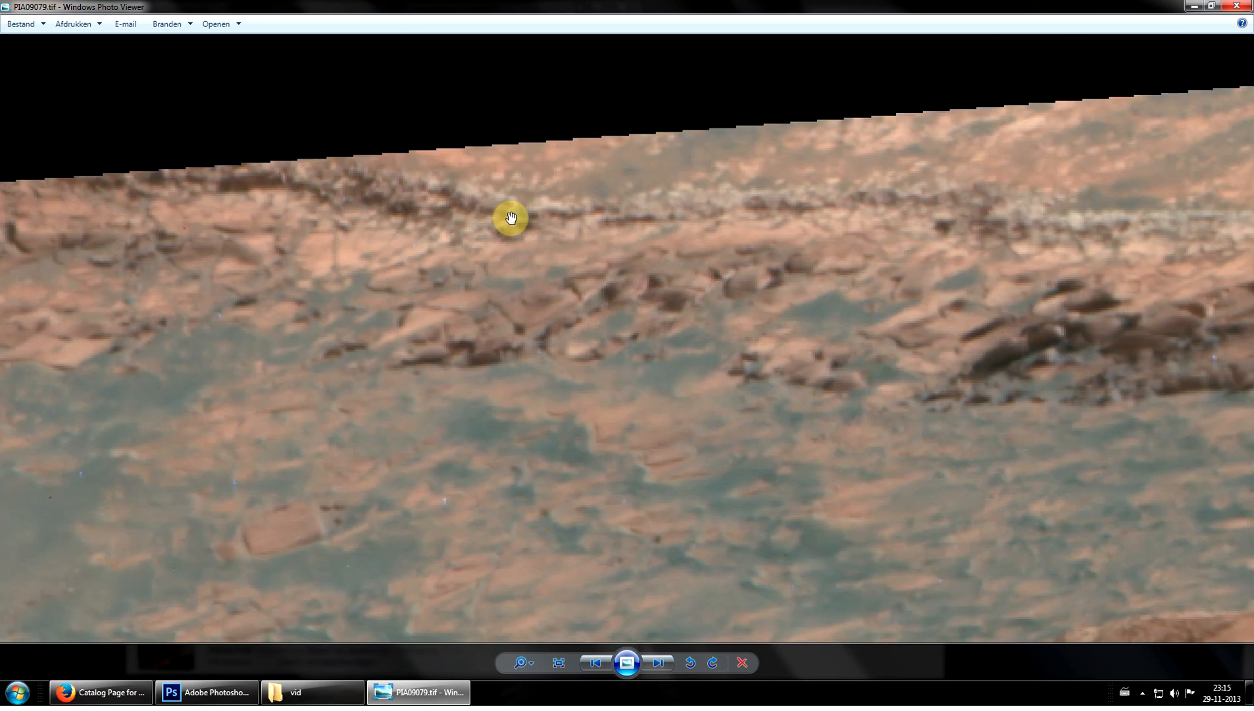
pyautogui.moveTo(968, 195); pyautogui.dragTo(880, 211)
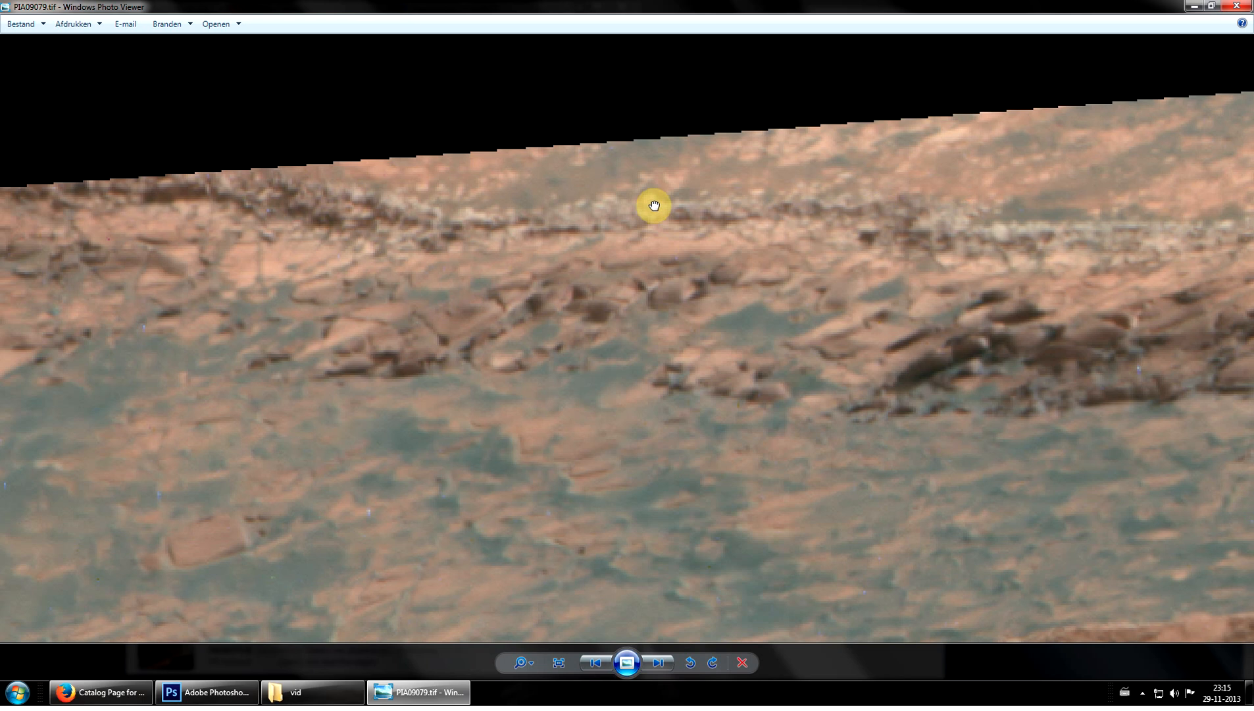
pyautogui.scroll(5, 641, 218)
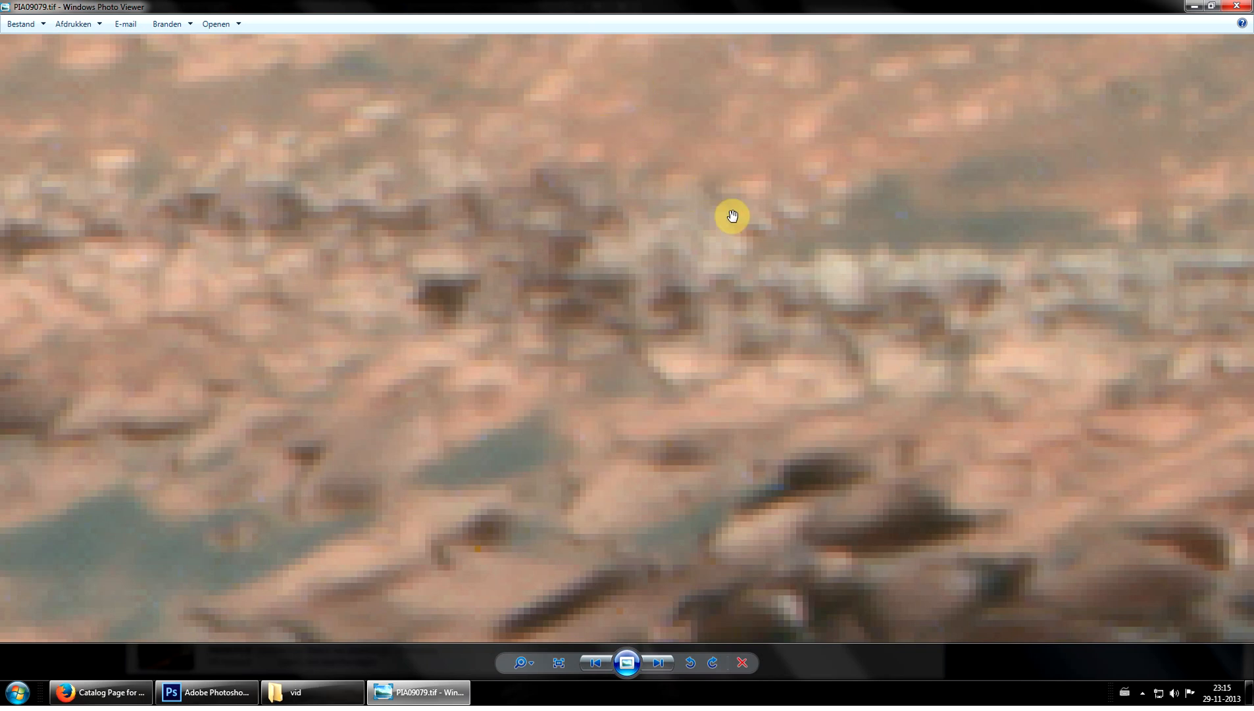
pyautogui.scroll(-1, 726, 276)
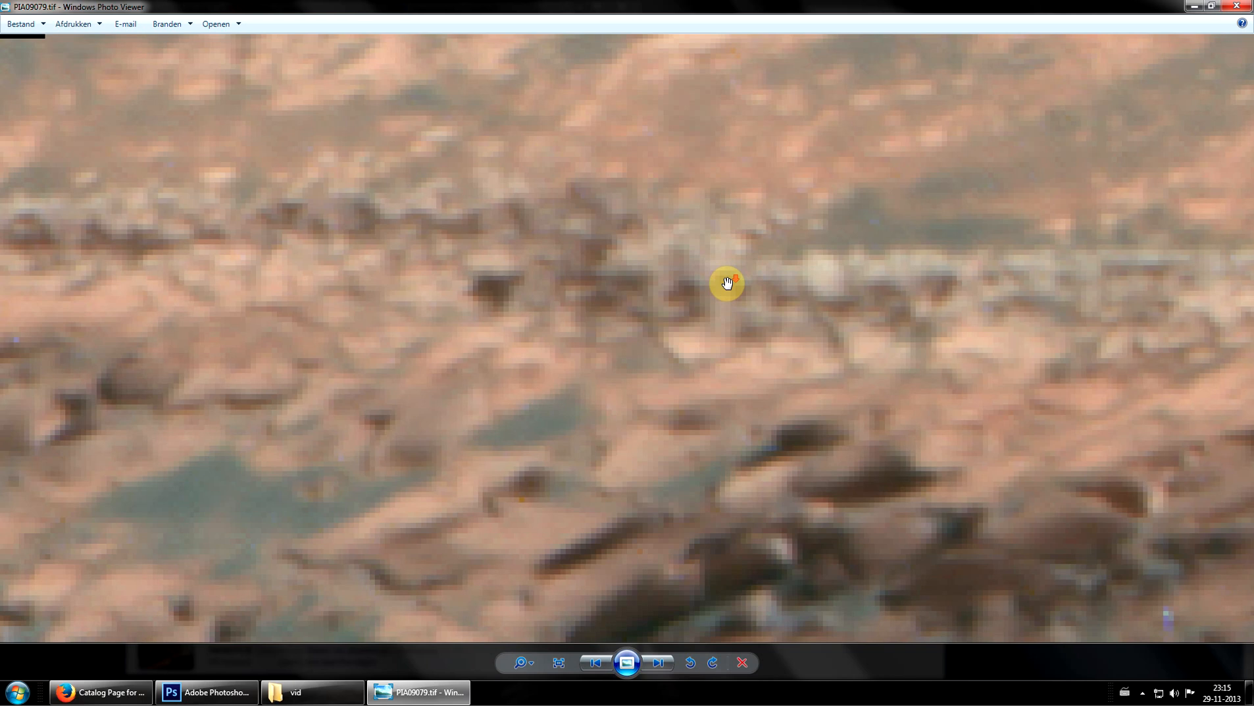
pyautogui.scroll(-1, 726, 282)
pyautogui.scroll(1, 729, 262)
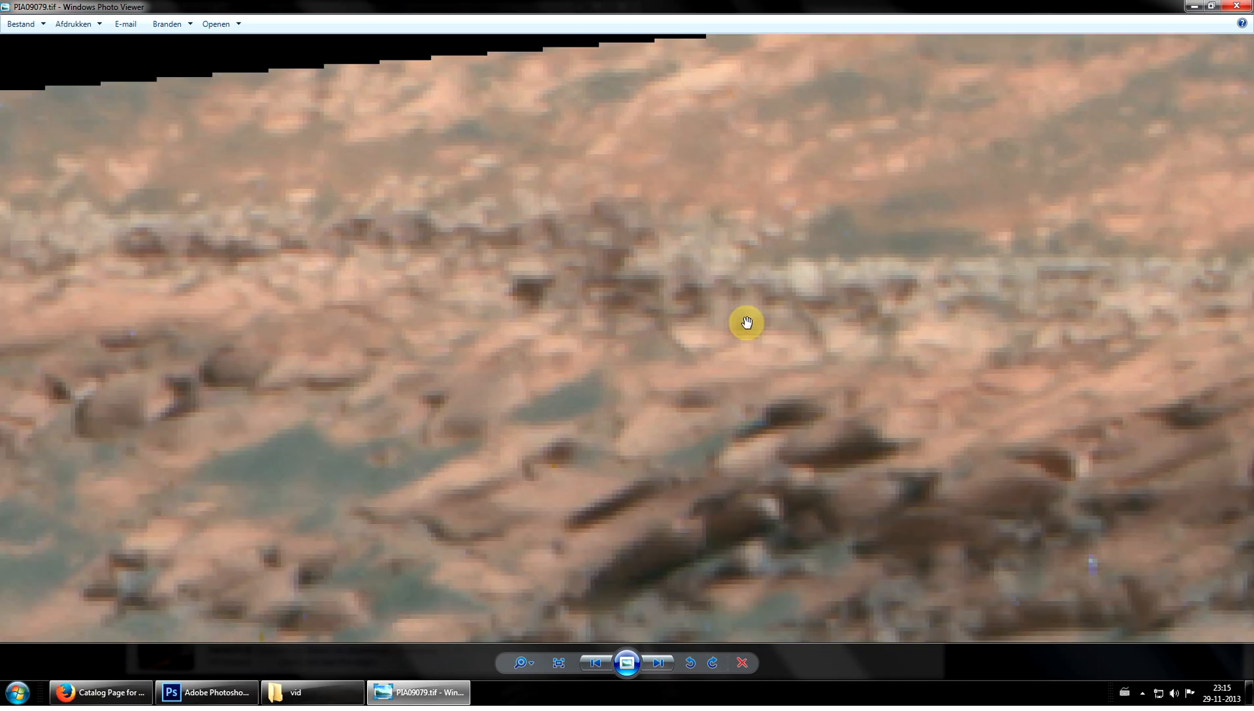
pyautogui.scroll(1, 770, 278)
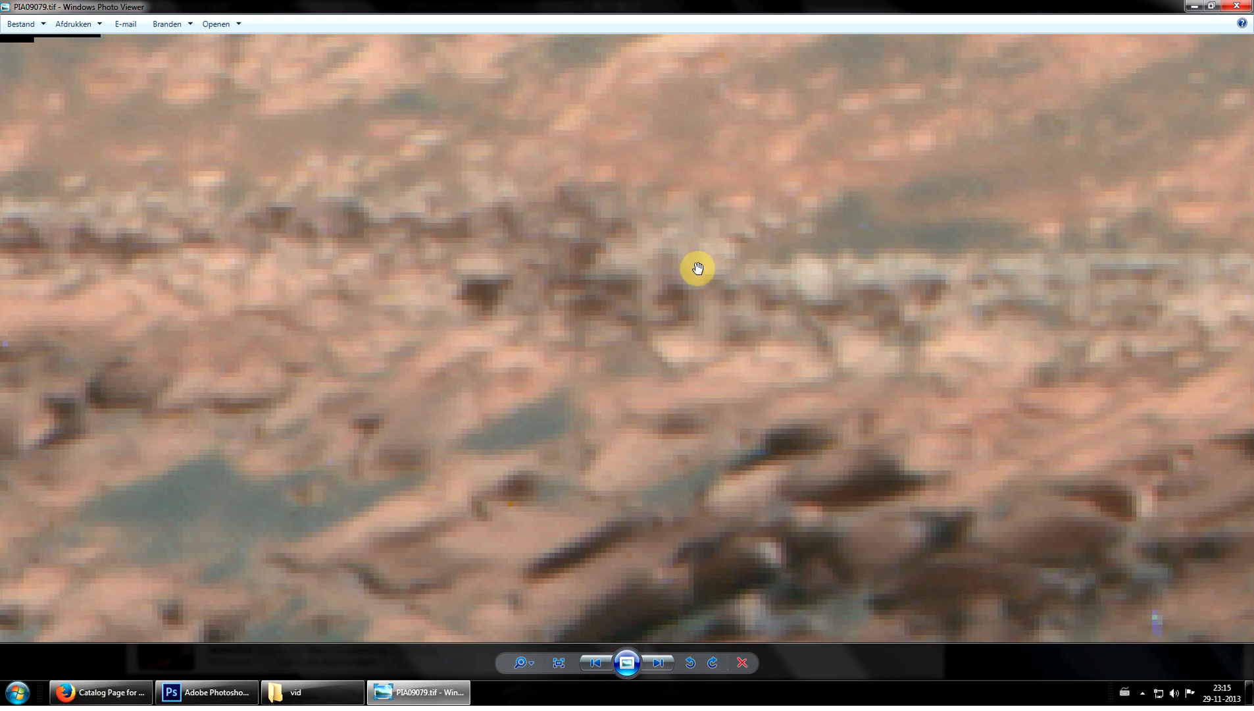
pyautogui.moveTo(694, 311); pyautogui.dragTo(437, 207)
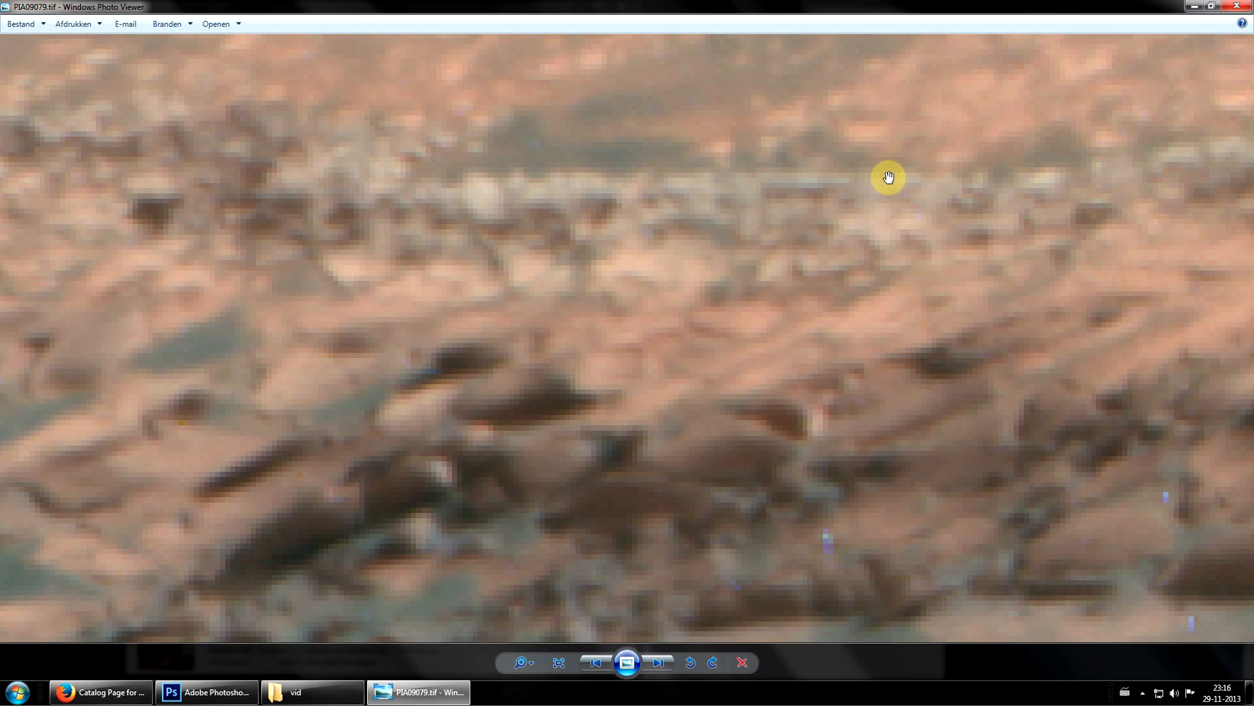
# Inspect the shadowed angular rocks in the outcrop just beyond the cliff edge, further along the distant wall
pyautogui.scroll(-5, 504, 193)
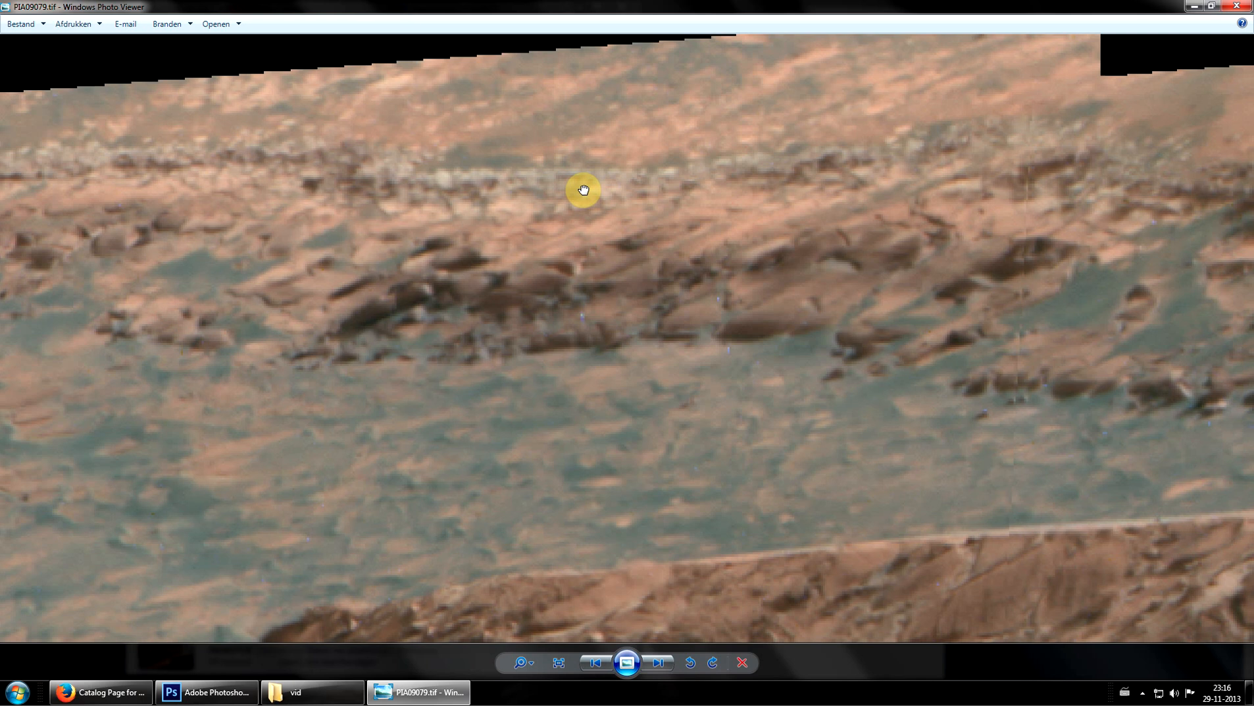
pyautogui.moveTo(583, 190); pyautogui.dragTo(363, 144)
pyautogui.moveTo(986, 212); pyautogui.dragTo(652, 271)
pyautogui.scroll(5, 718, 329)
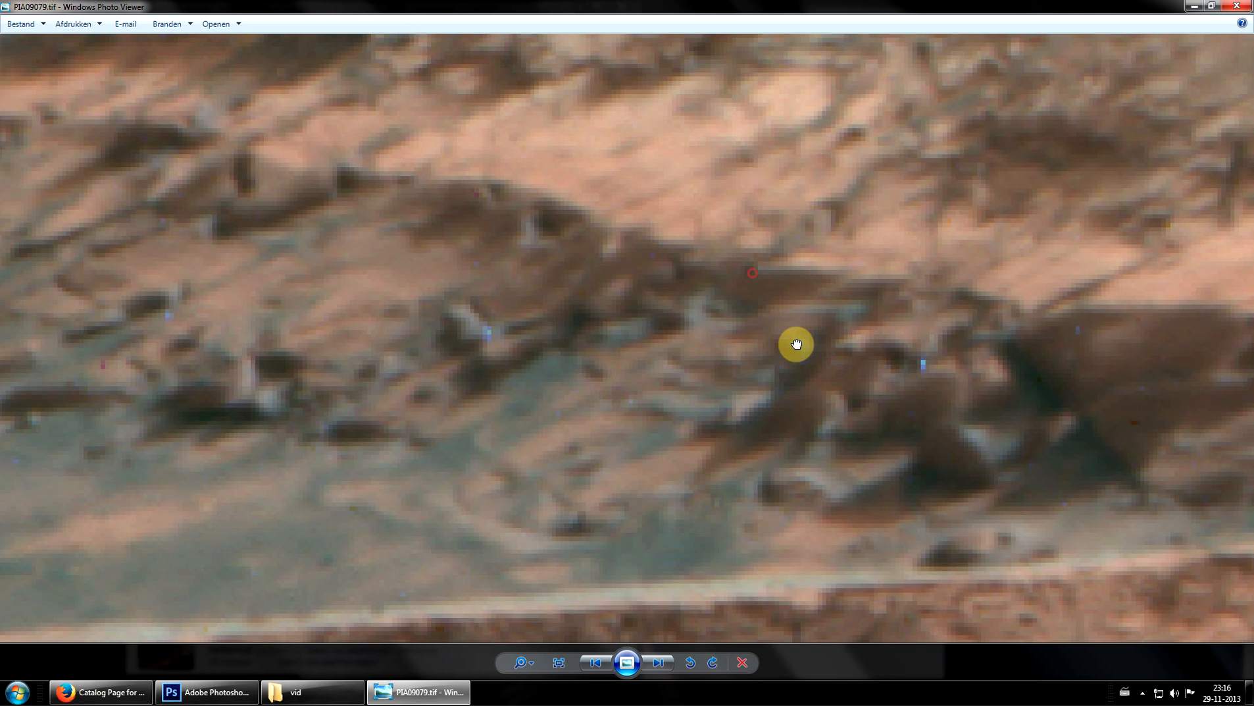
pyautogui.moveTo(797, 344); pyautogui.dragTo(670, 327)
pyautogui.moveTo(643, 345); pyautogui.dragTo(673, 527)
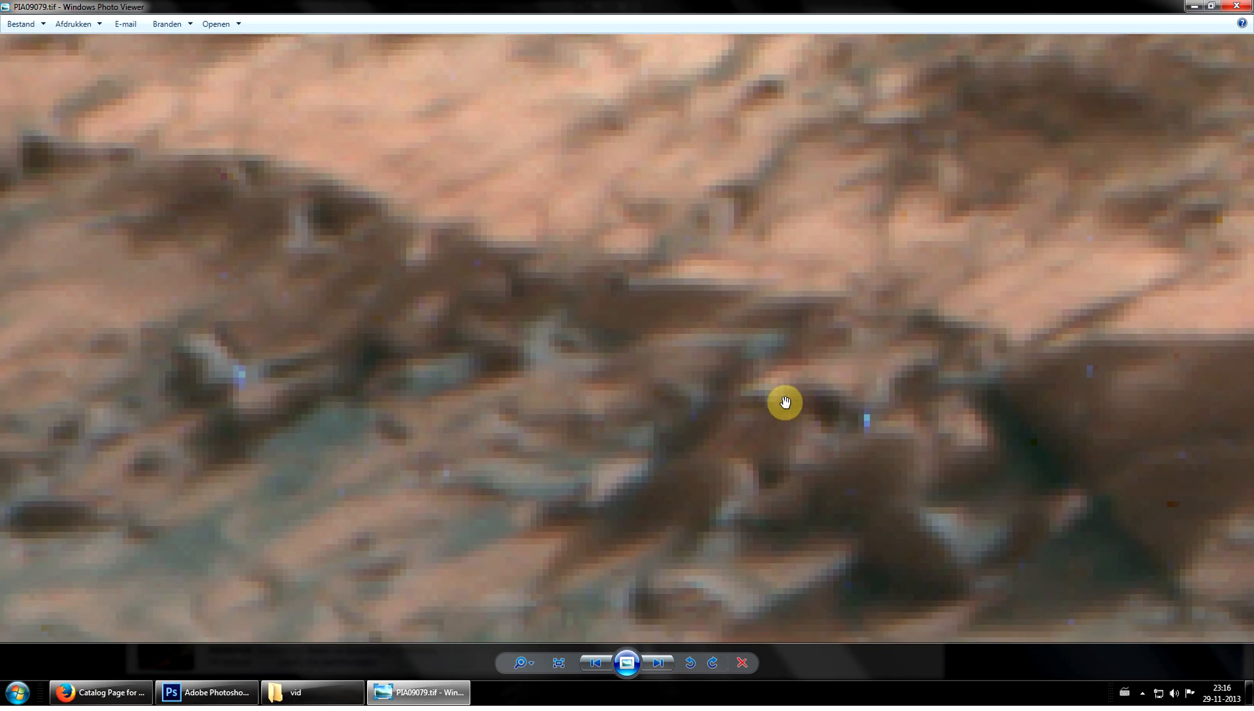
pyautogui.moveTo(1002, 344); pyautogui.dragTo(859, 384)
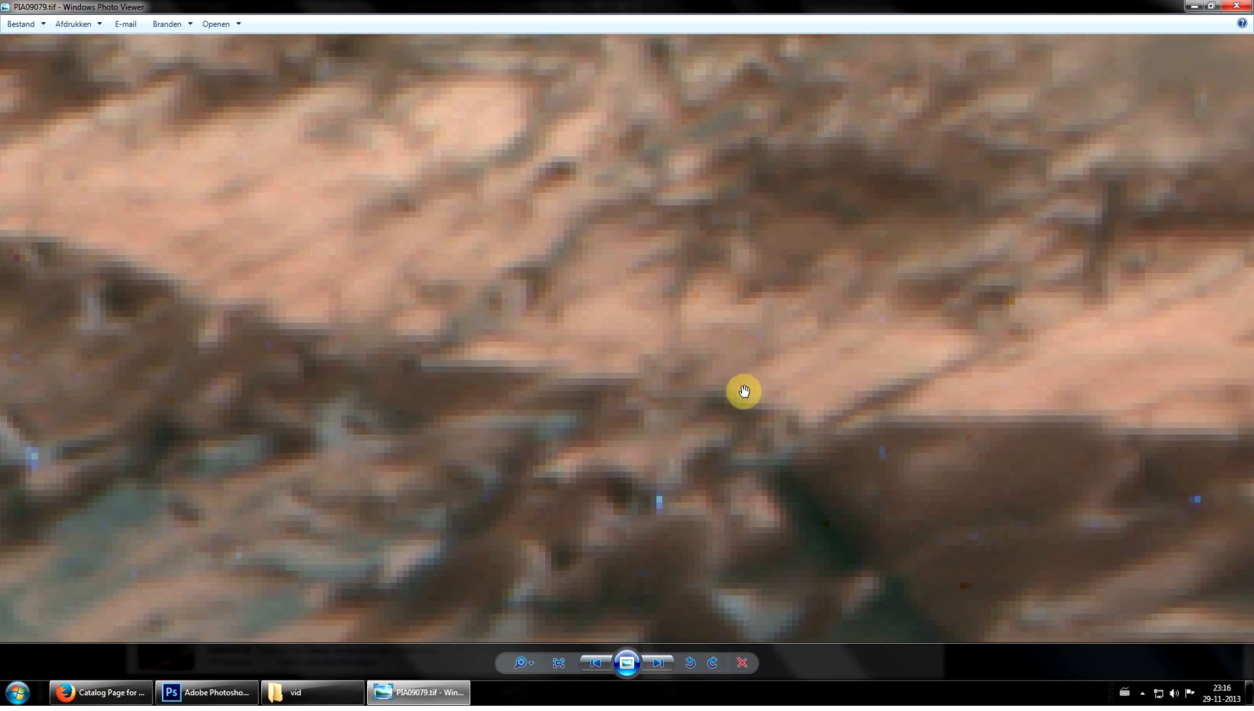
# Examine the dark hollow in the distant wall and the pale rounded rocks beside it at high magnification
pyautogui.moveTo(742, 391); pyautogui.dragTo(824, 404)
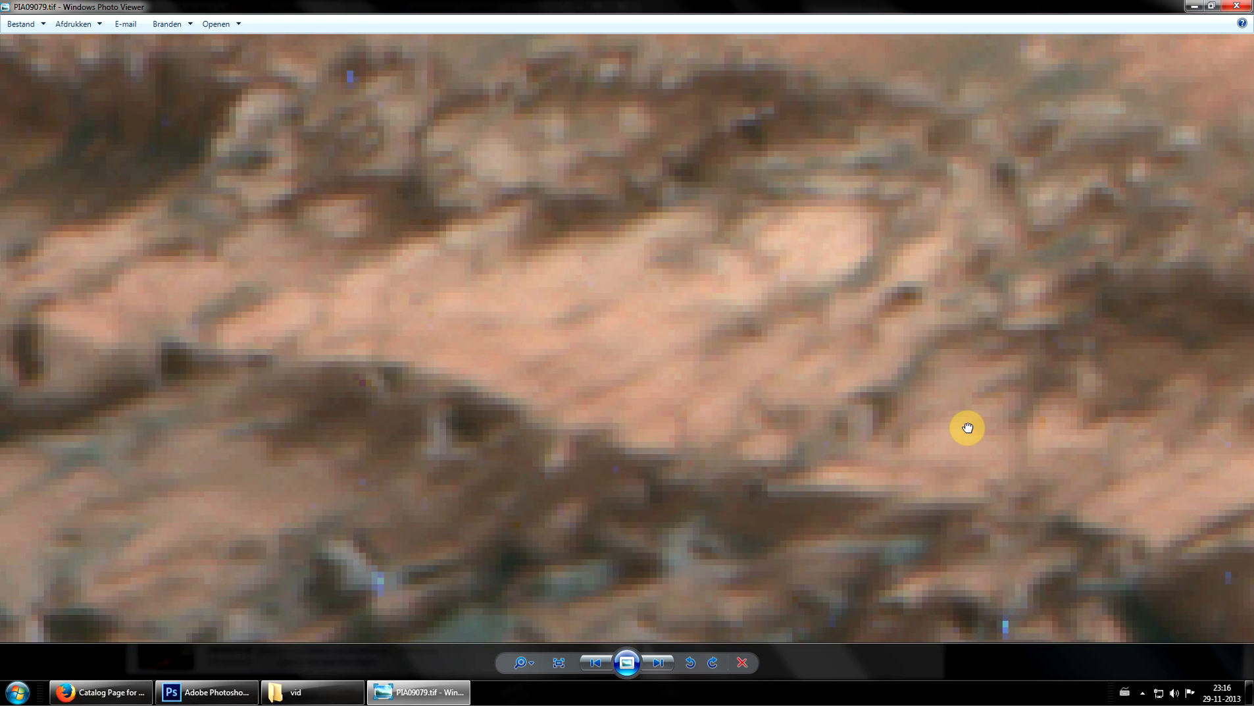
pyautogui.moveTo(966, 425); pyautogui.dragTo(1248, 471)
pyautogui.scroll(-2, 924, 376)
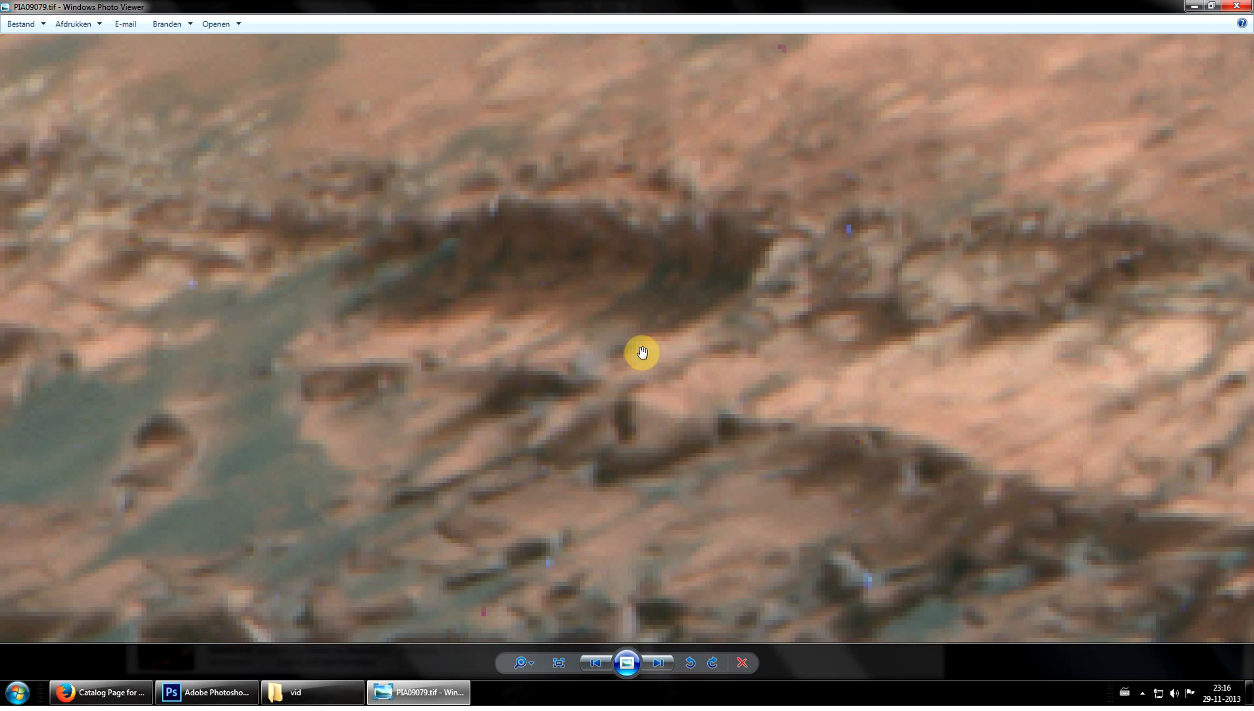
pyautogui.moveTo(738, 369); pyautogui.dragTo(669, 342)
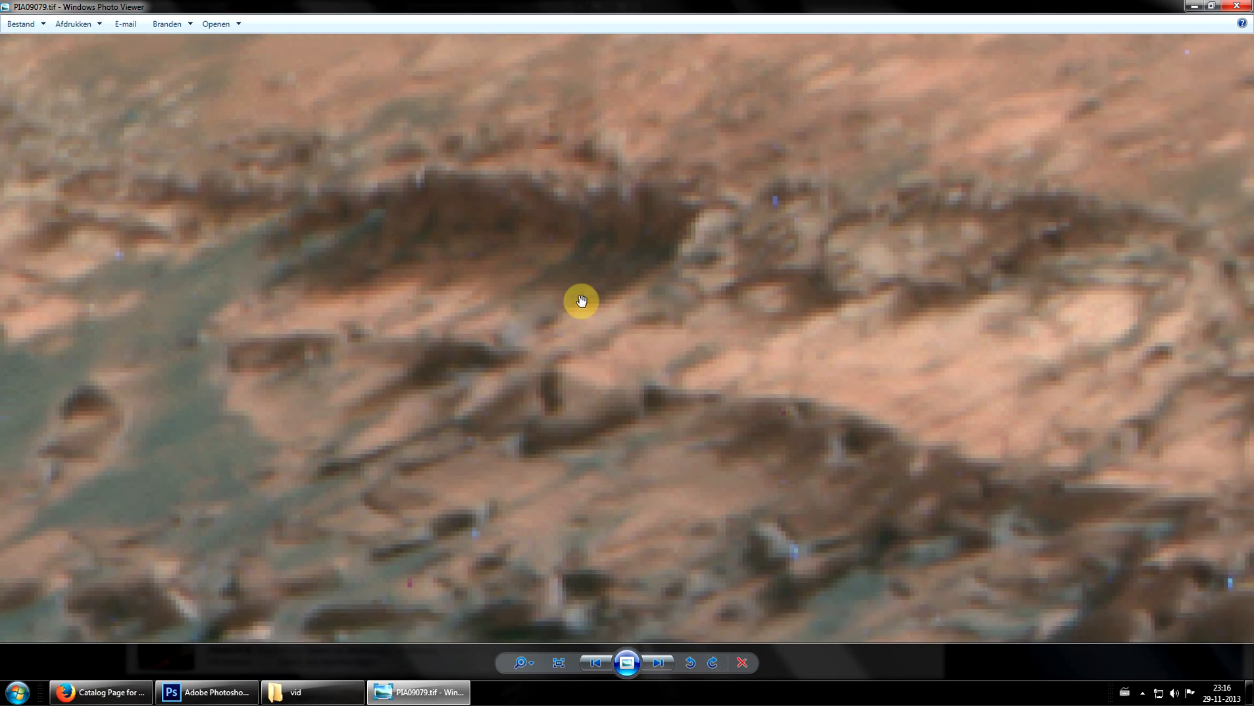
pyautogui.moveTo(749, 359); pyautogui.dragTo(586, 324)
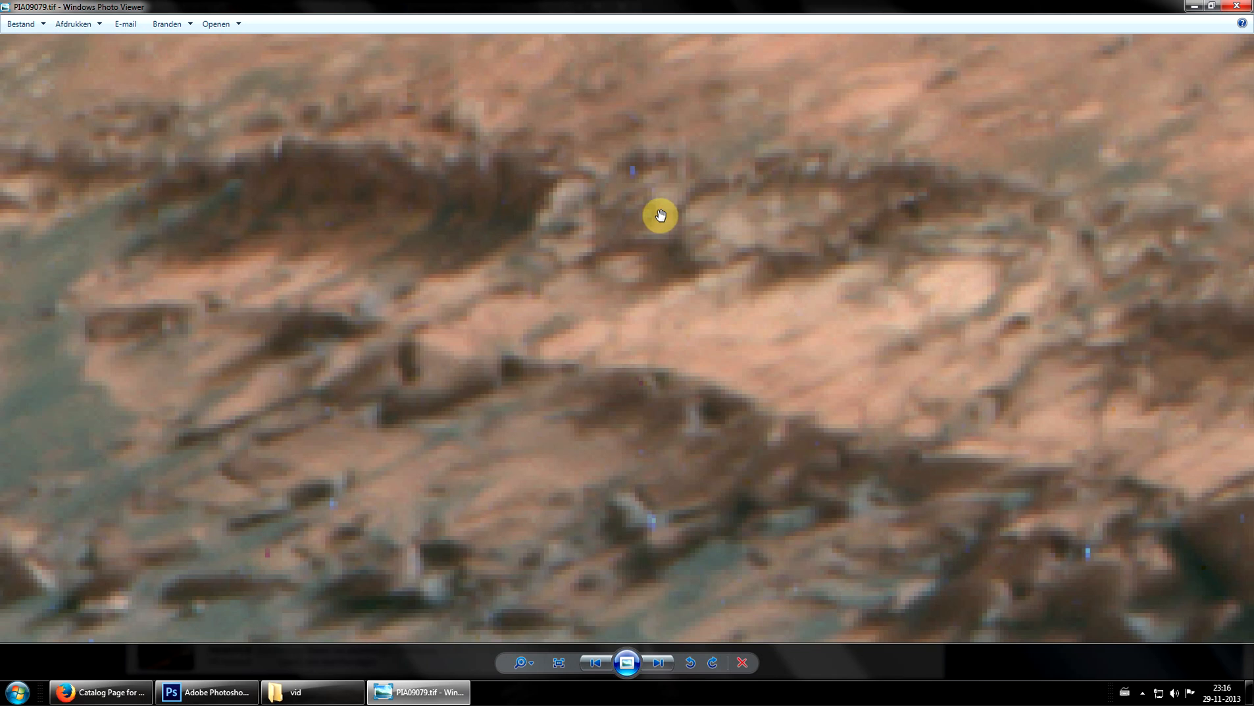
pyautogui.scroll(2, 657, 243)
pyautogui.moveTo(660, 245); pyautogui.dragTo(693, 269)
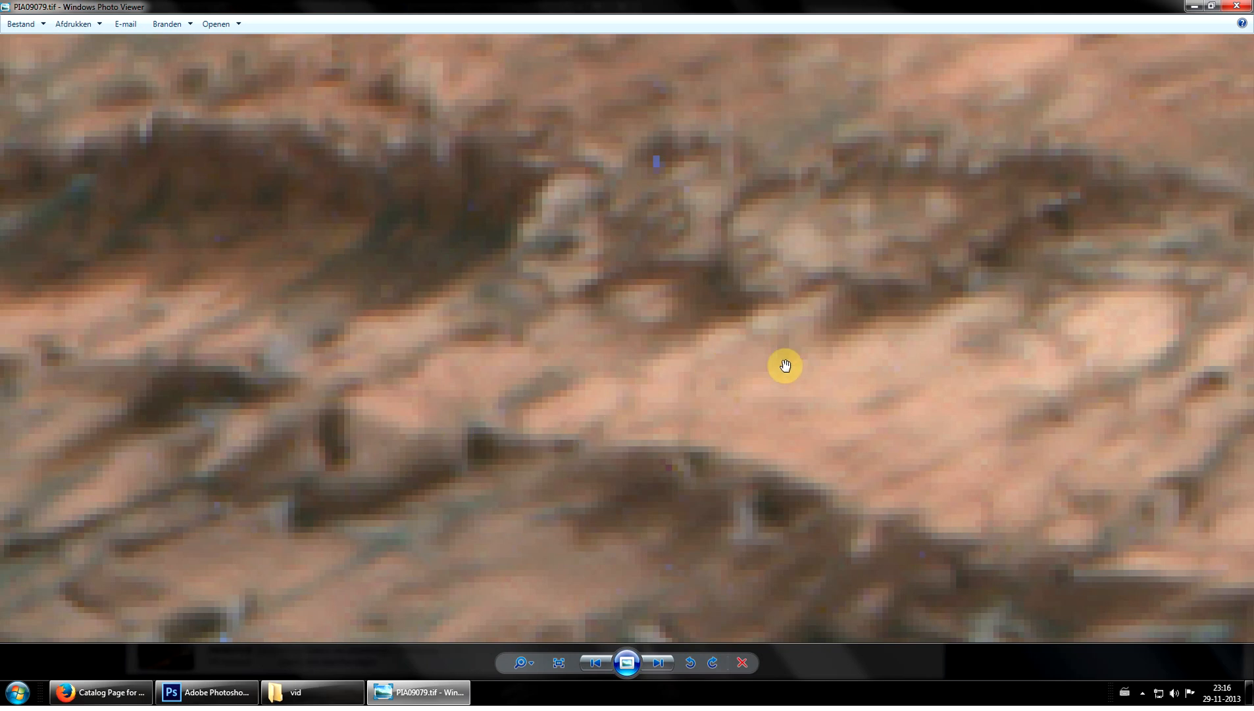
# Inspect the short dark vertical feature and the smooth sunlit slope above the large shadowed rock face
pyautogui.moveTo(805, 361); pyautogui.dragTo(457, 184)
pyautogui.moveTo(676, 372); pyautogui.dragTo(551, 275)
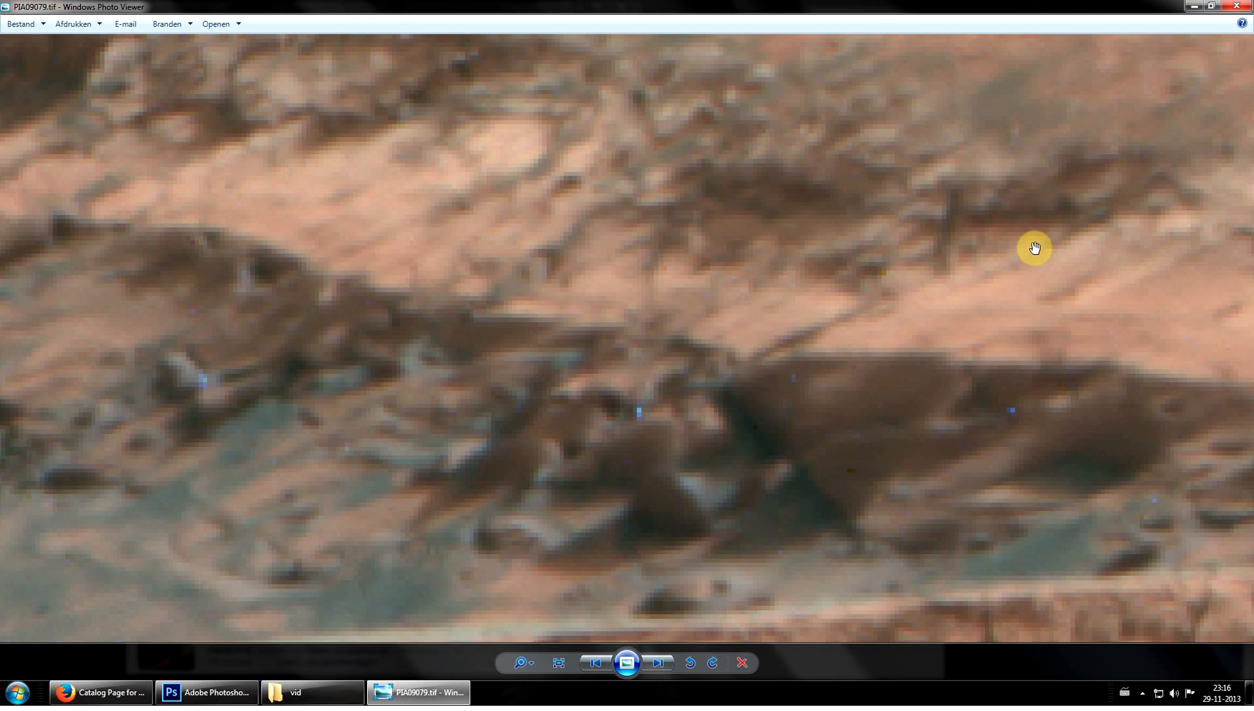
pyautogui.moveTo(794, 339); pyautogui.dragTo(484, 342)
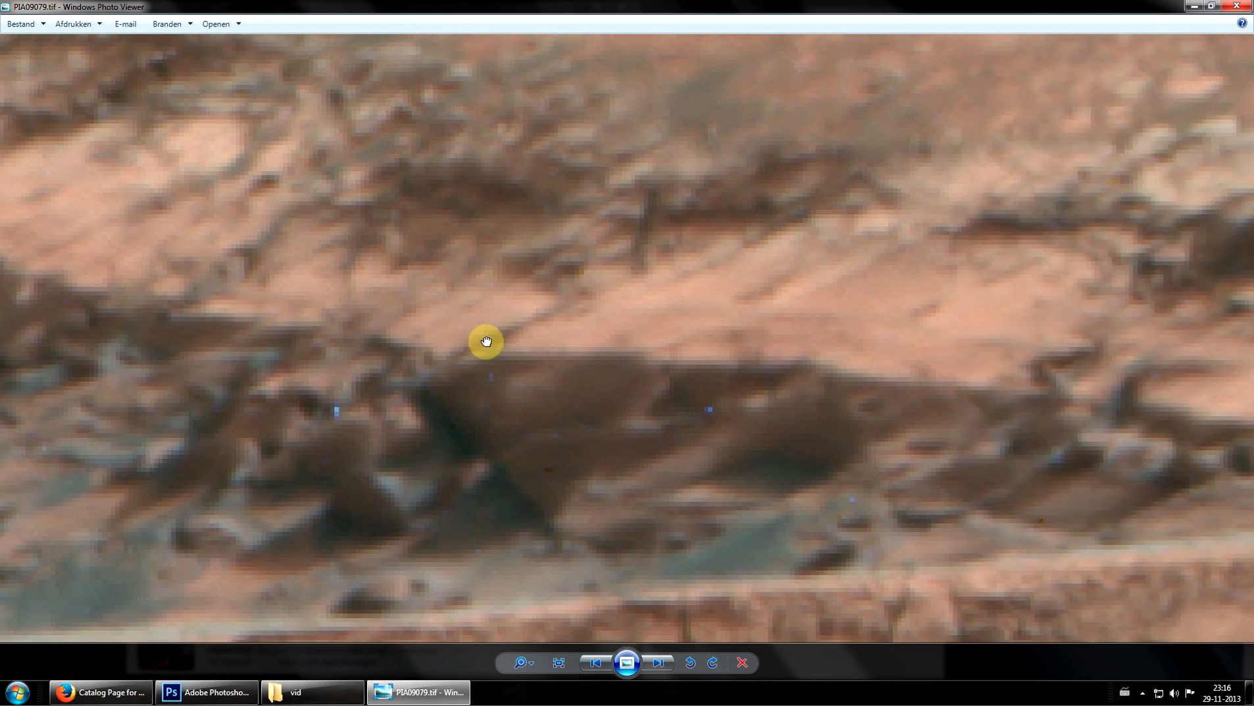
pyautogui.scroll(2, 840, 277)
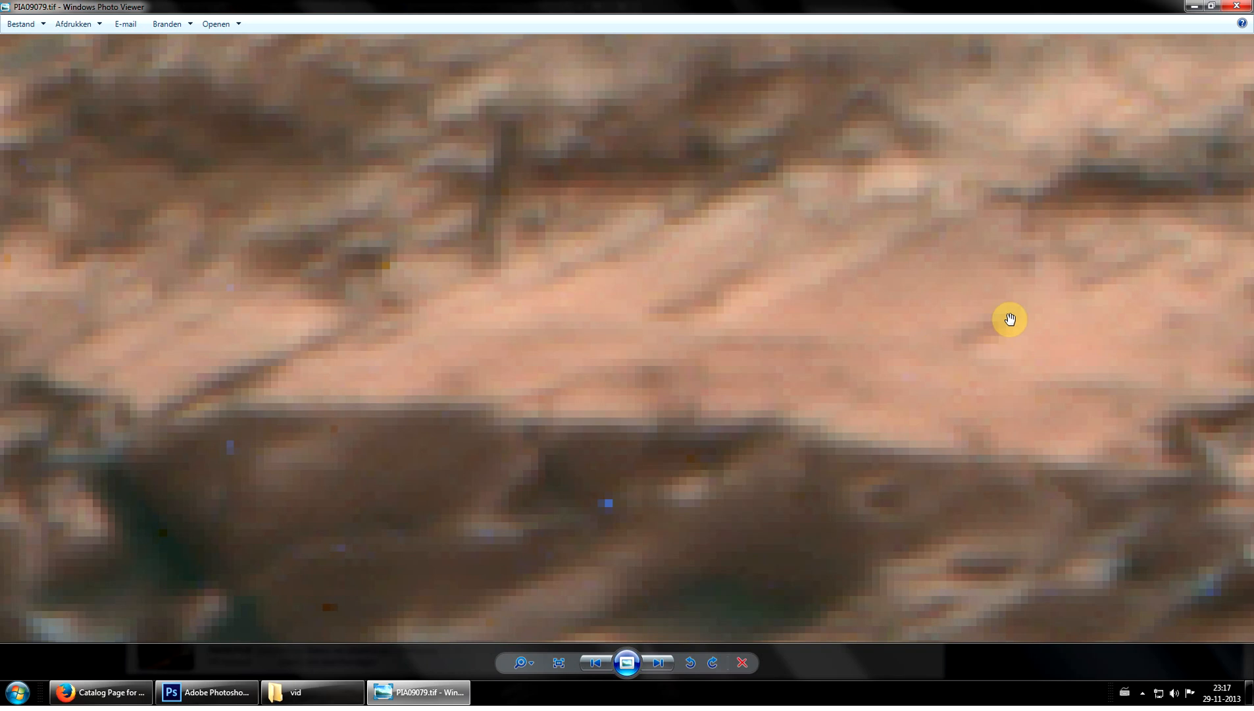
pyautogui.moveTo(1100, 221); pyautogui.dragTo(792, 196)
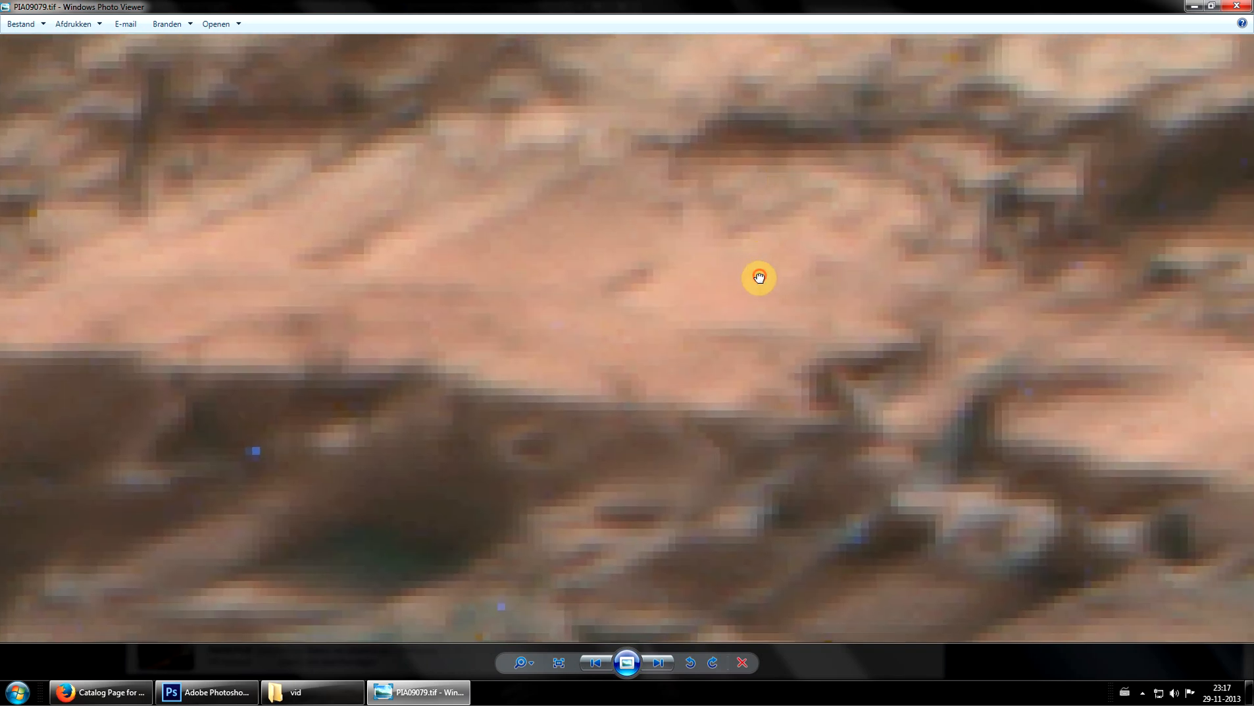
# Examine the dark upright rock near the cliff edge and the layered dark outcrop on the slope above it
pyautogui.moveTo(759, 277); pyautogui.dragTo(734, 170)
pyautogui.moveTo(968, 402); pyautogui.dragTo(851, 310)
pyautogui.moveTo(754, 265); pyautogui.dragTo(638, 378)
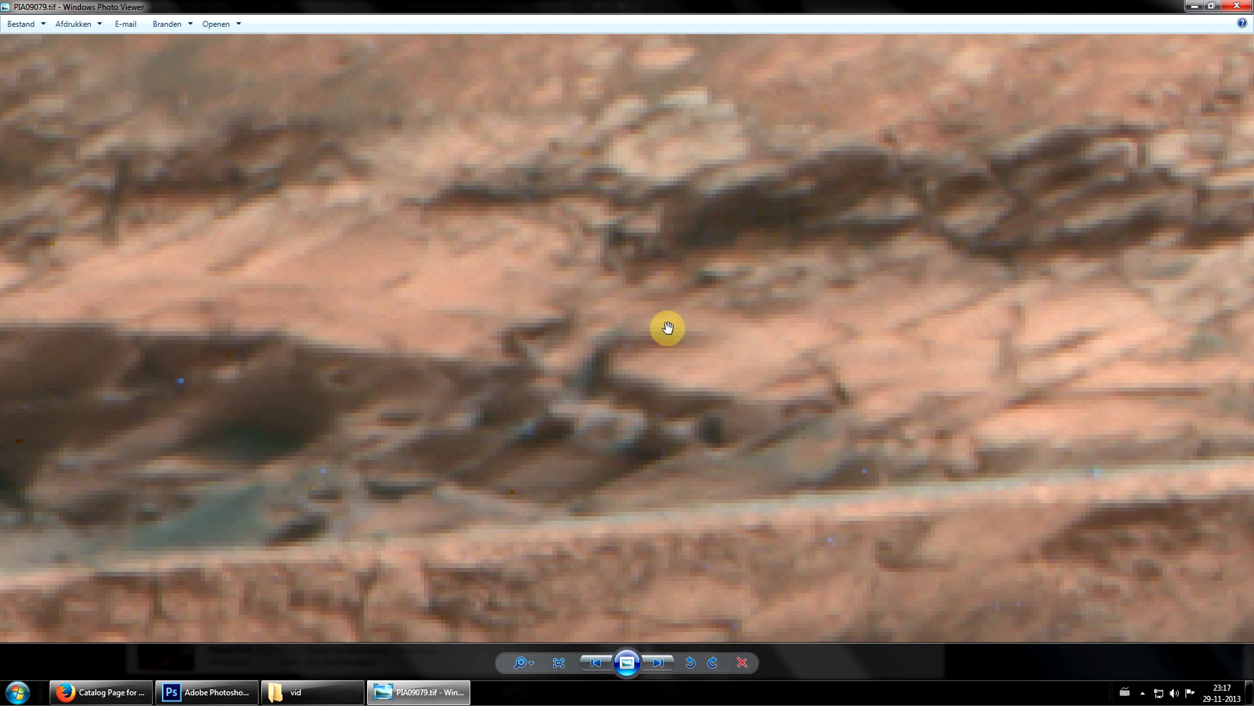
pyautogui.scroll(2, 697, 329)
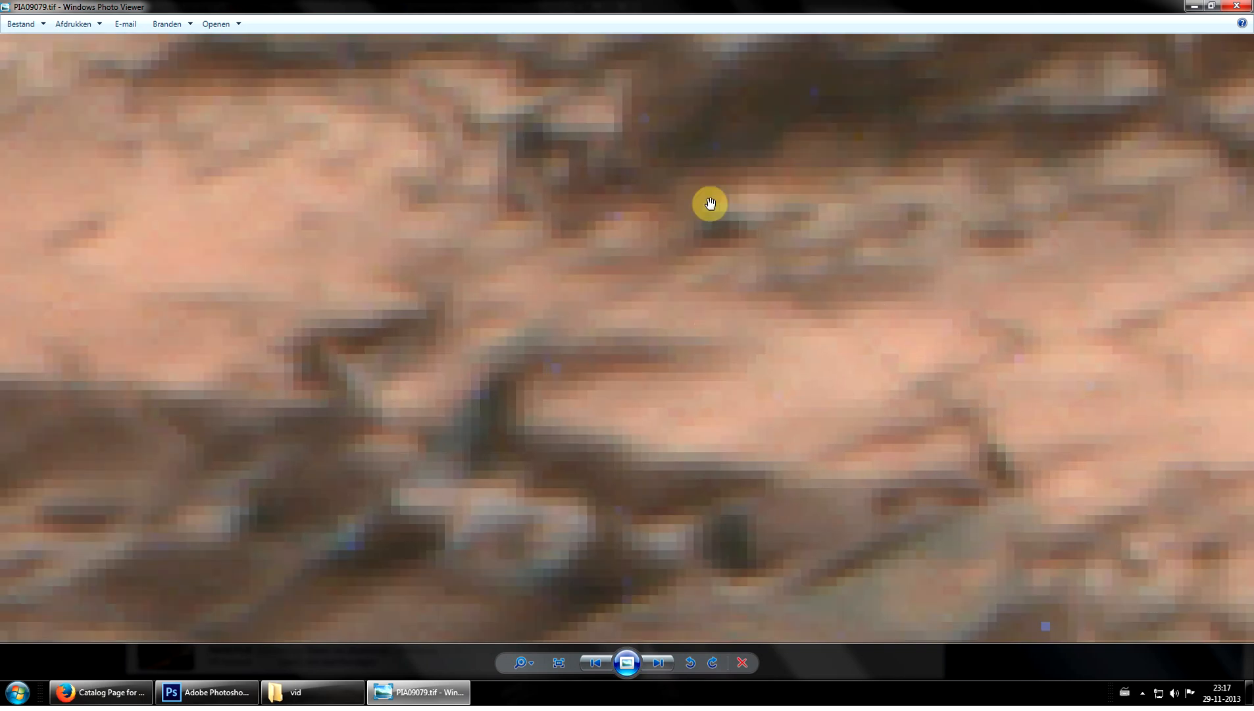
pyautogui.moveTo(985, 436); pyautogui.dragTo(507, 501)
pyautogui.scroll(-3, 714, 441)
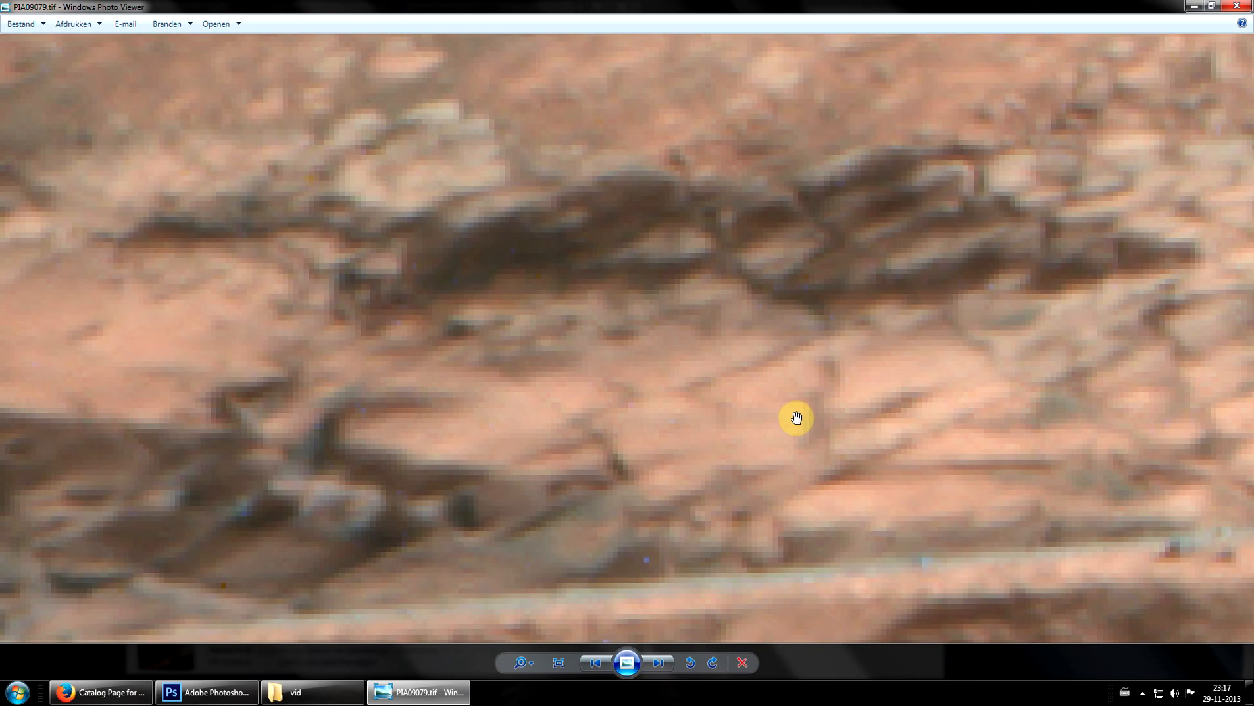
pyautogui.scroll(1, 658, 244)
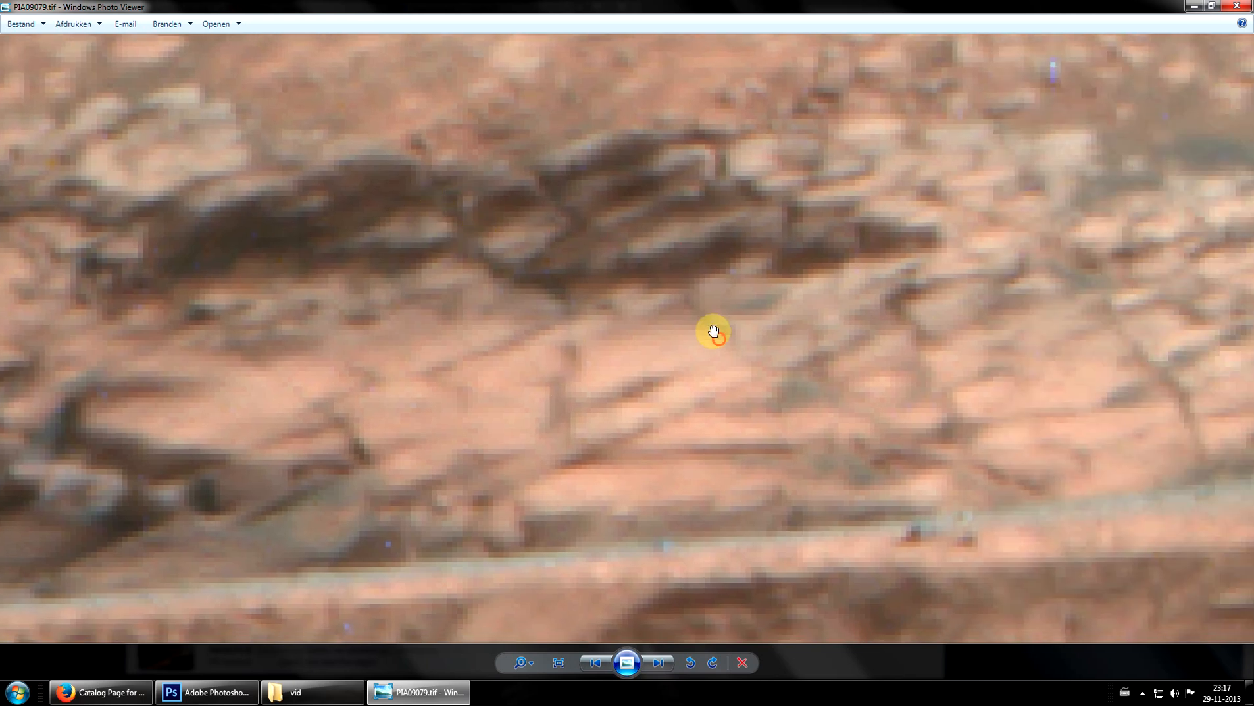
pyautogui.moveTo(714, 331); pyautogui.dragTo(604, 333)
pyautogui.scroll(1, 777, 329)
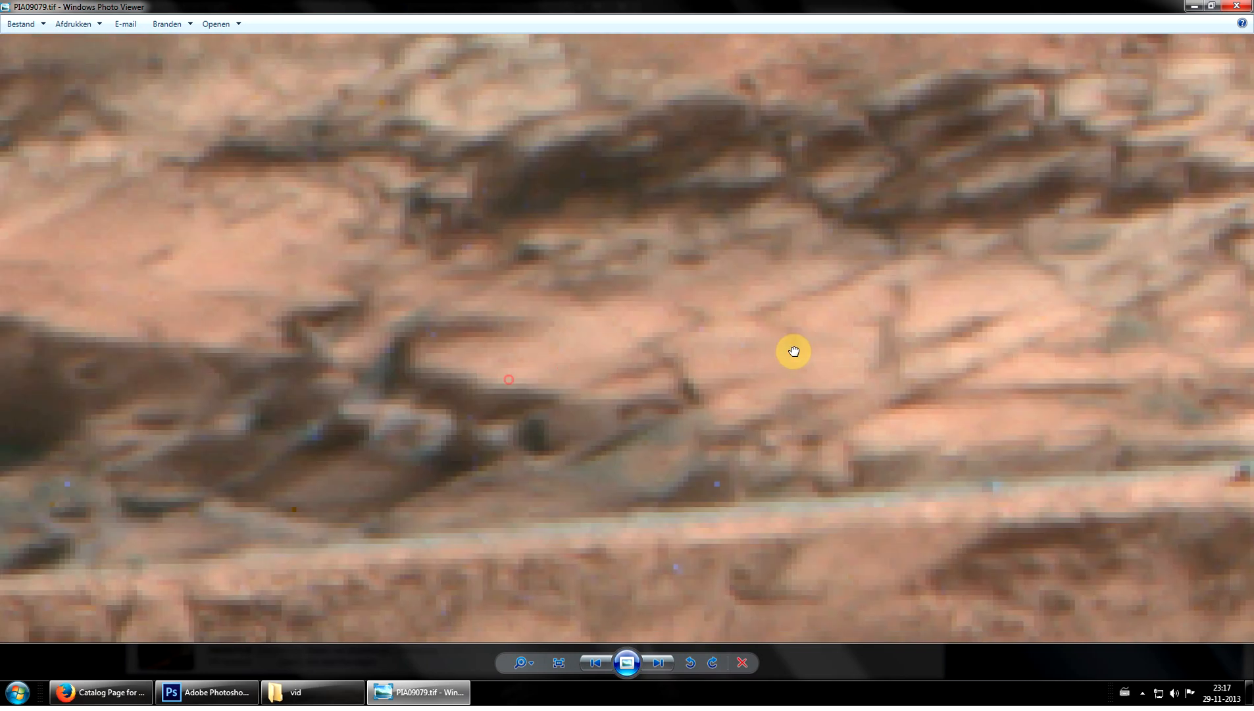
# Revisit the shadowed rock face and closely inspect the jumbled grey-blue rocks beside it
pyautogui.moveTo(568, 371); pyautogui.dragTo(949, 294)
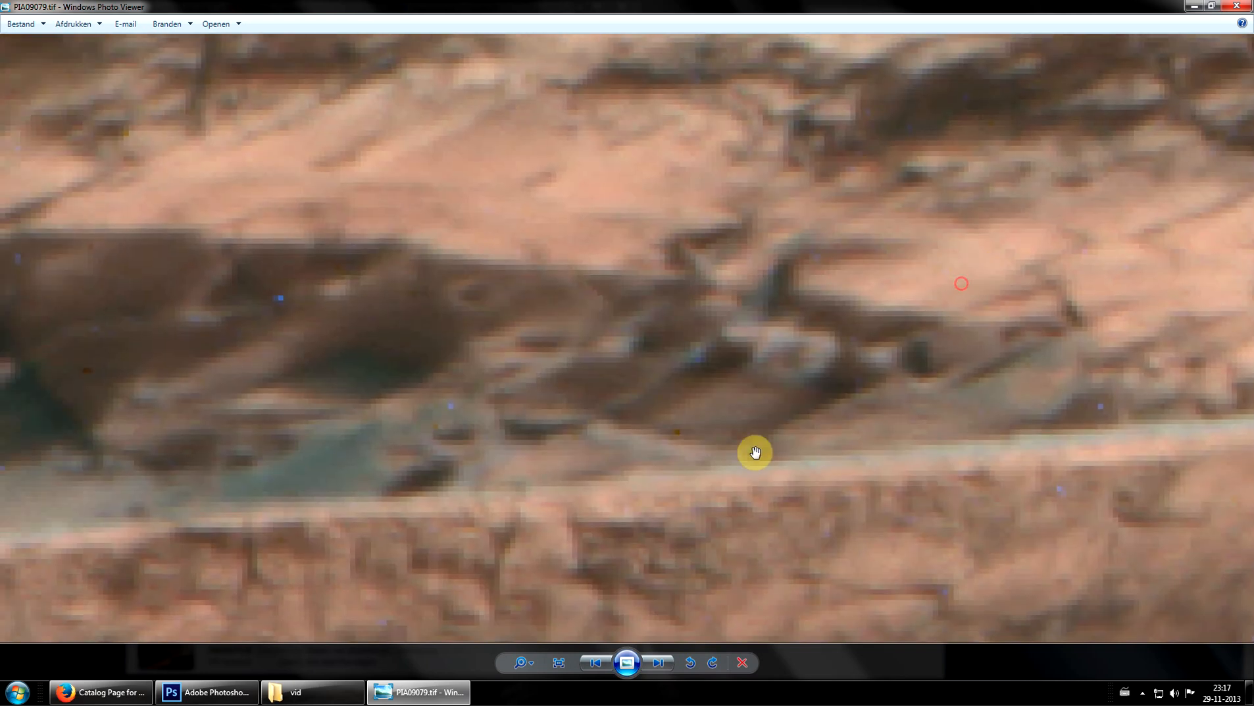
pyautogui.moveTo(687, 338); pyautogui.dragTo(1016, 358)
pyautogui.moveTo(458, 334); pyautogui.dragTo(1016, 461)
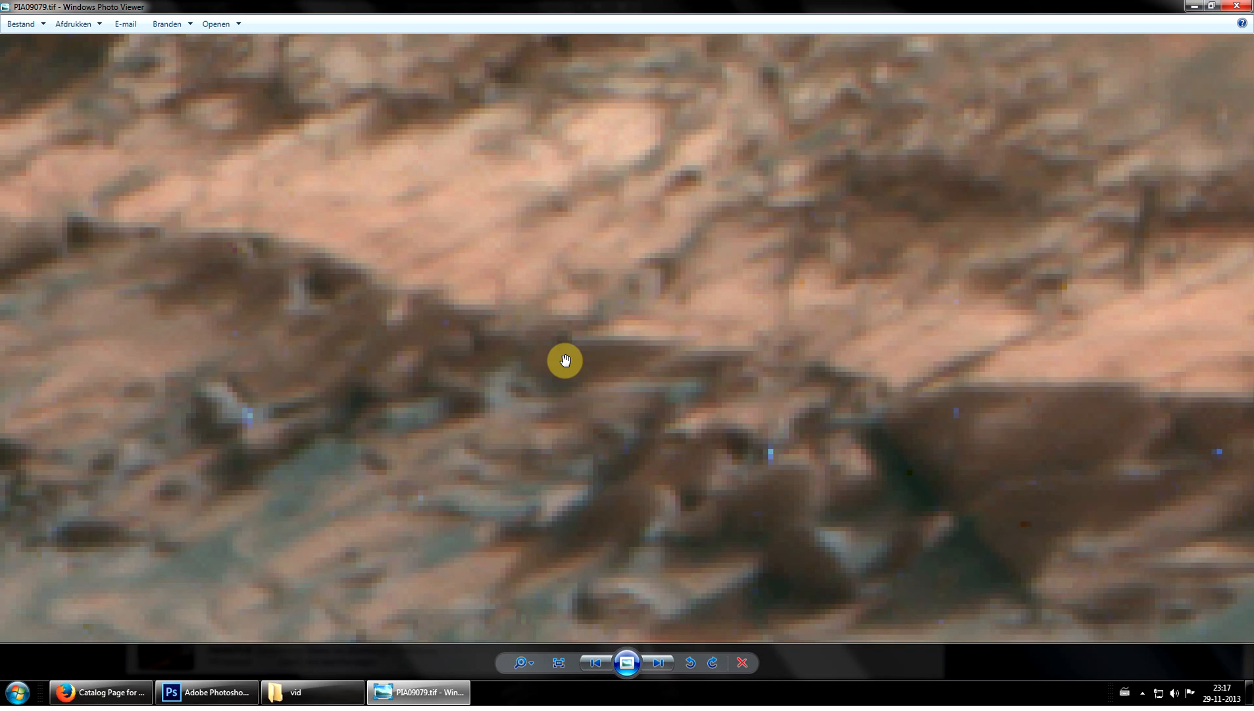
pyautogui.moveTo(596, 398); pyautogui.dragTo(750, 327)
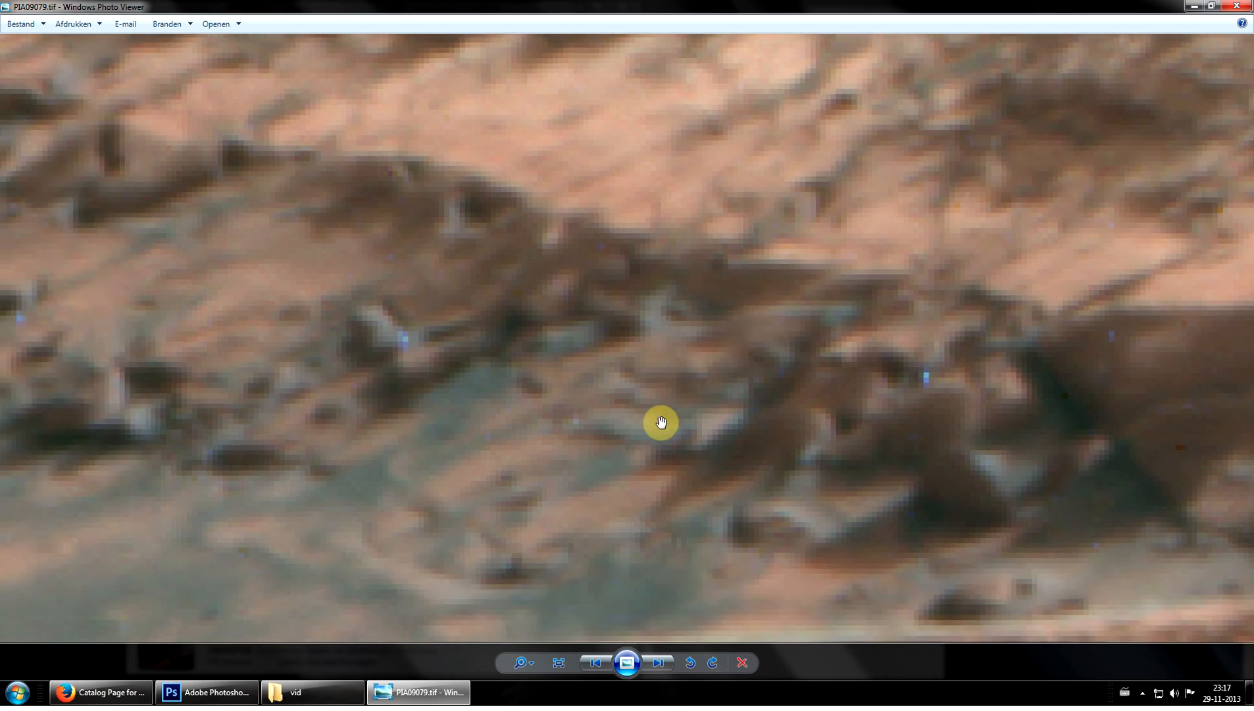
pyautogui.scroll(2, 656, 468)
pyautogui.moveTo(664, 408); pyautogui.dragTo(675, 484)
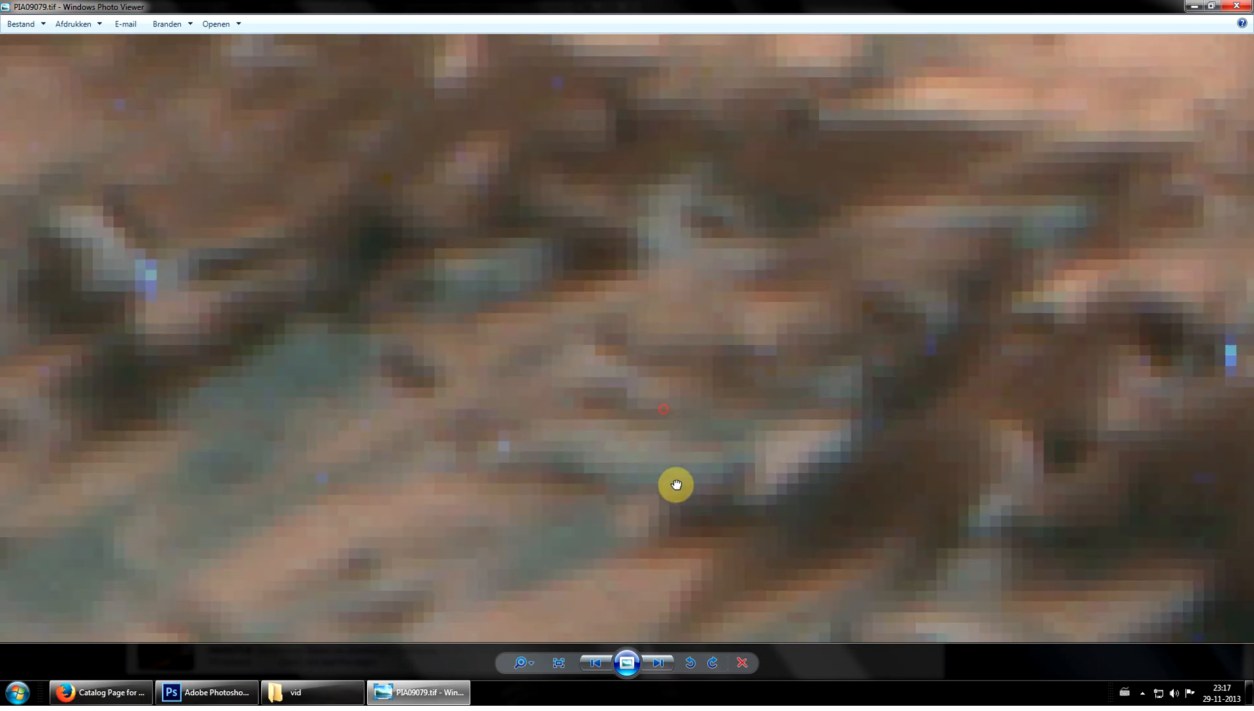
pyautogui.scroll(-5, 675, 484)
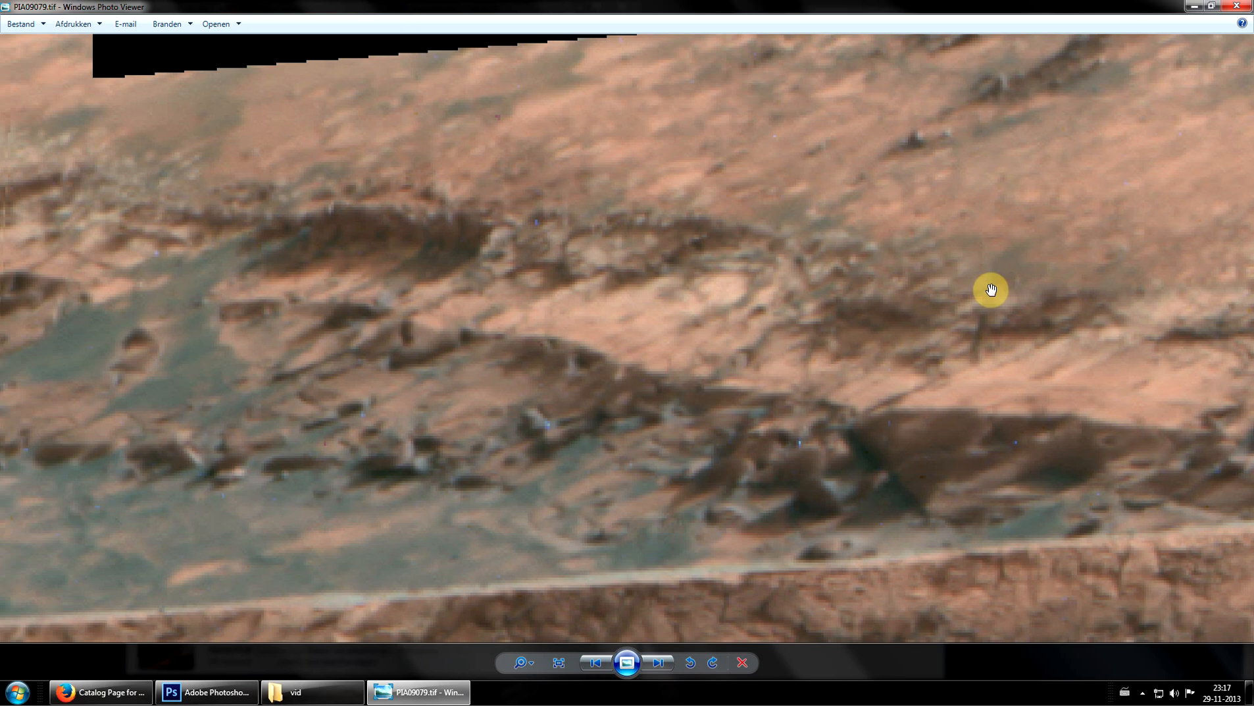
# Close the photo viewer and open PIA09079.tif from the vid folder in Photoshop
pyautogui.click(1249, 6)
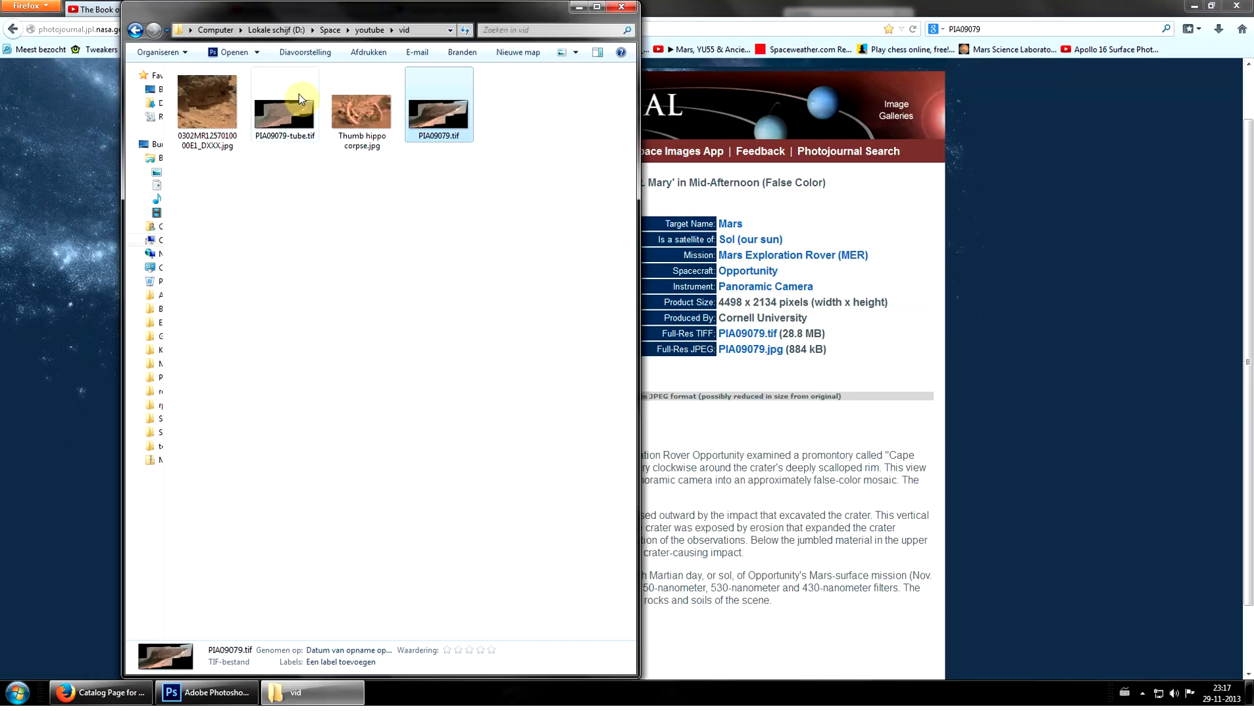
pyautogui.moveTo(440, 123); pyautogui.dragTo(1132, 413)
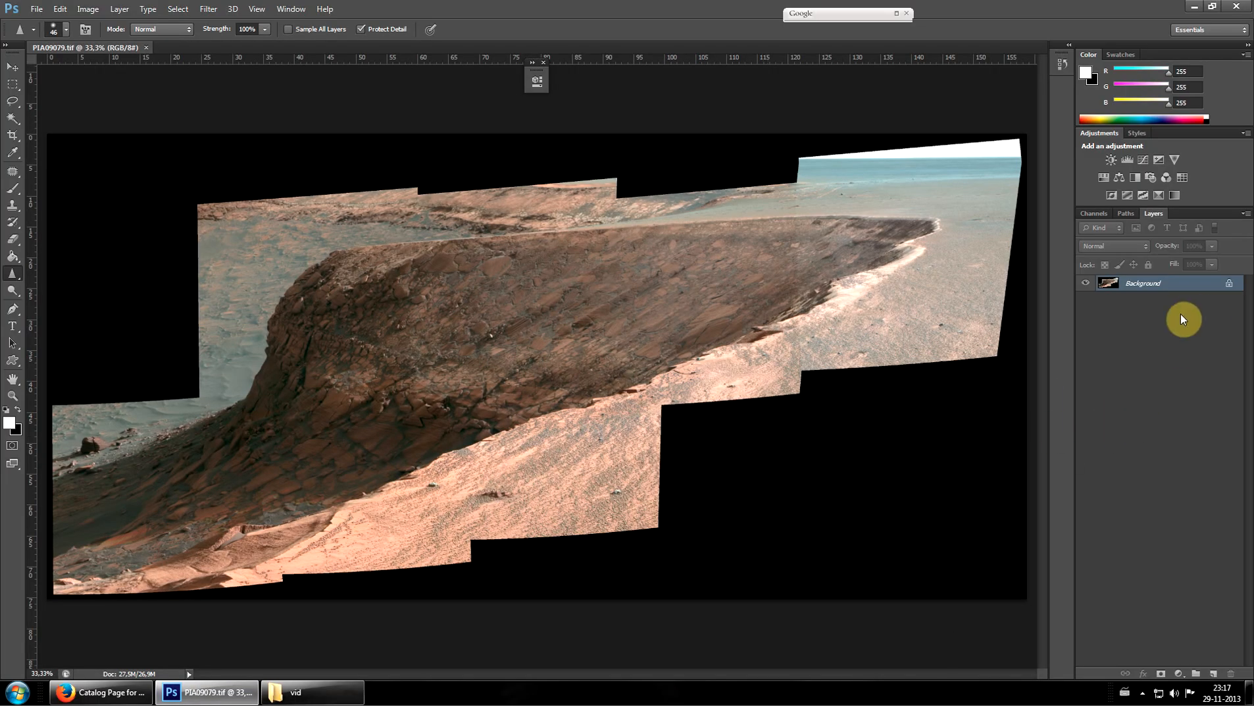
# Duplicate the Background layer of the Mars image
pyautogui.rightClick(1170, 281)
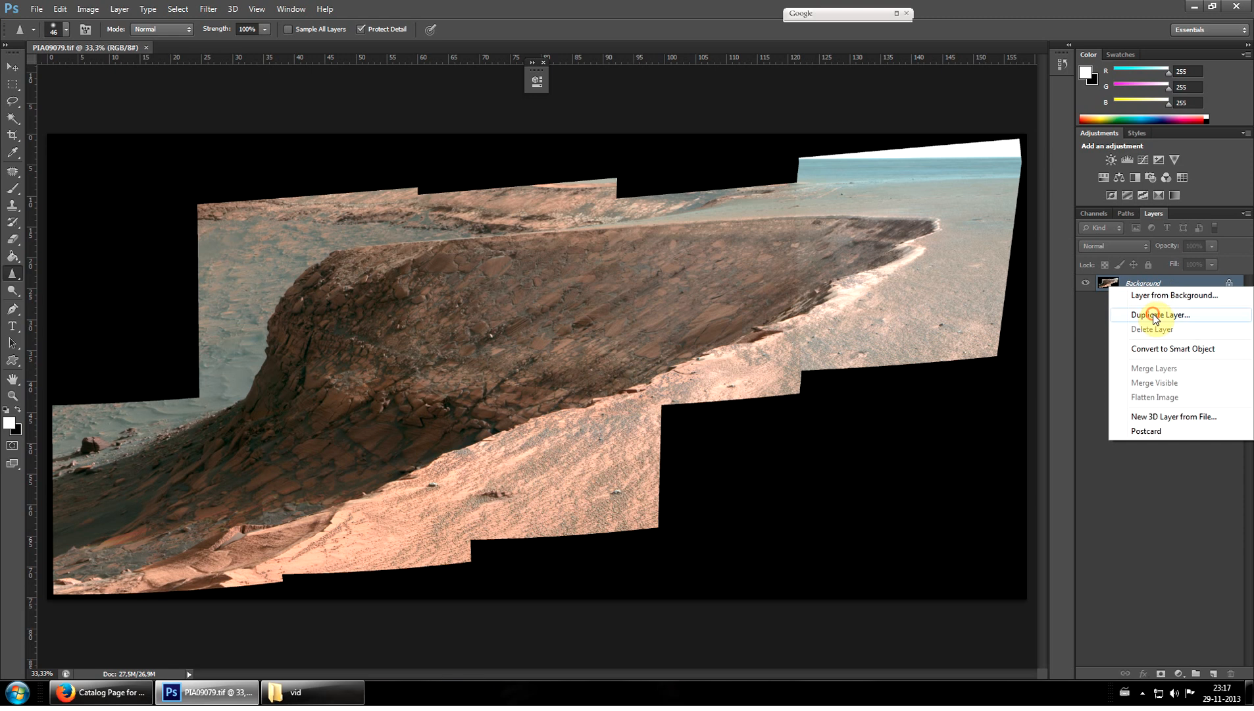
pyautogui.click(1154, 313)
pyautogui.press('Return')
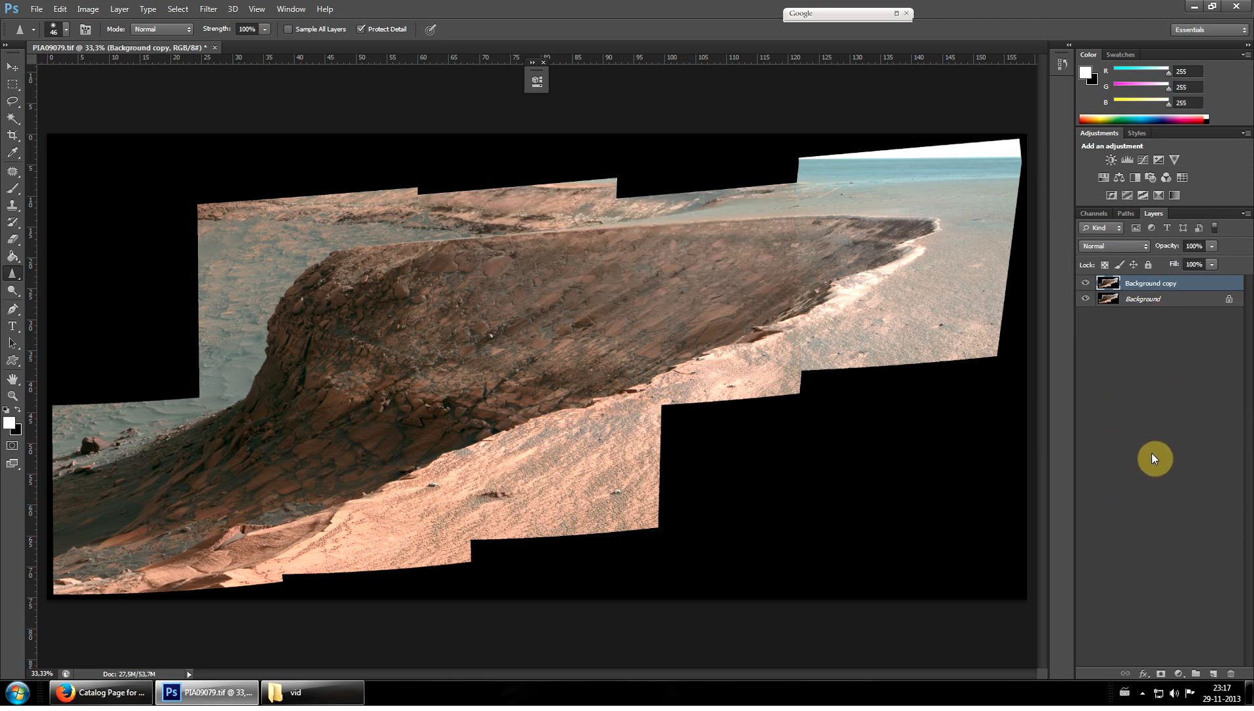
# Add a Selective Color adjustment layer above the duplicated image and set Black for the Reds to -49%
pyautogui.click(1173, 672)
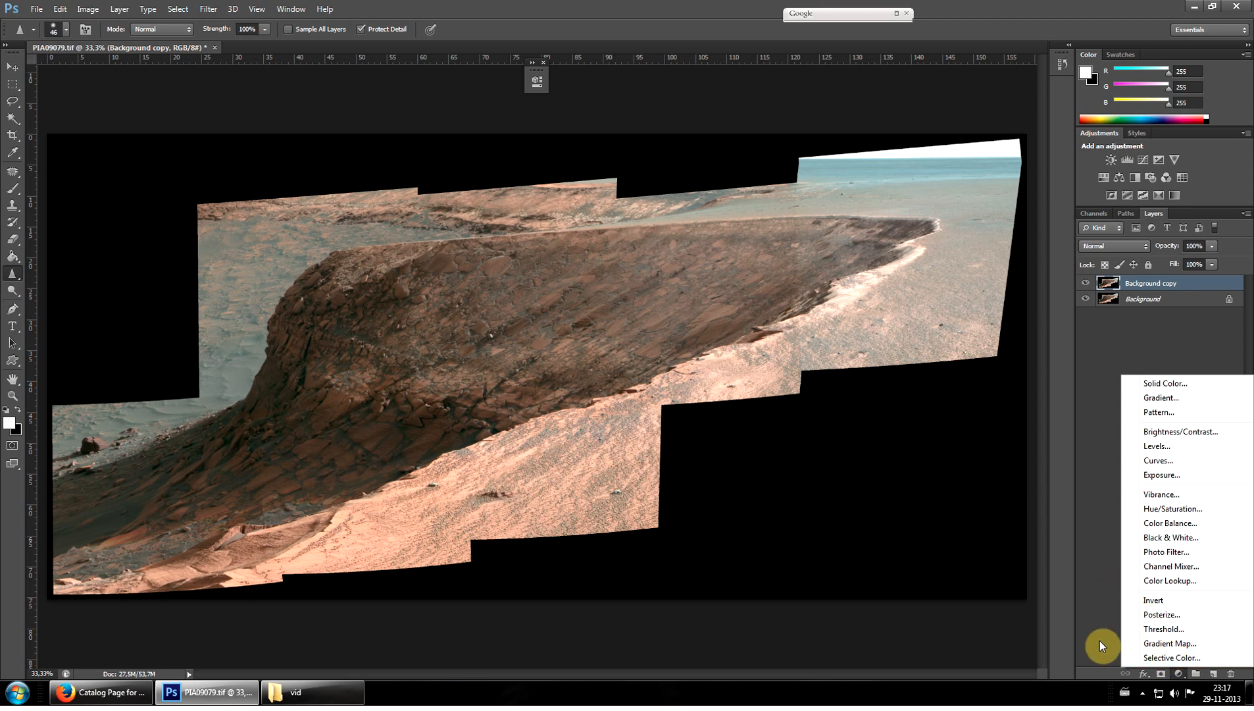
pyautogui.click(1172, 658)
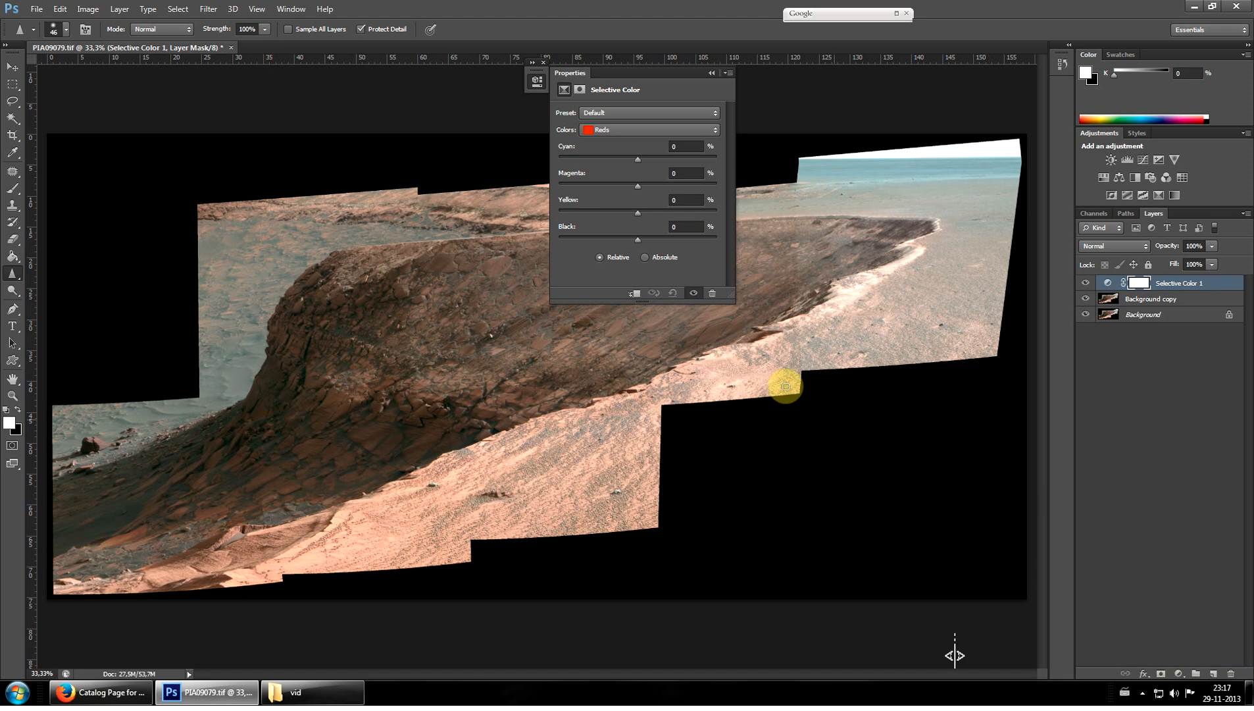
pyautogui.moveTo(603, 235); pyautogui.dragTo(599, 235)
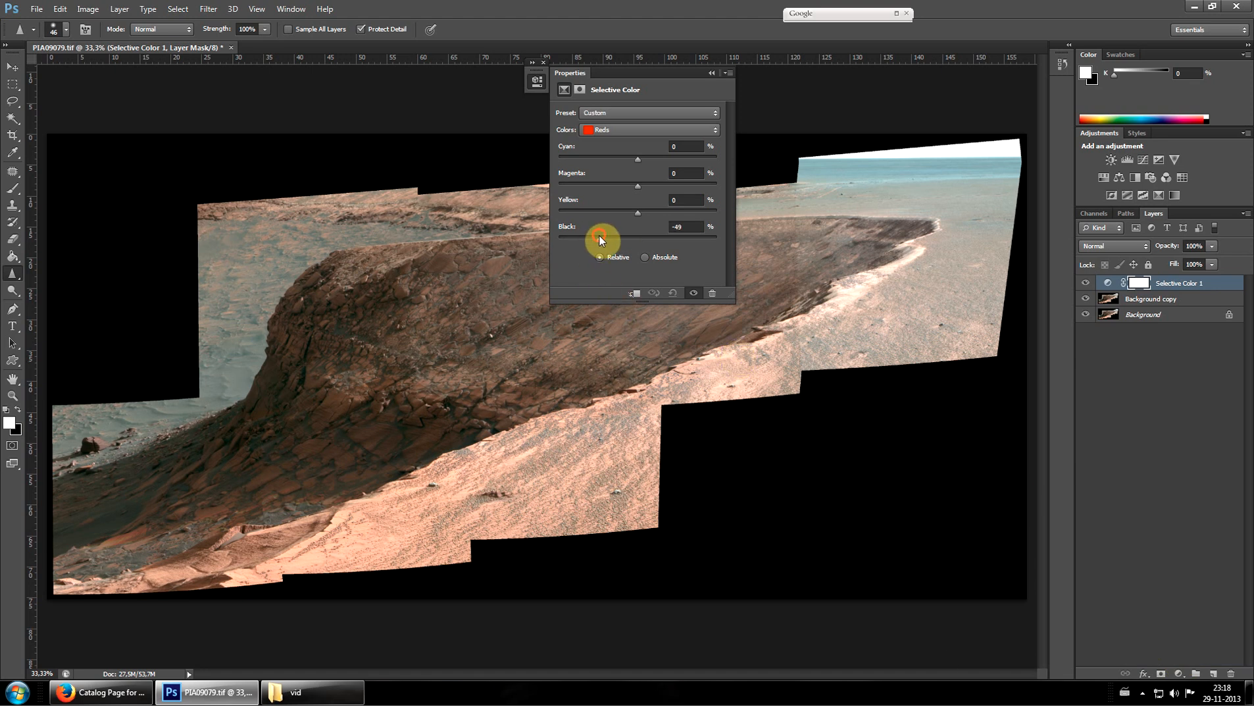
pyautogui.click(710, 74)
# Add a second Selective Color adjustment layer and reduce Black for the Cyans by about half
pyautogui.click(1176, 672)
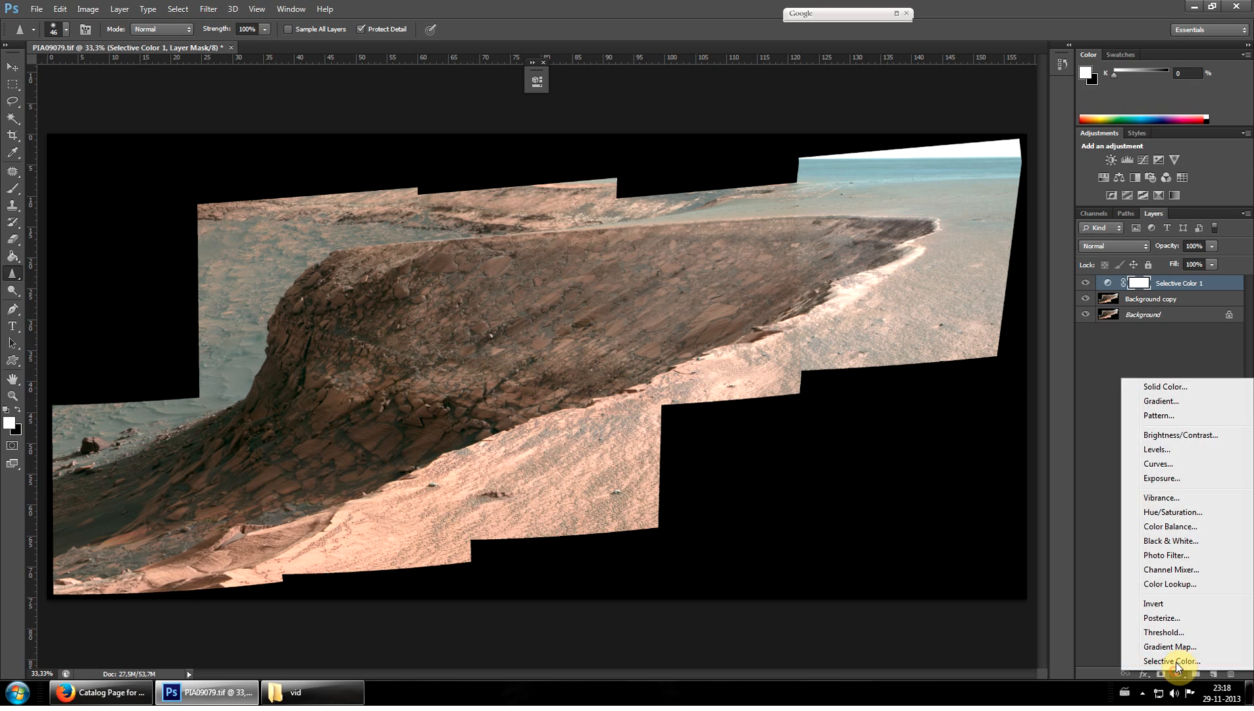
pyautogui.click(1176, 662)
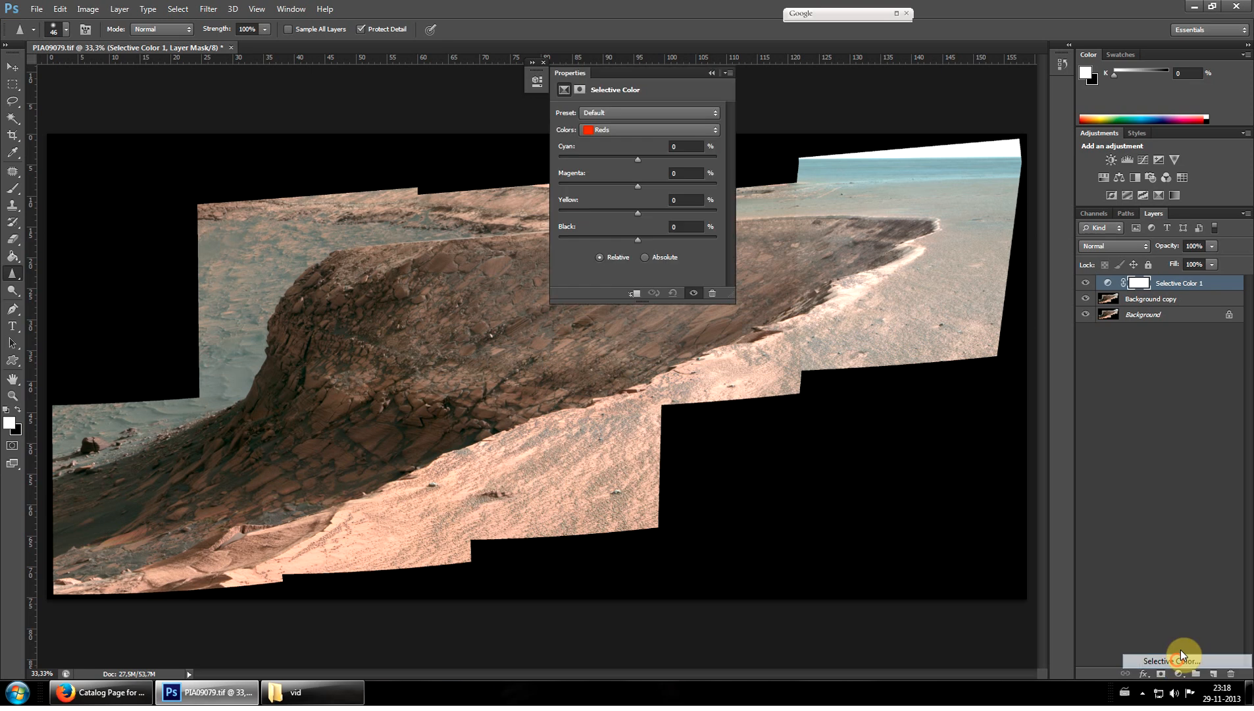
pyautogui.click(627, 130)
pyautogui.click(630, 175)
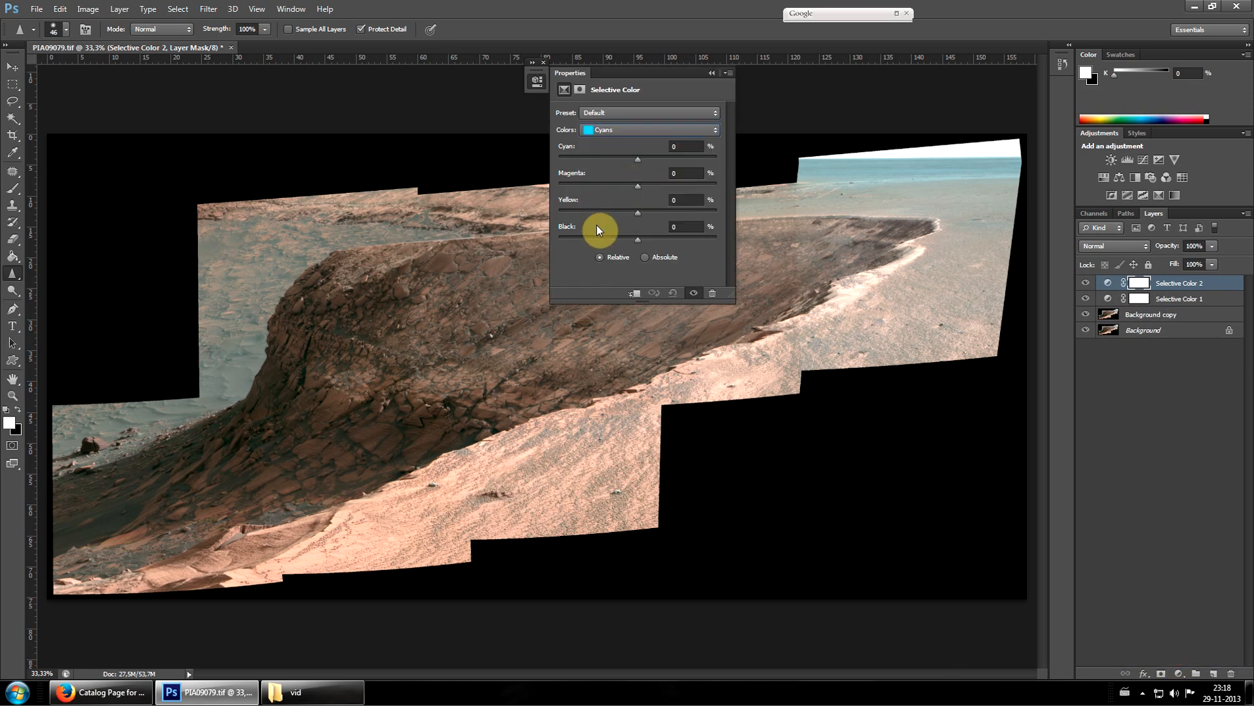
pyautogui.click(598, 236)
pyautogui.click(711, 72)
# Add a third Selective Color adjustment layer and set Black for the Blues to -54%
pyautogui.click(1178, 673)
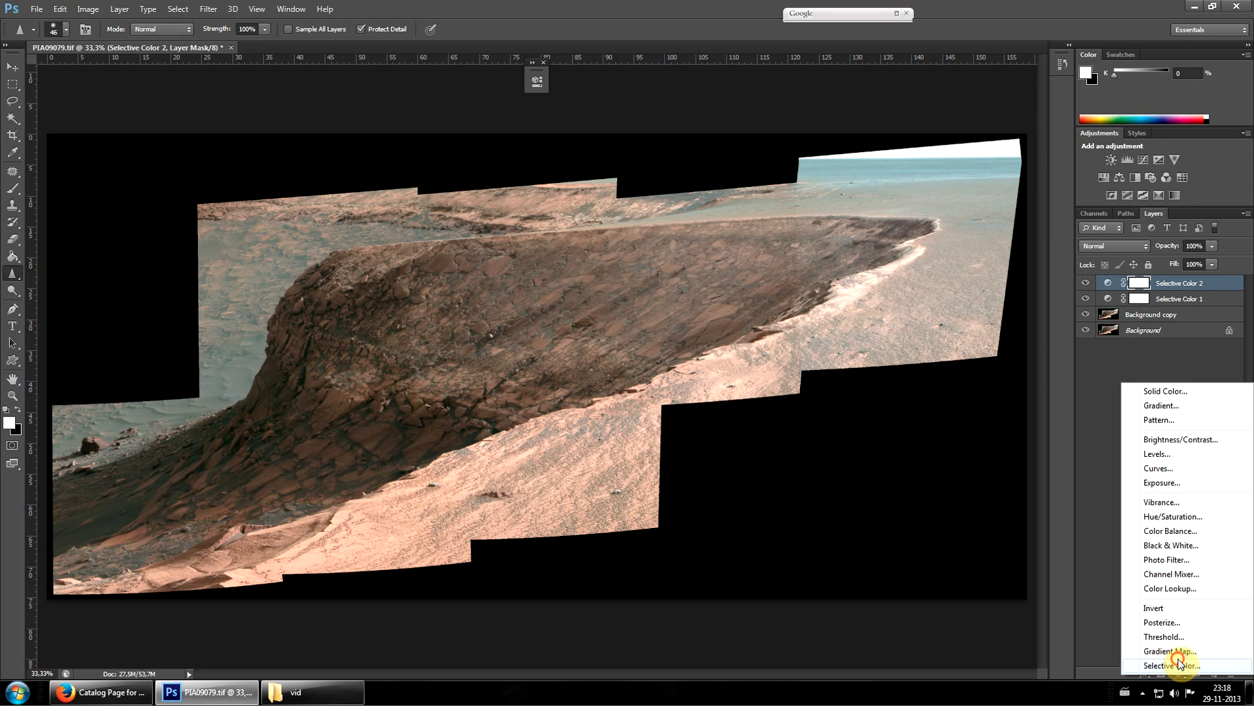
pyautogui.click(1171, 665)
pyautogui.click(621, 131)
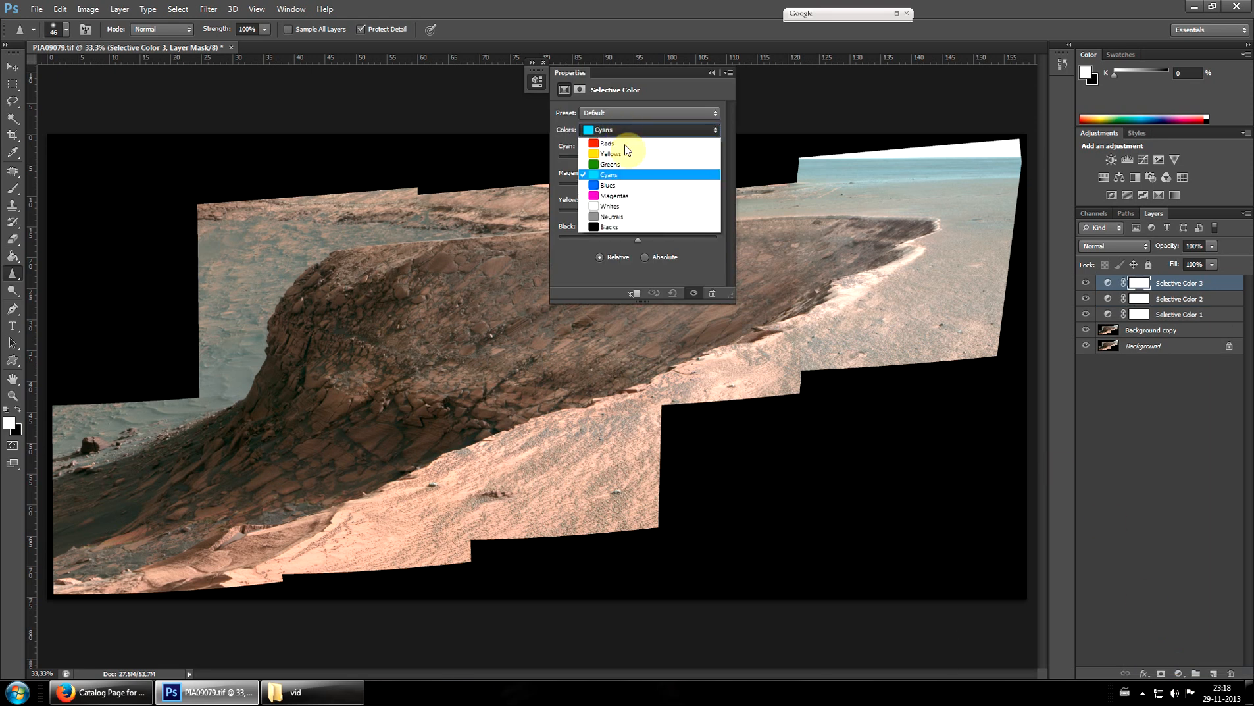
pyautogui.click(635, 185)
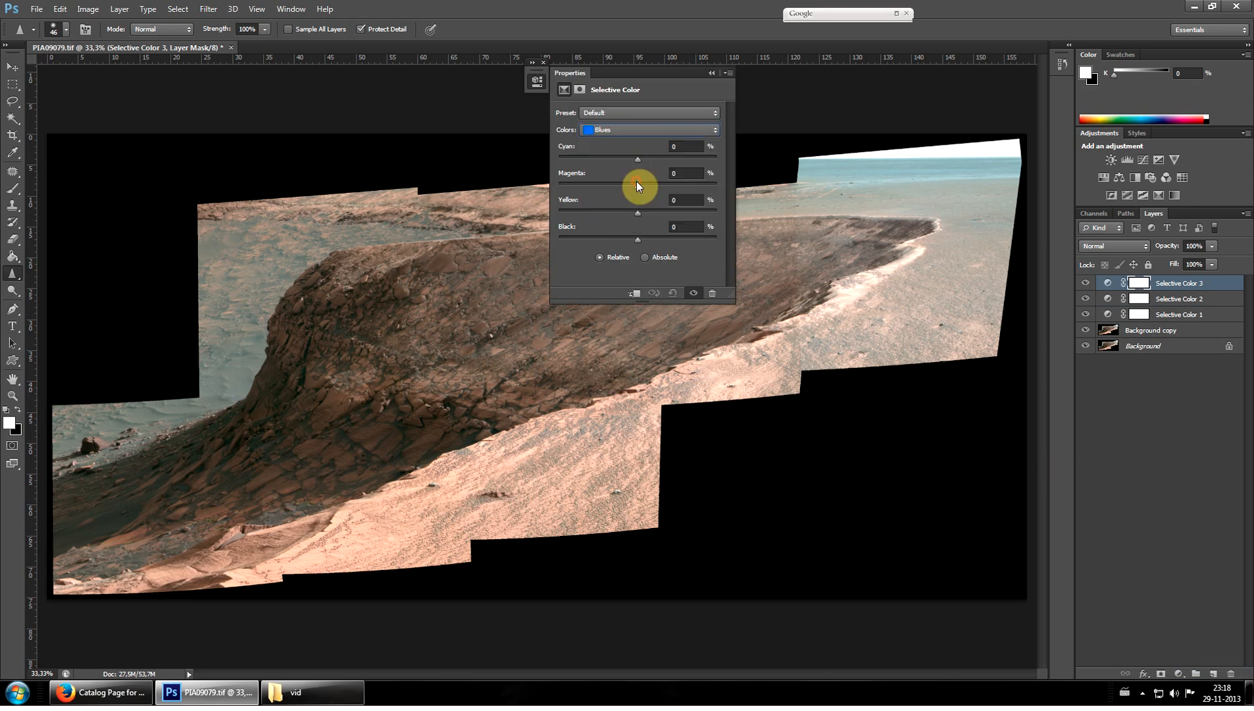
pyautogui.click(595, 238)
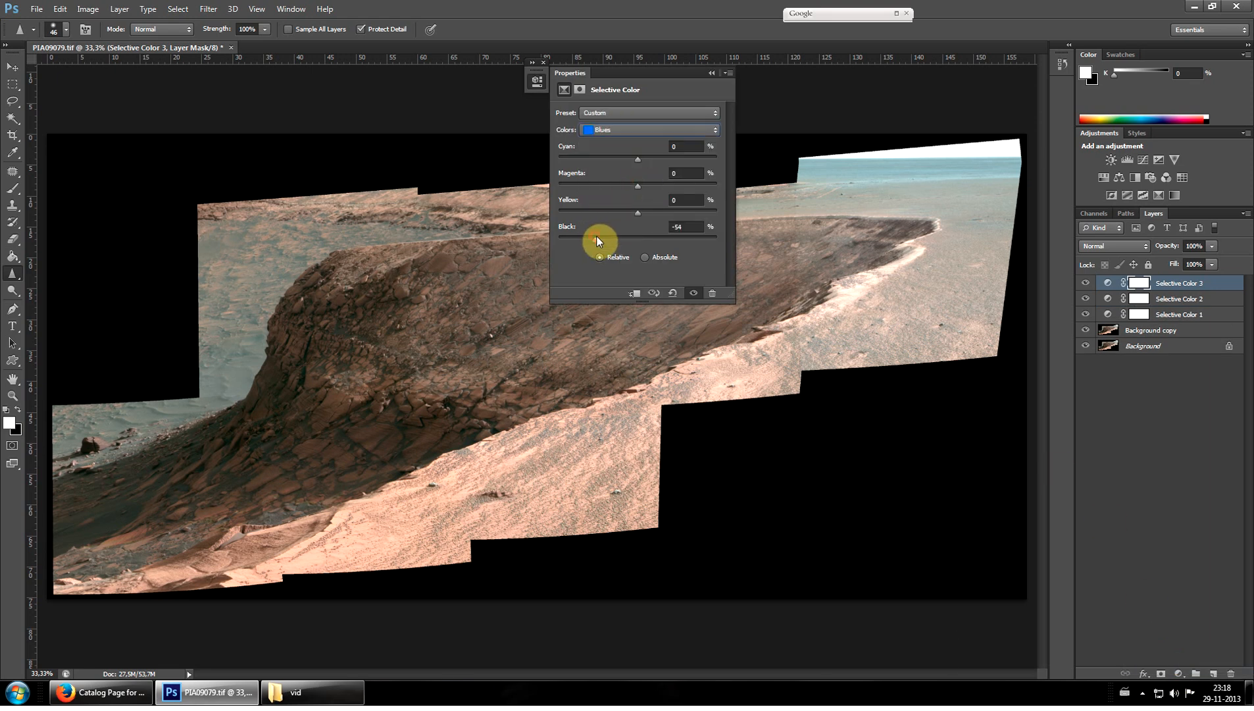
pyautogui.click(711, 74)
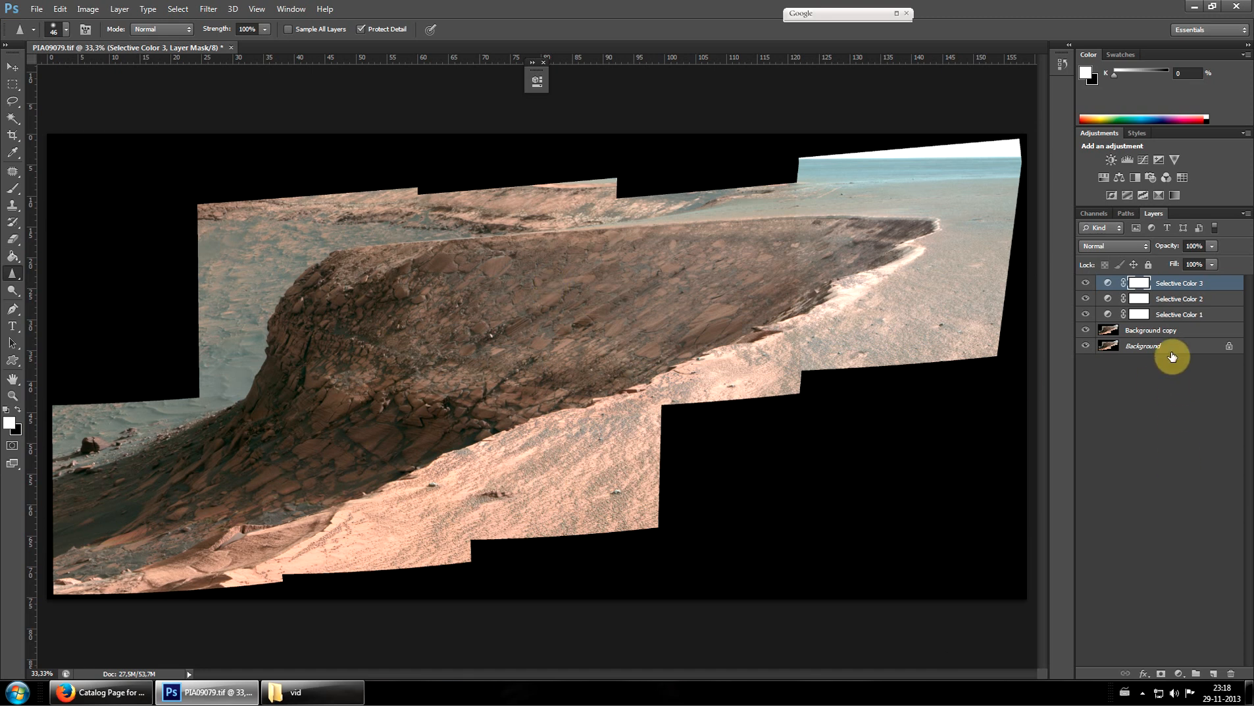
# Apply Shadows/Highlights to the Background copy layer with shadow Amount 100% and shadow Tonal Width 100%
pyautogui.click(1171, 331)
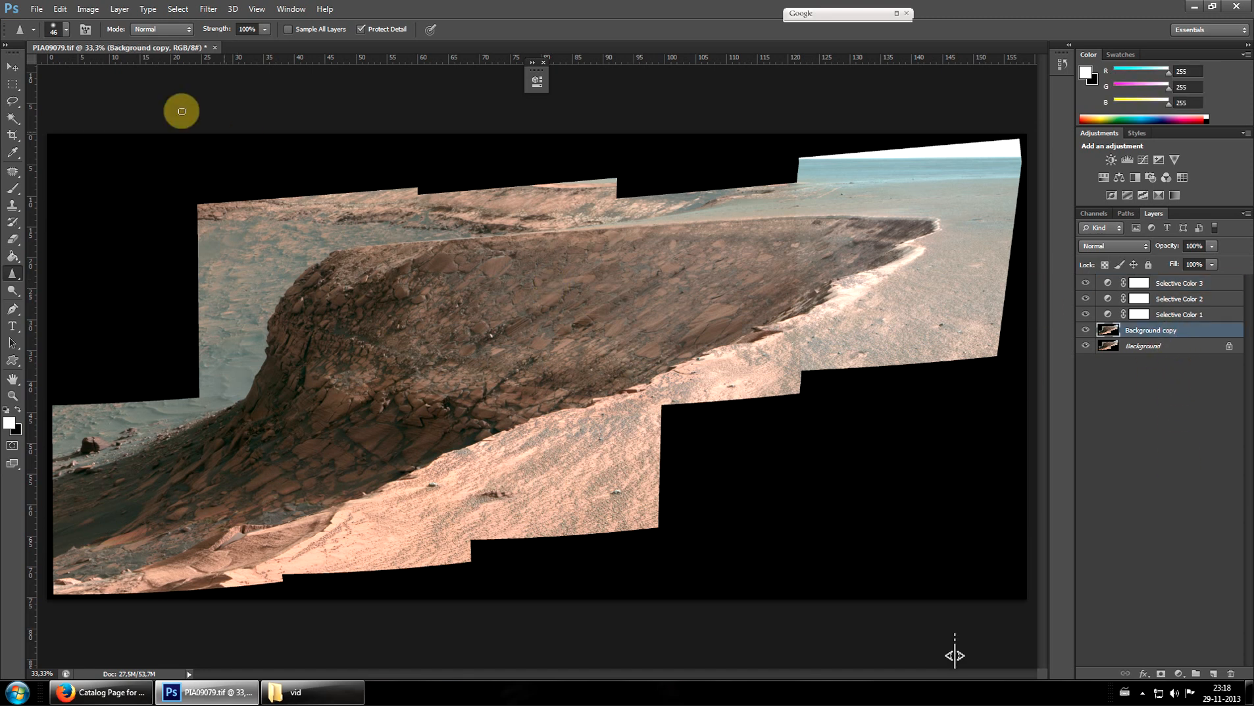
pyautogui.click(88, 8)
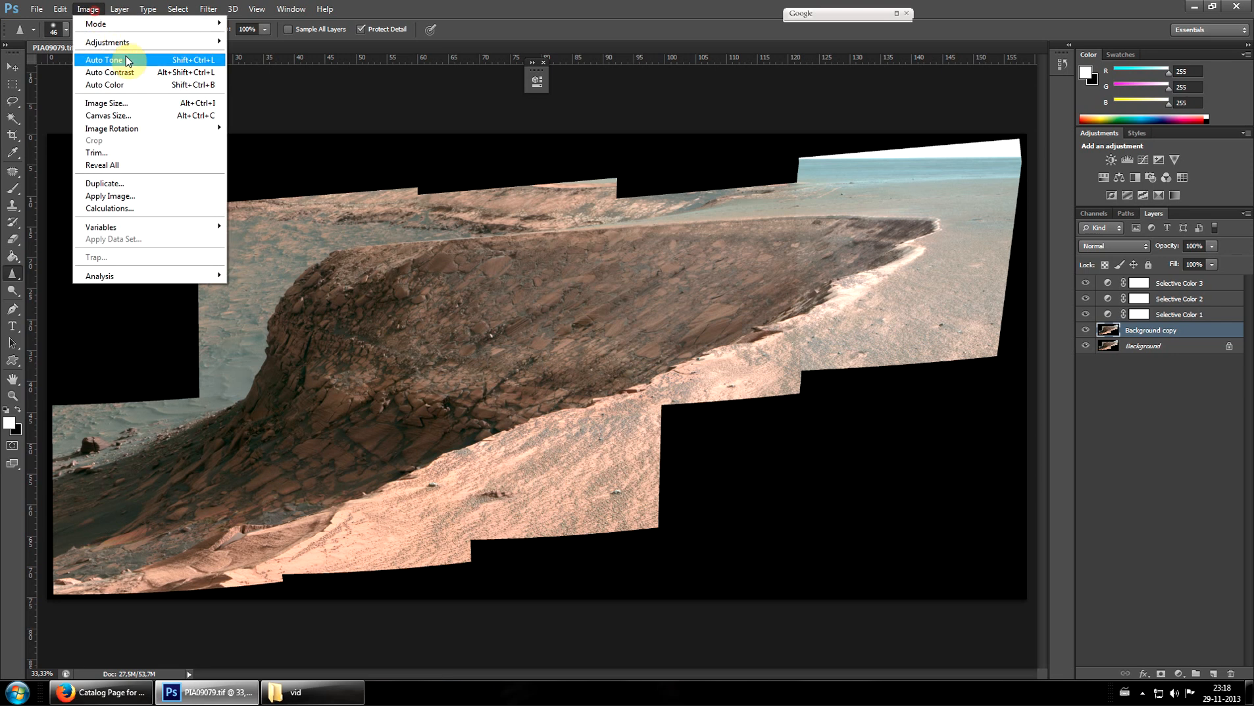
pyautogui.moveTo(123, 42)
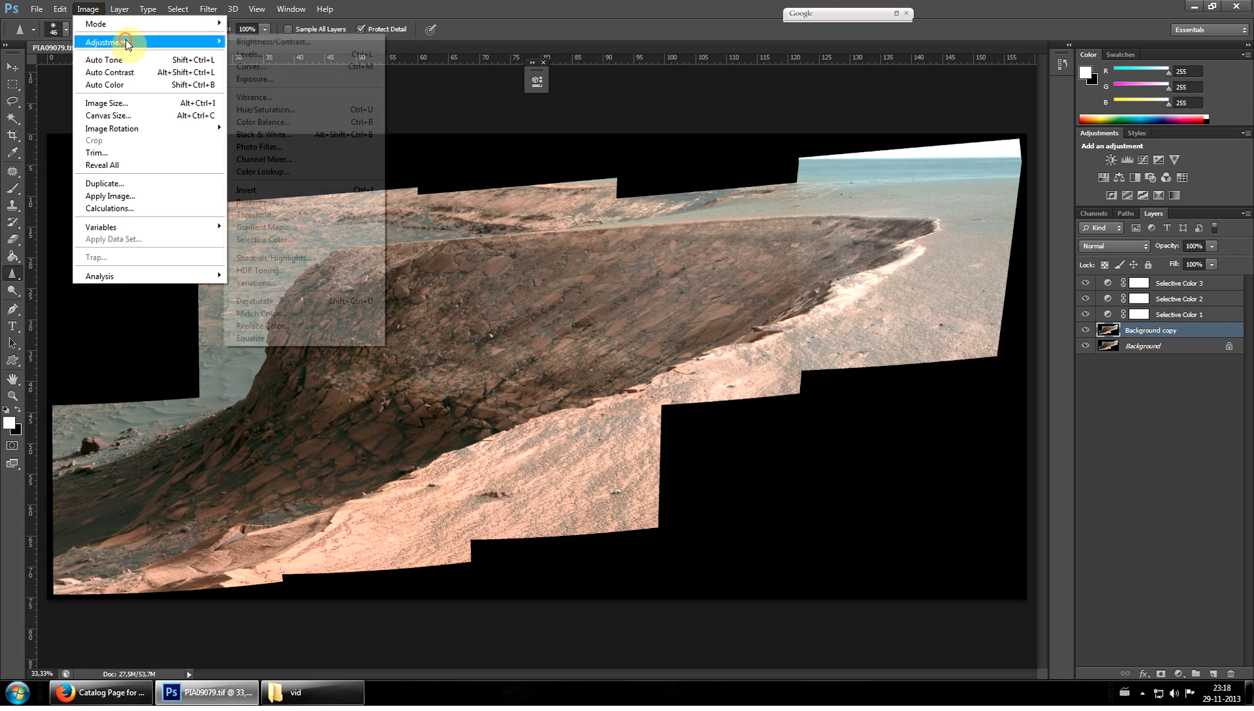
pyautogui.click(309, 259)
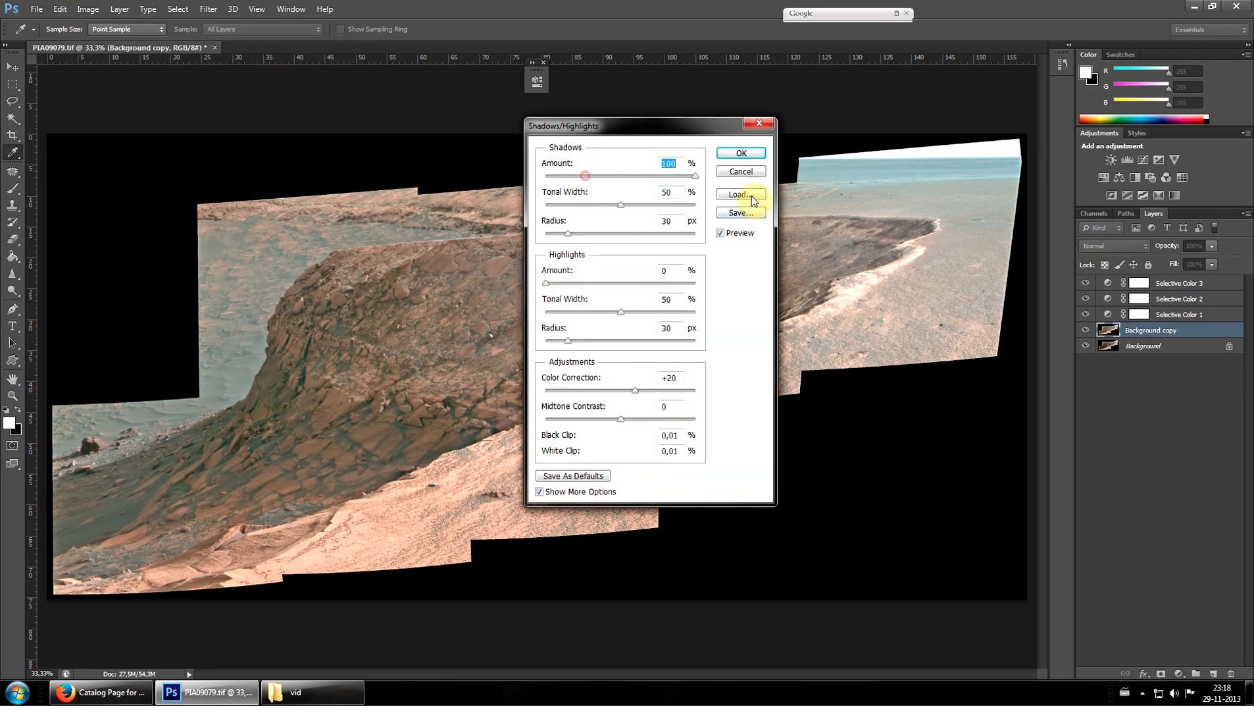
pyautogui.moveTo(658, 206); pyautogui.dragTo(736, 172)
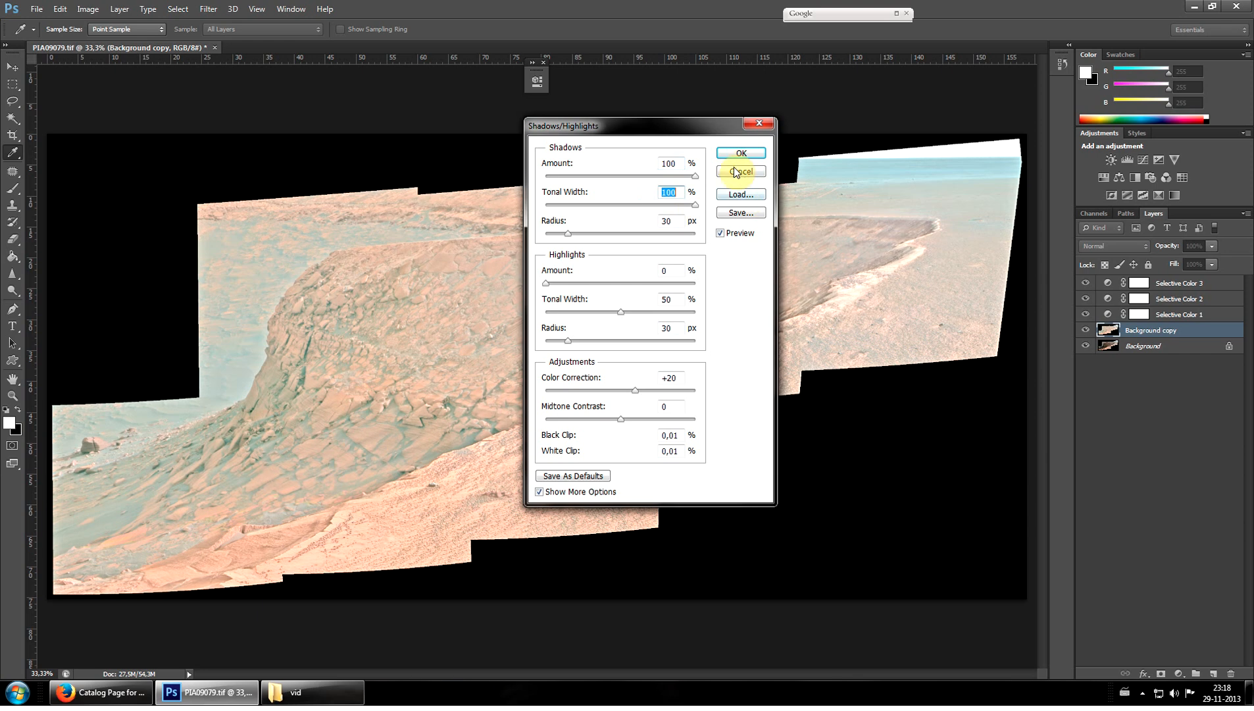
pyautogui.click(734, 164)
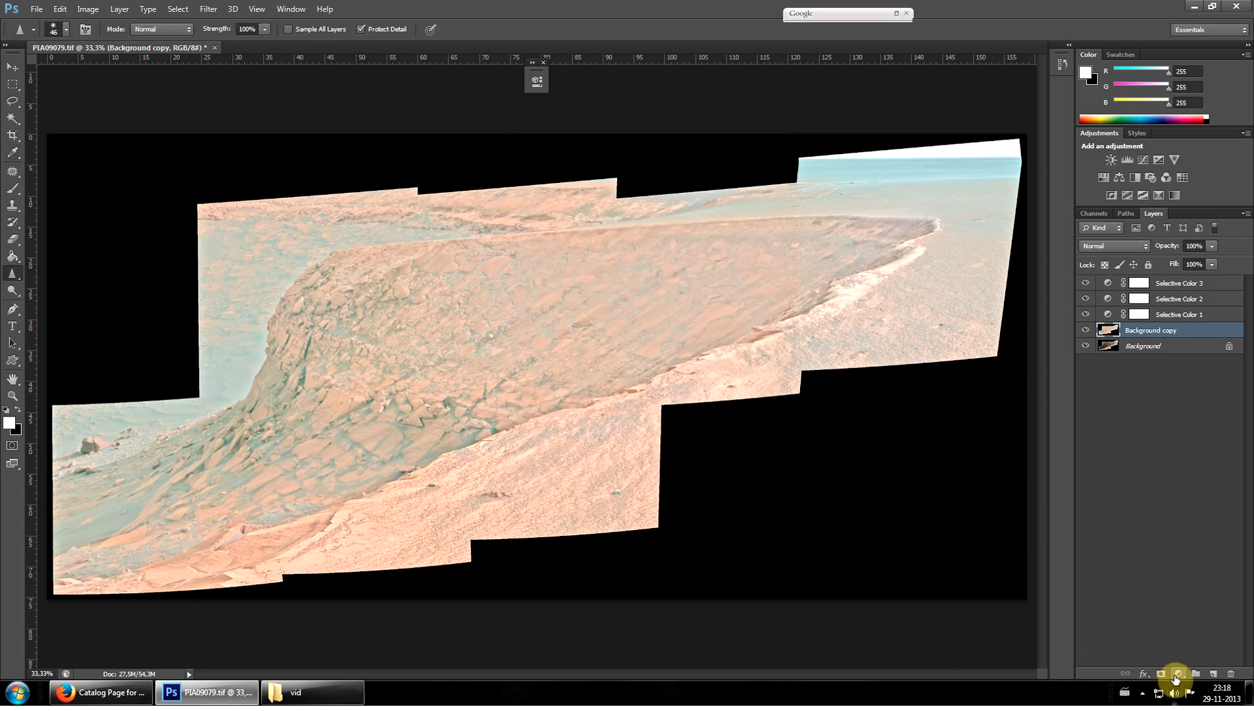
# Add a Hue/Saturation adjustment layer directly above Background copy and set Saturation to -51
pyautogui.click(1177, 674)
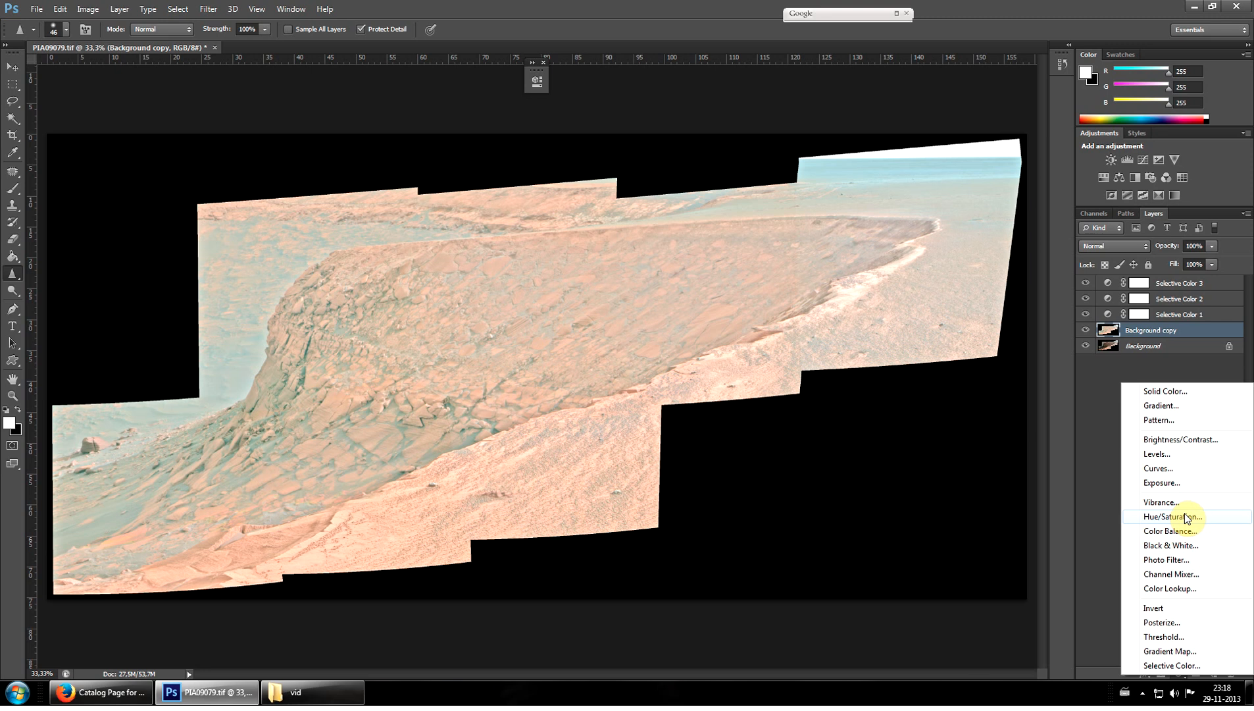
pyautogui.click(1169, 518)
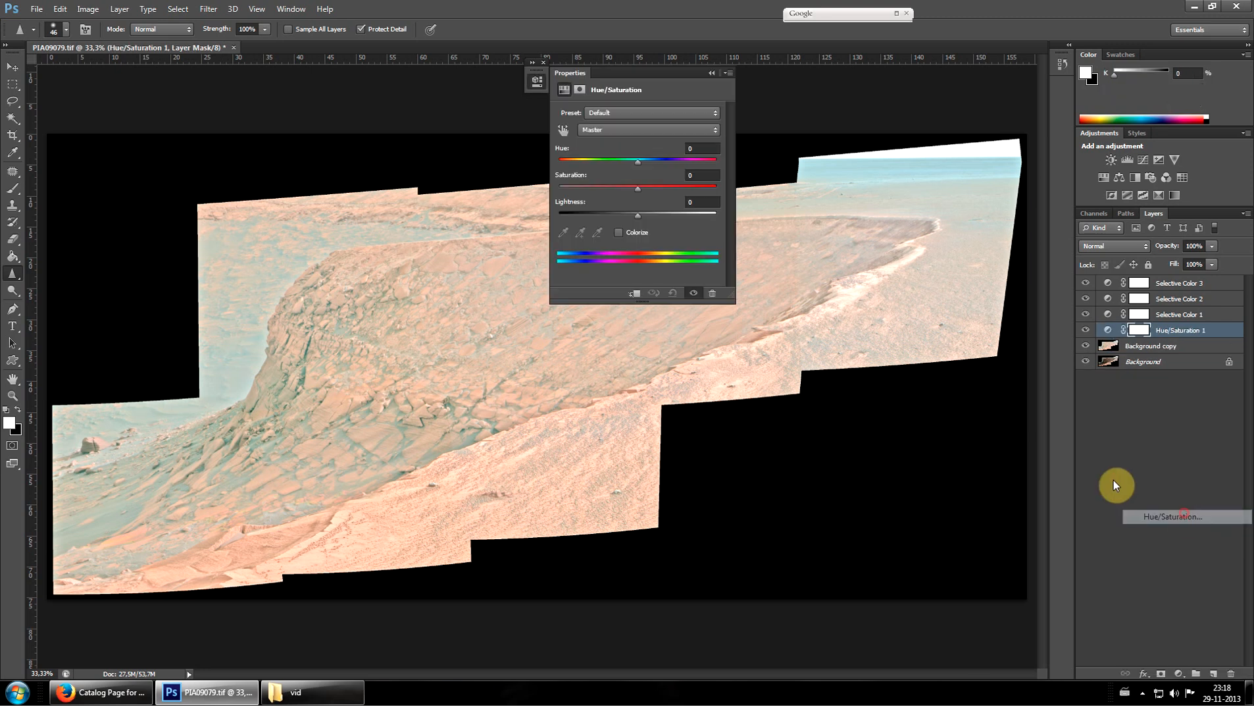
pyautogui.click(596, 189)
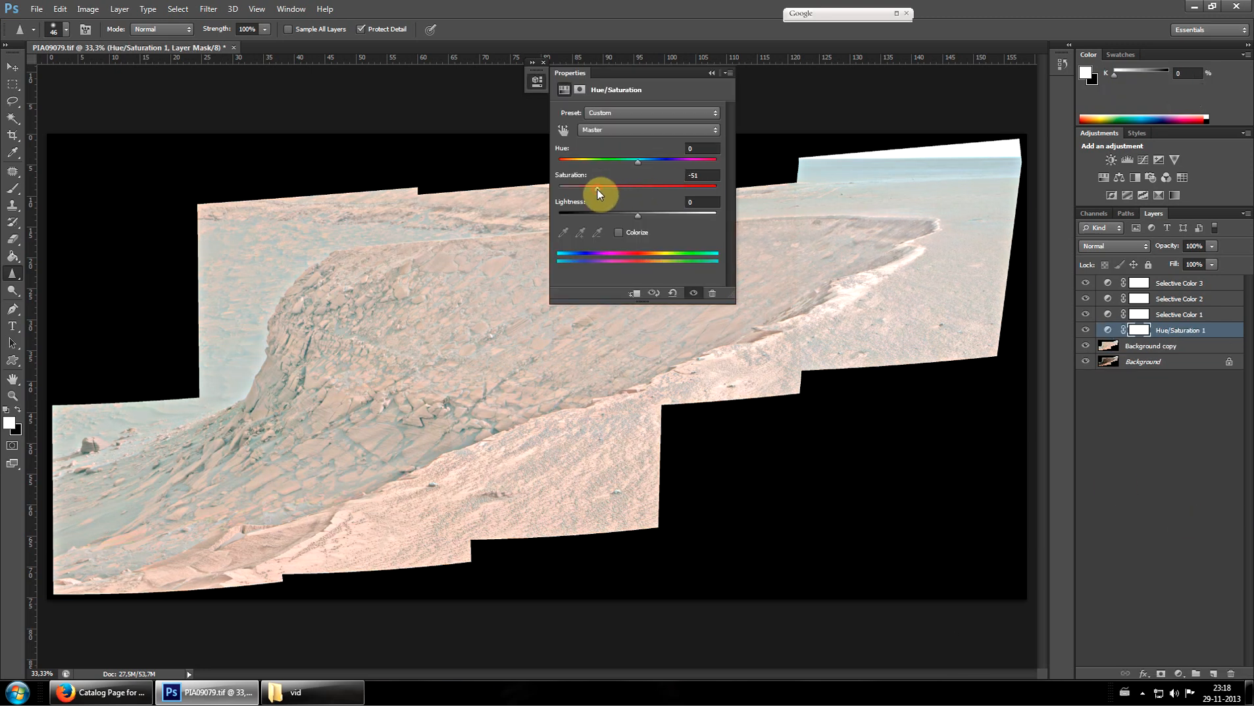
pyautogui.click(706, 72)
# Add a Levels adjustment layer above Hue/Saturation and darken the midtones to a value of 0.52
pyautogui.click(1179, 674)
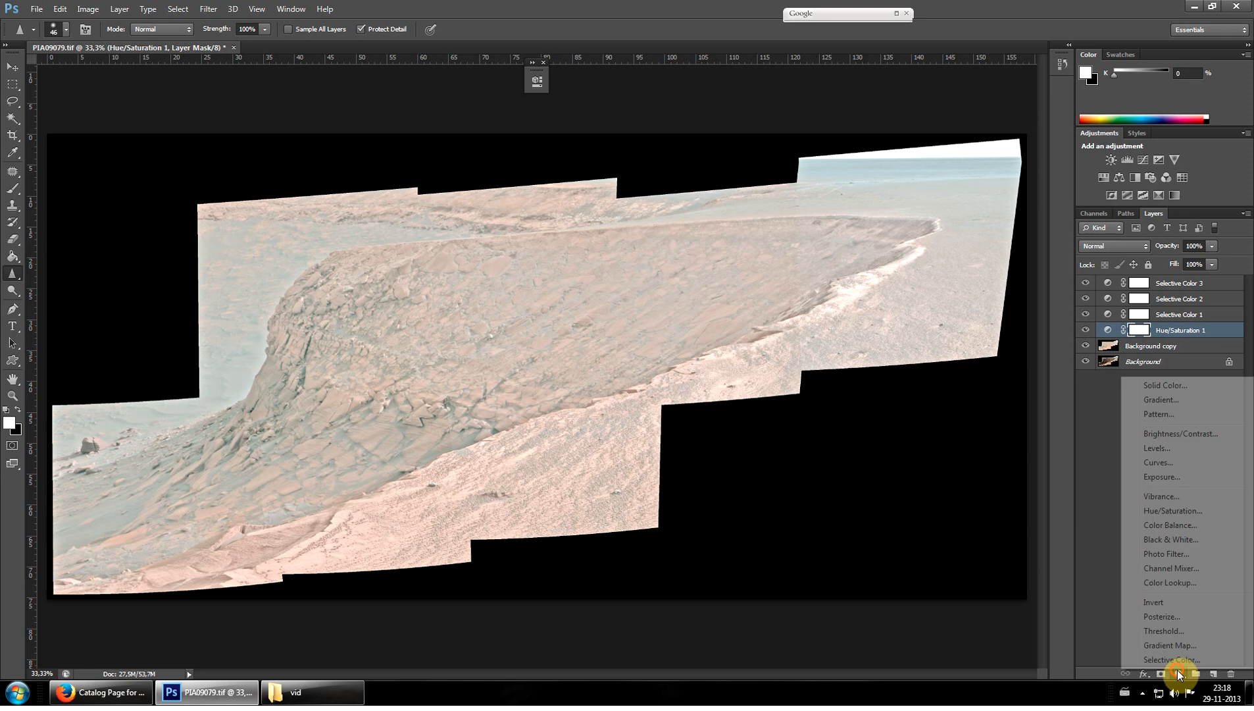
pyautogui.click(1164, 449)
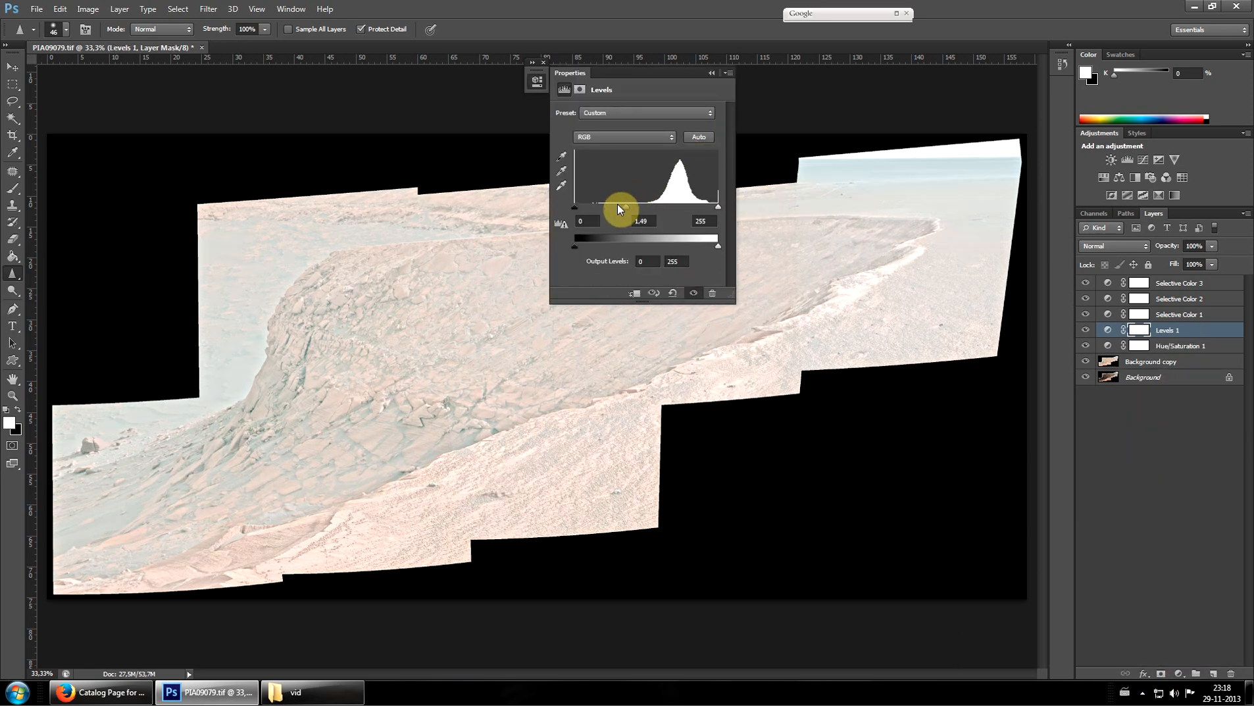
pyautogui.moveTo(630, 210); pyautogui.dragTo(676, 206)
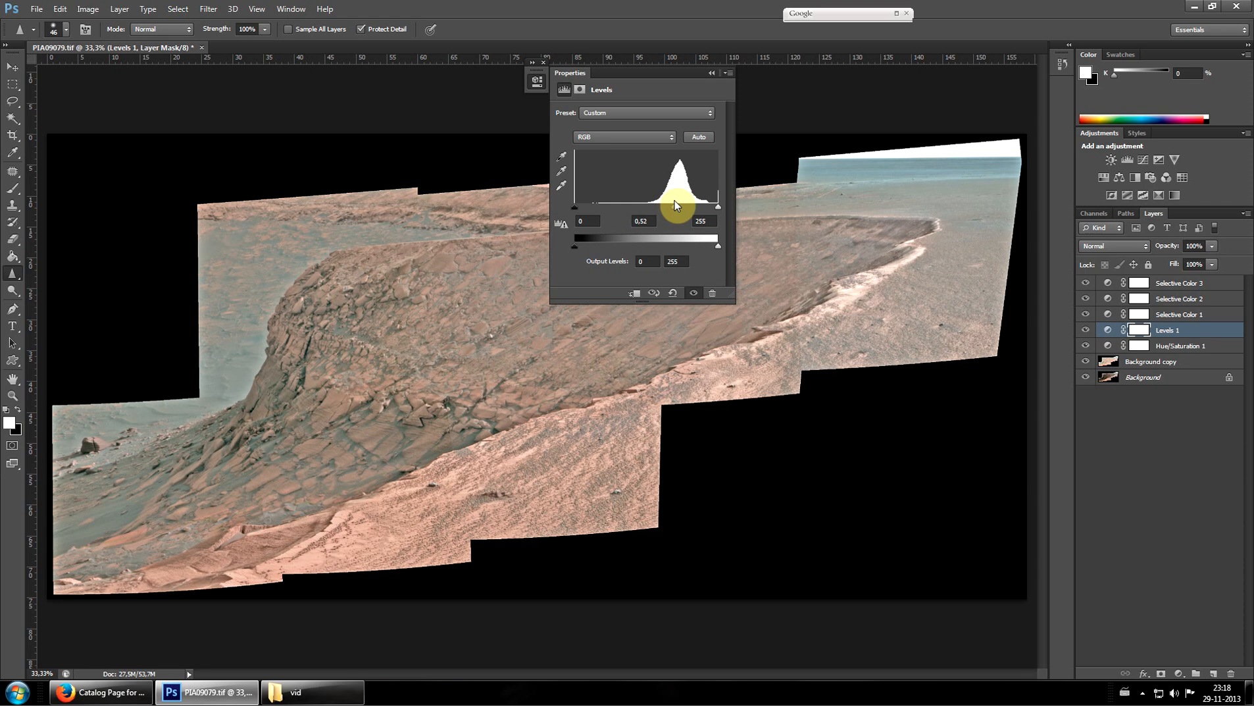
pyautogui.click(712, 75)
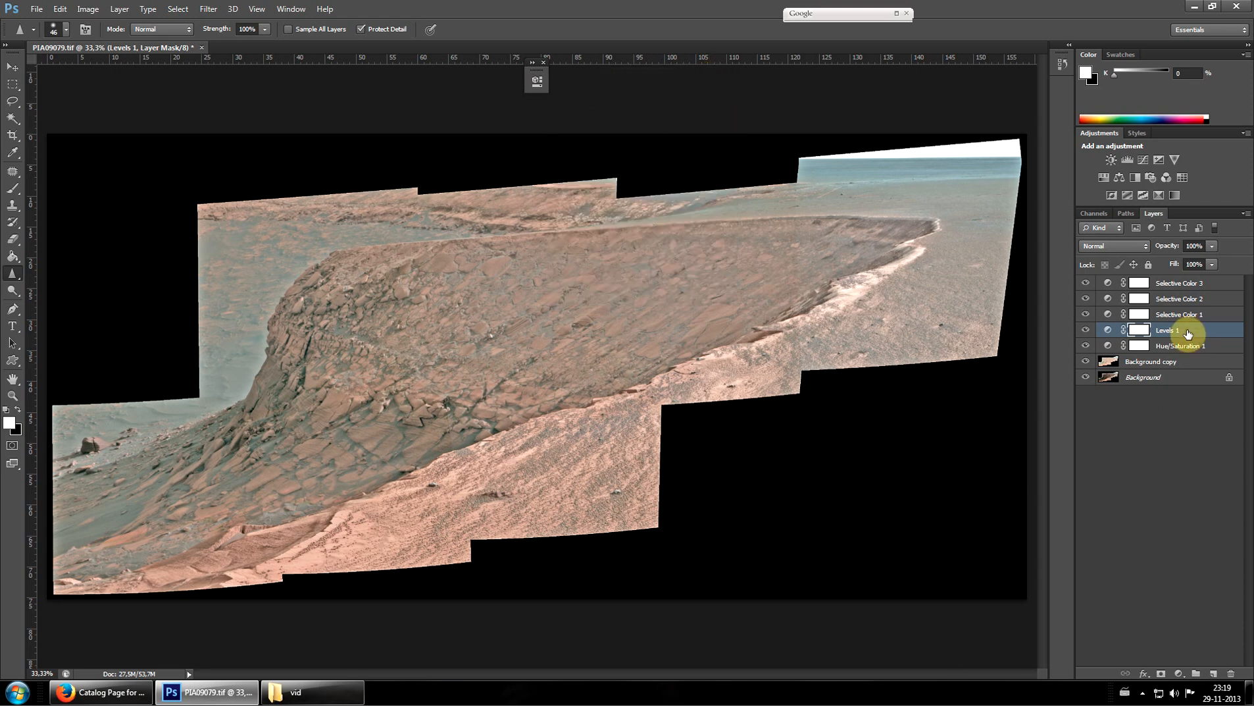
# Create a layer group, move all three Selective Color layers, Levels and Hue/Saturation into it, and collapse the group
pyautogui.click(1181, 282)
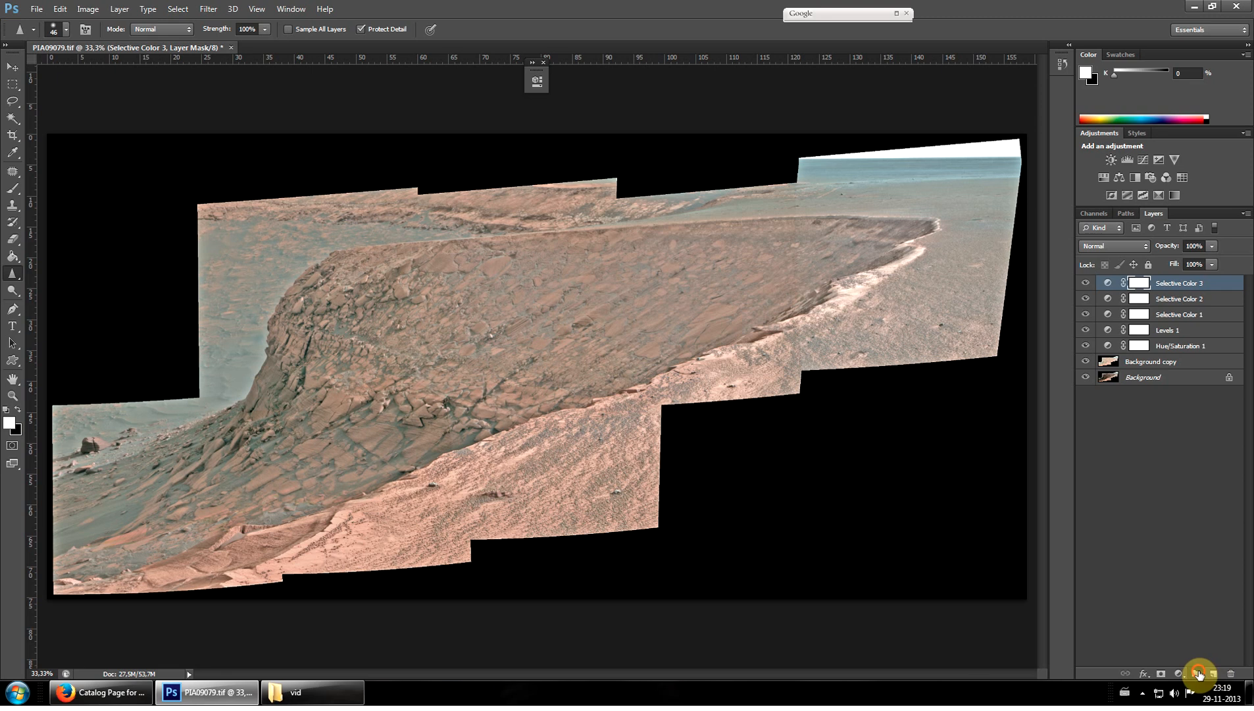
pyautogui.click(1200, 674)
pyautogui.click(1167, 299)
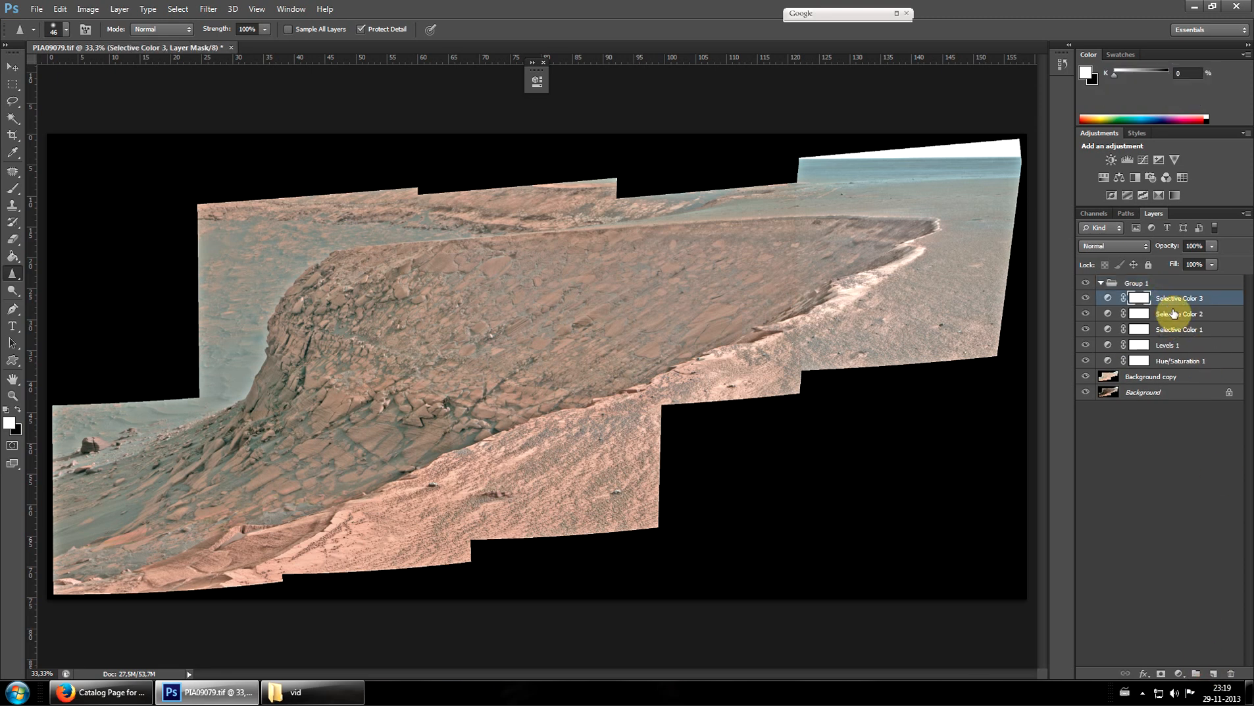
pyautogui.keyDown('shift'); pyautogui.click(1175, 314); pyautogui.keyUp('shift')
pyautogui.keyDown('shift'); pyautogui.click(1177, 332); pyautogui.keyUp('shift')
pyautogui.keyDown('shift'); pyautogui.click(1170, 345); pyautogui.keyUp('shift')
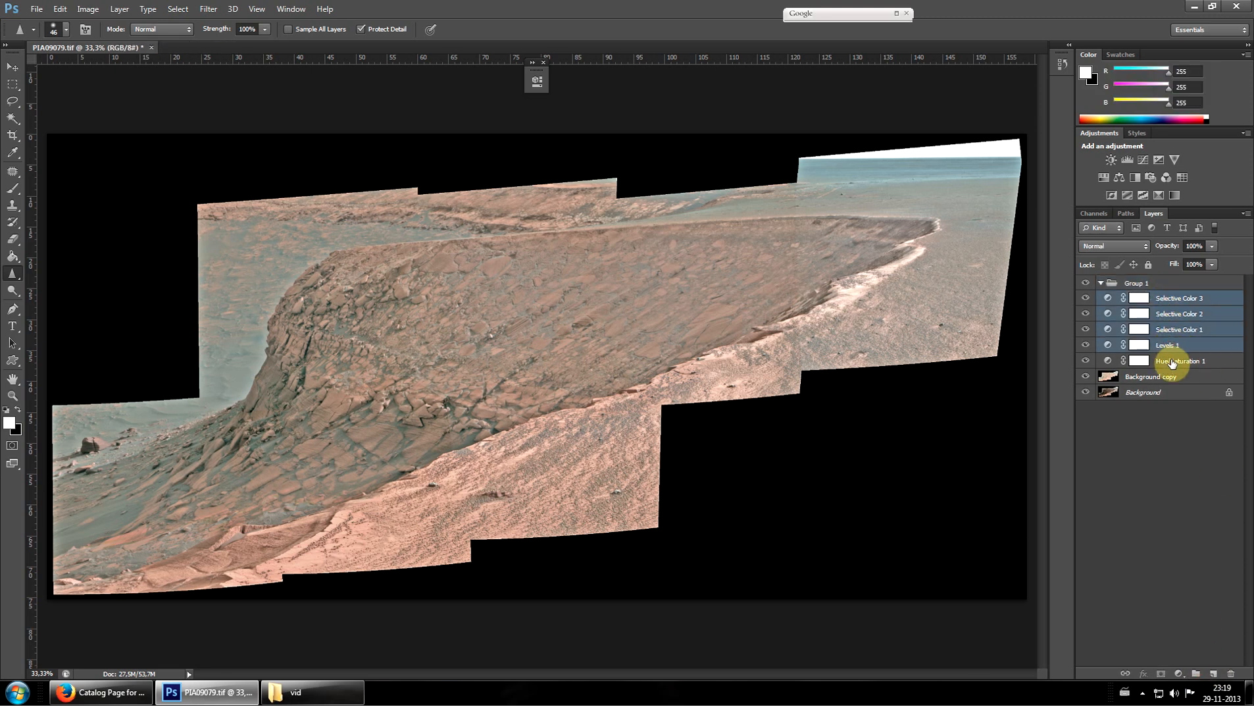
pyautogui.keyDown('shift'); pyautogui.click(1176, 360); pyautogui.keyUp('shift')
pyautogui.moveTo(1176, 360); pyautogui.dragTo(1167, 287)
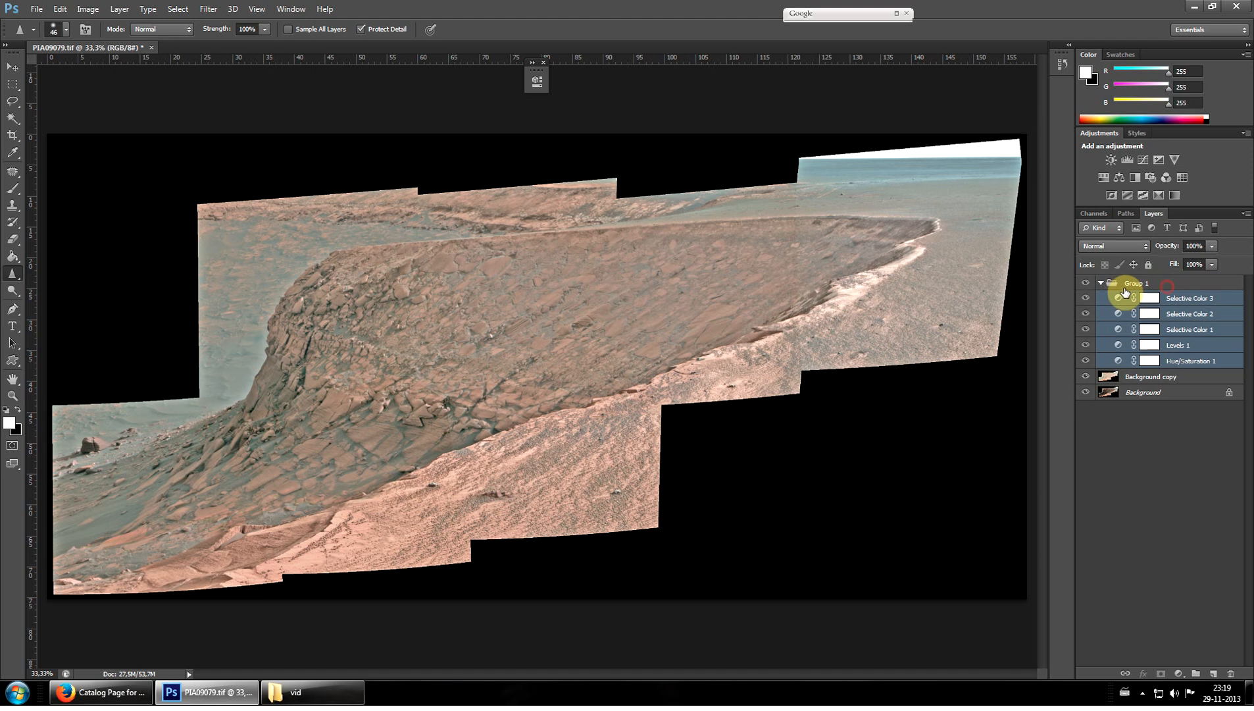
pyautogui.click(1100, 283)
pyautogui.click(1150, 369)
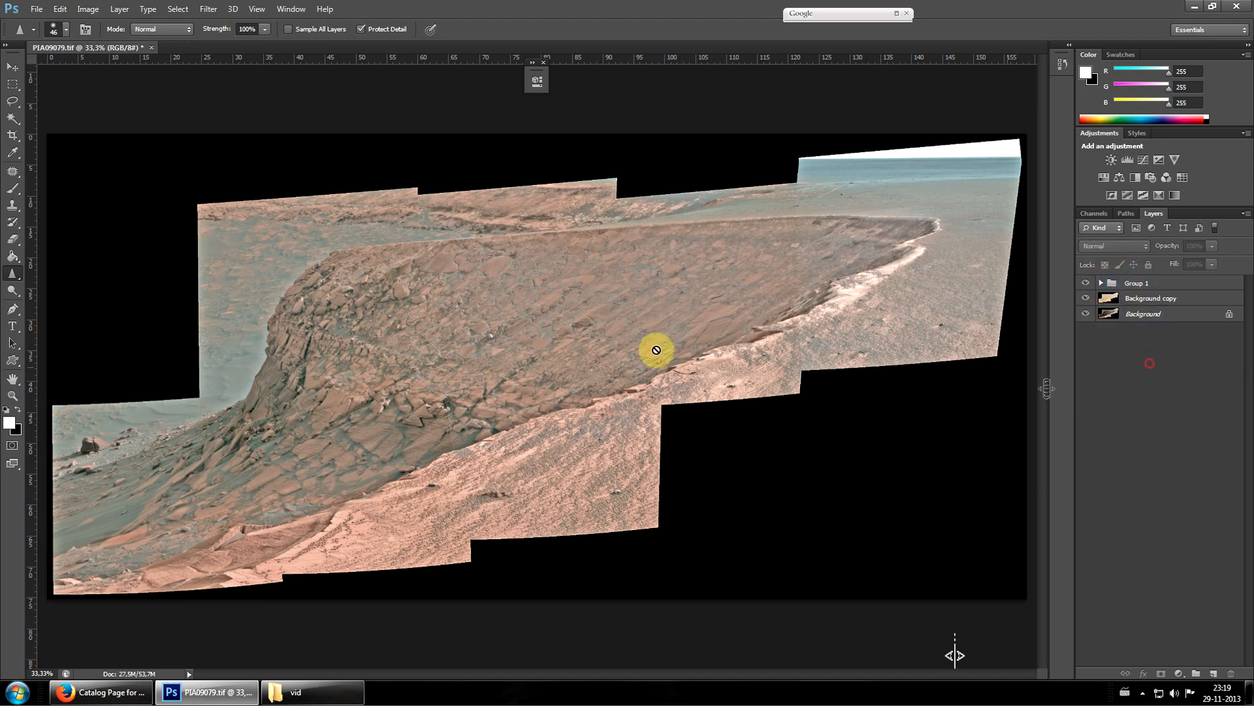
# Duplicate the Background copy layer within PIA09079.tif, keeping the suggested layer name
pyautogui.click(13, 395)
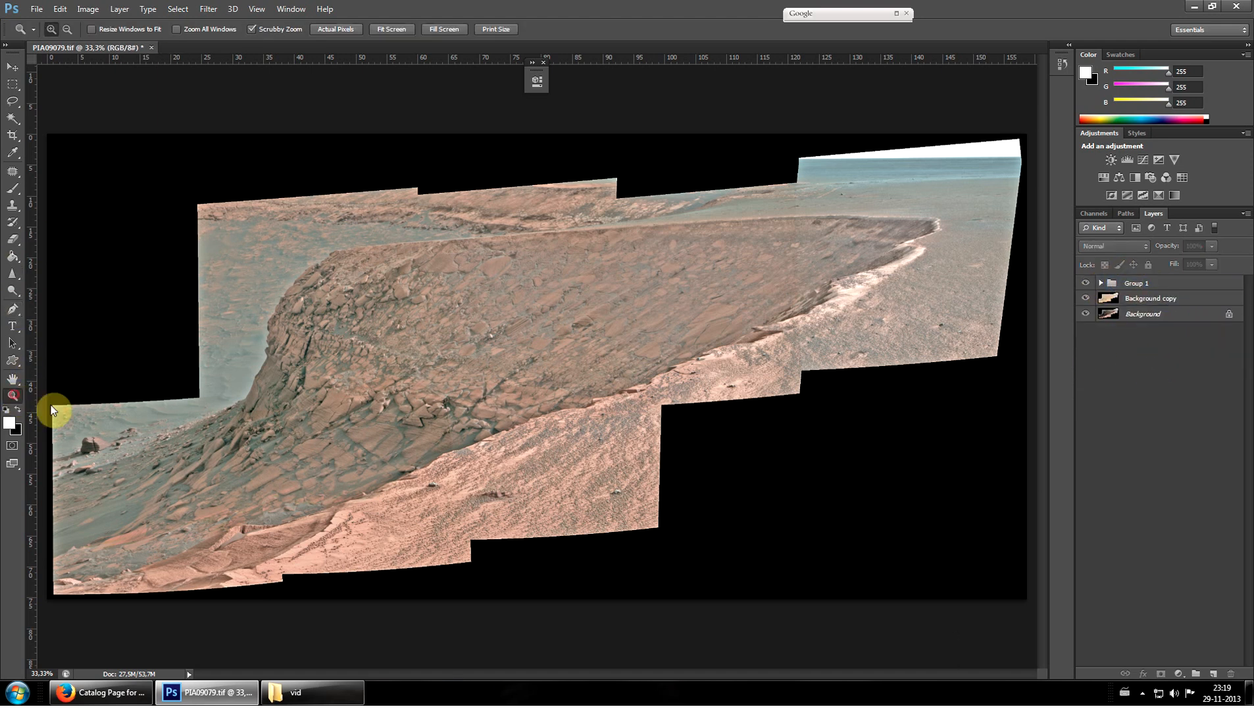
pyautogui.click(229, 336)
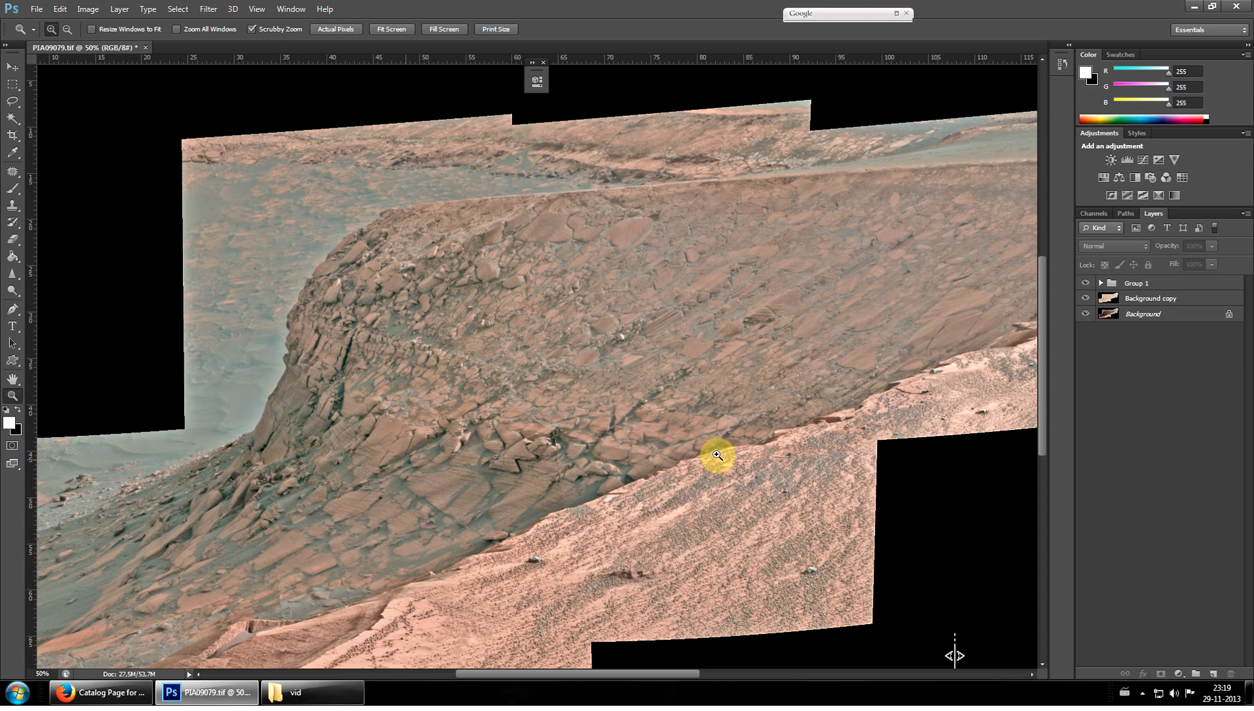
pyautogui.click(1154, 300)
pyautogui.rightClick(1157, 299)
pyautogui.click(1067, 221)
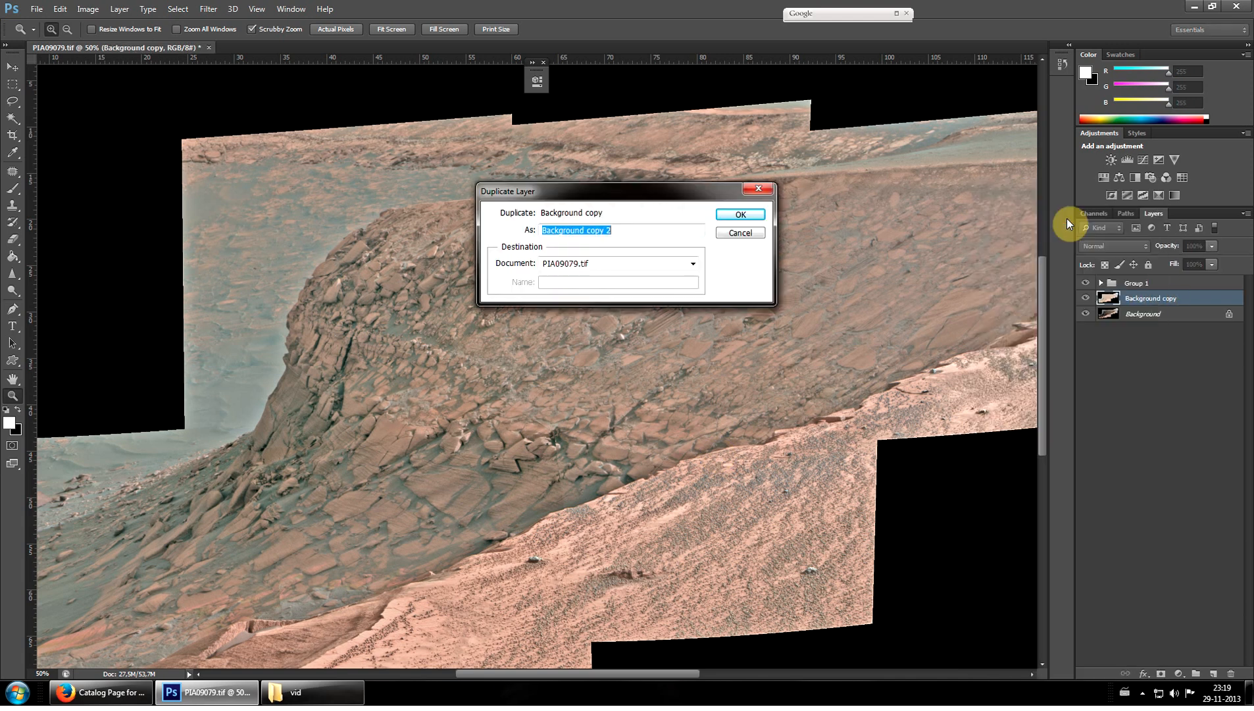
pyautogui.press('Return')
pyautogui.click(313, 325)
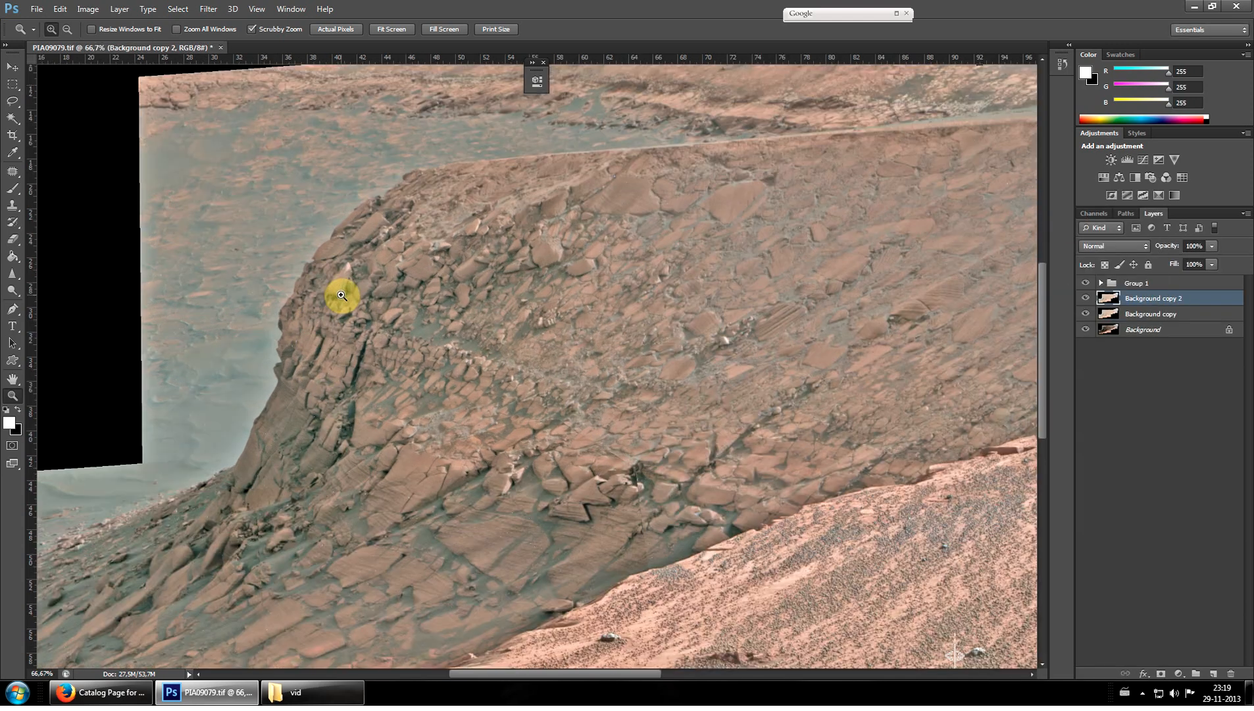
# Sharpen the bright object between the rocks near the cliff's upper left edge on Background copy 2 with the Sharpen tool
pyautogui.moveTo(341, 295); pyautogui.dragTo(690, 301)
pyautogui.scroll(3, 628, 300)
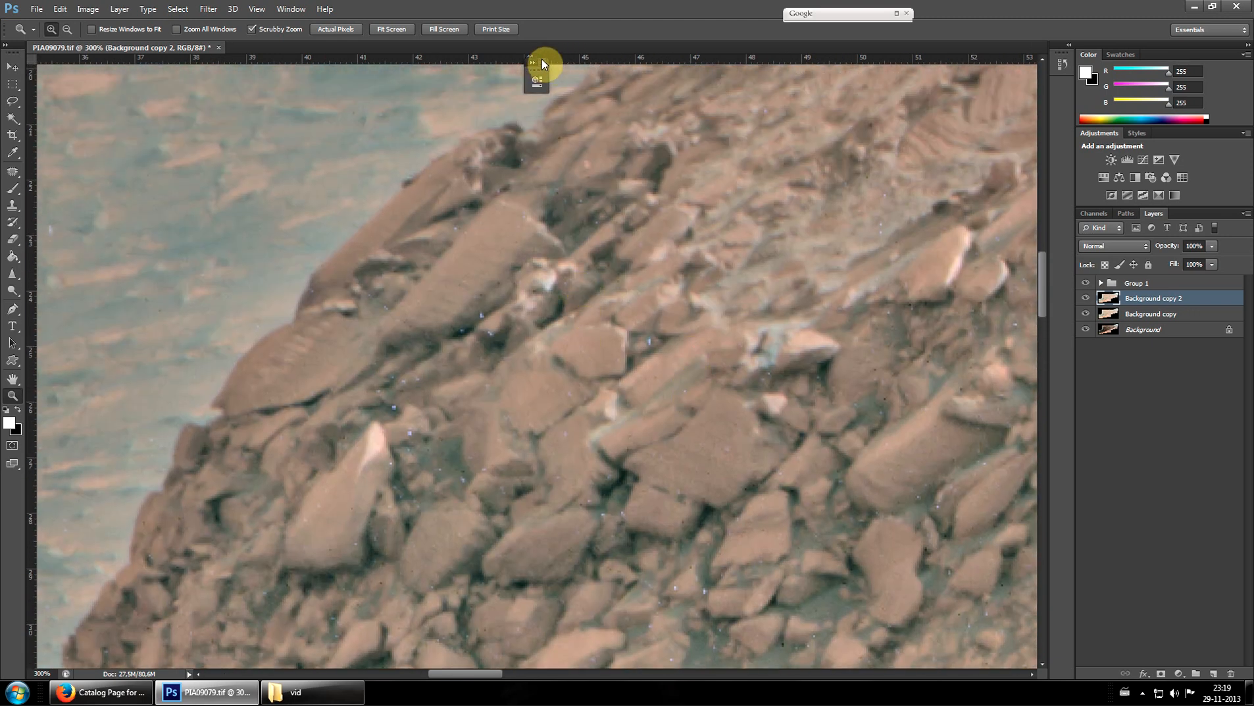
pyautogui.click(550, 291)
pyautogui.scroll(1, 551, 291)
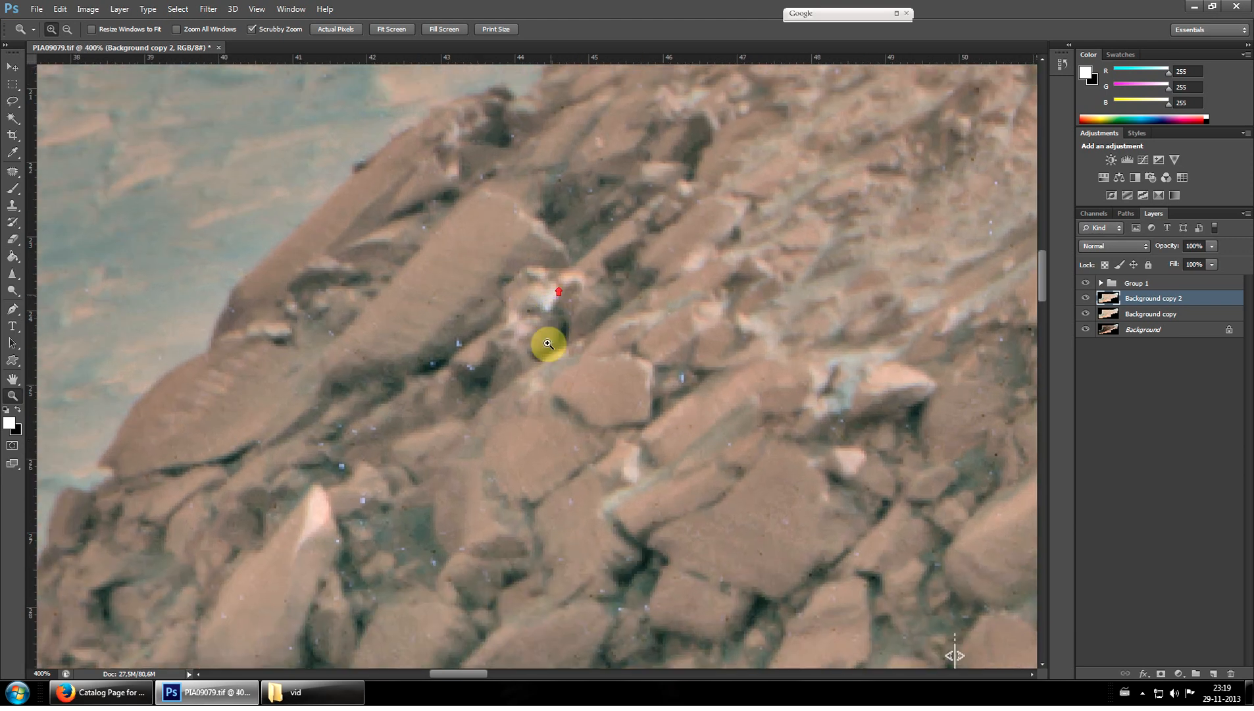
pyautogui.click(548, 348)
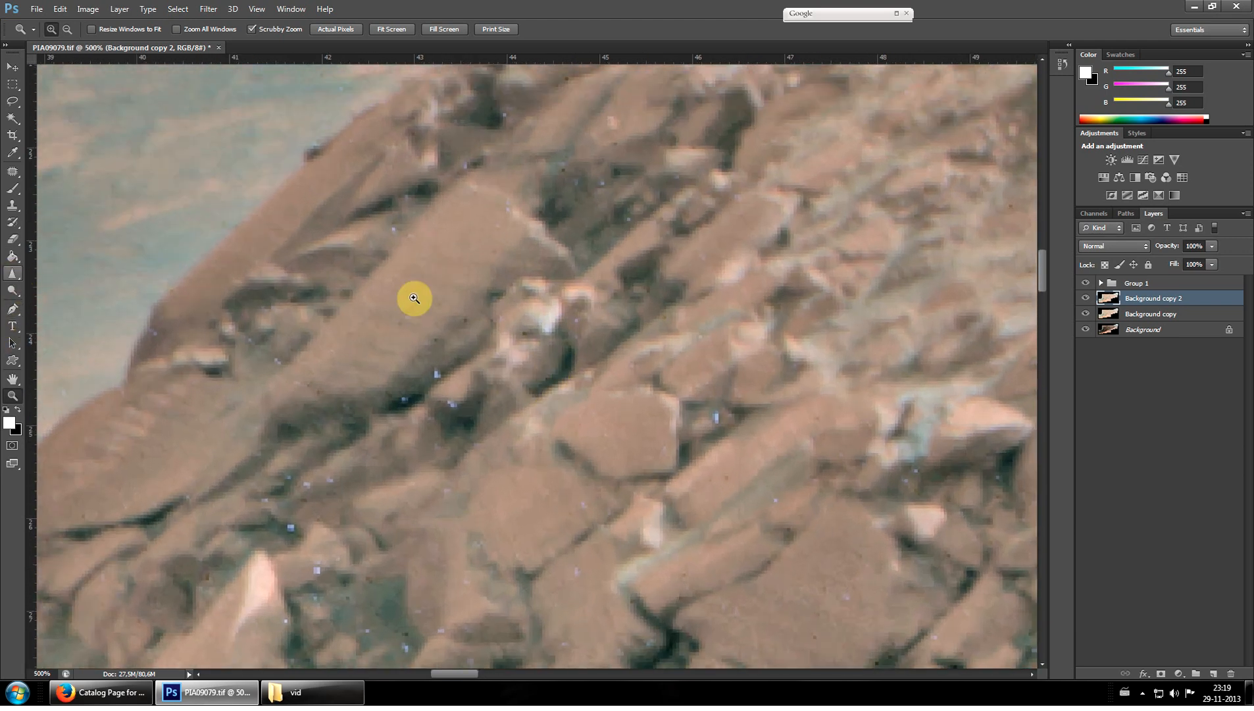
pyautogui.click(8, 273)
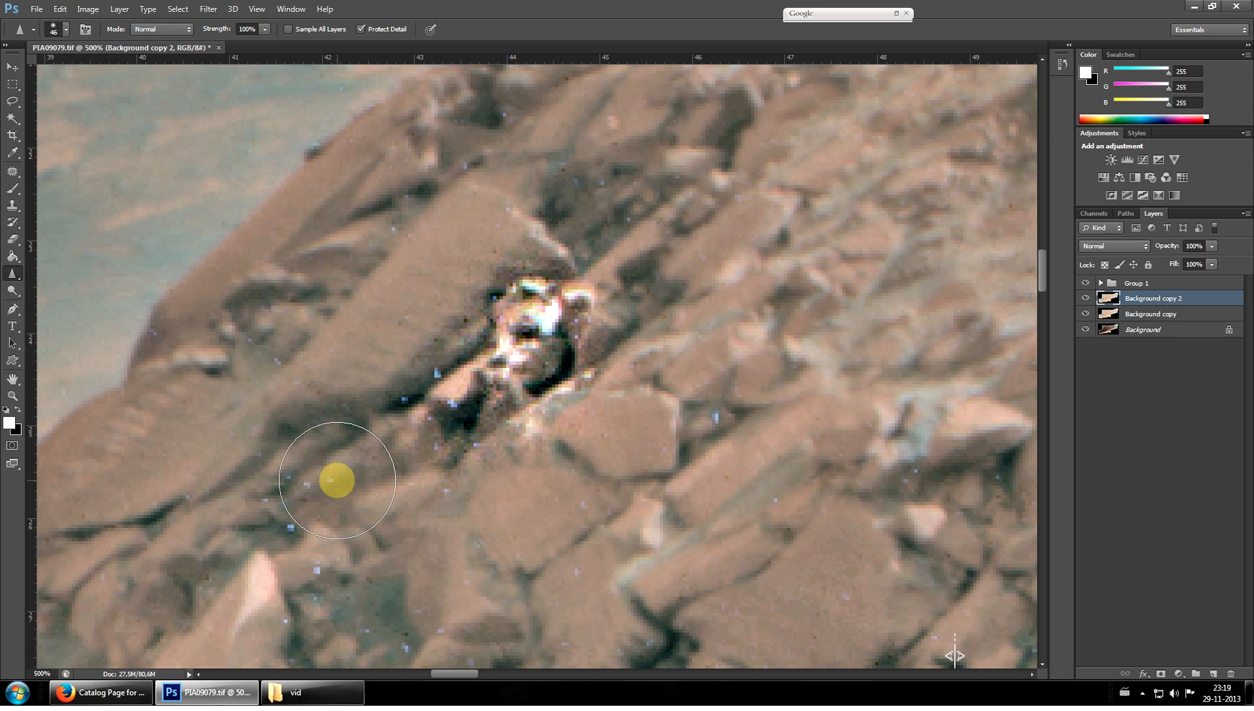
pyautogui.moveTo(337, 480); pyautogui.dragTo(325, 427)
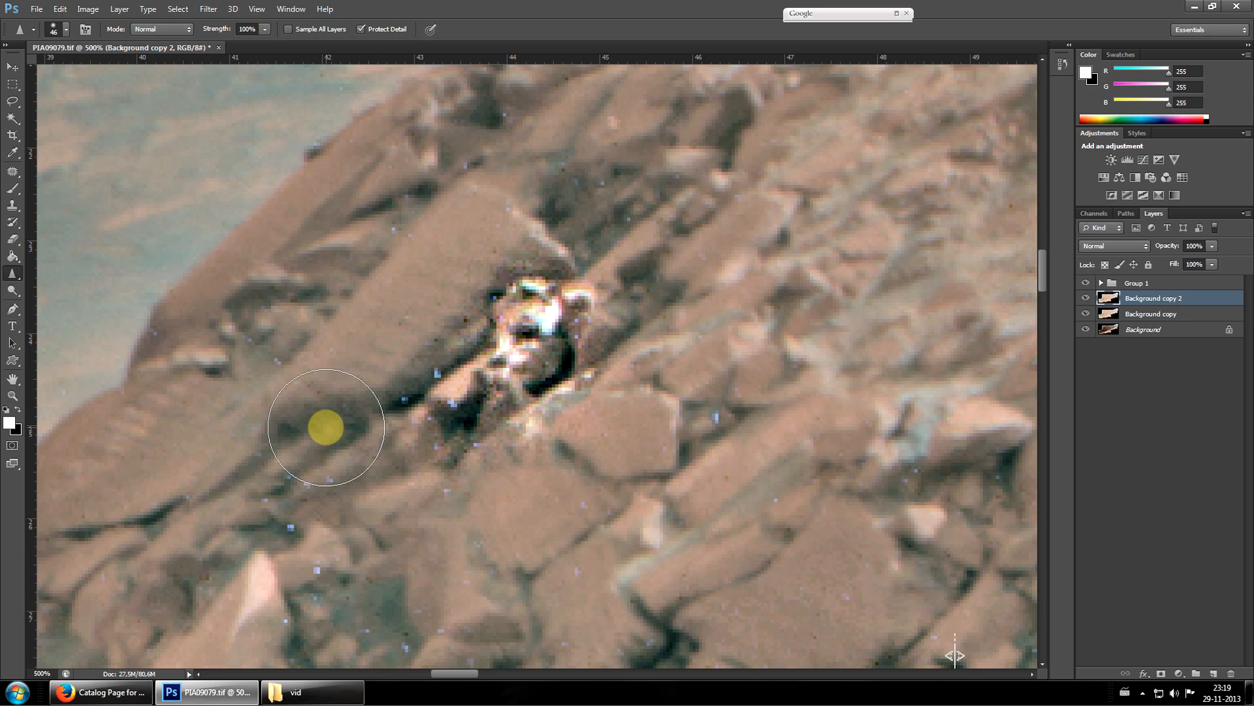
# Examine the sharpened object at the cliff edge up close and within the surrounding rocks
pyautogui.scroll(-2, 330, 503)
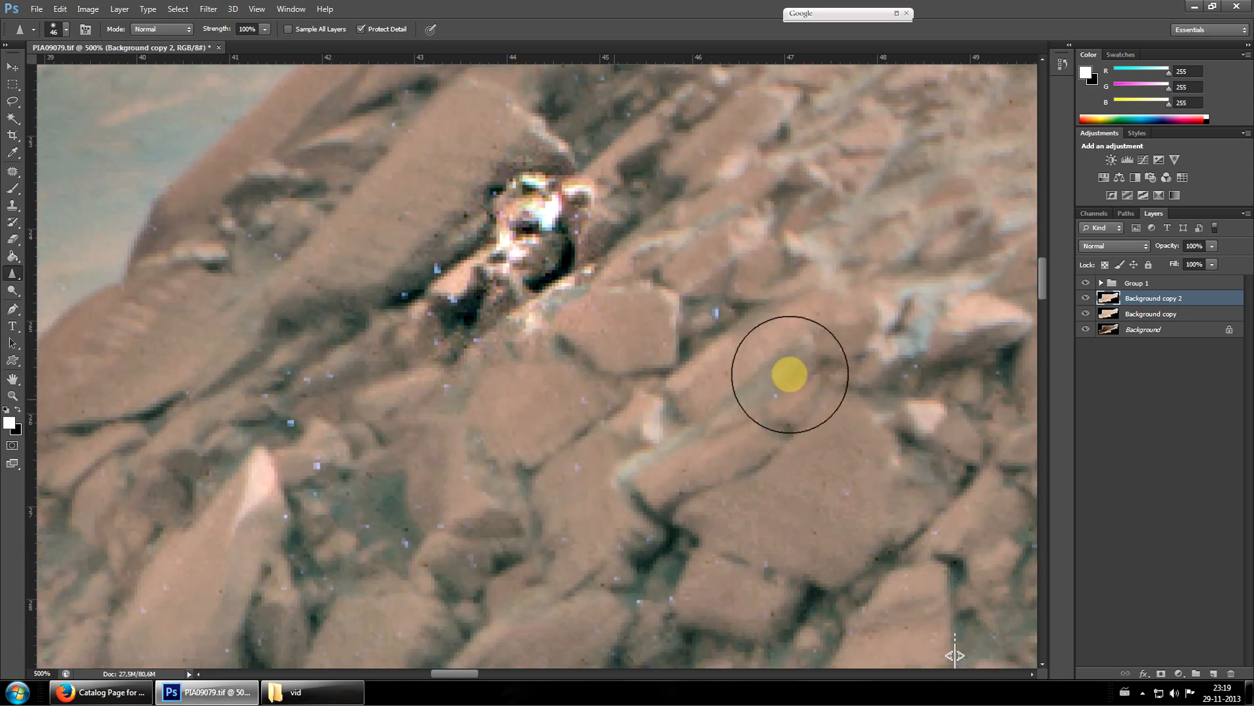
pyautogui.moveTo(1044, 272); pyautogui.dragTo(1047, 258)
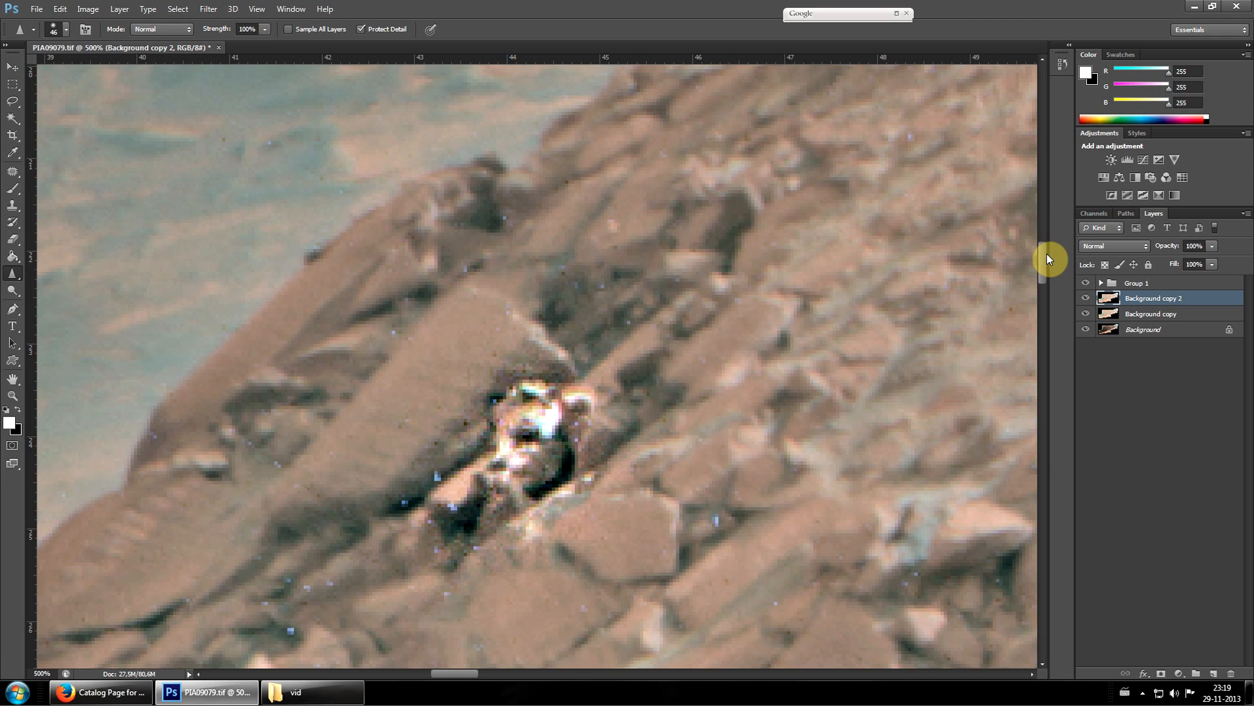
pyautogui.scroll(-1, 638, 376)
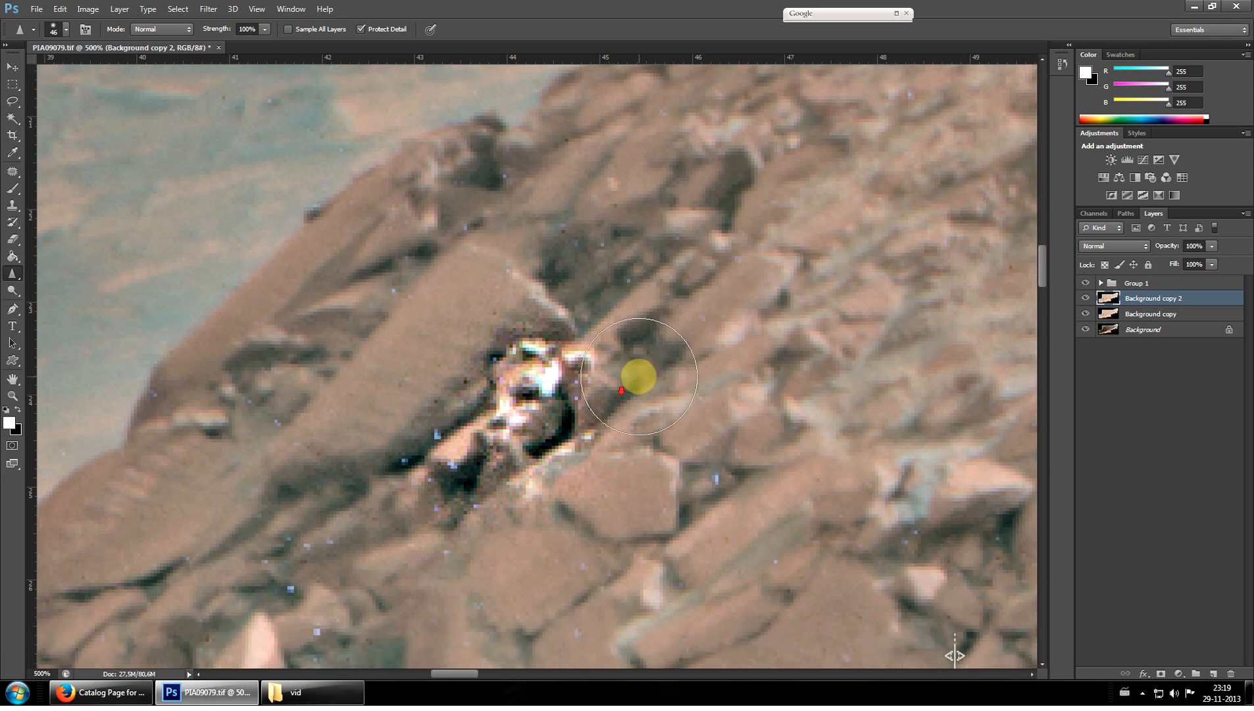
pyautogui.scroll(-1, 638, 376)
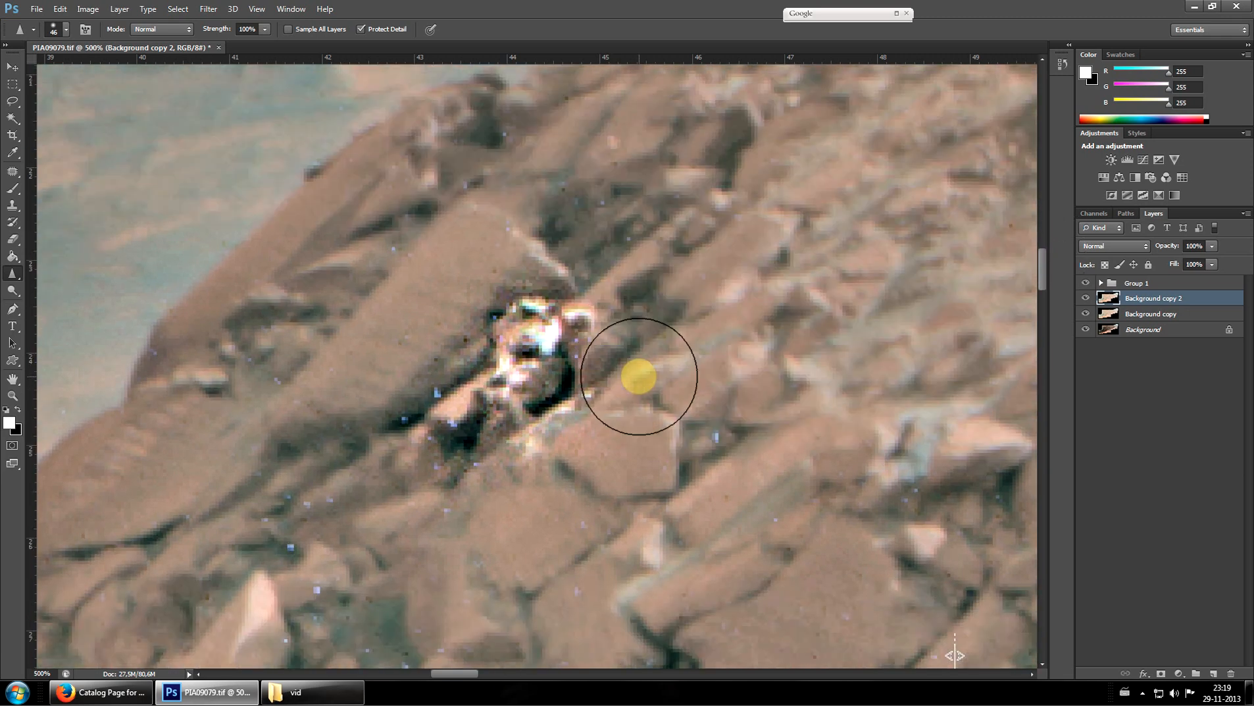
pyautogui.click(12, 397)
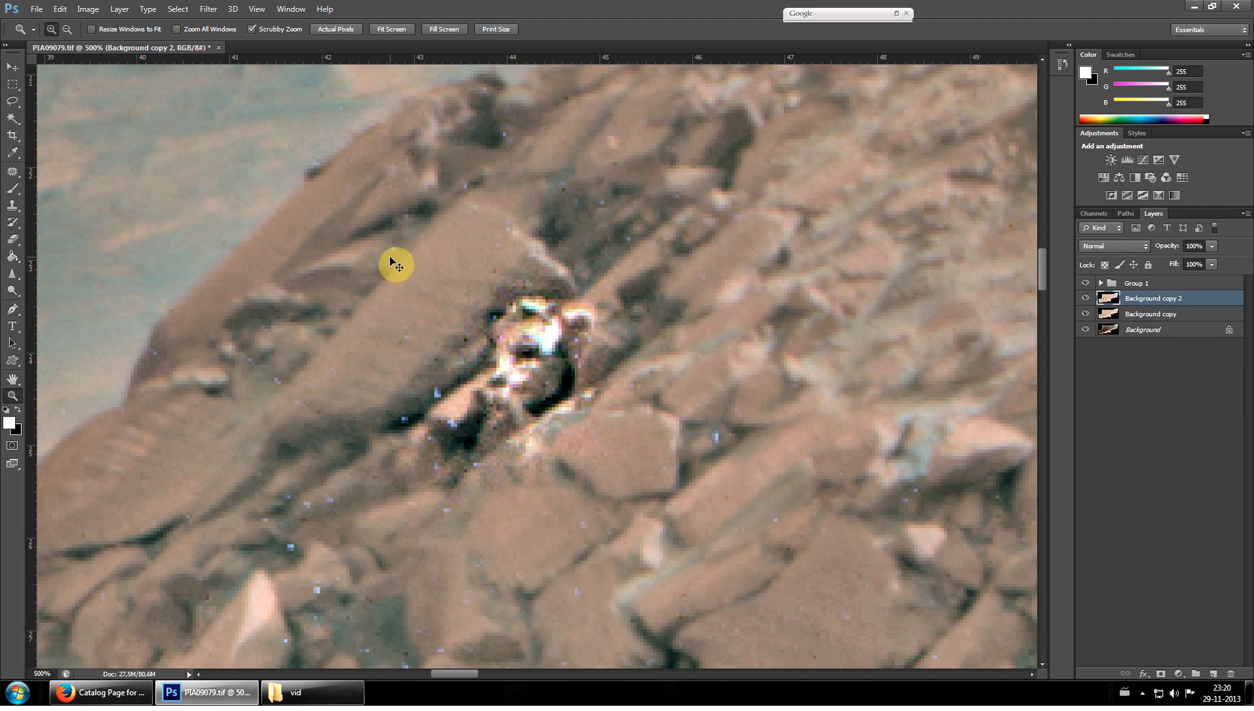
pyautogui.keyDown('alt'); pyautogui.click(405, 271); pyautogui.keyUp('alt')
pyautogui.keyDown('alt'); pyautogui.click(417, 293); pyautogui.keyUp('alt')
pyautogui.keyDown('alt'); pyautogui.click(400, 359); pyautogui.keyUp('alt')
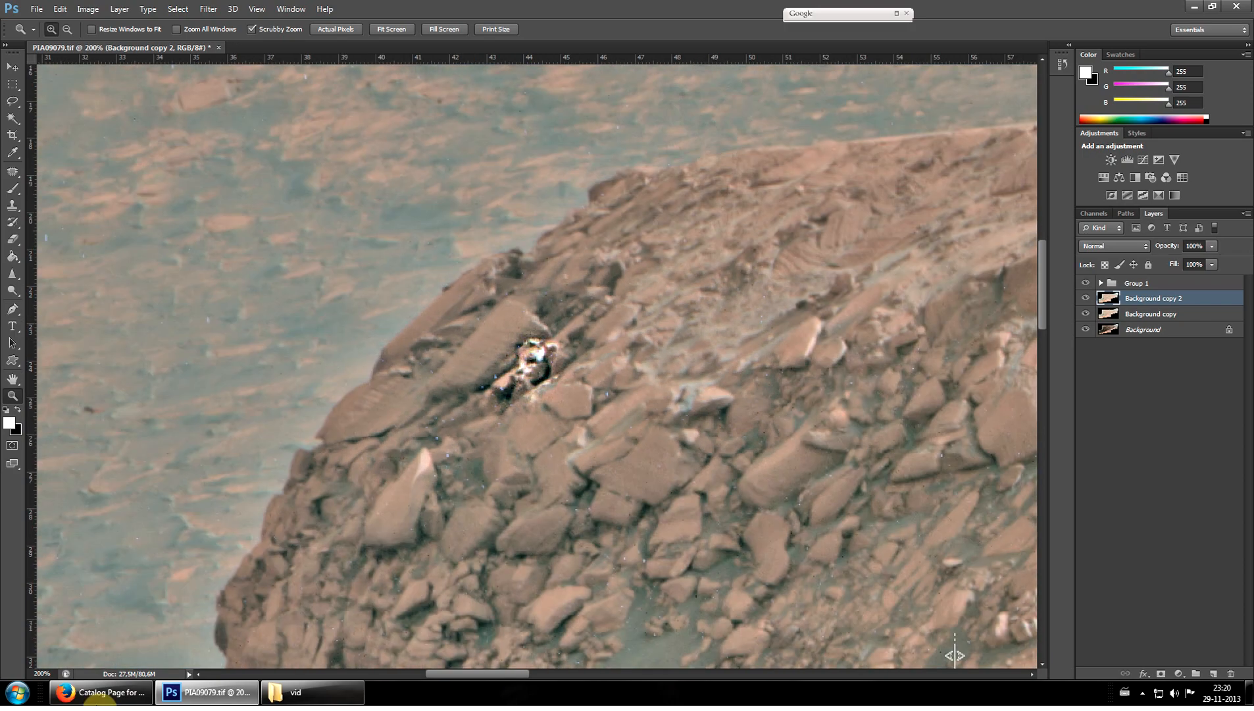
# Switch to Firefox to review the PIA09079 catalogue page's image details and caption, and return to Photoshop
pyautogui.click(100, 699)
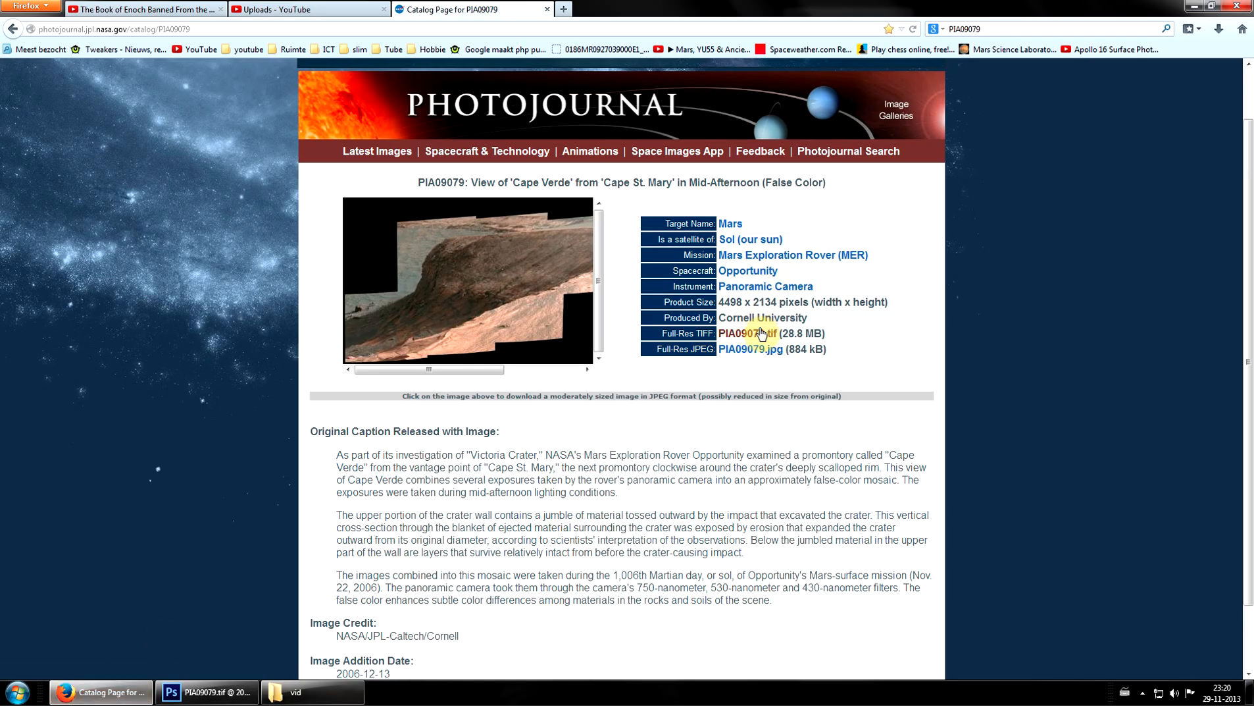
pyautogui.scroll(-2, 698, 501)
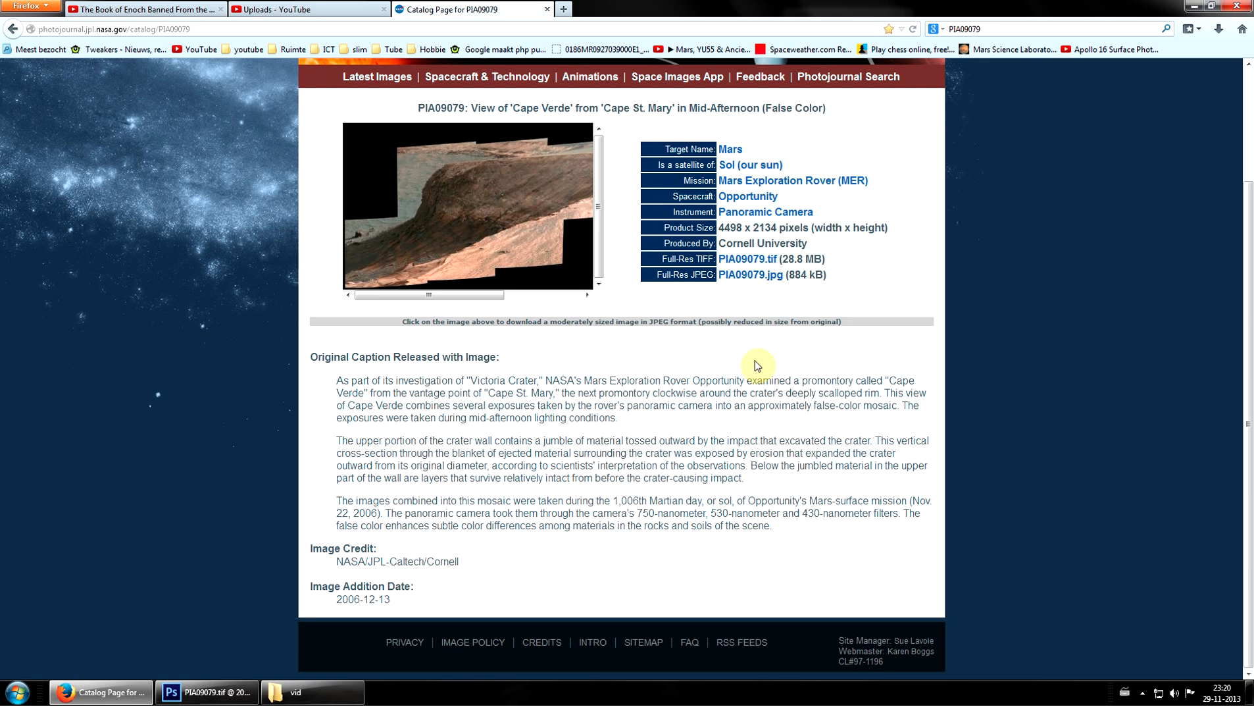
pyautogui.scroll(2, 787, 296)
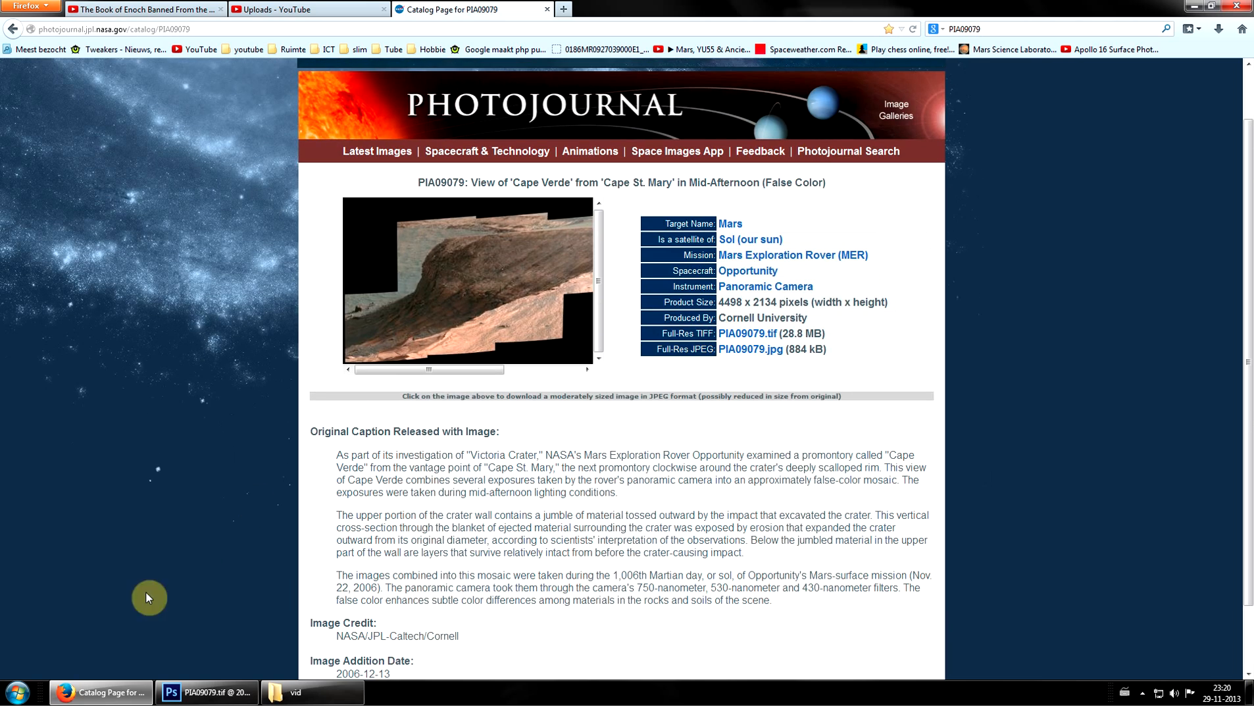
pyautogui.click(116, 701)
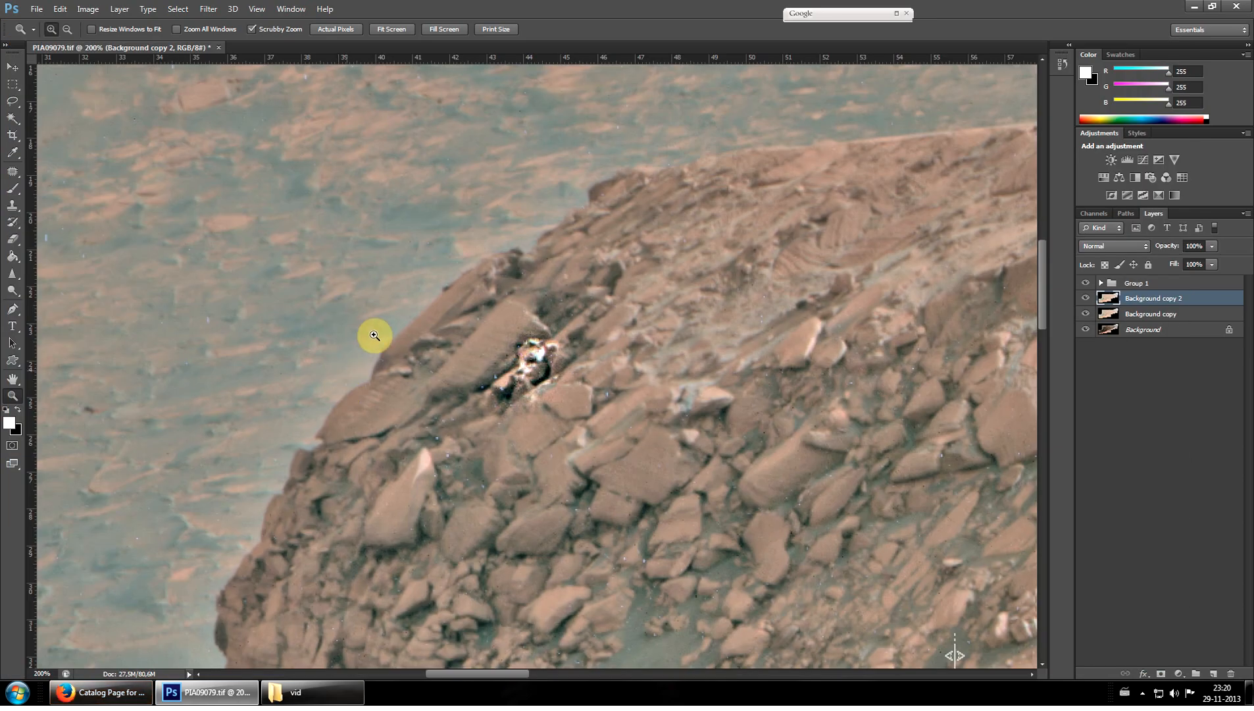
# Sharpen the pale ribbed rock cluster in the middle of the cliff face with the Sharpen tool at 100% strength
pyautogui.hotkey('ctrl', '-')
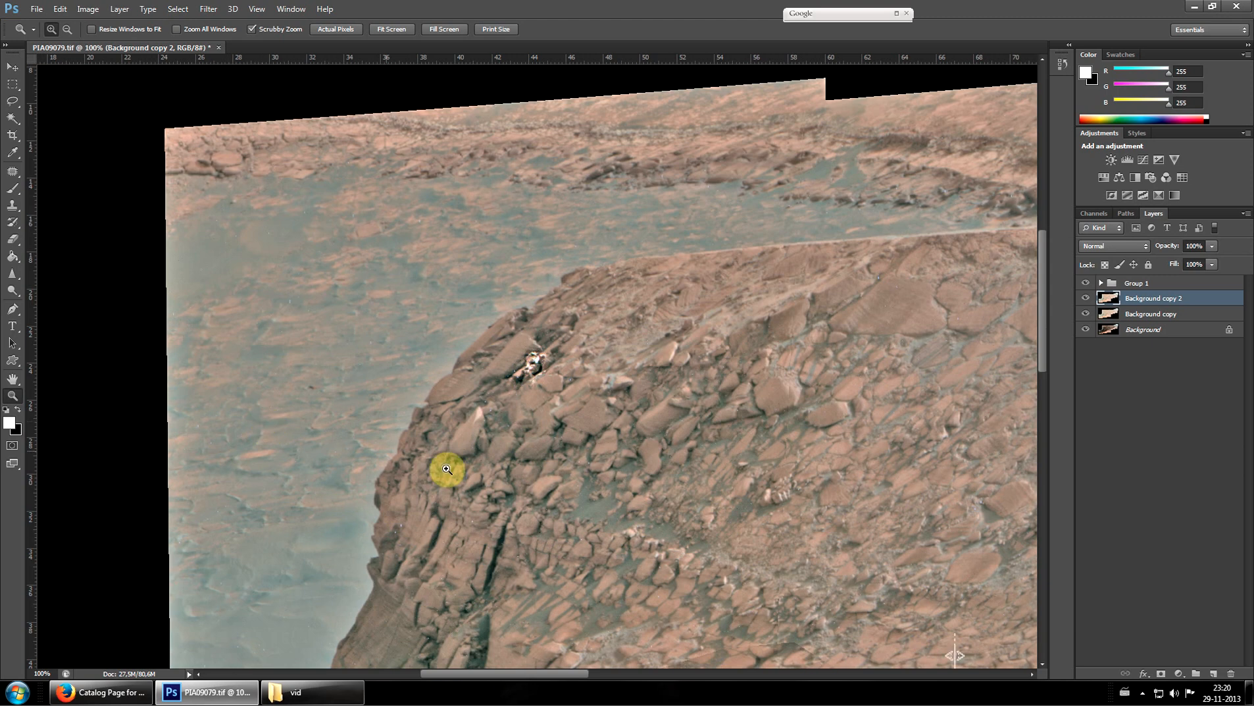
pyautogui.scroll(-3, 732, 544)
pyautogui.moveTo(807, 465)
pyautogui.mouseDown()
pyautogui.moveTo(780, 454)
pyautogui.moveTo(764, 423)
pyautogui.moveTo(674, 449)
pyautogui.moveTo(630, 422)
pyautogui.moveTo(750, 448)
pyautogui.moveTo(789, 364)
pyautogui.moveTo(820, 448)
pyautogui.moveTo(612, 463)
pyautogui.moveTo(672, 426)
pyautogui.mouseUp()
pyautogui.click(13, 277)
pyautogui.scroll(1, 612, 462)
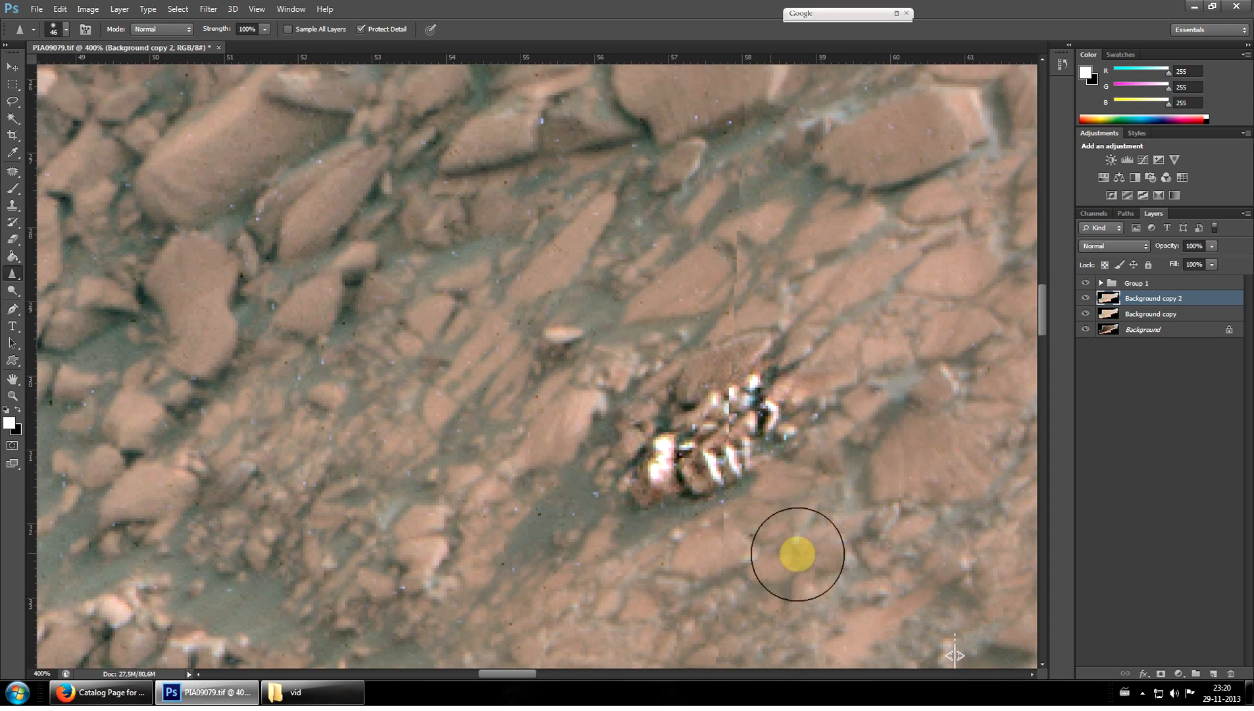
pyautogui.moveTo(524, 673); pyautogui.dragTo(531, 671)
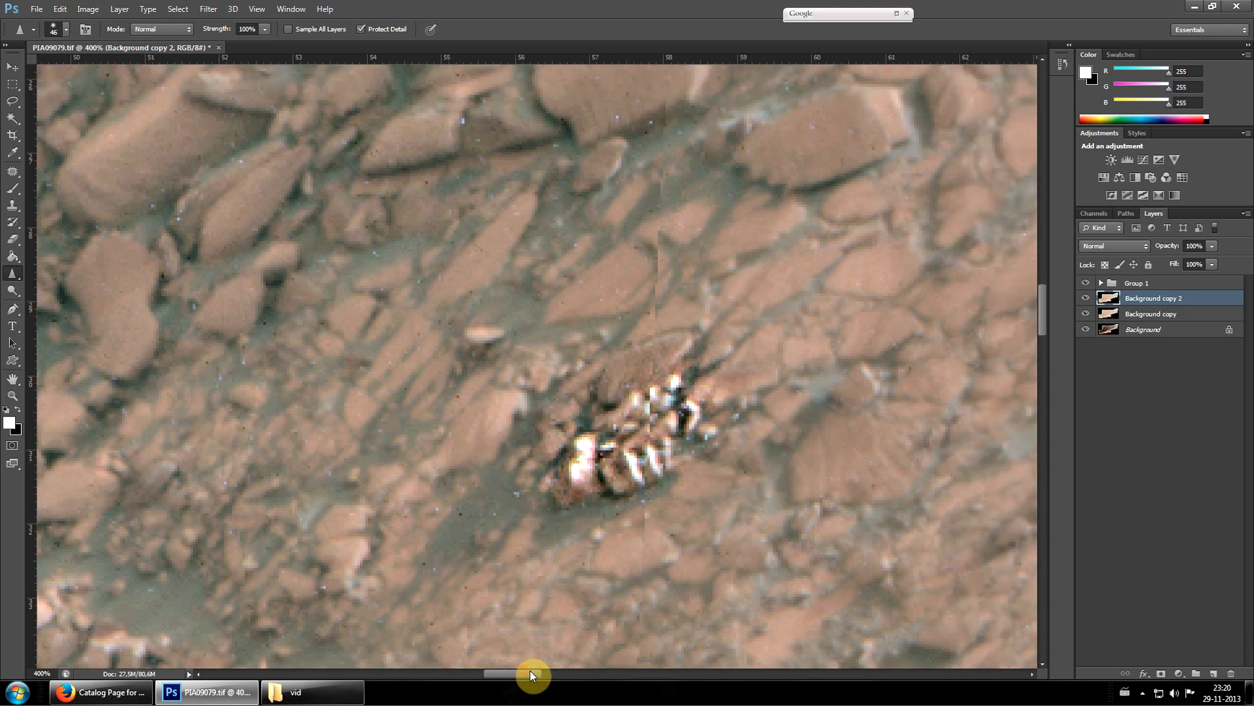
pyautogui.hotkey('ctrl', '+')
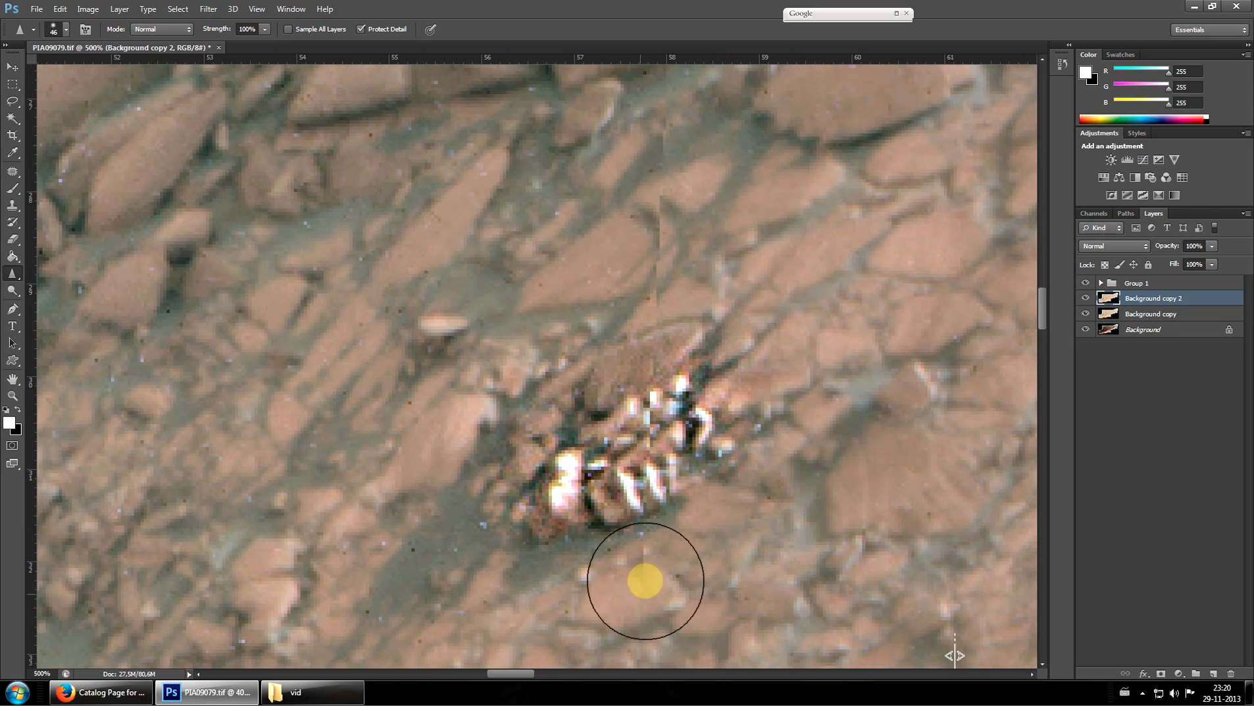
pyautogui.moveTo(645, 581)
pyautogui.mouseDown()
pyautogui.moveTo(641, 557)
pyautogui.moveTo(542, 602)
pyautogui.moveTo(529, 332)
pyautogui.moveTo(672, 386)
pyautogui.moveTo(705, 432)
pyautogui.mouseUp()
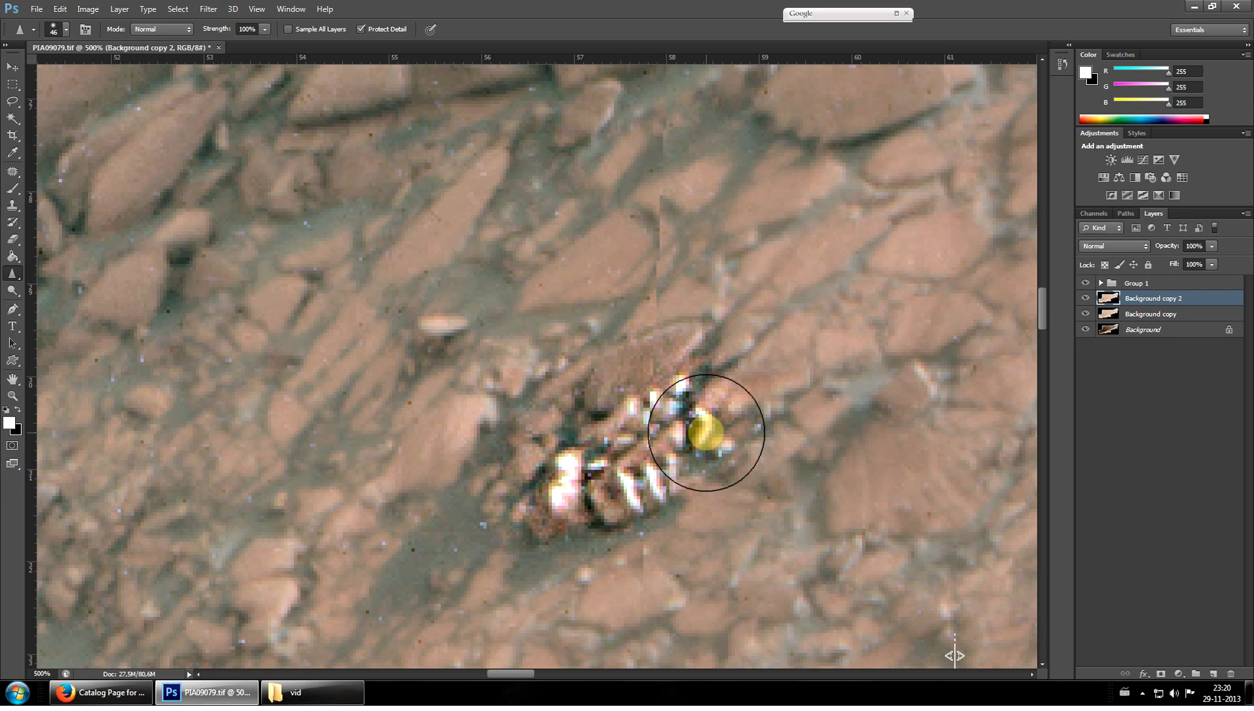
pyautogui.moveTo(706, 432)
pyautogui.mouseDown()
pyautogui.moveTo(708, 413)
pyautogui.moveTo(655, 482)
pyautogui.moveTo(560, 485)
pyautogui.moveTo(554, 467)
pyautogui.moveTo(467, 441)
pyautogui.moveTo(495, 434)
pyautogui.mouseUp()
# Examine the rest of the cliff face and the distant crater floor behind it for unusual features
pyautogui.scroll(-1, 554, 468)
pyautogui.scroll(-1, 496, 433)
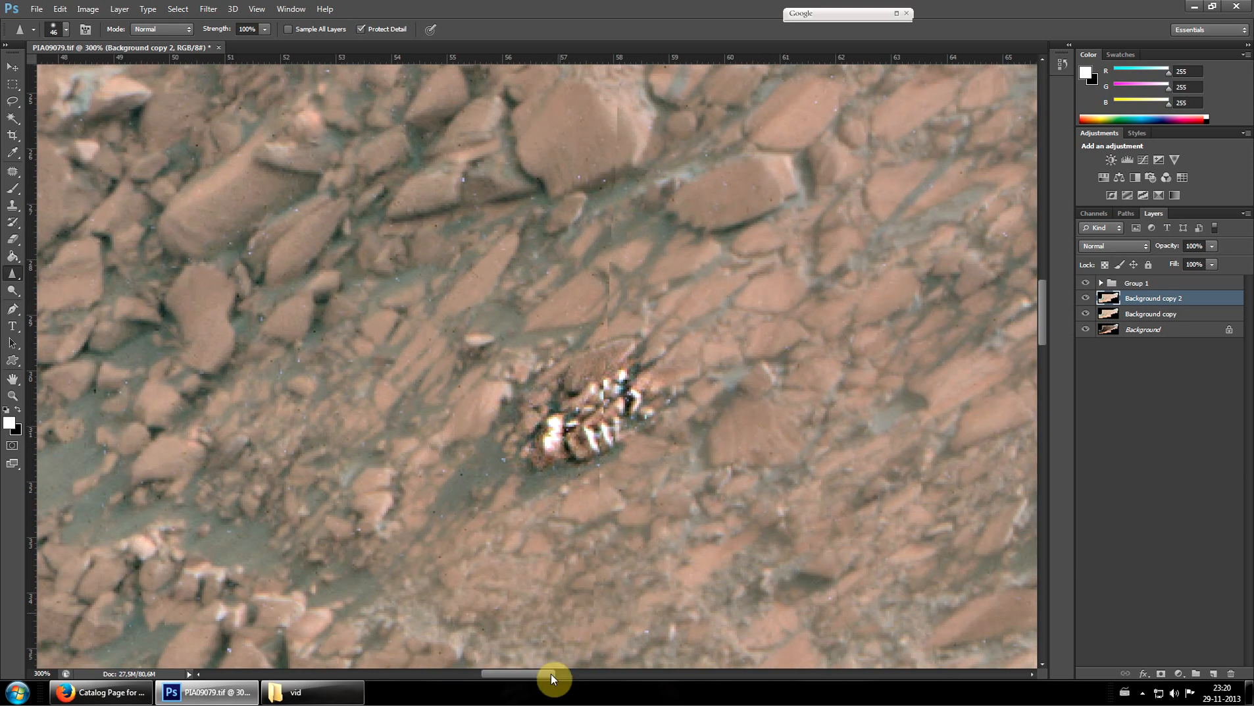
pyautogui.moveTo(507, 674); pyautogui.dragTo(481, 677)
pyautogui.click(504, 532)
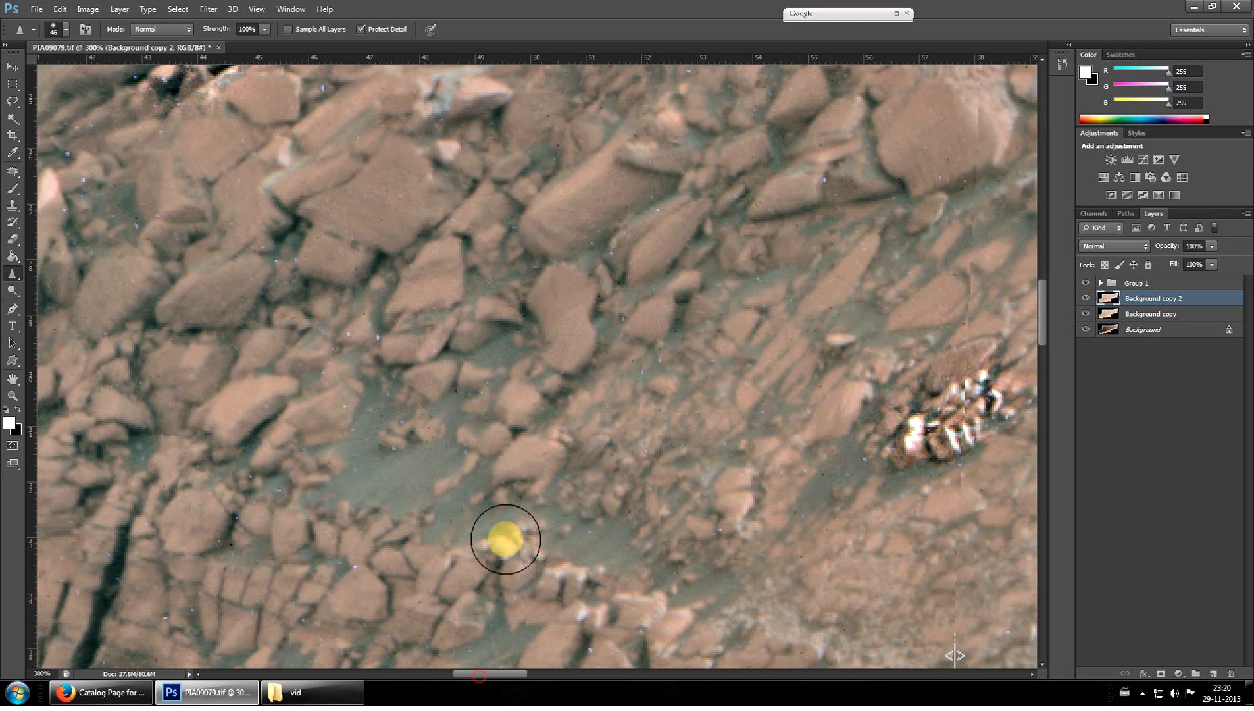
pyautogui.scroll(-1, 506, 531)
pyautogui.scroll(-1, 520, 434)
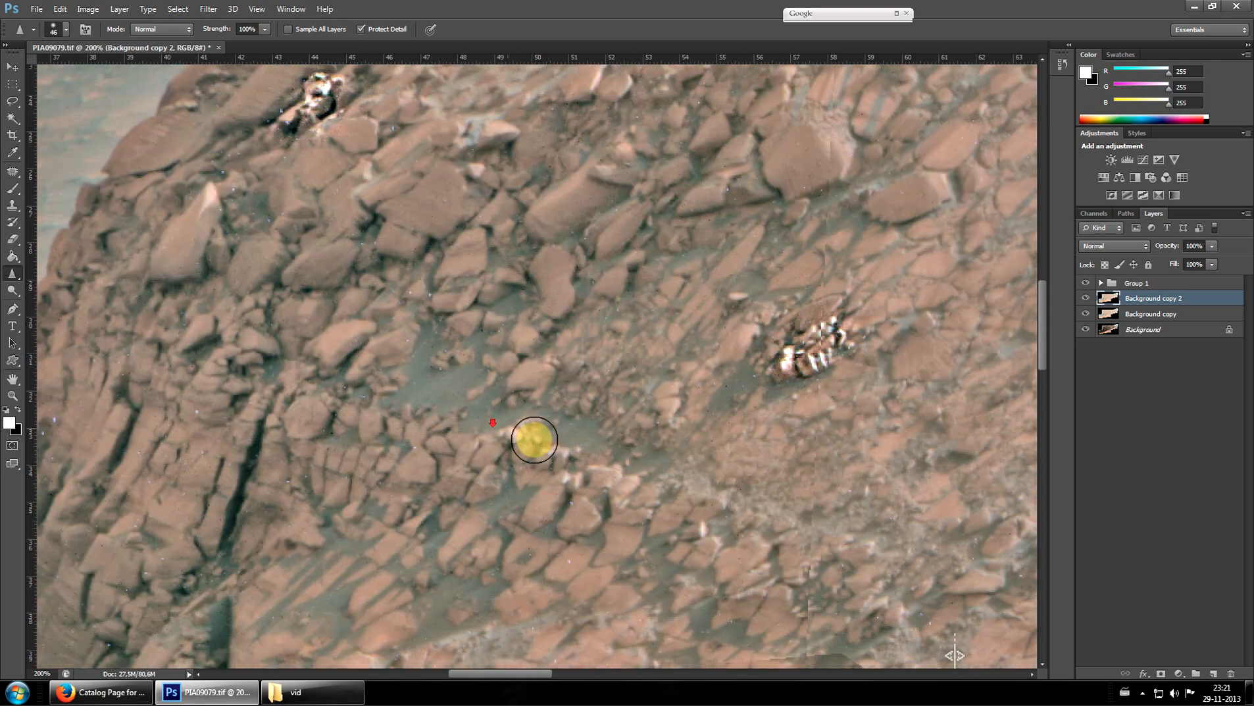
pyautogui.click(517, 680)
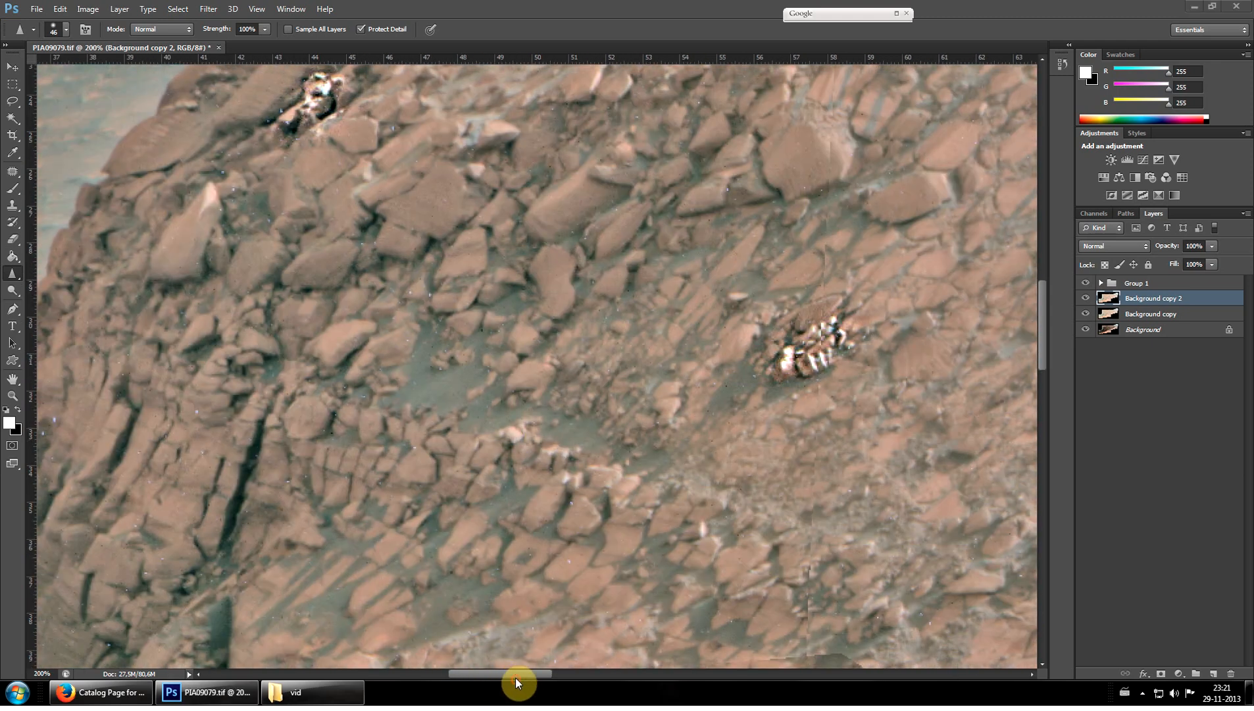
pyautogui.moveTo(515, 677); pyautogui.dragTo(404, 671)
pyautogui.scroll(5, 217, 372)
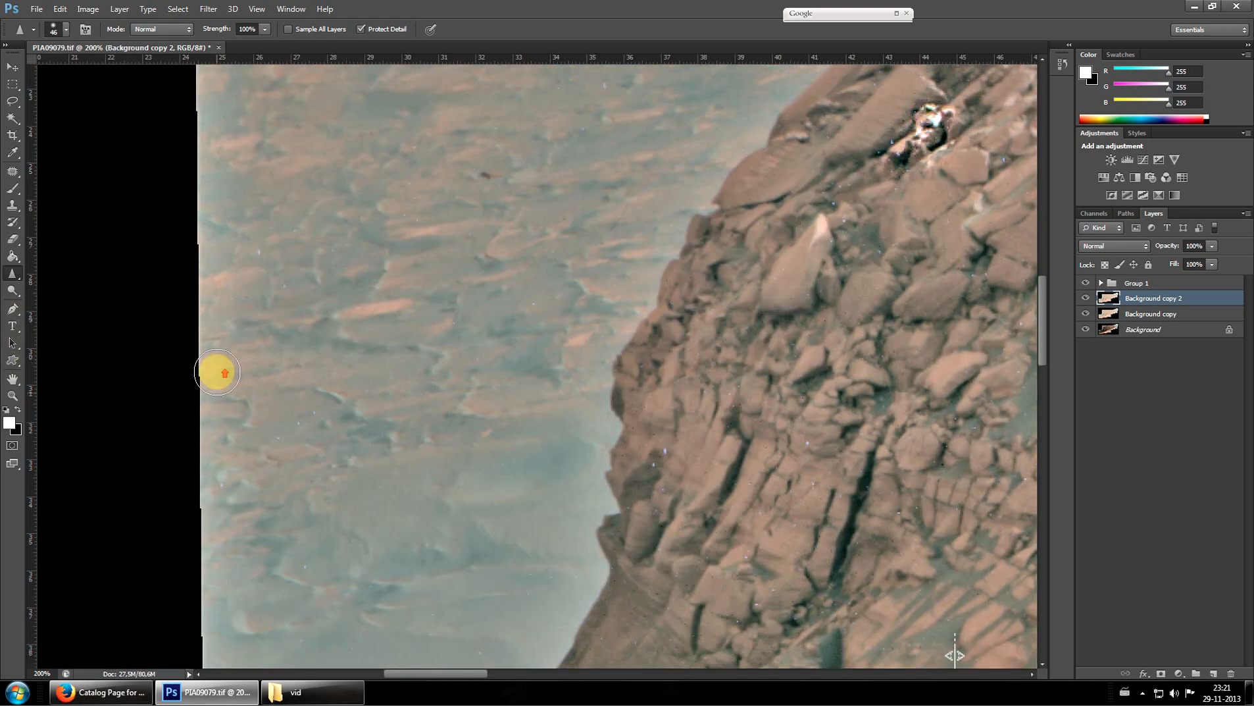
pyautogui.click(12, 395)
pyautogui.scroll(8, 467, 414)
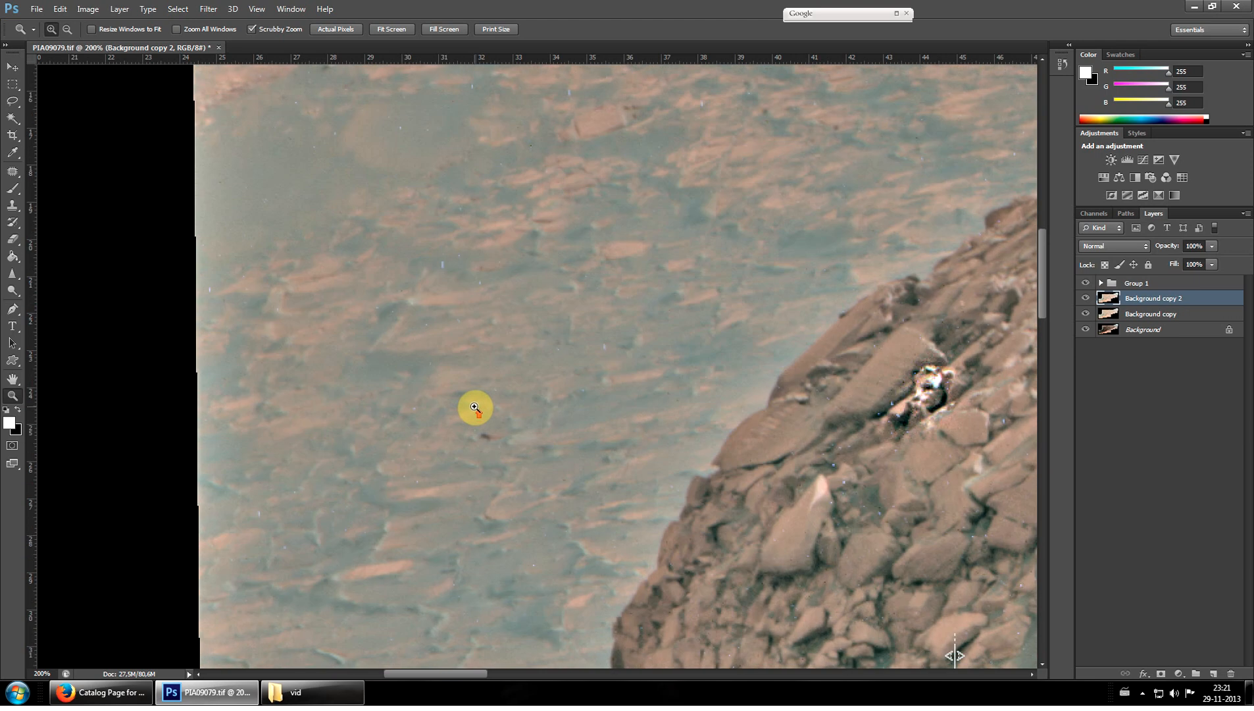
pyautogui.scroll(-2, 569, 411)
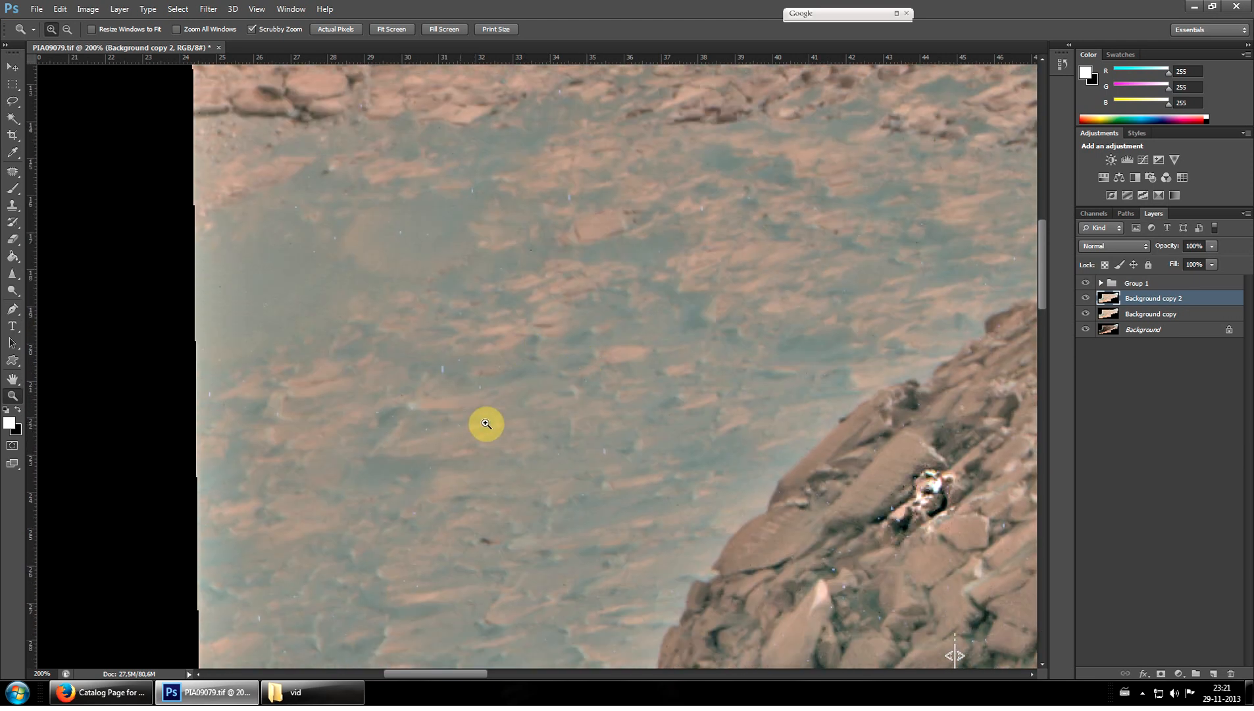
pyautogui.scroll(3, 741, 376)
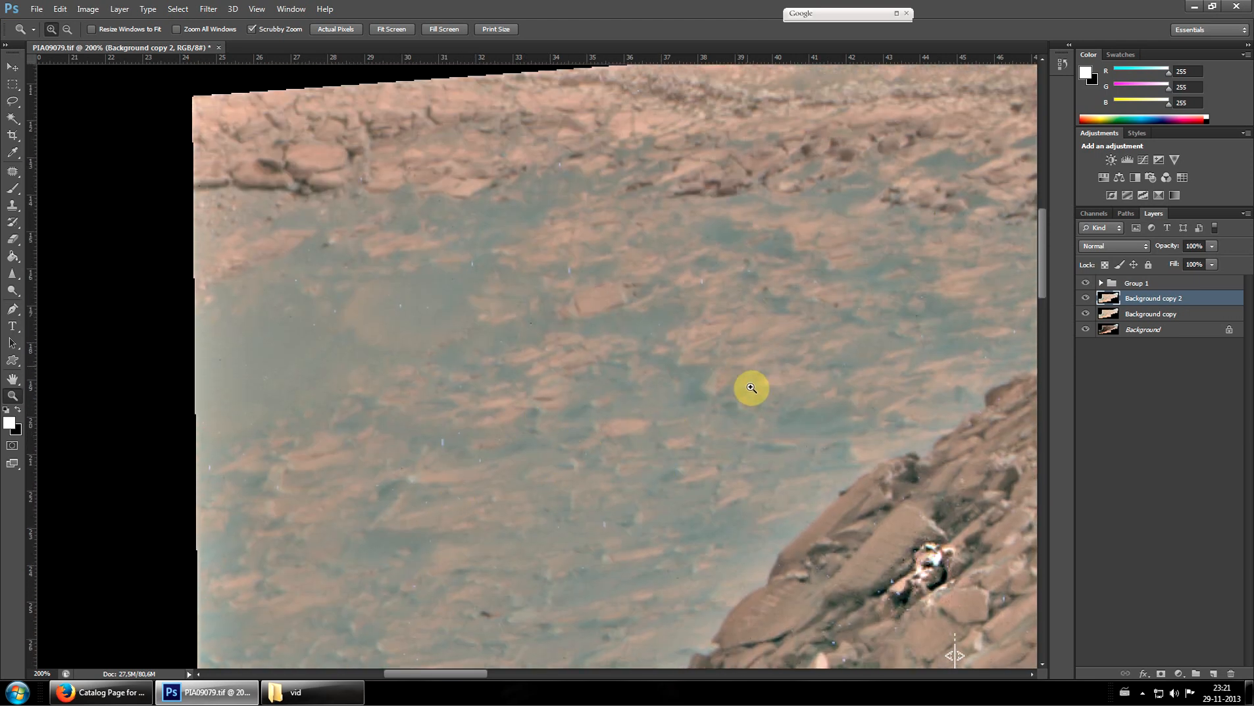
# Sharpen the rectangular block and the nearby angular rock patches on the distant crater floor with the Sharpen tool
pyautogui.click(741, 394)
pyautogui.click(741, 394)
pyautogui.click(741, 394)
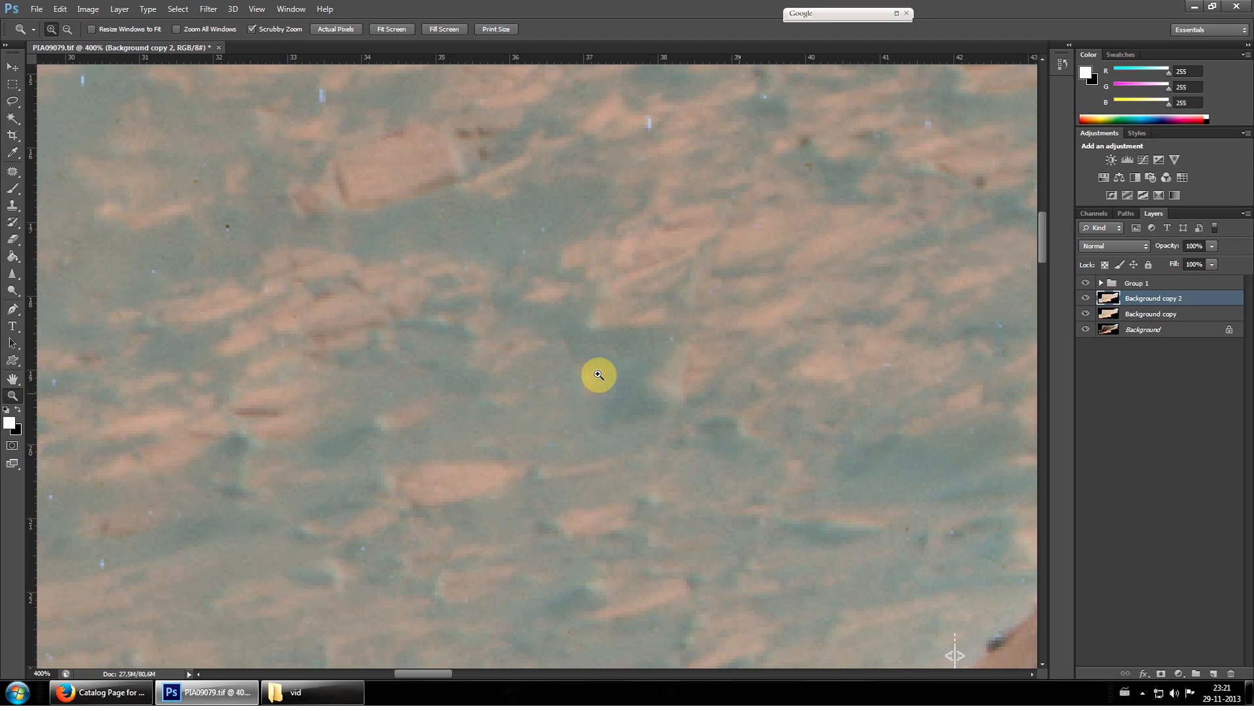
pyautogui.click(12, 275)
pyautogui.moveTo(658, 347)
pyautogui.mouseDown()
pyautogui.moveTo(674, 364)
pyautogui.moveTo(669, 316)
pyautogui.moveTo(526, 274)
pyautogui.mouseUp()
pyautogui.scroll(3, 454, 329)
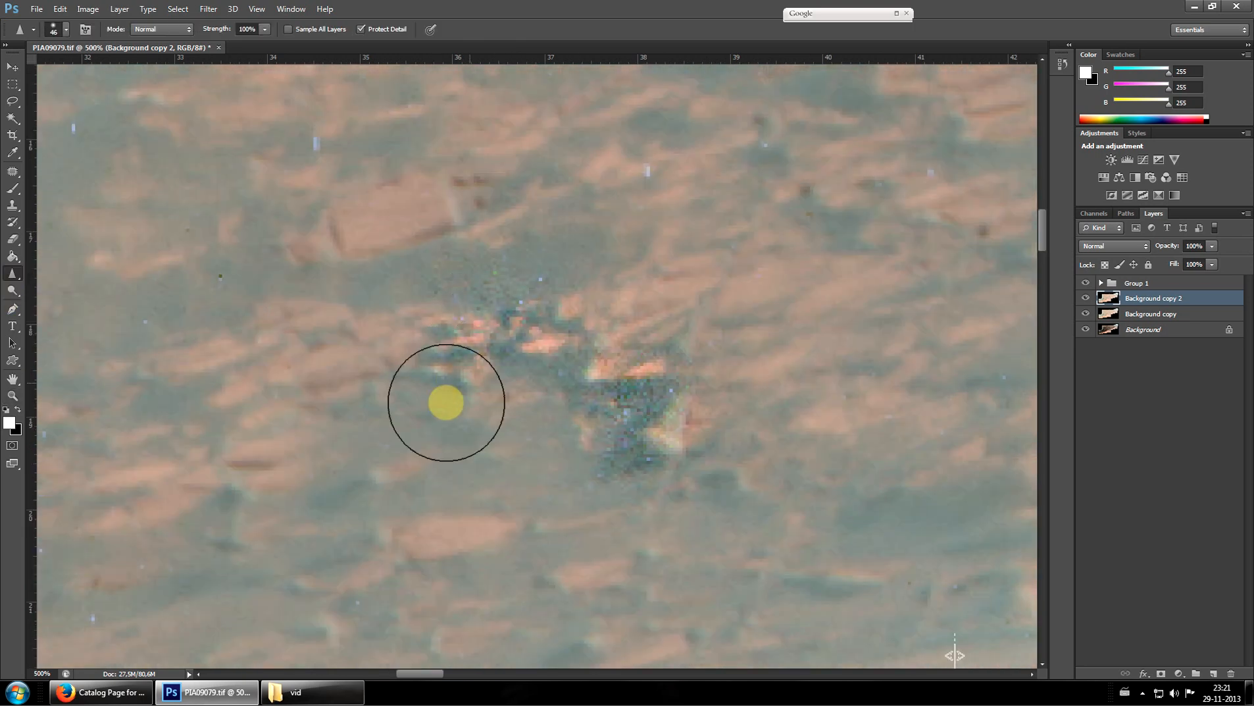
pyautogui.moveTo(442, 400); pyautogui.dragTo(725, 496)
pyautogui.moveTo(646, 435)
pyautogui.mouseDown()
pyautogui.moveTo(529, 411)
pyautogui.moveTo(532, 300)
pyautogui.moveTo(725, 335)
pyautogui.moveTo(704, 308)
pyautogui.moveTo(717, 302)
pyautogui.moveTo(748, 336)
pyautogui.moveTo(607, 393)
pyautogui.moveTo(679, 342)
pyautogui.moveTo(426, 202)
pyautogui.moveTo(283, 252)
pyautogui.moveTo(386, 264)
pyautogui.moveTo(422, 423)
pyautogui.mouseUp()
pyautogui.scroll(-3, 422, 422)
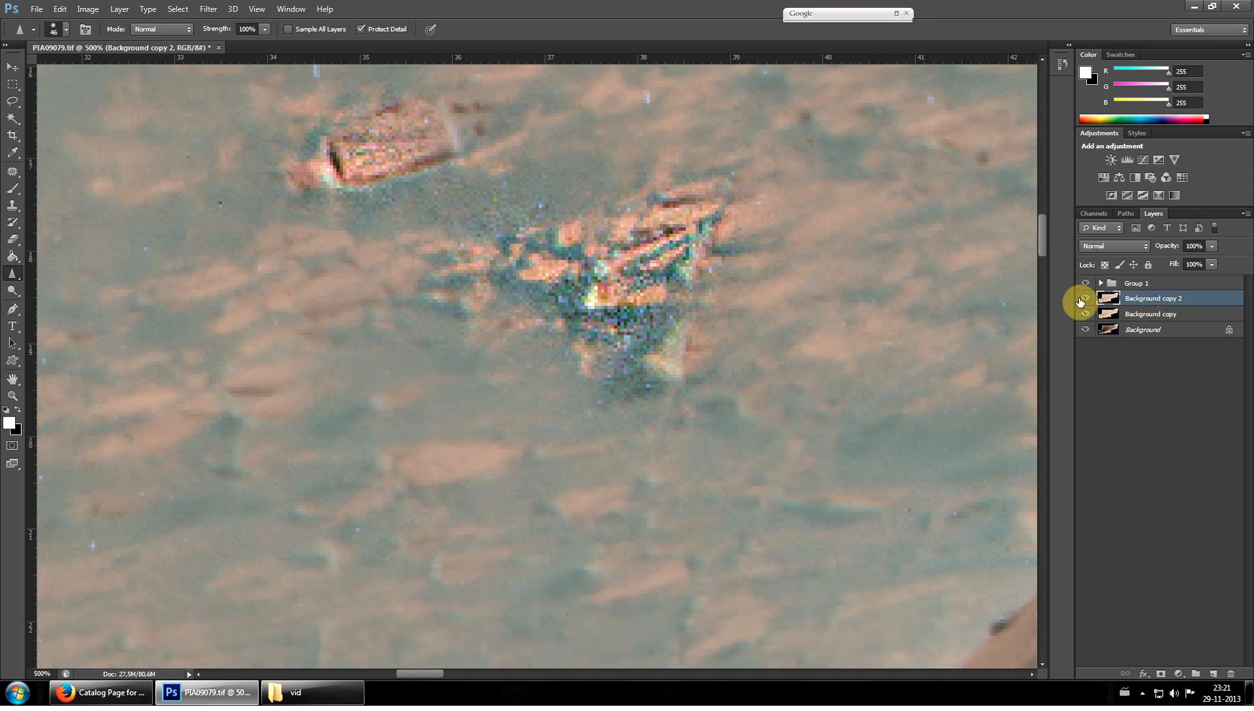
# Hide Background copy 2, and with Background copy selected apply Sharpener Pro 3 Output Sharpener with Structure, Local Contrast and Focus at 13%
pyautogui.click(1082, 300)
pyautogui.click(1119, 314)
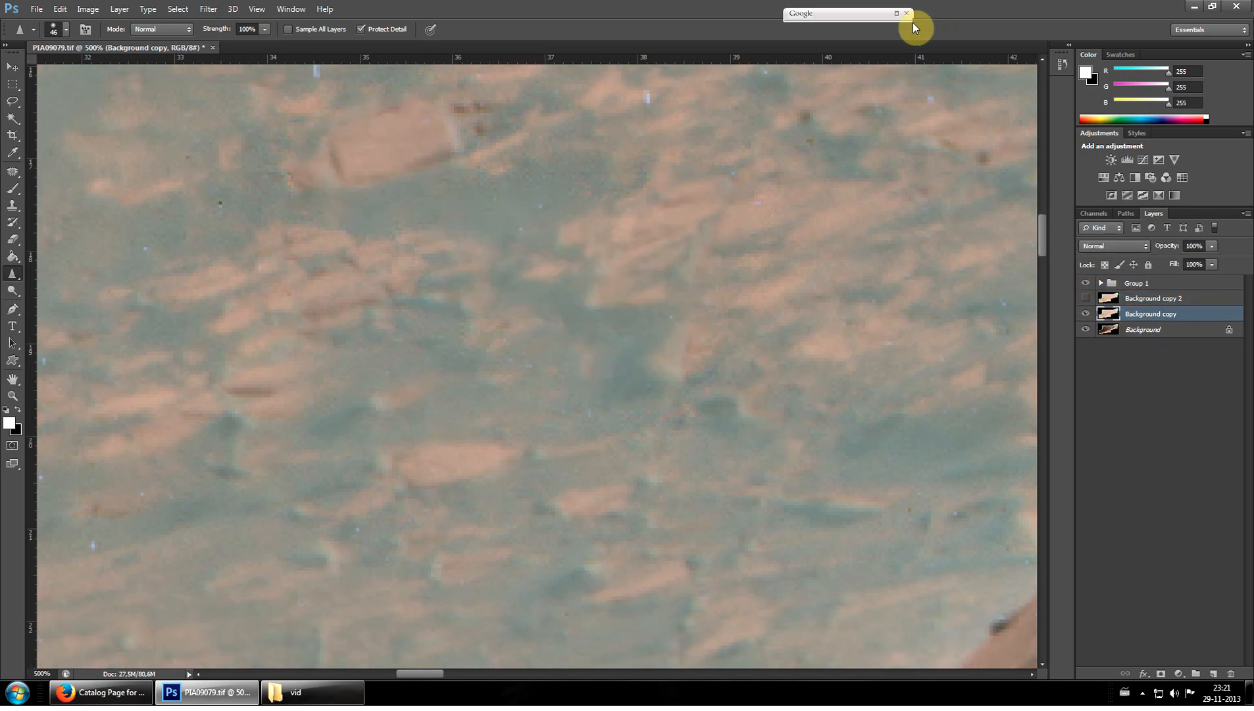
pyautogui.click(896, 13)
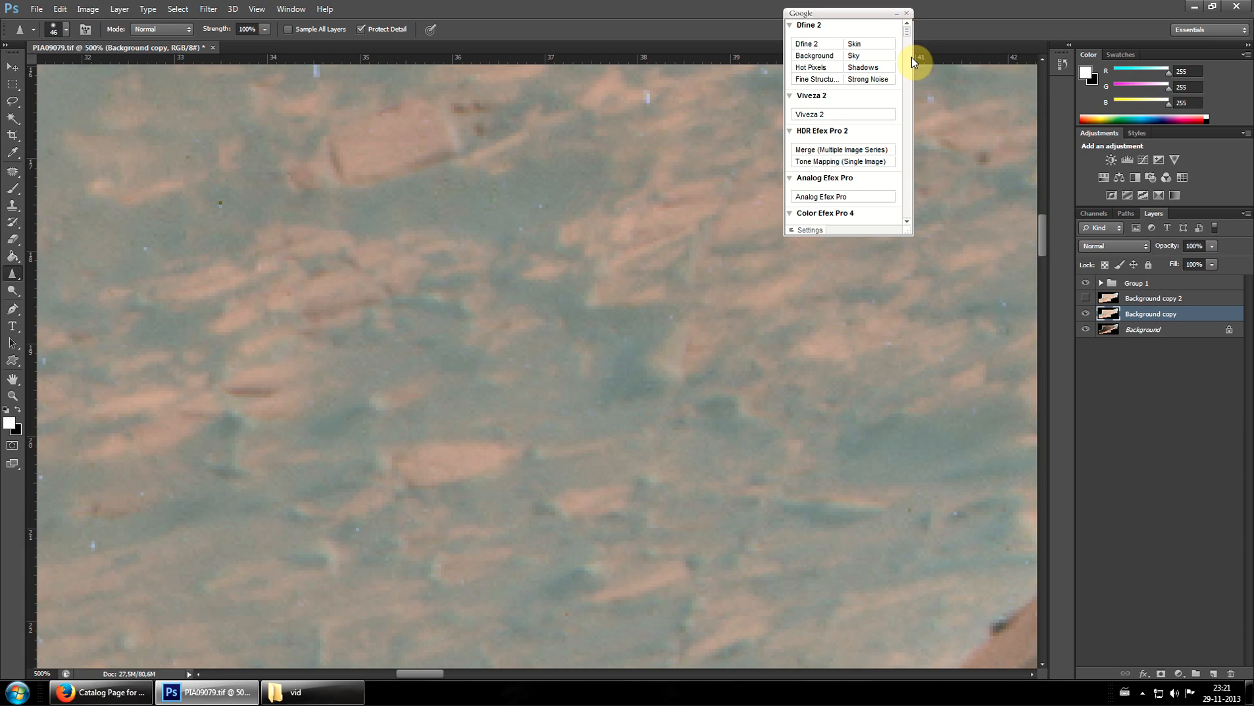
pyautogui.scroll(-5, 887, 228)
pyautogui.click(853, 209)
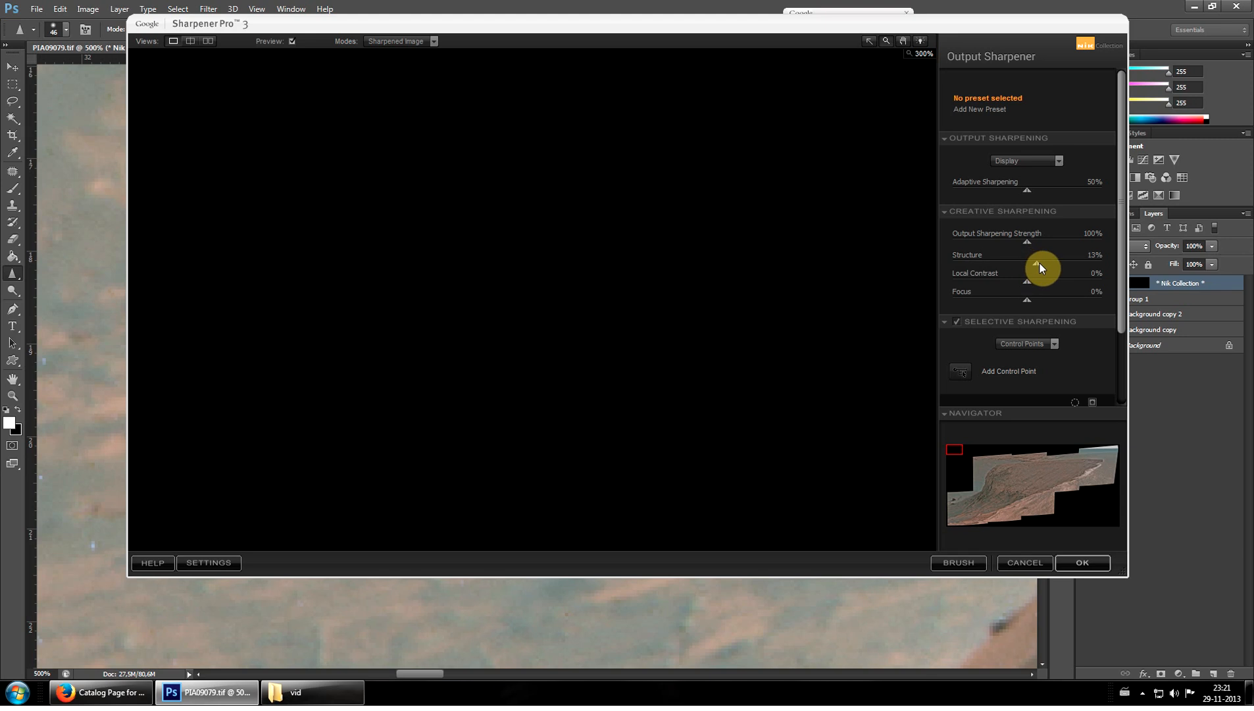
pyautogui.click(985, 467)
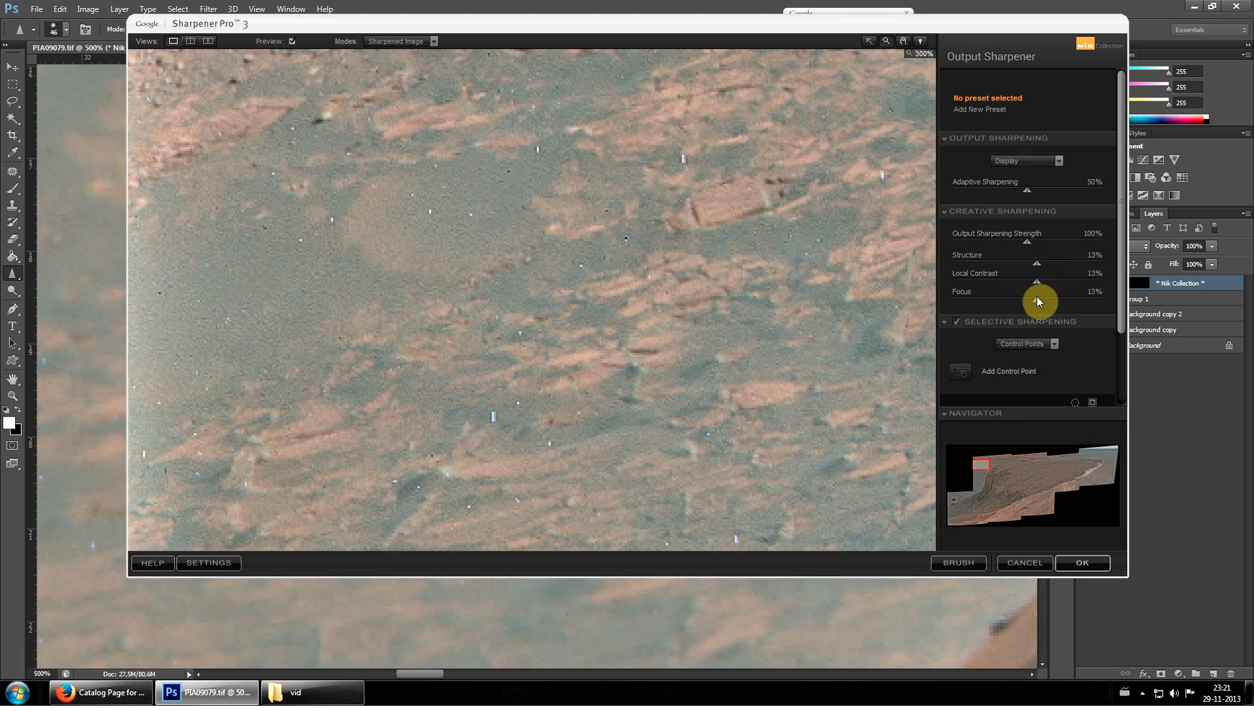
pyautogui.click(1062, 559)
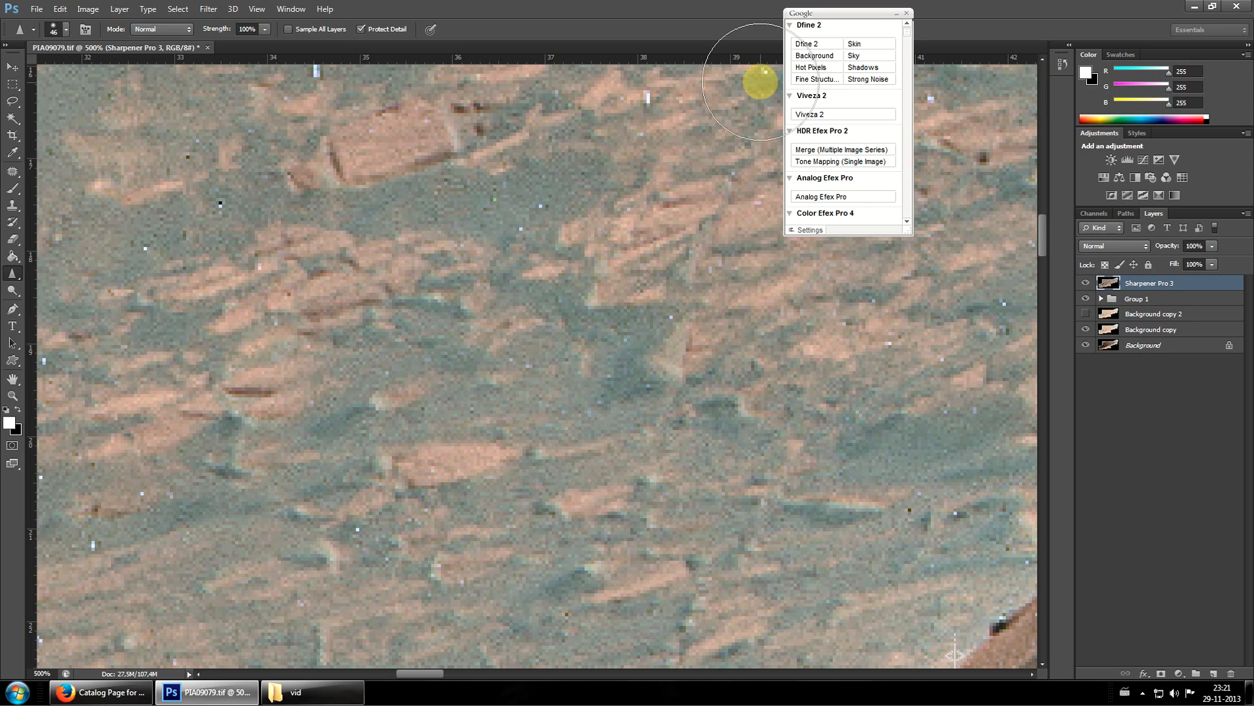
pyautogui.click(897, 14)
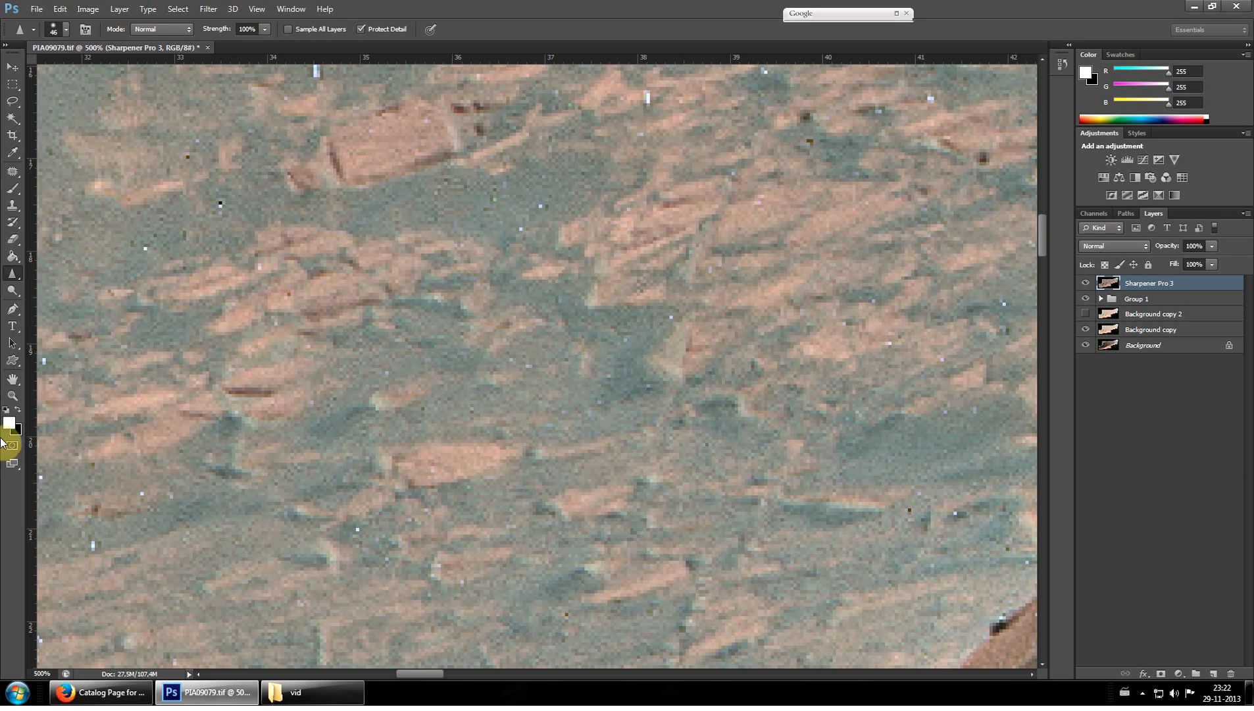
# Sharpen the rectangular block and the angular rock patches below it on the Sharpener Pro 3 layer with the Sharpen tool
pyautogui.click(15, 395)
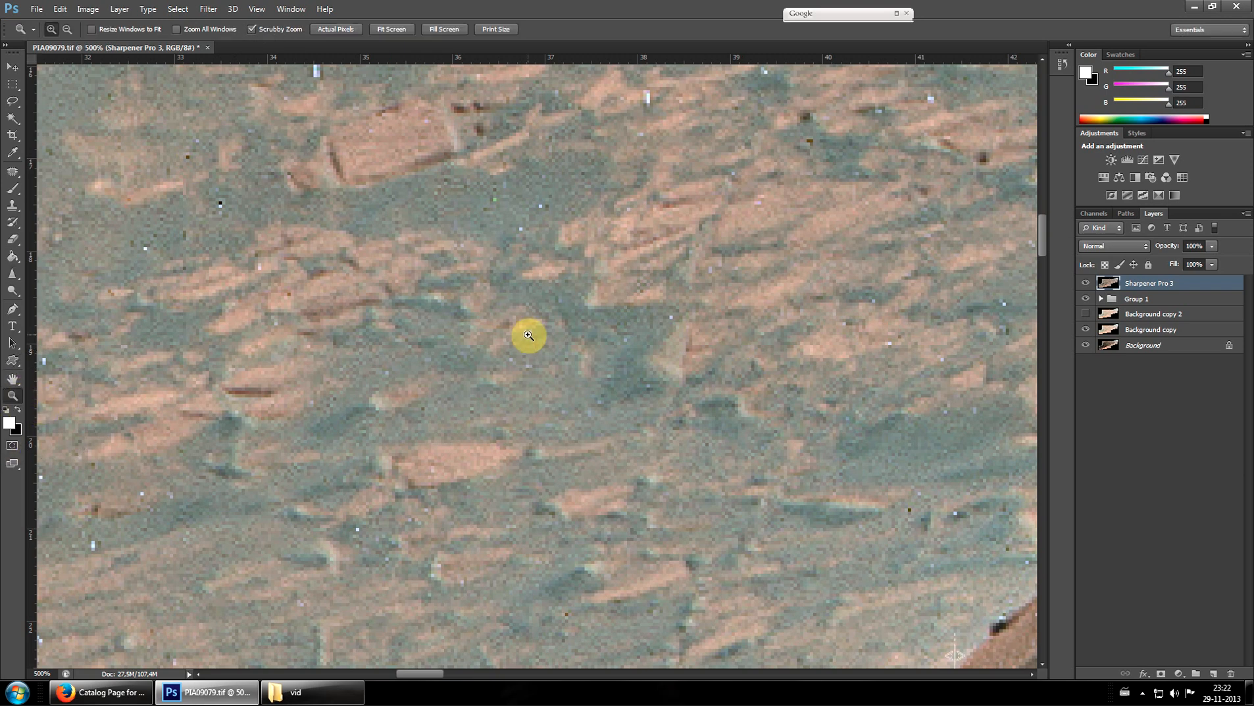
pyautogui.scroll(2, 664, 333)
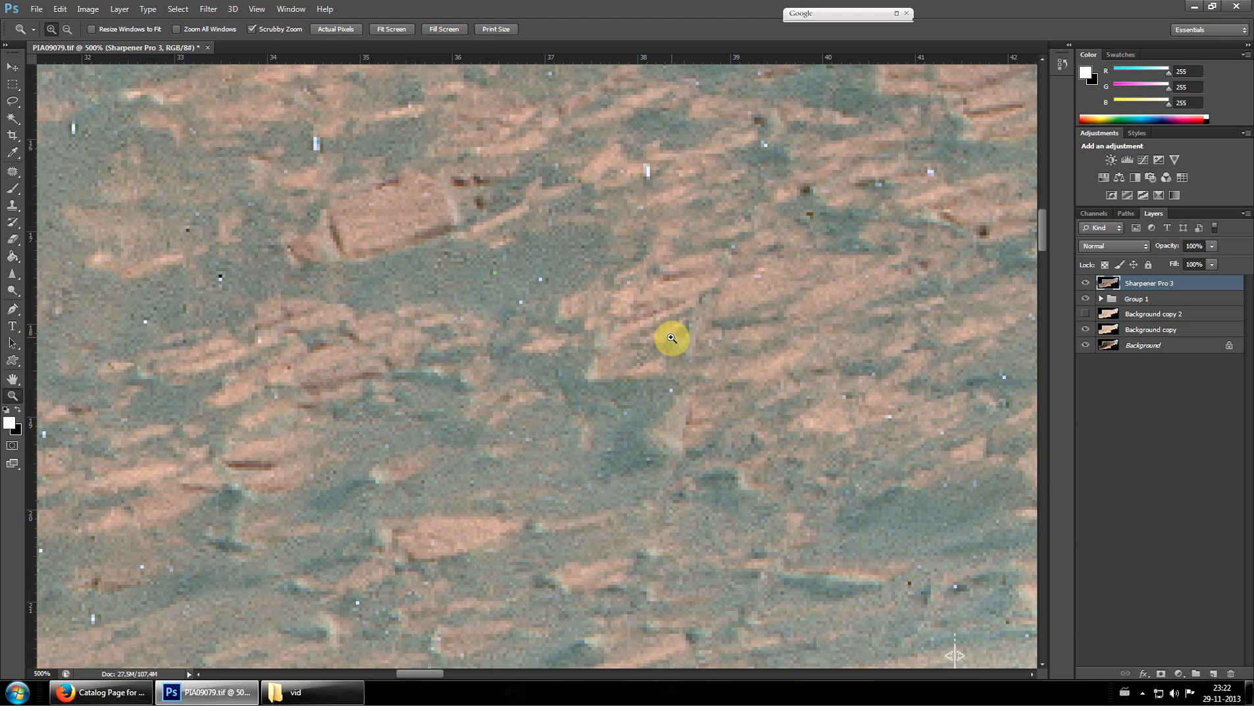
pyautogui.click(13, 275)
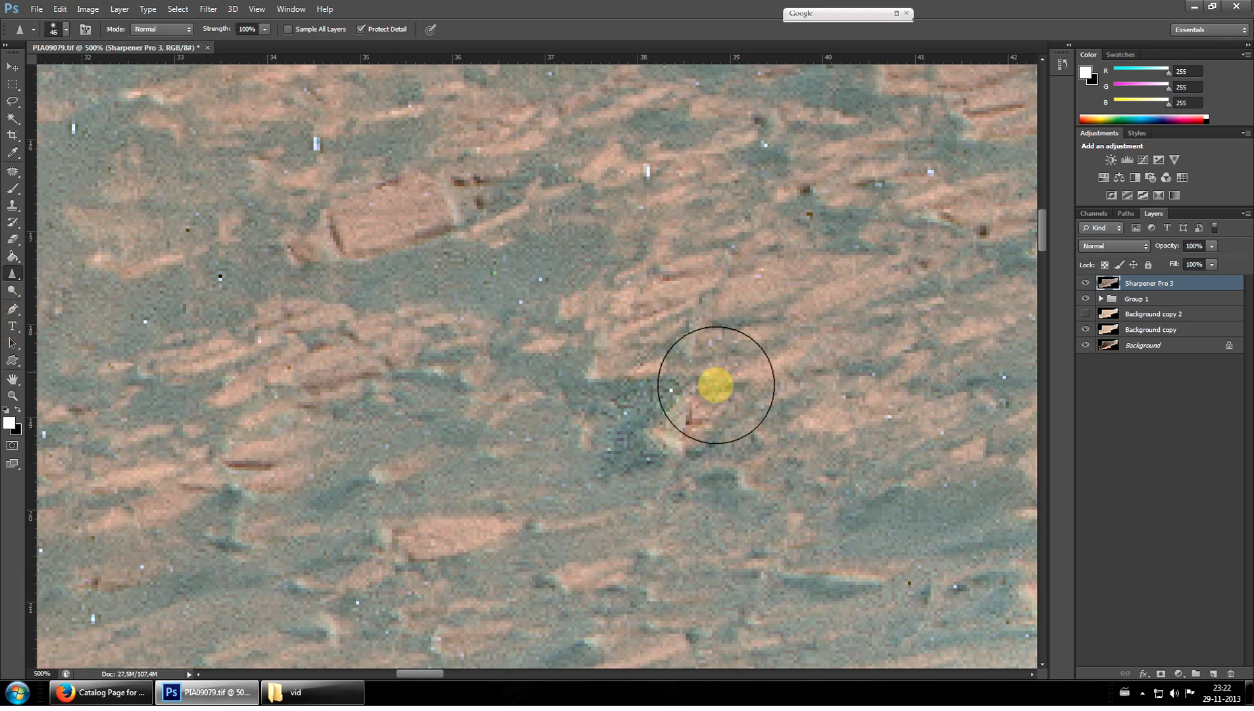
pyautogui.moveTo(716, 384)
pyautogui.mouseDown()
pyautogui.moveTo(552, 377)
pyautogui.moveTo(452, 354)
pyautogui.moveTo(518, 306)
pyautogui.moveTo(415, 342)
pyautogui.mouseUp()
pyautogui.scroll(1, 404, 214)
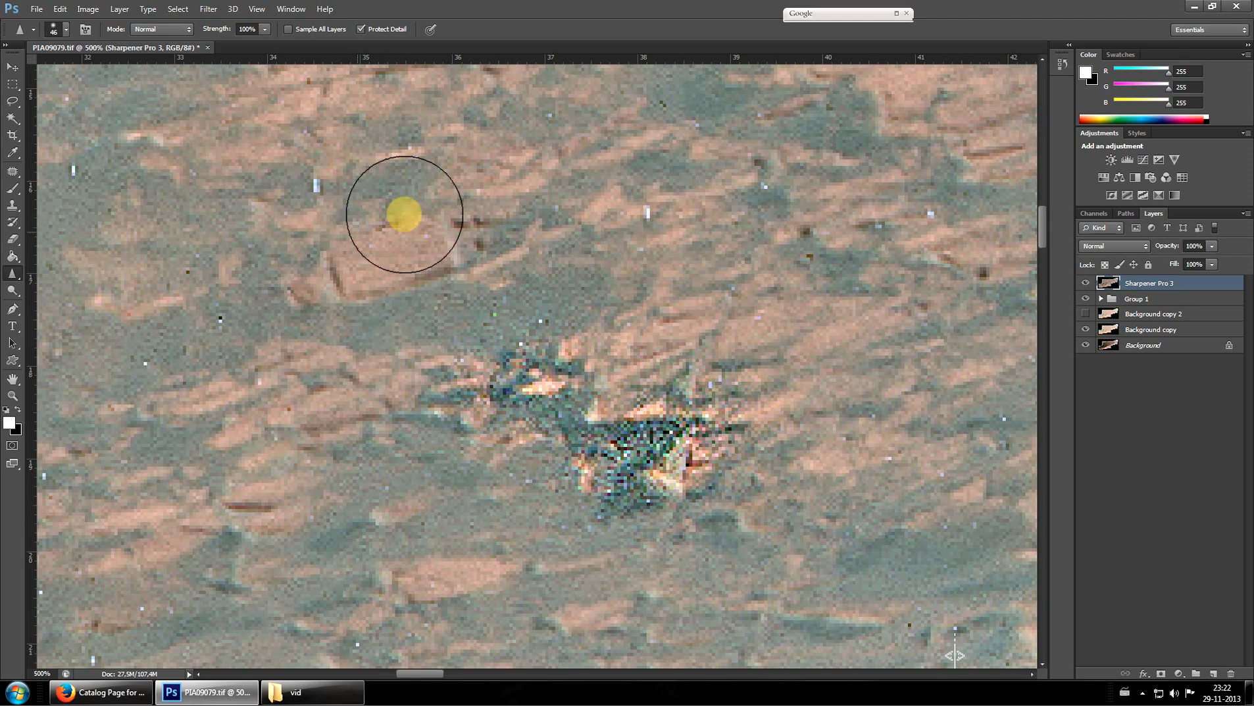
pyautogui.moveTo(404, 214)
pyautogui.mouseDown()
pyautogui.moveTo(345, 288)
pyautogui.moveTo(409, 279)
pyautogui.moveTo(425, 387)
pyautogui.moveTo(321, 378)
pyautogui.moveTo(343, 397)
pyautogui.moveTo(415, 218)
pyautogui.moveTo(411, 272)
pyautogui.moveTo(681, 341)
pyautogui.moveTo(675, 394)
pyautogui.moveTo(627, 375)
pyautogui.moveTo(290, 456)
pyautogui.moveTo(527, 388)
pyautogui.mouseUp()
pyautogui.scroll(1, 331, 391)
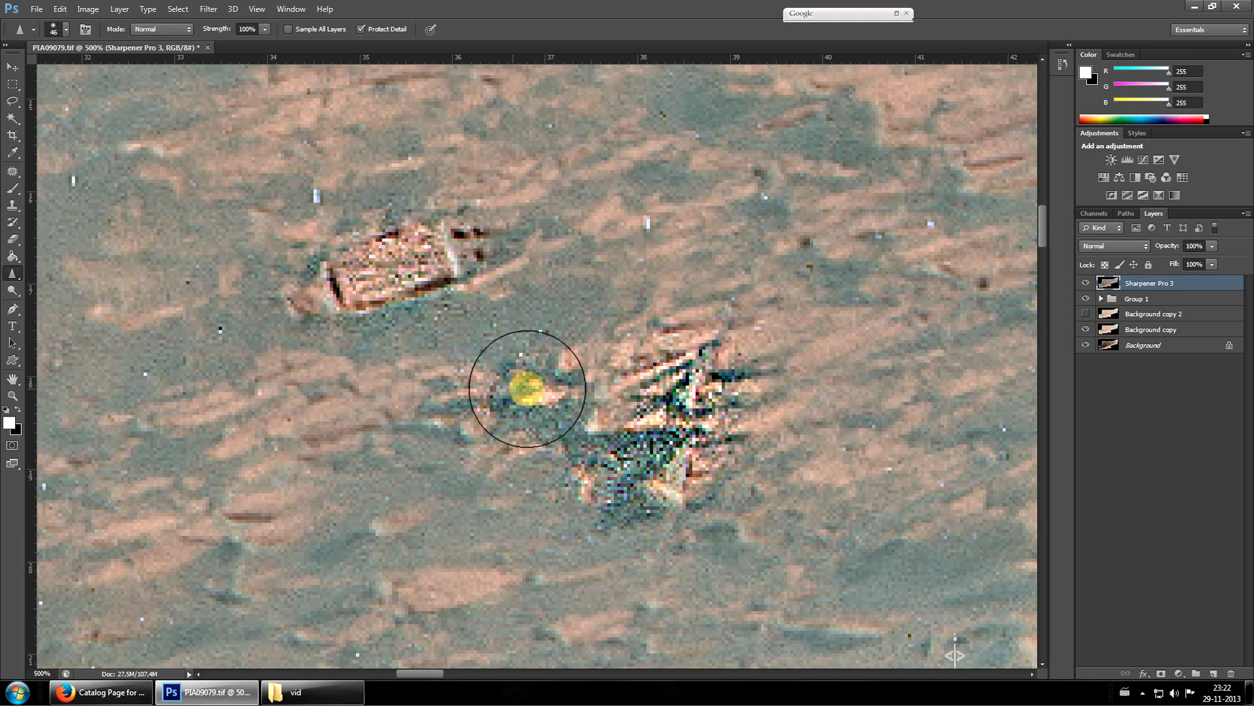
# Sharpen the flat, elongated rock patch on the crater floor below the angular rocks
pyautogui.scroll(-5, 366, 434)
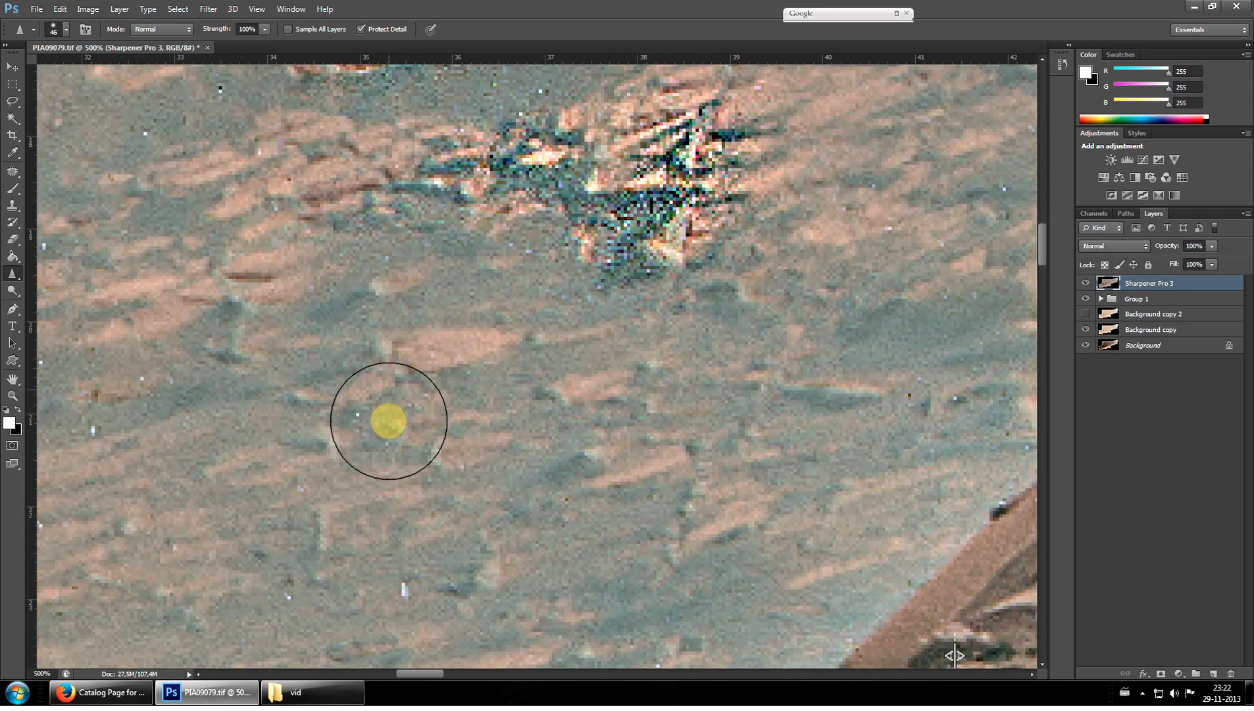
pyautogui.scroll(-1, 388, 420)
pyautogui.moveTo(355, 381)
pyautogui.mouseDown()
pyautogui.moveTo(761, 373)
pyautogui.moveTo(789, 337)
pyautogui.moveTo(632, 336)
pyautogui.moveTo(788, 357)
pyautogui.mouseUp()
pyautogui.scroll(-1, 394, 425)
pyautogui.moveTo(423, 420)
pyautogui.mouseDown()
pyautogui.moveTo(451, 338)
pyautogui.moveTo(527, 317)
pyautogui.moveTo(410, 326)
pyautogui.mouseUp()
# Sharpen the ribbed rock and the dark jagged ledge along the cliff's upper edge with the Sharpen tool
pyautogui.scroll(-3, 395, 461)
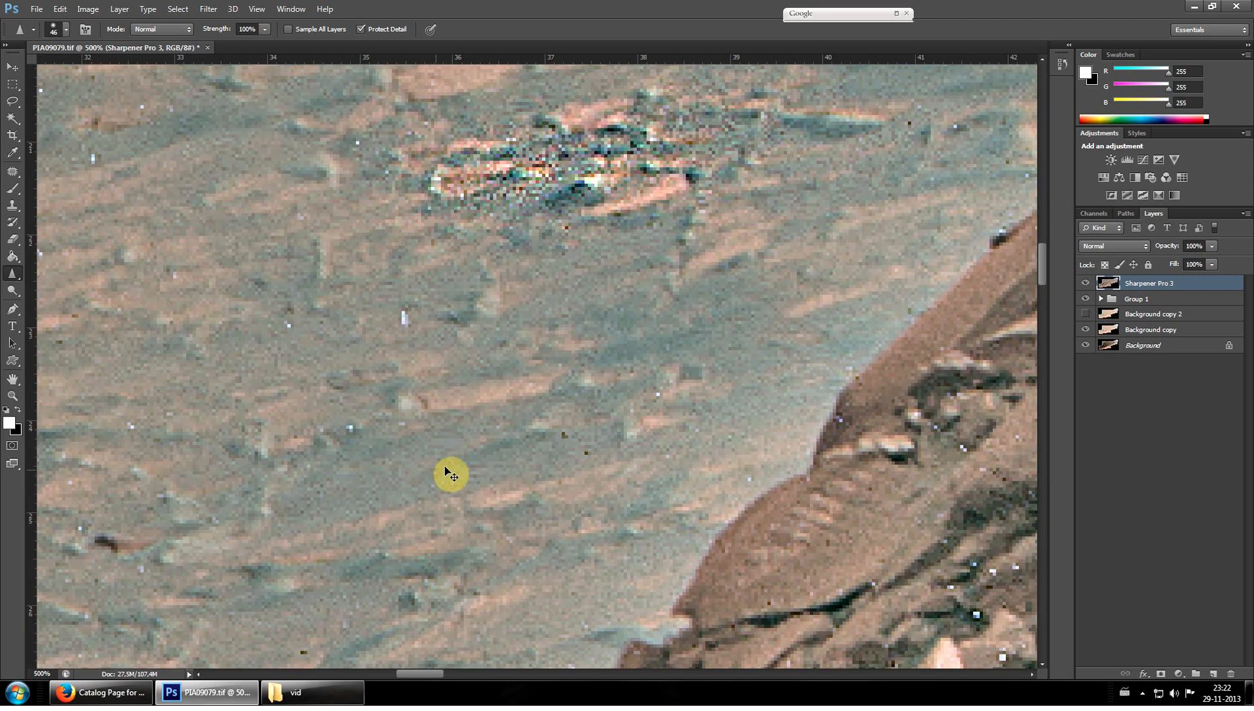
pyautogui.scroll(-1, 446, 469)
pyautogui.moveTo(811, 461)
pyautogui.mouseDown()
pyautogui.moveTo(662, 520)
pyautogui.moveTo(751, 475)
pyautogui.moveTo(620, 510)
pyautogui.moveTo(683, 550)
pyautogui.moveTo(668, 583)
pyautogui.moveTo(892, 489)
pyautogui.moveTo(837, 510)
pyautogui.moveTo(876, 488)
pyautogui.moveTo(834, 456)
pyautogui.moveTo(838, 434)
pyautogui.moveTo(667, 505)
pyautogui.moveTo(872, 445)
pyautogui.moveTo(891, 379)
pyautogui.moveTo(795, 399)
pyautogui.moveTo(956, 390)
pyautogui.moveTo(957, 319)
pyautogui.moveTo(1022, 231)
pyautogui.moveTo(985, 246)
pyautogui.moveTo(987, 232)
pyautogui.moveTo(786, 351)
pyautogui.moveTo(928, 281)
pyautogui.moveTo(821, 385)
pyautogui.moveTo(733, 432)
pyautogui.mouseUp()
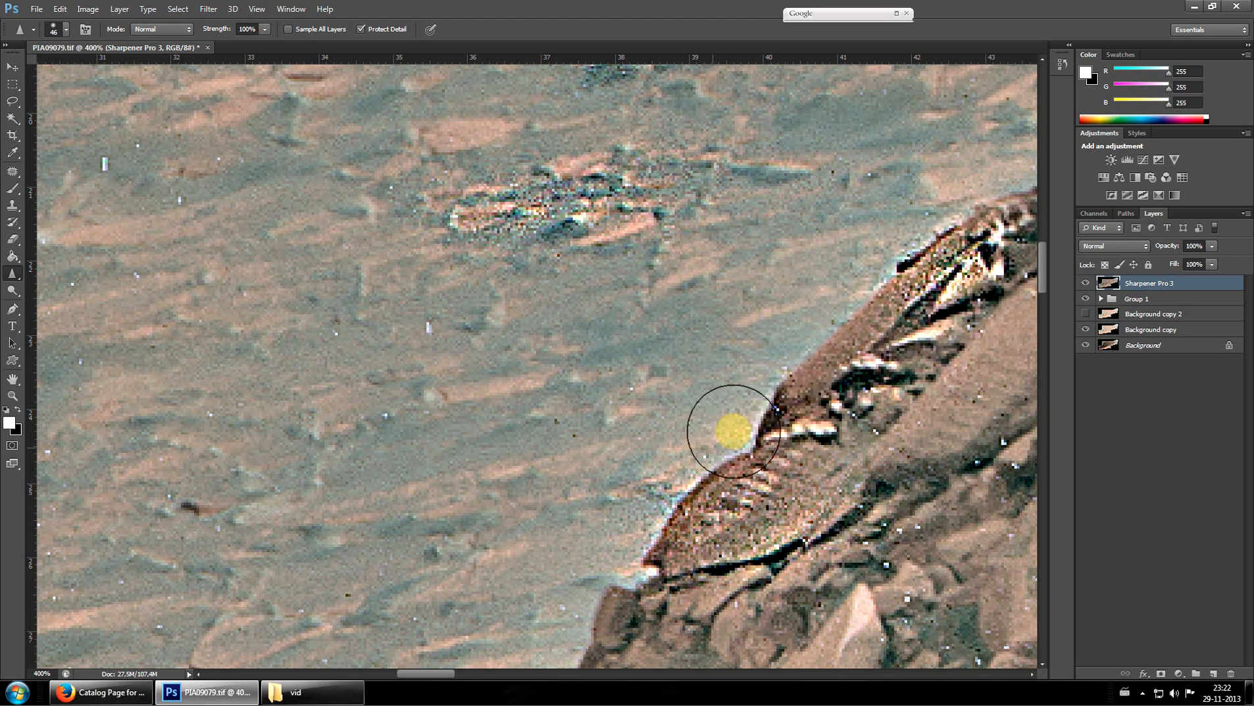
pyautogui.hotkey('ctrl', '-')
pyautogui.hotkey('ctrl', '-')
pyautogui.hotkey('ctrl', '-')
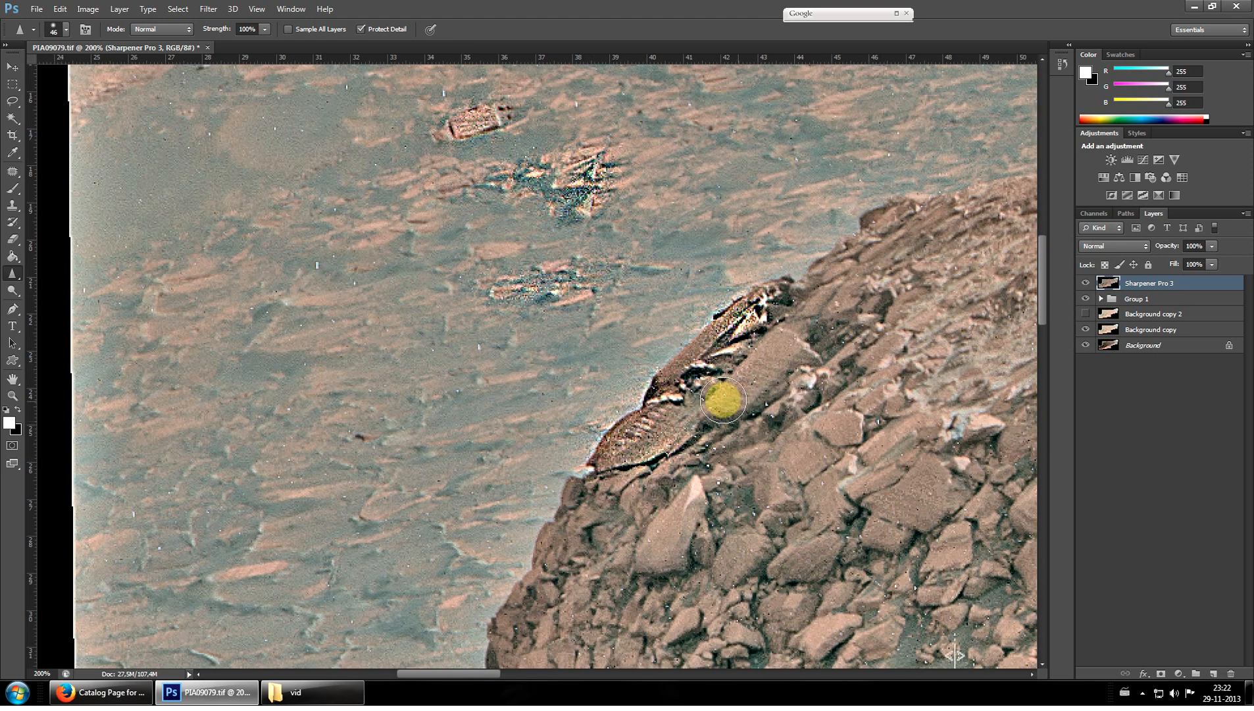
pyautogui.moveTo(648, 431)
pyautogui.mouseDown()
pyautogui.moveTo(674, 434)
pyautogui.moveTo(605, 451)
pyautogui.moveTo(703, 438)
pyautogui.moveTo(717, 416)
pyautogui.mouseUp()
# Sharpen the small dark ridge on the crater floor right beside the lower cliff edge
pyautogui.scroll(-5, 687, 400)
pyautogui.scroll(4, 686, 396)
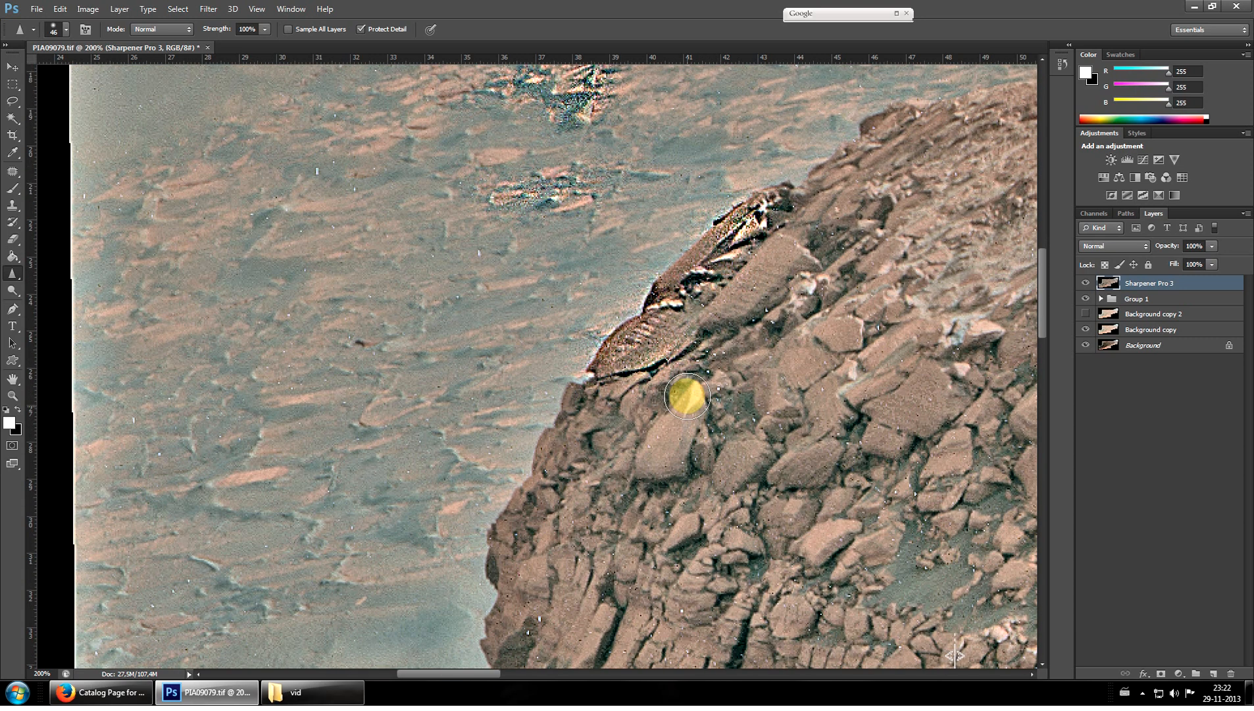
pyautogui.scroll(3, 686, 395)
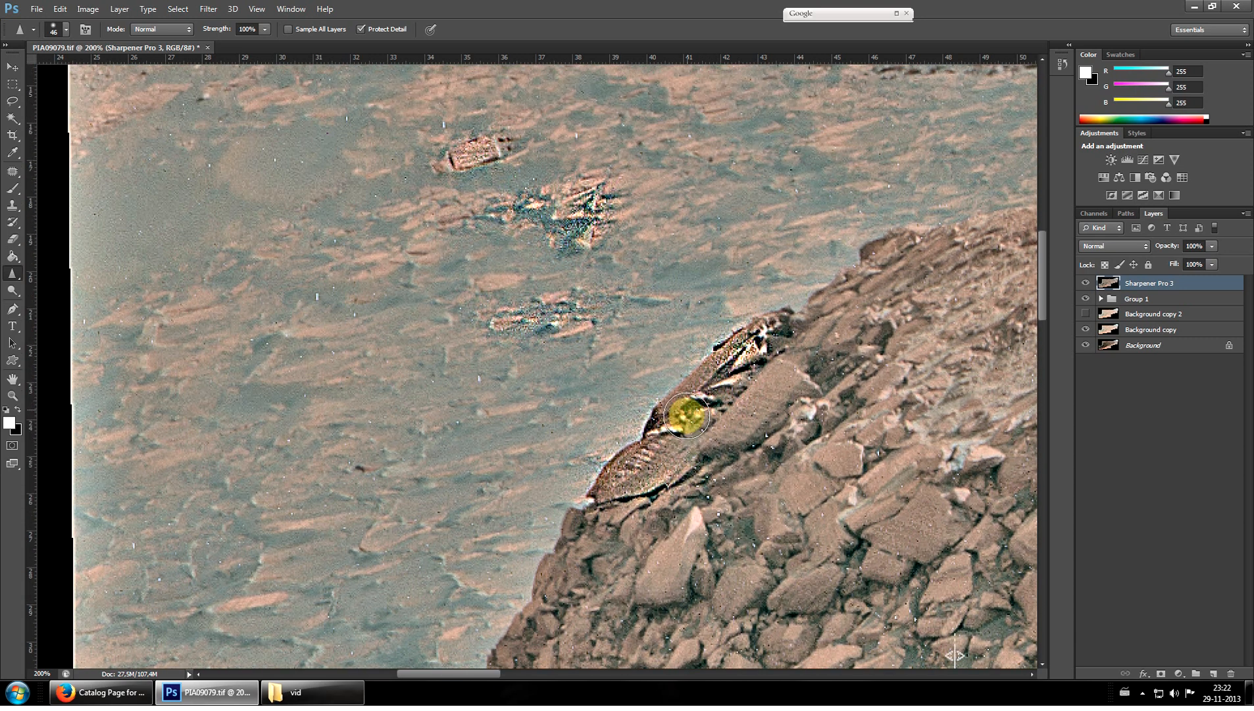
pyautogui.scroll(1, 684, 512)
pyautogui.scroll(-1, 724, 547)
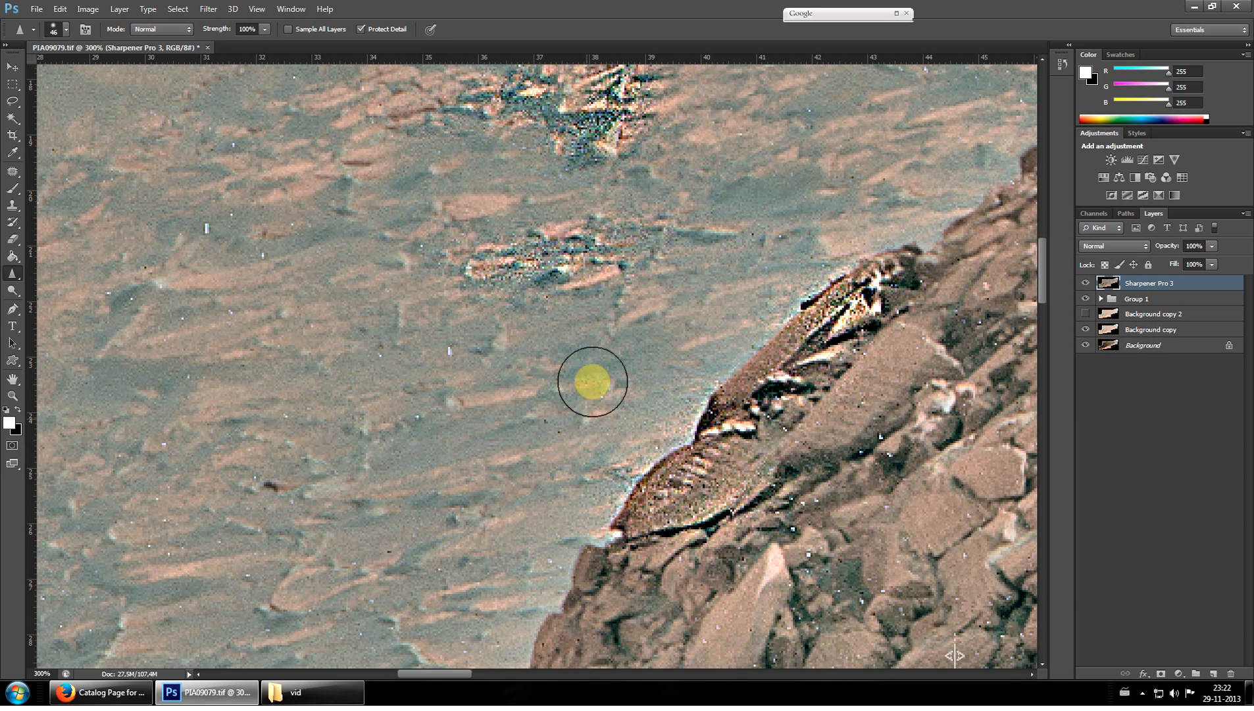
pyautogui.scroll(2, 570, 343)
pyautogui.scroll(-3, 450, 397)
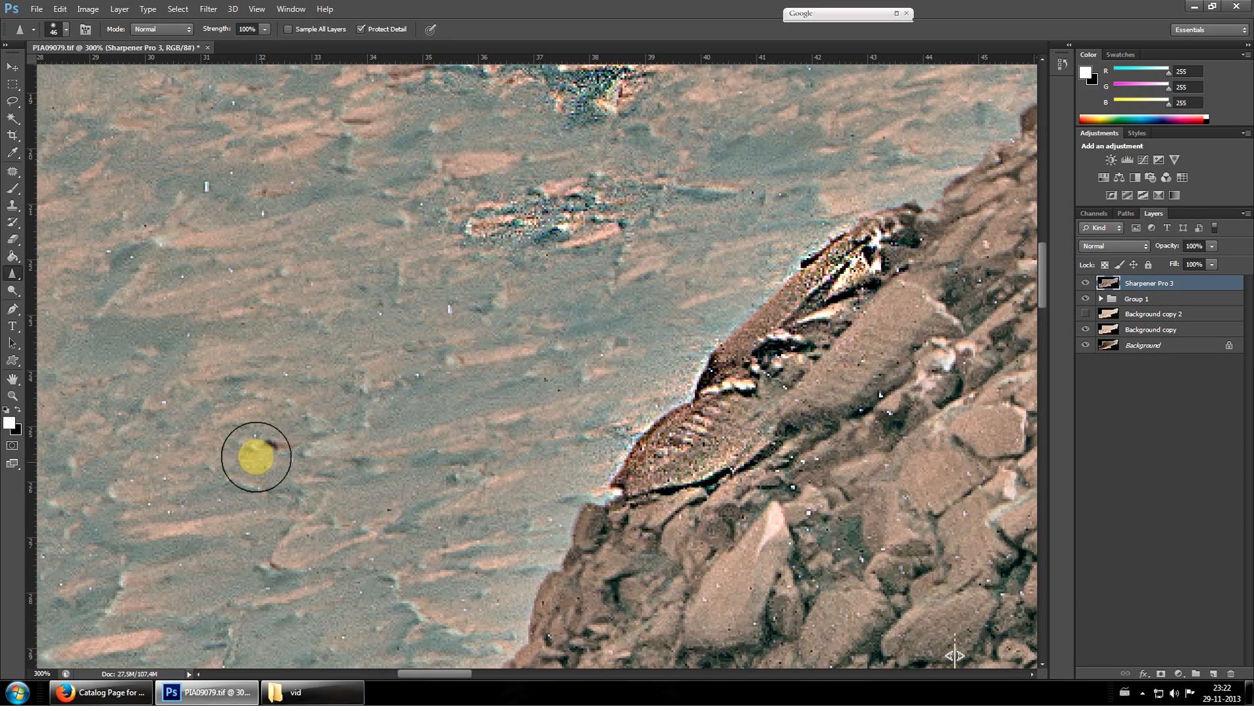
pyautogui.moveTo(415, 614)
pyautogui.mouseDown()
pyautogui.moveTo(501, 640)
pyautogui.moveTo(521, 631)
pyautogui.moveTo(451, 651)
pyautogui.moveTo(425, 598)
pyautogui.mouseUp()
# Sharpen the winding light ridges around the pale elongated slab on the crater floor, farther from the cliff edge
pyautogui.scroll(-4, 425, 599)
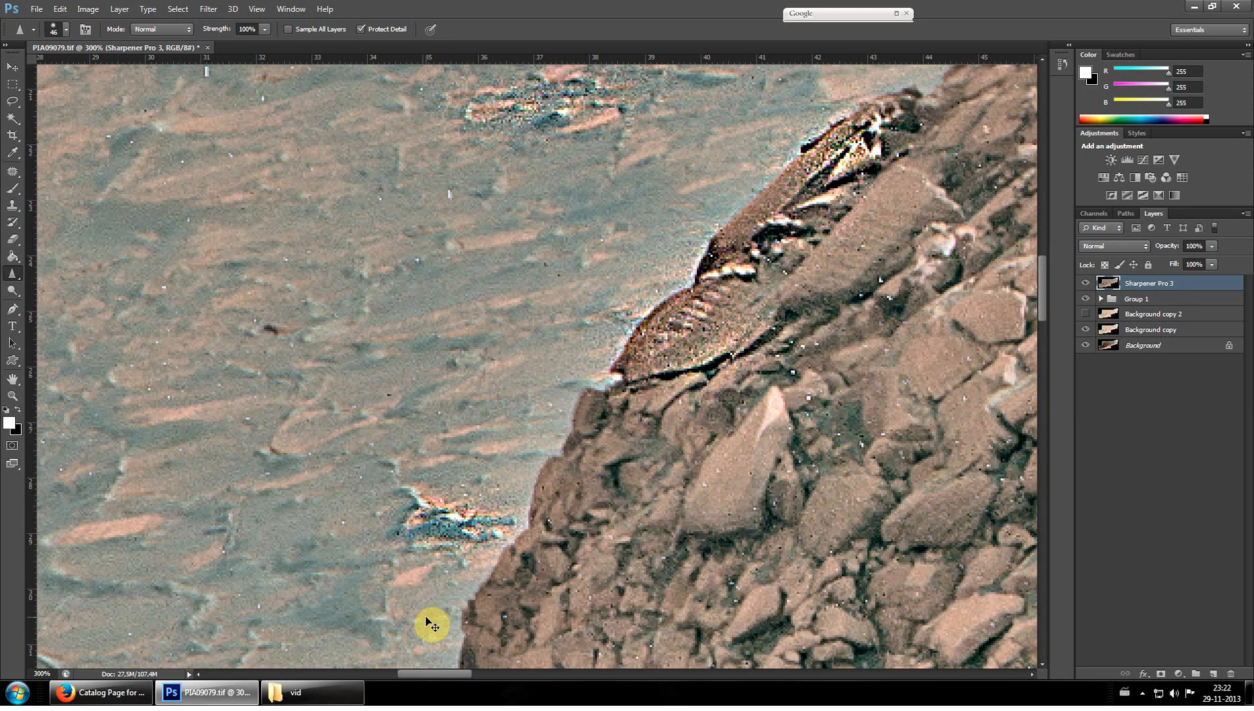
pyautogui.hotkey('ctrl', '+')
pyautogui.scroll(-3, 405, 592)
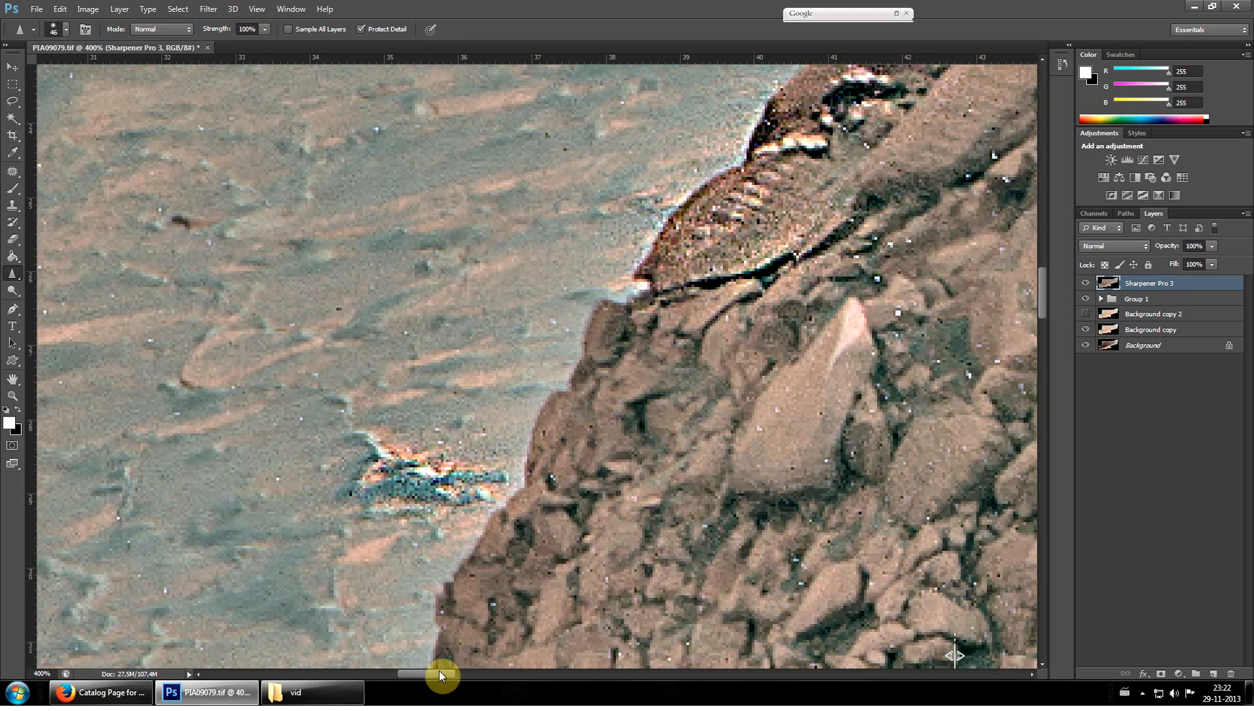
pyautogui.moveTo(439, 670); pyautogui.dragTo(428, 672)
pyautogui.scroll(-1, 536, 546)
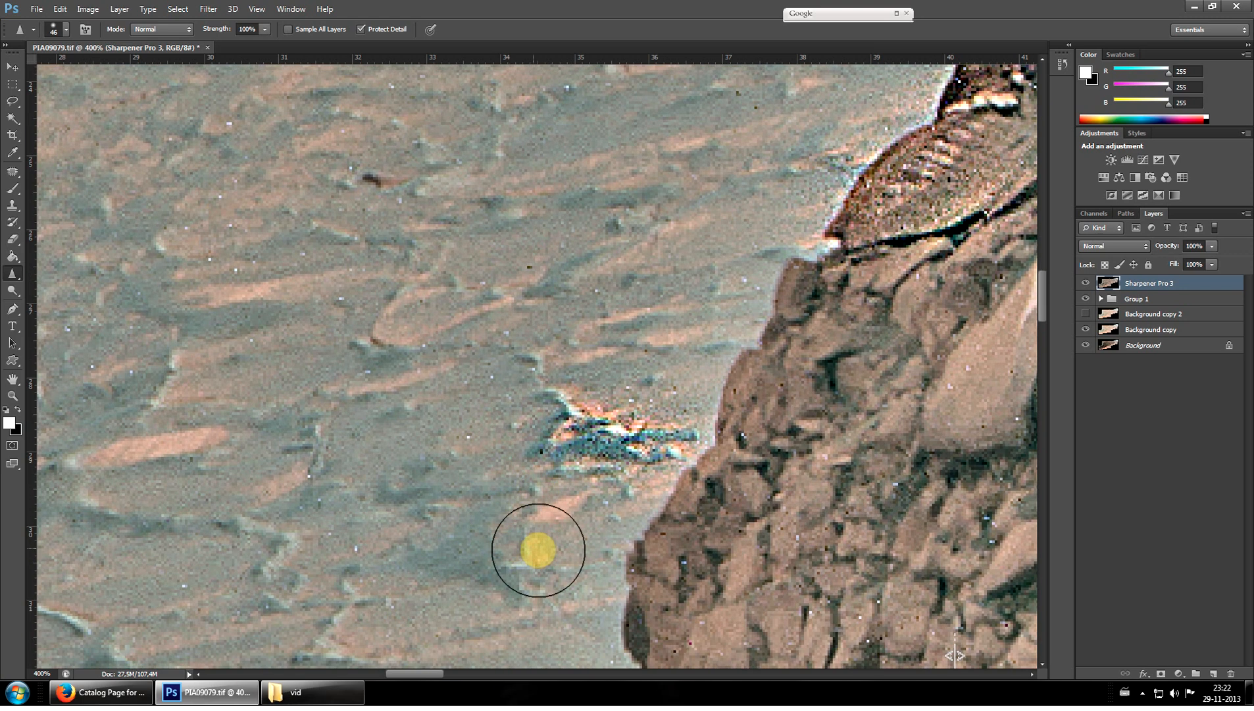
pyautogui.moveTo(238, 520)
pyautogui.mouseDown()
pyautogui.moveTo(11, 521)
pyautogui.moveTo(155, 504)
pyautogui.moveTo(91, 502)
pyautogui.moveTo(156, 394)
pyautogui.moveTo(107, 427)
pyautogui.moveTo(186, 352)
pyautogui.moveTo(179, 464)
pyautogui.mouseUp()
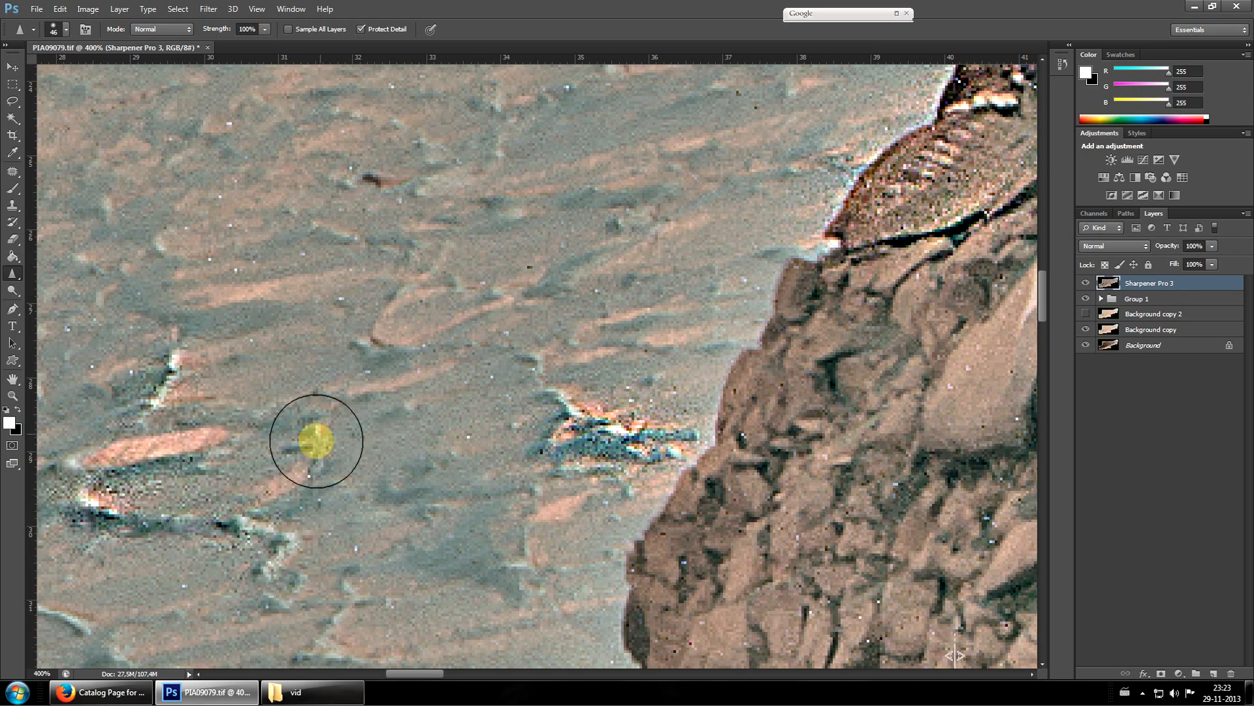
pyautogui.moveTo(316, 440)
pyautogui.mouseDown()
pyautogui.moveTo(345, 380)
pyautogui.moveTo(151, 400)
pyautogui.moveTo(163, 275)
pyautogui.mouseUp()
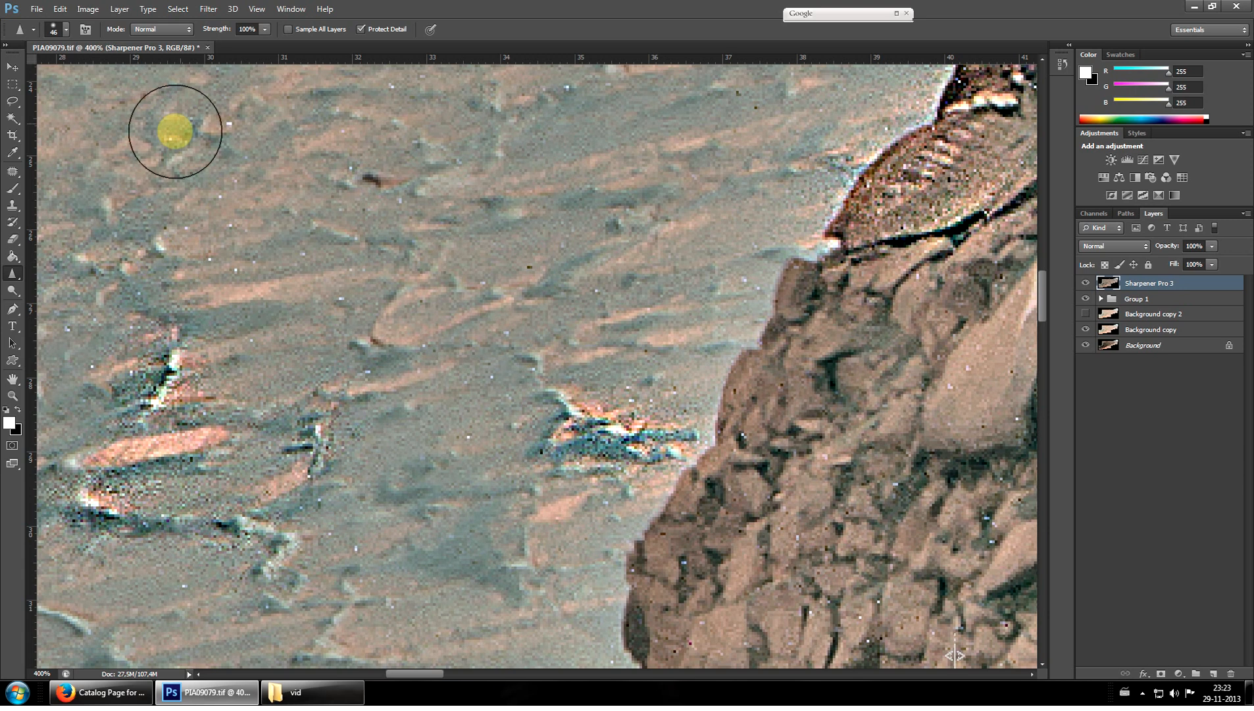
# Sharpen the patch just below the dark ridge near the cliff edge and the long looped outline above it
pyautogui.scroll(2, 157, 296)
pyautogui.scroll(-8, 445, 369)
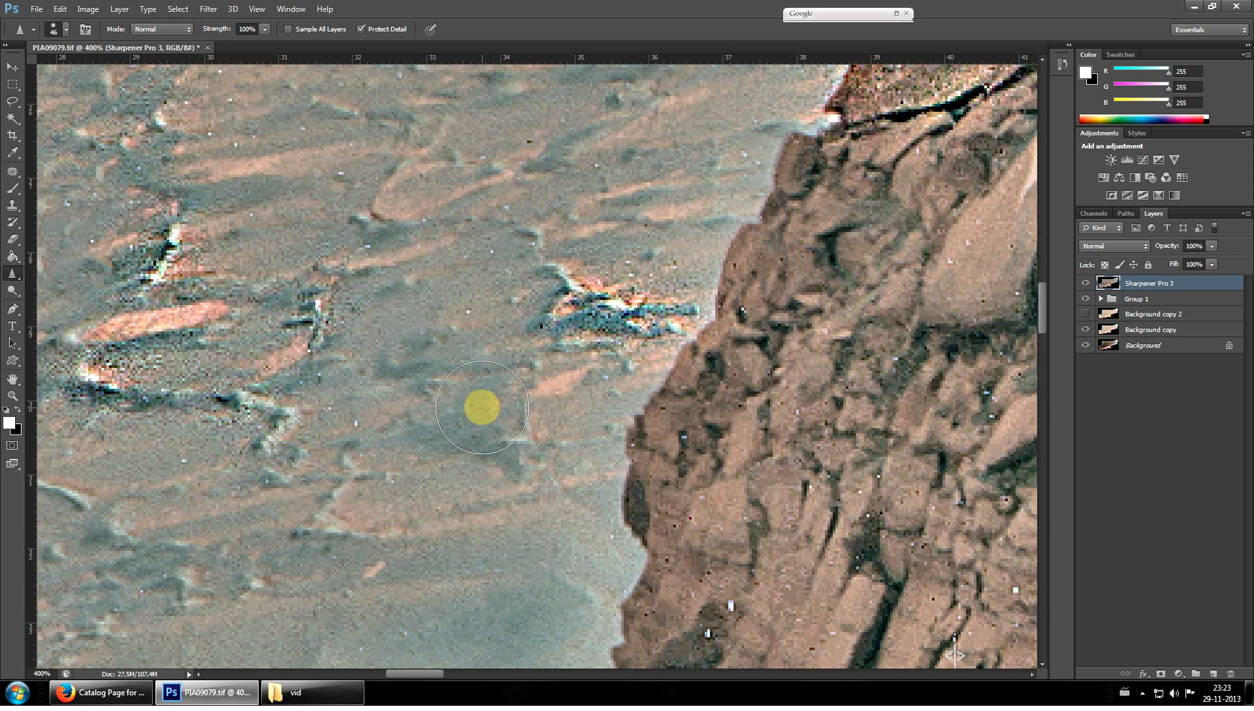
pyautogui.scroll(-3, 470, 410)
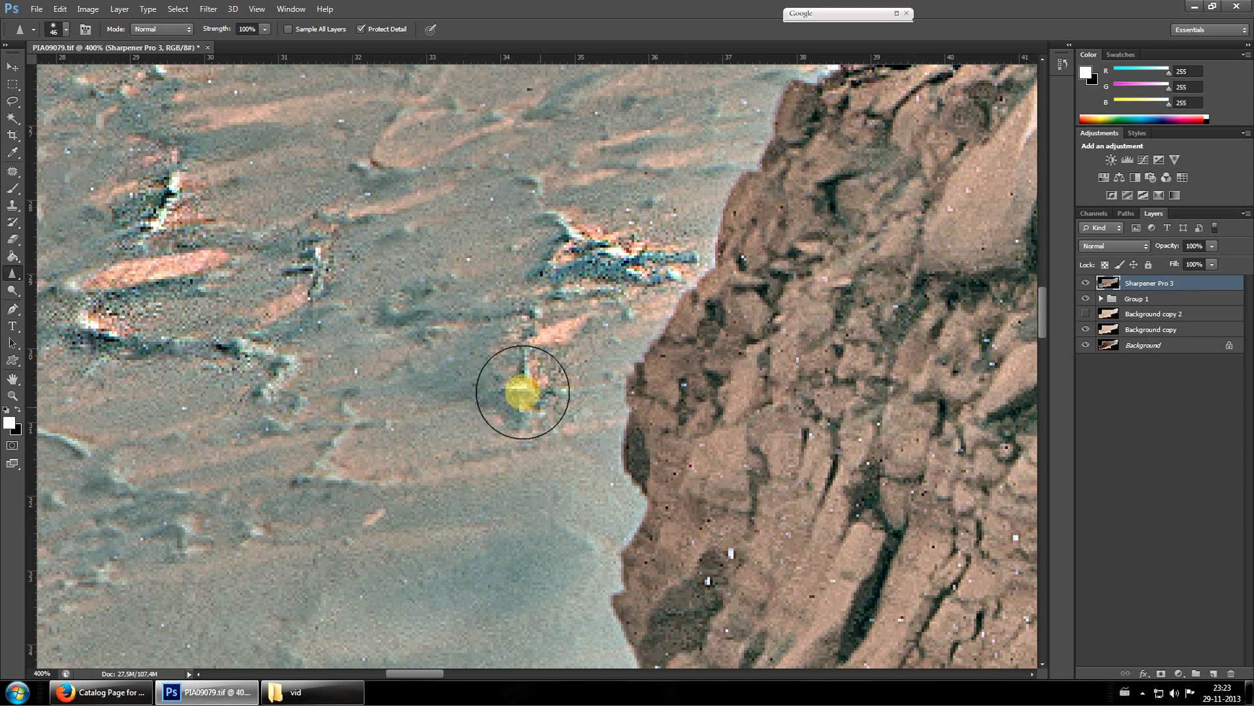
pyautogui.scroll(5, 579, 355)
pyautogui.scroll(3, 426, 269)
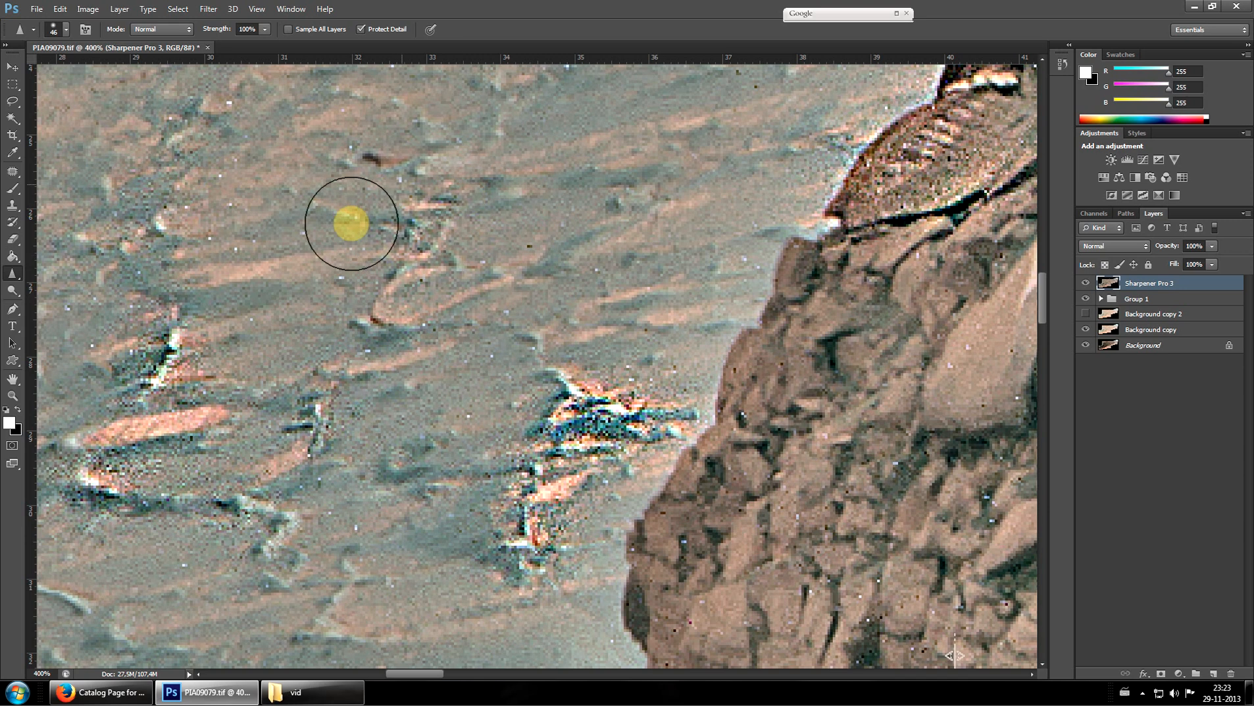
pyautogui.scroll(3, 385, 276)
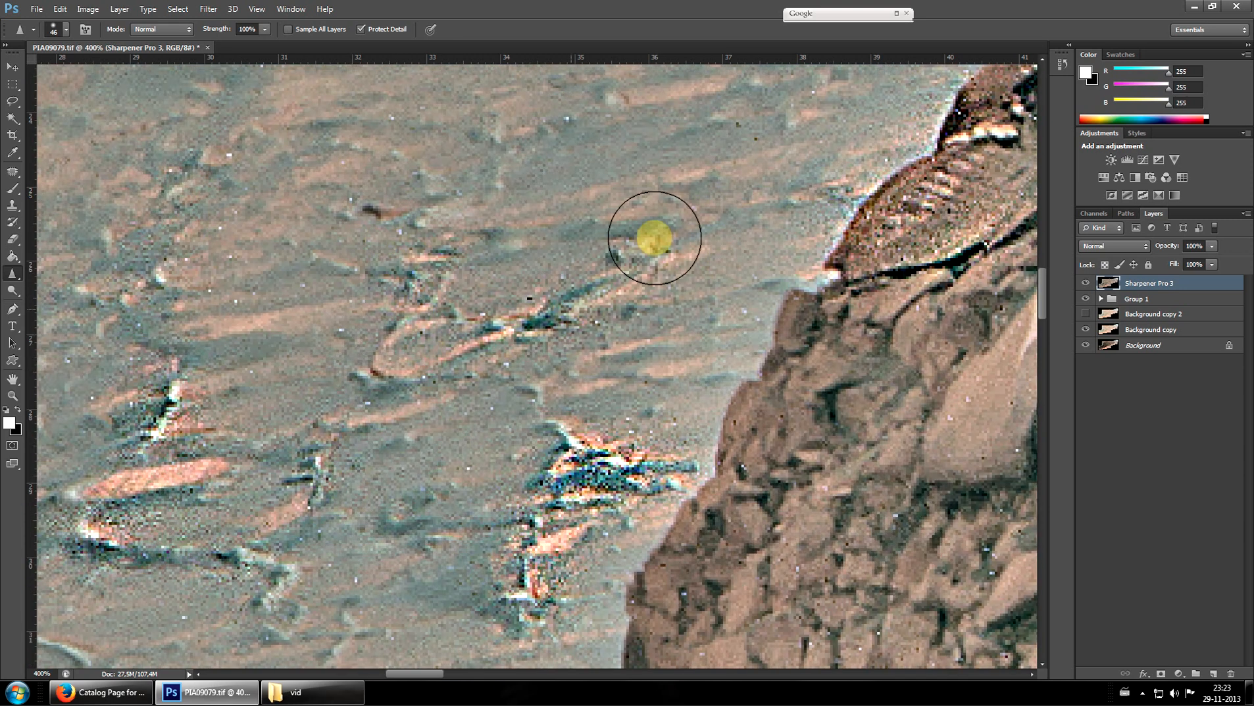
# Sharpen the dark cracks between the layered rock slabs near the mosaic's upper border, at 500% zoom
pyautogui.scroll(11, 756, 247)
pyautogui.scroll(10, 763, 239)
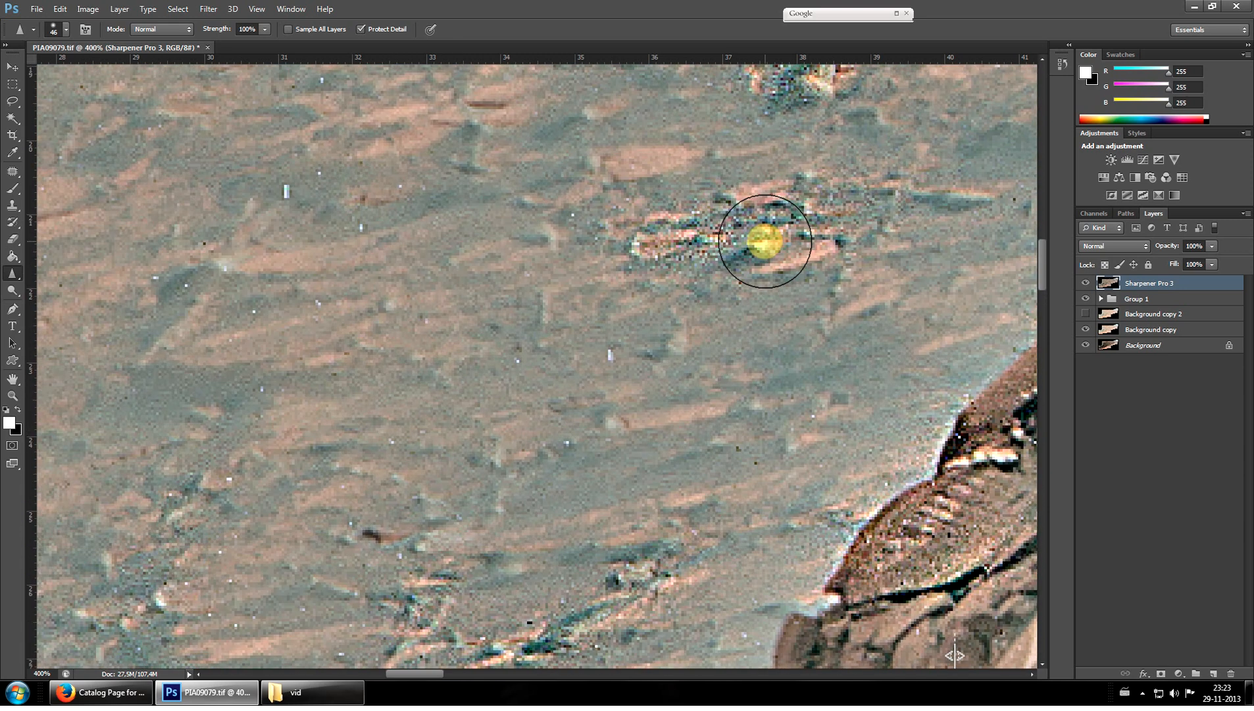
pyautogui.scroll(-1, 629, 262)
pyautogui.scroll(14, 395, 270)
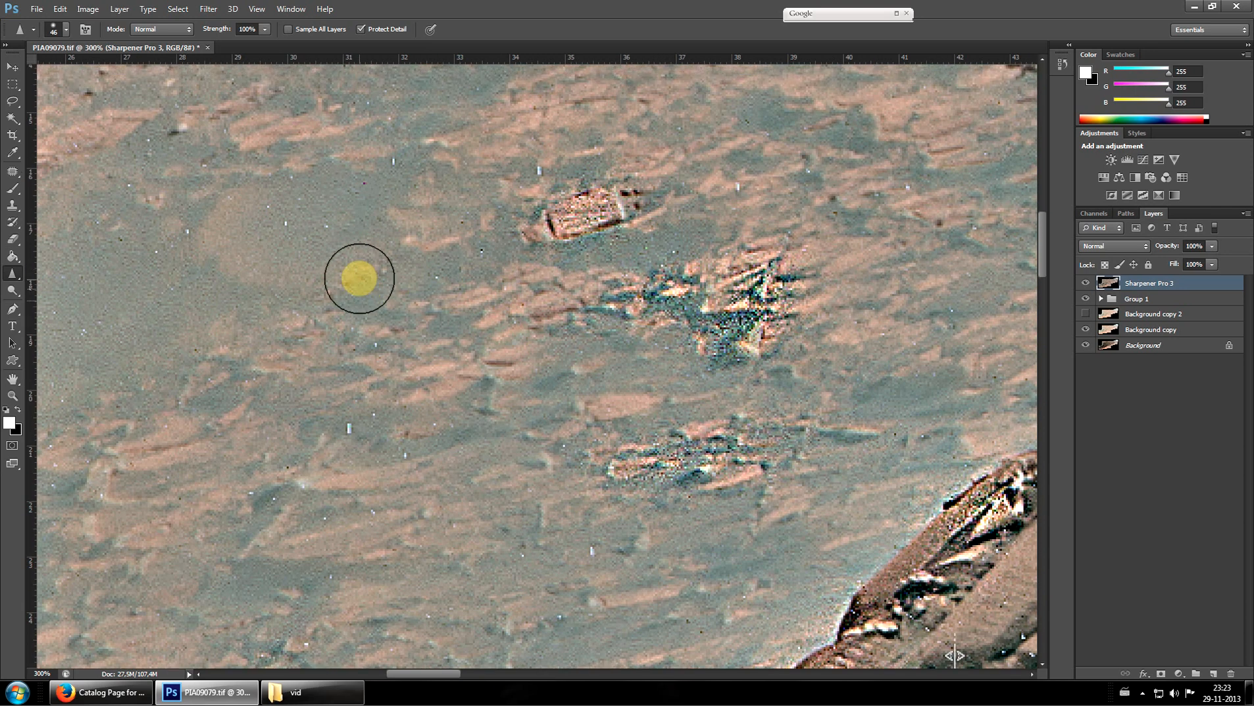
pyautogui.scroll(3, 322, 289)
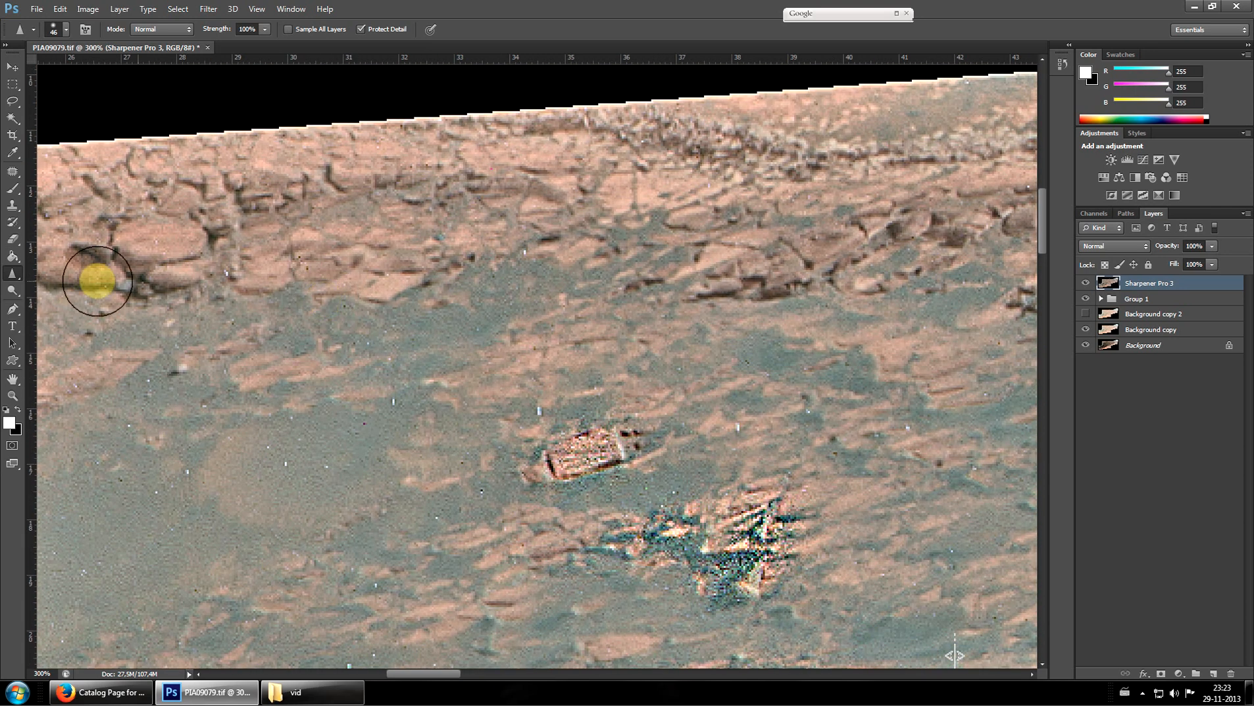
pyautogui.click(13, 398)
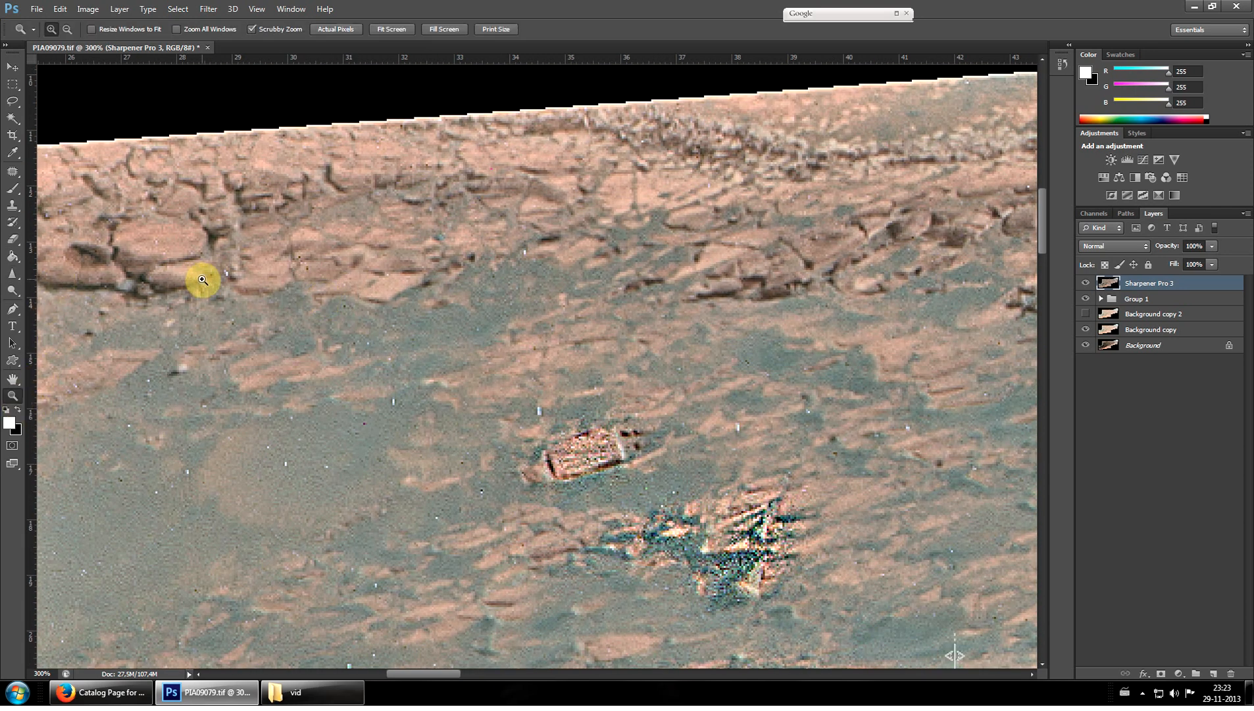
pyautogui.click(202, 280)
pyautogui.click(630, 265)
pyautogui.scroll(5, 288, 431)
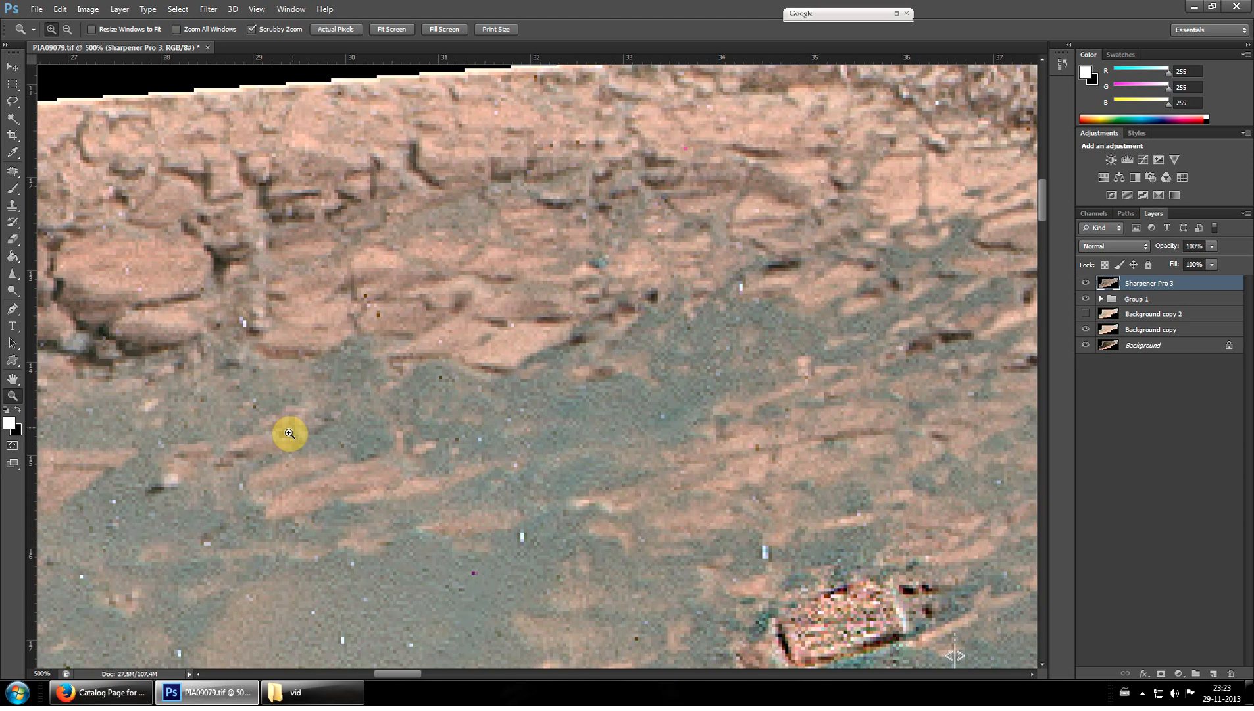
pyautogui.hscroll(-5, 392, 671)
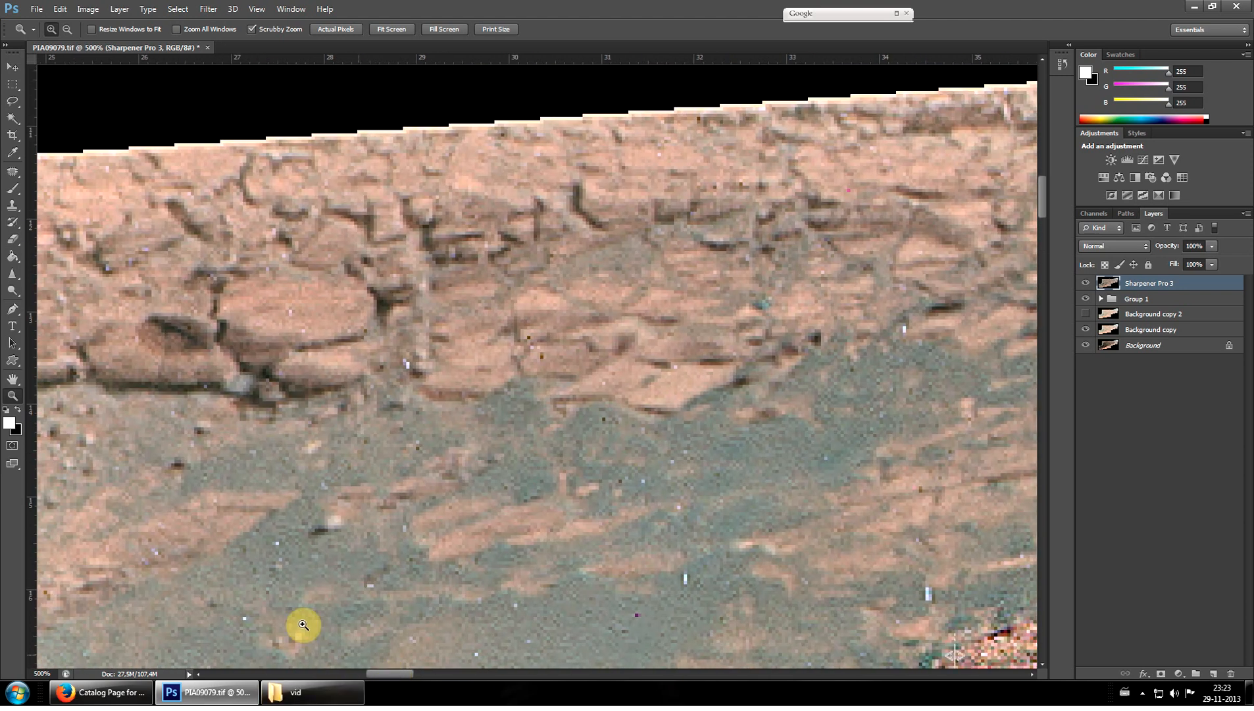
pyautogui.click(18, 272)
pyautogui.moveTo(452, 323)
pyautogui.mouseDown()
pyautogui.moveTo(424, 333)
pyautogui.moveTo(393, 421)
pyautogui.moveTo(349, 344)
pyautogui.moveTo(353, 286)
pyautogui.moveTo(366, 301)
pyautogui.moveTo(372, 261)
pyautogui.moveTo(360, 219)
pyautogui.moveTo(284, 248)
pyautogui.moveTo(266, 316)
pyautogui.moveTo(258, 248)
pyautogui.moveTo(193, 263)
pyautogui.moveTo(93, 214)
pyautogui.moveTo(13, 292)
pyautogui.moveTo(299, 348)
pyautogui.moveTo(75, 263)
pyautogui.moveTo(70, 201)
pyautogui.moveTo(341, 176)
pyautogui.moveTo(246, 188)
pyautogui.moveTo(501, 270)
pyautogui.moveTo(526, 421)
pyautogui.moveTo(924, 335)
pyautogui.moveTo(945, 294)
pyautogui.moveTo(888, 250)
pyautogui.moveTo(756, 209)
pyautogui.moveTo(663, 225)
pyautogui.moveTo(535, 203)
pyautogui.moveTo(666, 200)
pyautogui.moveTo(469, 216)
pyautogui.moveTo(593, 156)
pyautogui.moveTo(766, 258)
pyautogui.moveTo(629, 513)
pyautogui.moveTo(561, 497)
pyautogui.moveTo(366, 351)
pyautogui.moveTo(384, 327)
pyautogui.moveTo(9, 339)
pyautogui.mouseUp()
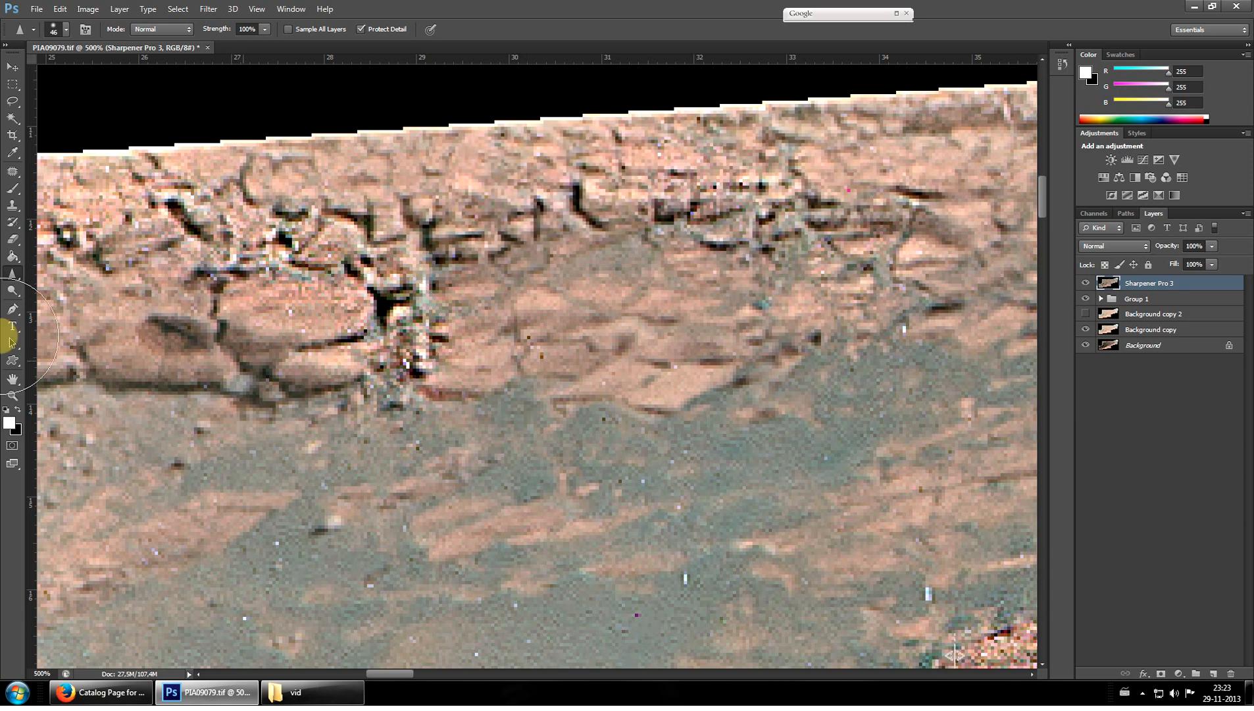
# Sharpen the dark gap beside the rounded slab near the mosaic's upper border, at 700% zoom
pyautogui.click(16, 398)
pyautogui.click(352, 329)
pyautogui.click(353, 329)
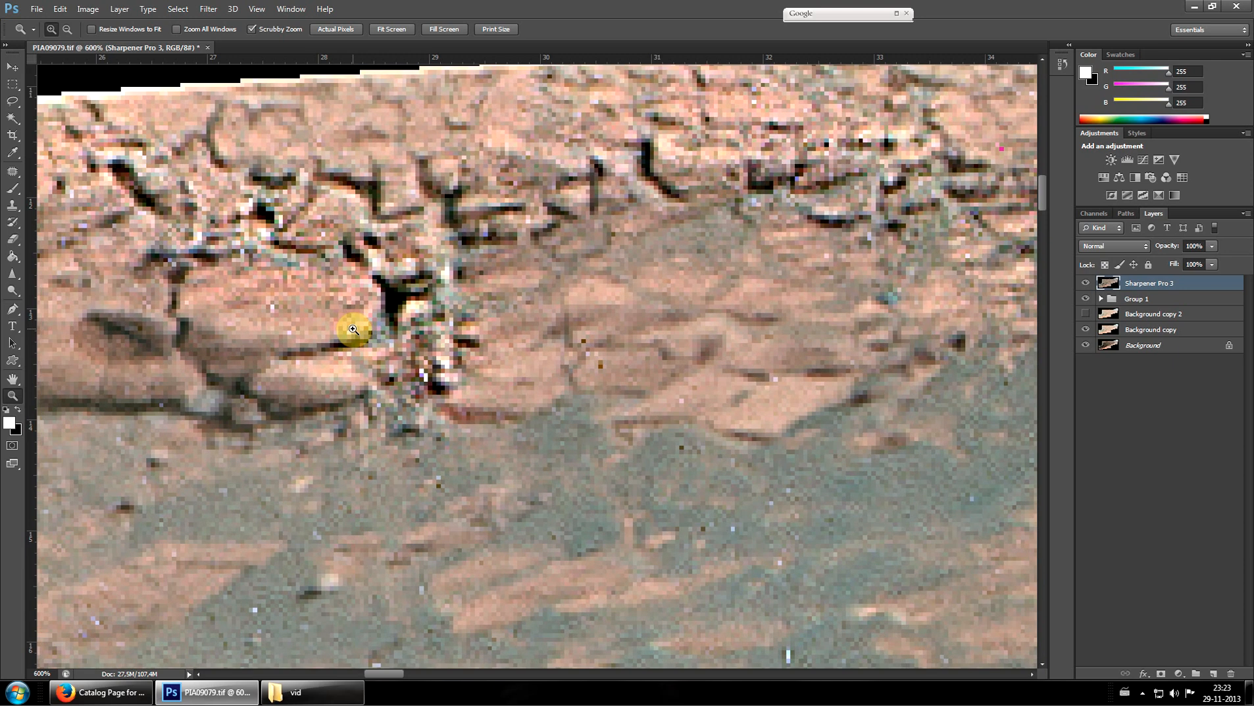
pyautogui.click(11, 280)
pyautogui.moveTo(472, 336)
pyautogui.mouseDown()
pyautogui.moveTo(415, 310)
pyautogui.moveTo(377, 267)
pyautogui.moveTo(417, 263)
pyautogui.moveTo(362, 279)
pyautogui.mouseUp()
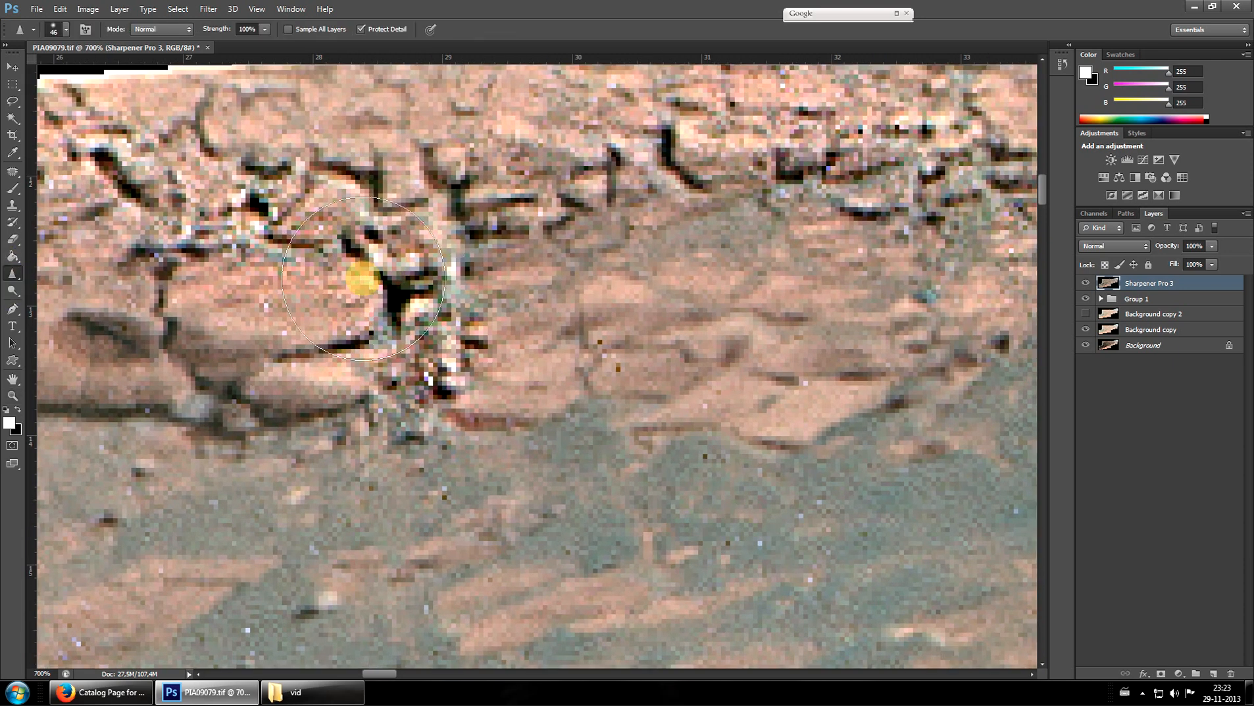
pyautogui.click(22, 70)
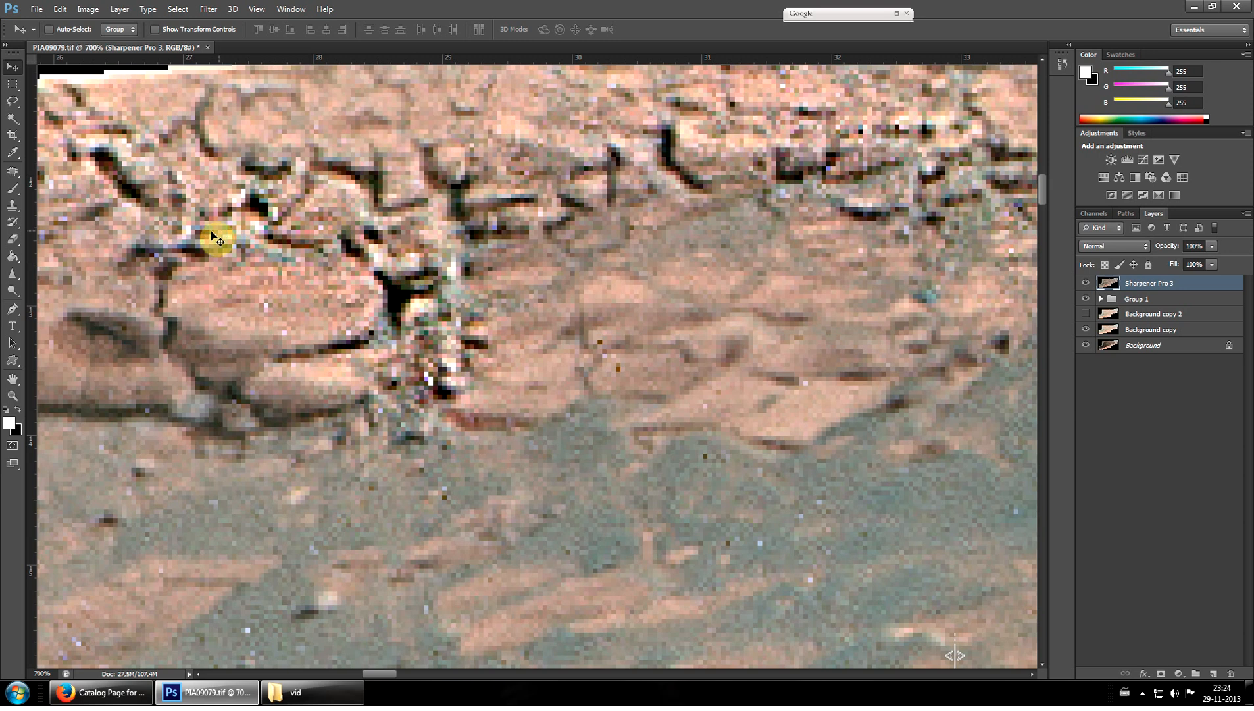
# Sharpen the long band of pale rubble below the mosaic's upper border at 400% zoom, using the Sharpen tool
pyautogui.scroll(-3, 450, 346)
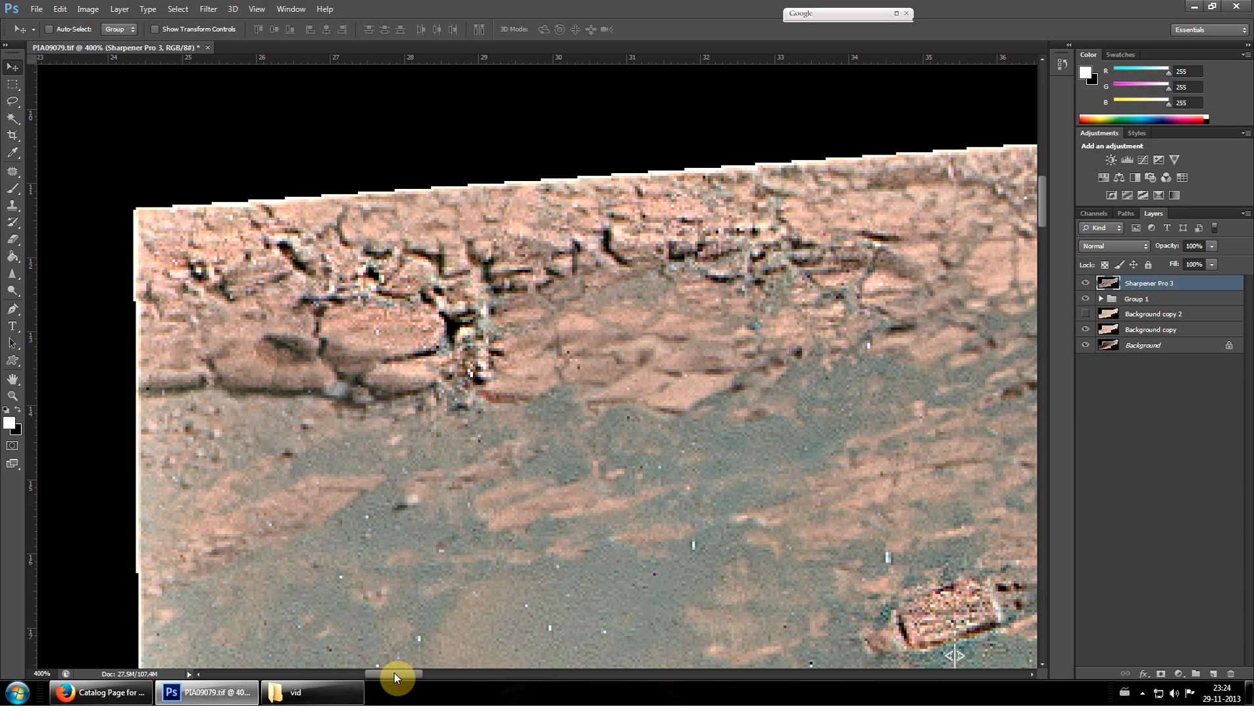
pyautogui.moveTo(394, 671); pyautogui.dragTo(443, 670)
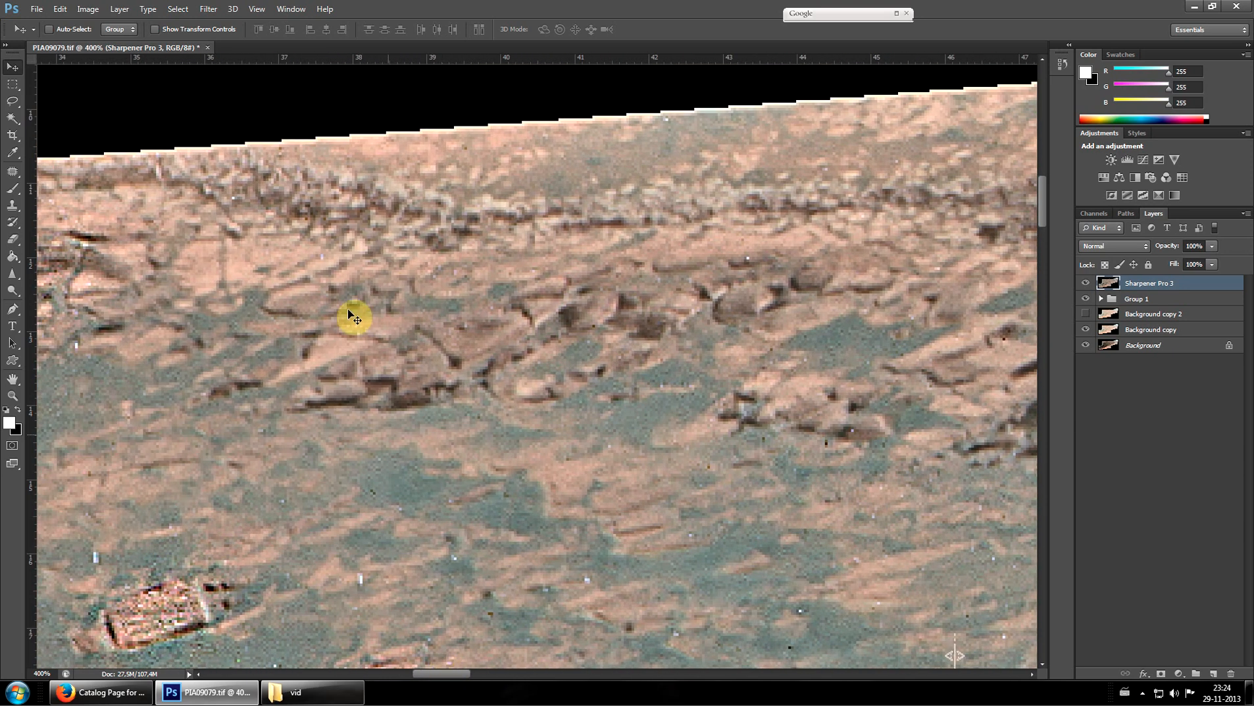
pyautogui.click(12, 293)
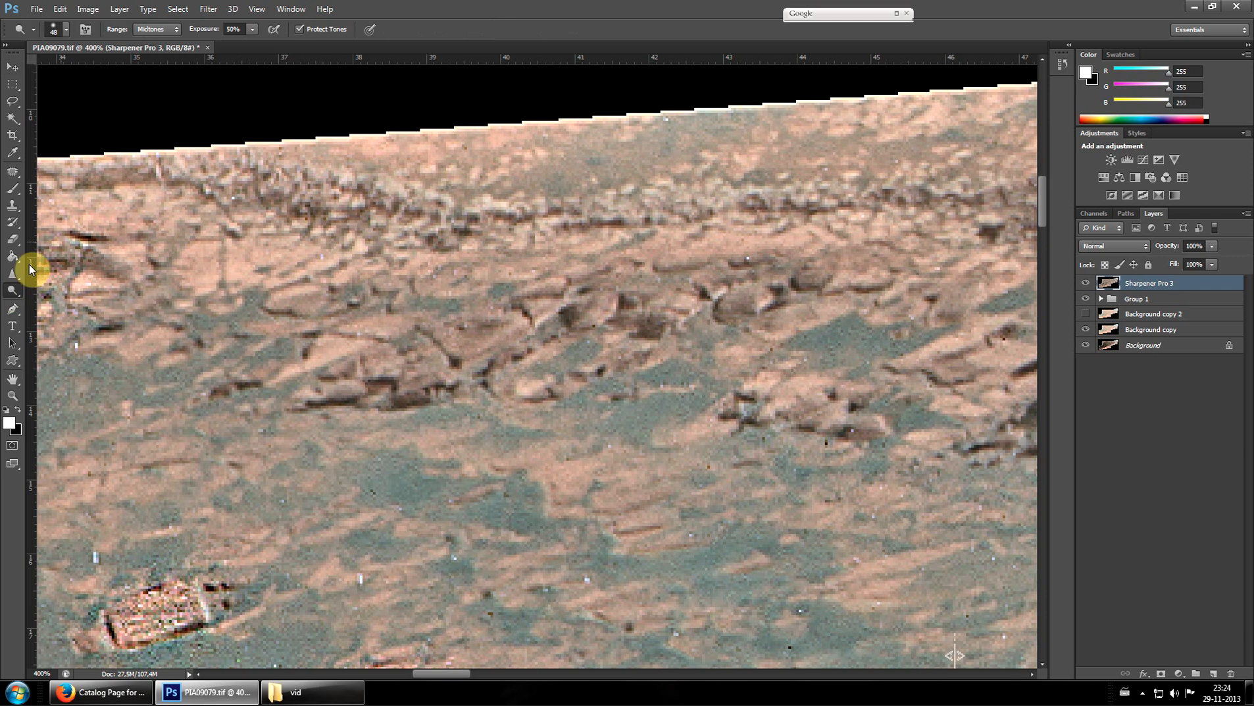
pyautogui.click(11, 276)
pyautogui.moveTo(167, 162)
pyautogui.mouseDown()
pyautogui.moveTo(441, 205)
pyautogui.moveTo(292, 218)
pyautogui.moveTo(523, 210)
pyautogui.mouseUp()
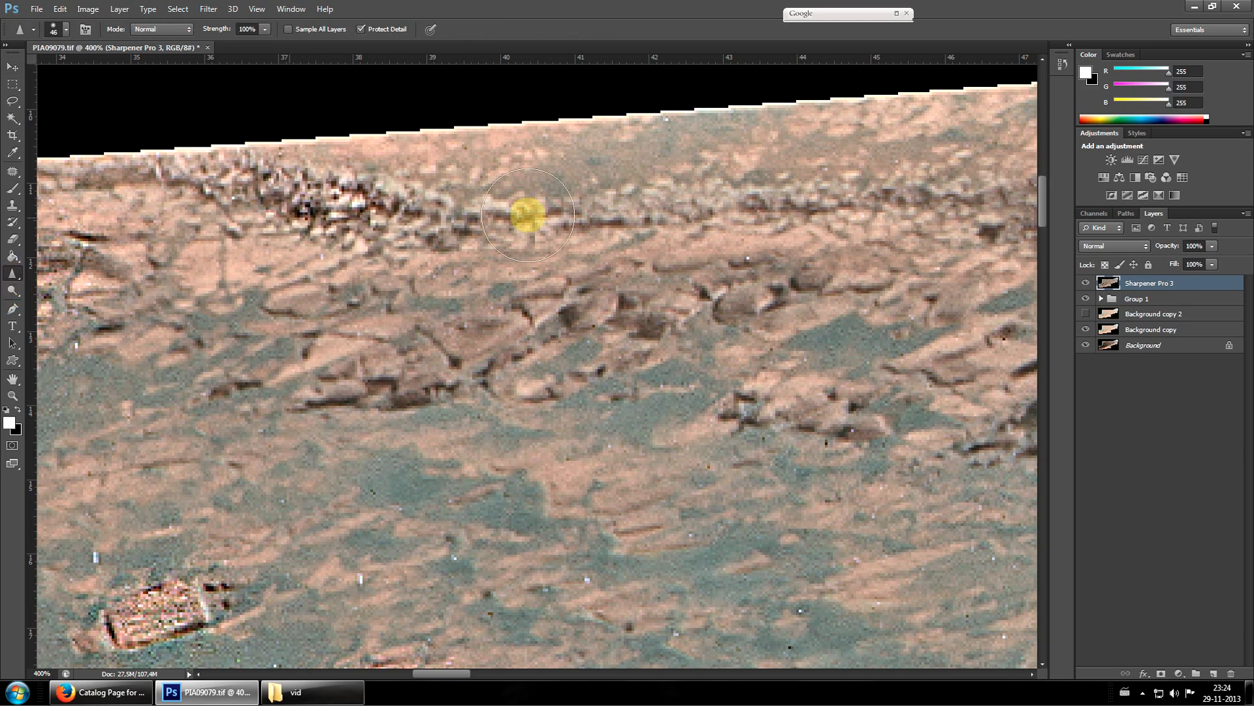
pyautogui.moveTo(689, 210); pyautogui.dragTo(961, 205)
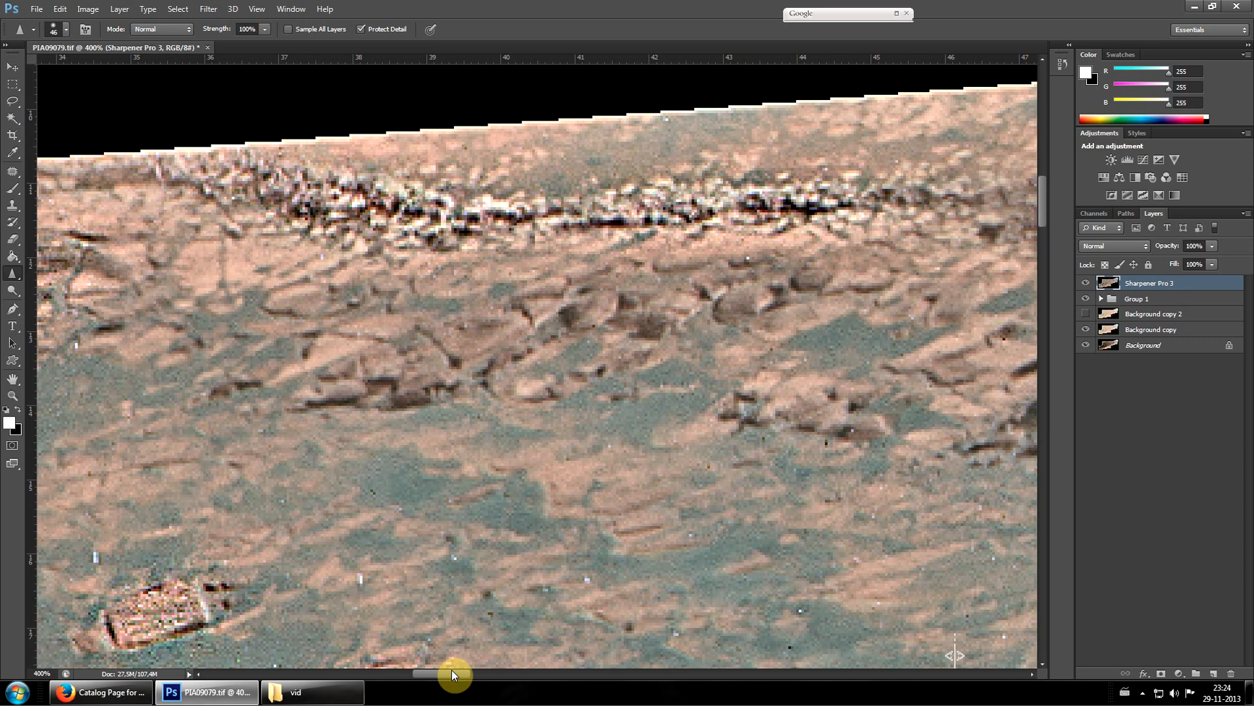
# Continue sharpening the rubble band eastward along its remaining unsharpened stretches, up to where it fades into the slope
pyautogui.moveTo(451, 671); pyautogui.dragTo(469, 667)
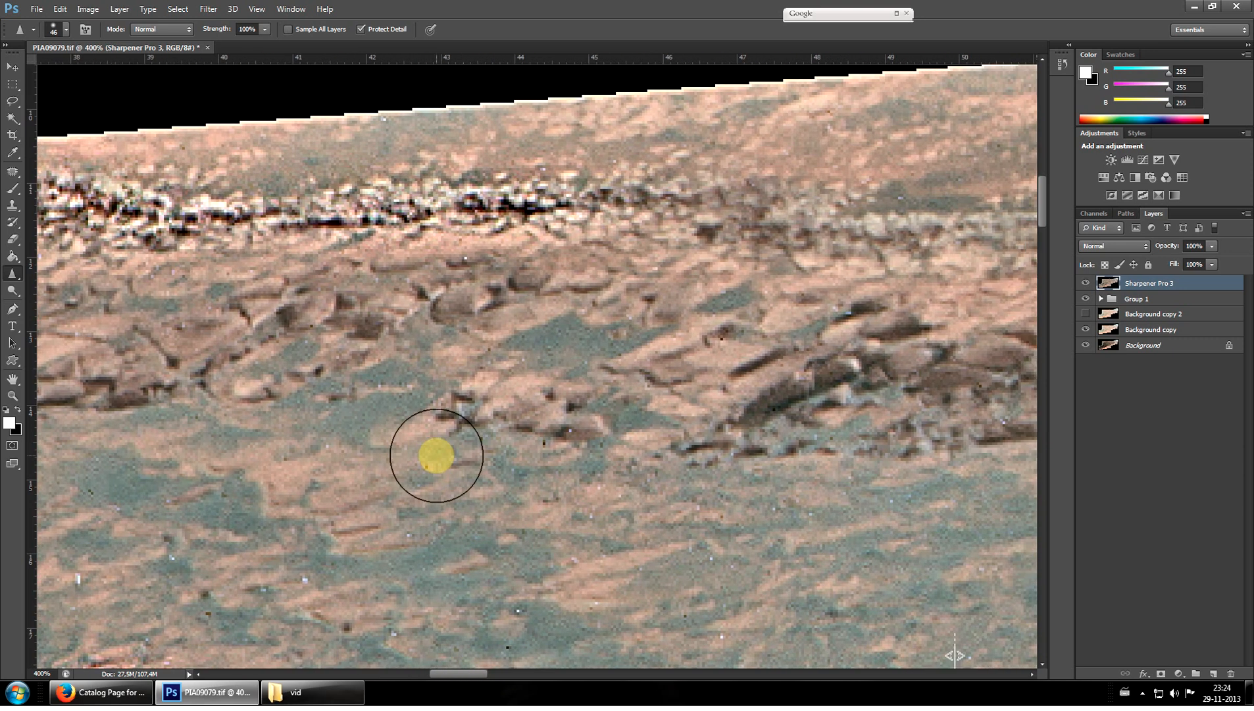
pyautogui.moveTo(474, 672); pyautogui.dragTo(478, 673)
pyautogui.moveTo(437, 175)
pyautogui.mouseDown()
pyautogui.moveTo(706, 185)
pyautogui.moveTo(750, 192)
pyautogui.moveTo(672, 212)
pyautogui.moveTo(763, 217)
pyautogui.mouseUp()
pyautogui.moveTo(955, 225); pyautogui.dragTo(658, 220)
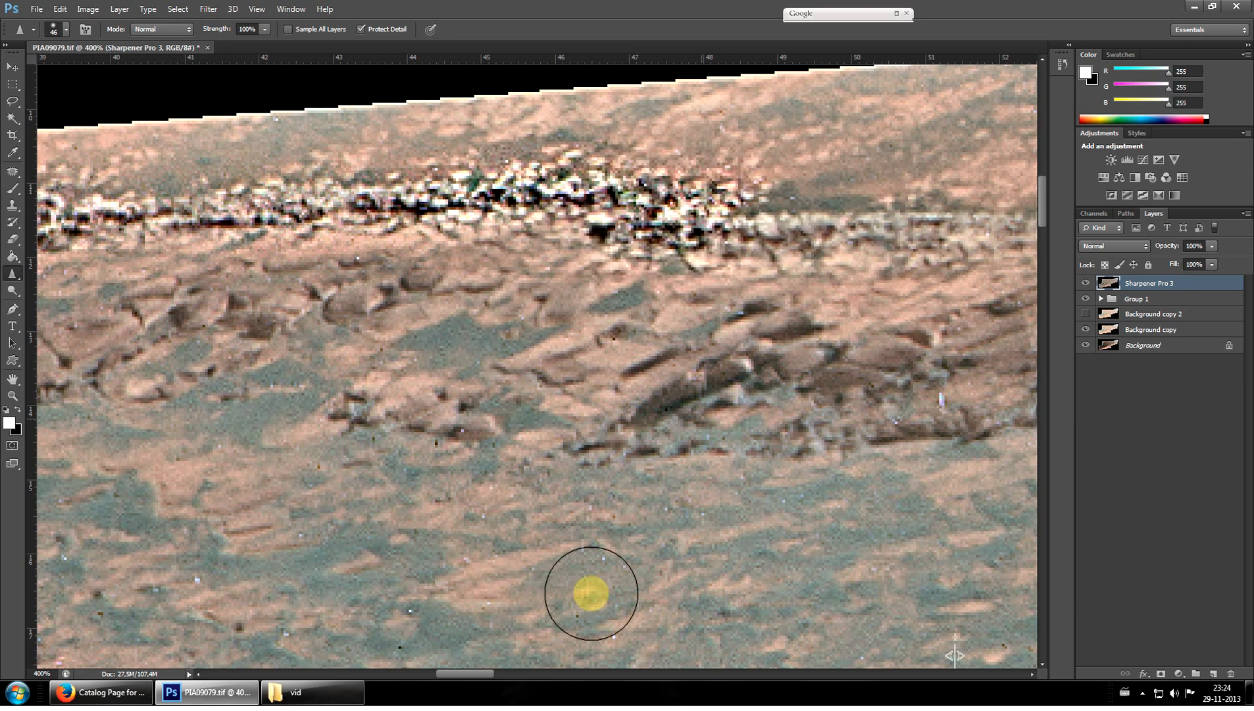
pyautogui.moveTo(467, 674); pyautogui.dragTo(488, 673)
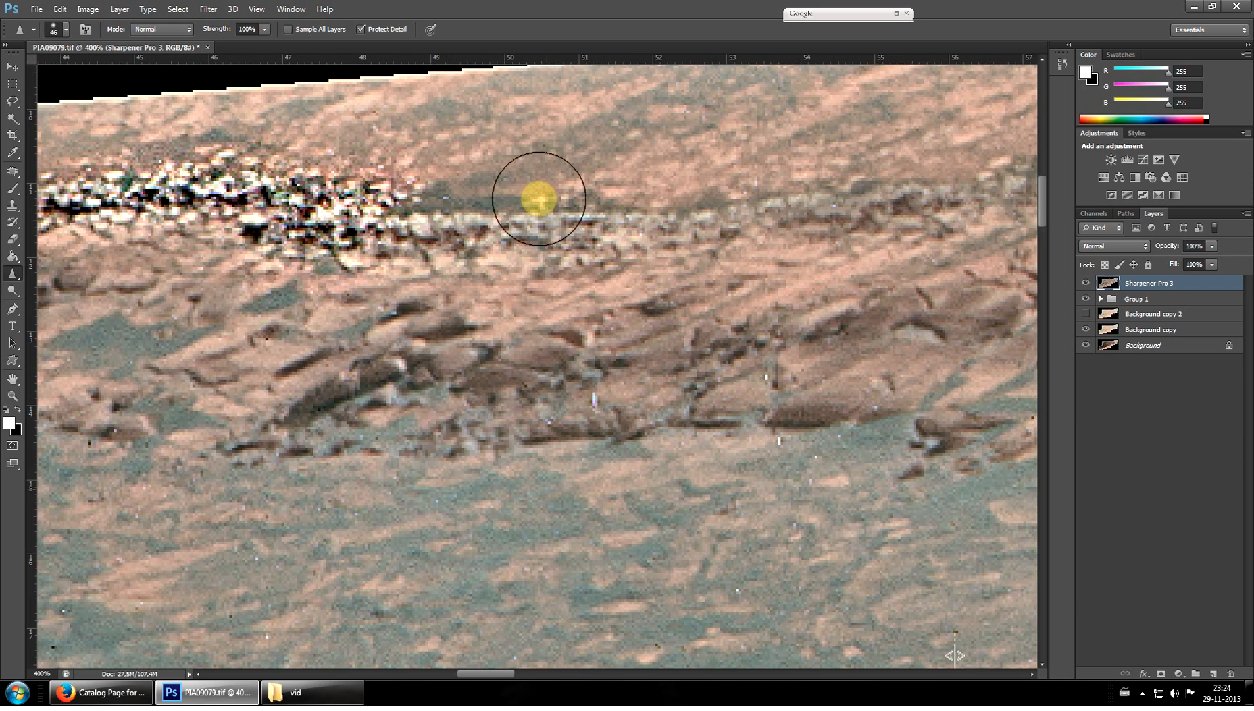
pyautogui.moveTo(536, 197)
pyautogui.mouseDown()
pyautogui.moveTo(503, 224)
pyautogui.moveTo(877, 223)
pyautogui.moveTo(812, 201)
pyautogui.moveTo(587, 201)
pyautogui.moveTo(939, 212)
pyautogui.moveTo(904, 235)
pyautogui.mouseUp()
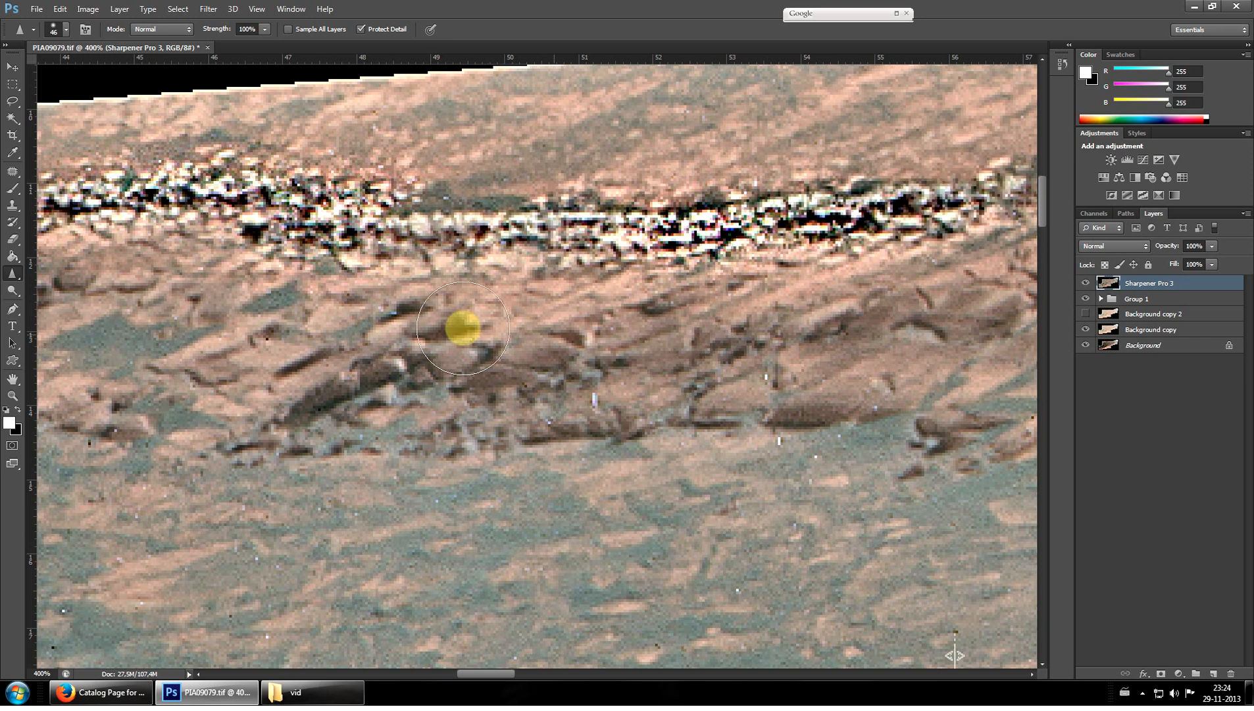
# Sharpen the dark, slanted rock layers and boulders directly below the sharpened rubble band
pyautogui.scroll(1, 405, 338)
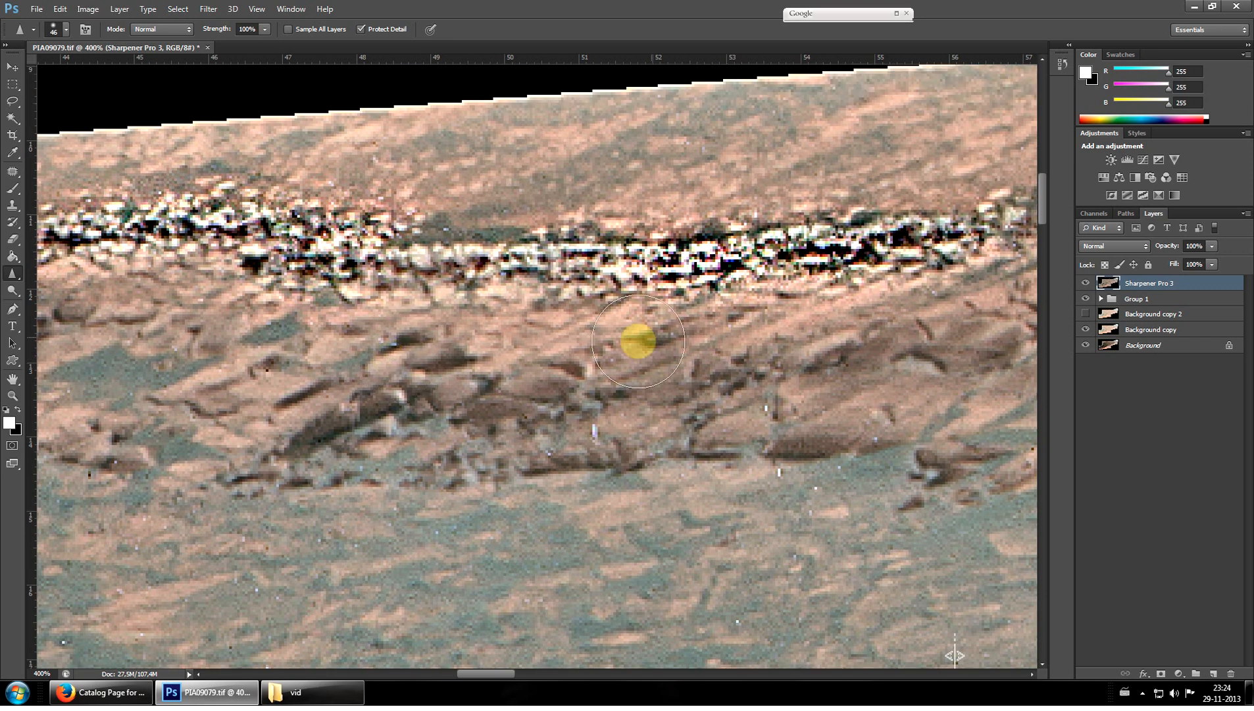
pyautogui.moveTo(645, 359)
pyautogui.mouseDown()
pyautogui.moveTo(585, 372)
pyautogui.moveTo(598, 364)
pyautogui.mouseUp()
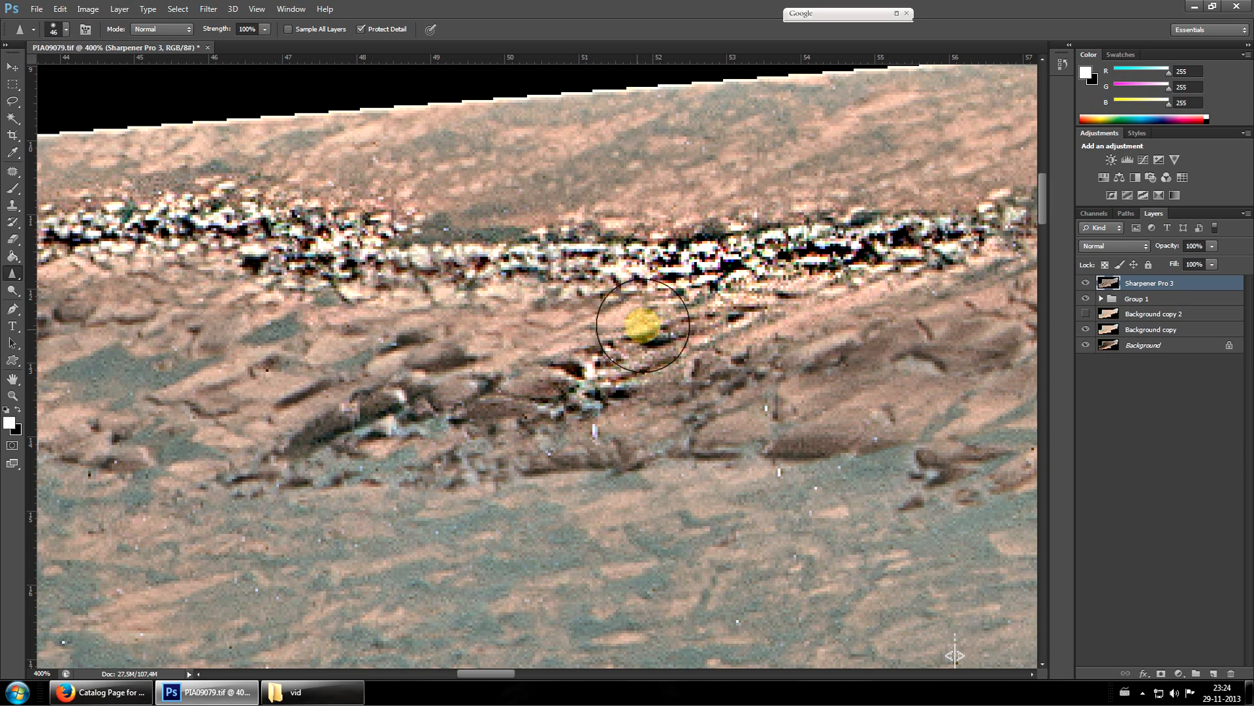
pyautogui.moveTo(642, 325)
pyautogui.mouseDown()
pyautogui.moveTo(419, 404)
pyautogui.moveTo(641, 384)
pyautogui.moveTo(867, 283)
pyautogui.moveTo(418, 399)
pyautogui.moveTo(449, 399)
pyautogui.moveTo(179, 440)
pyautogui.moveTo(404, 388)
pyautogui.moveTo(410, 320)
pyautogui.moveTo(236, 364)
pyautogui.moveTo(327, 366)
pyautogui.moveTo(261, 550)
pyautogui.mouseUp()
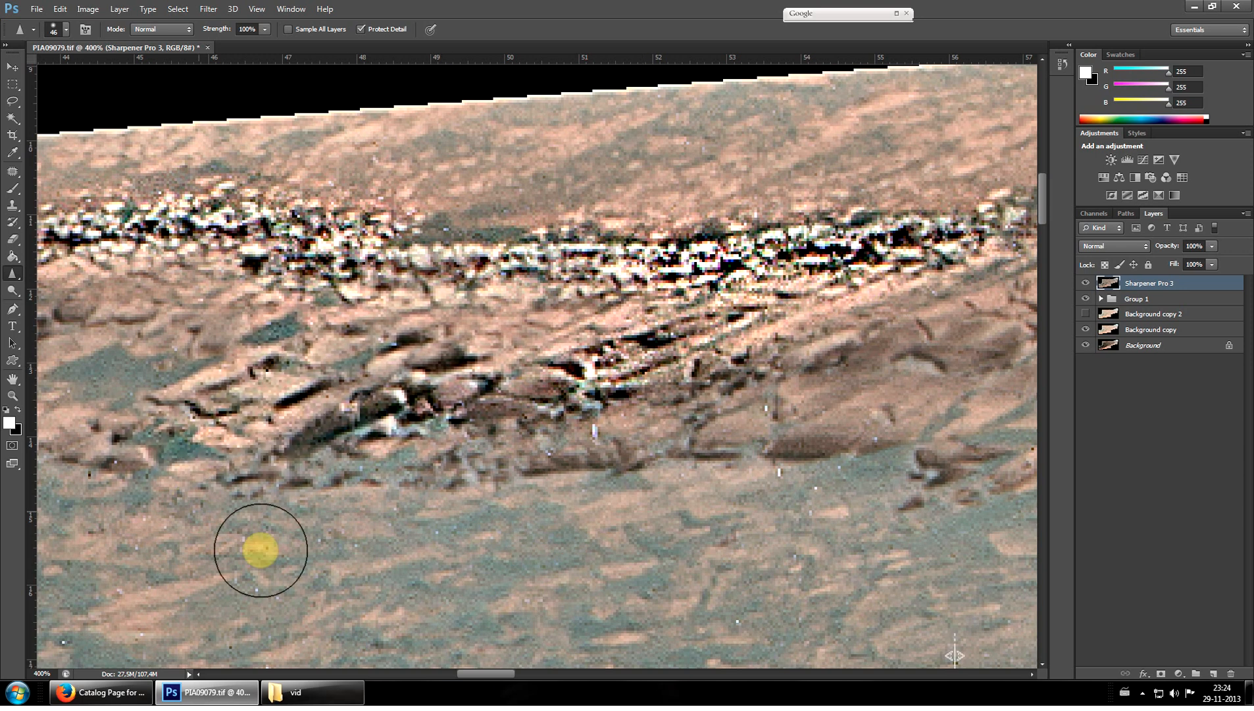
# Inspect the slanted rock layers at 500% zoom and sharpen the dark lower edge where they meet the bluish ground
pyautogui.click(13, 394)
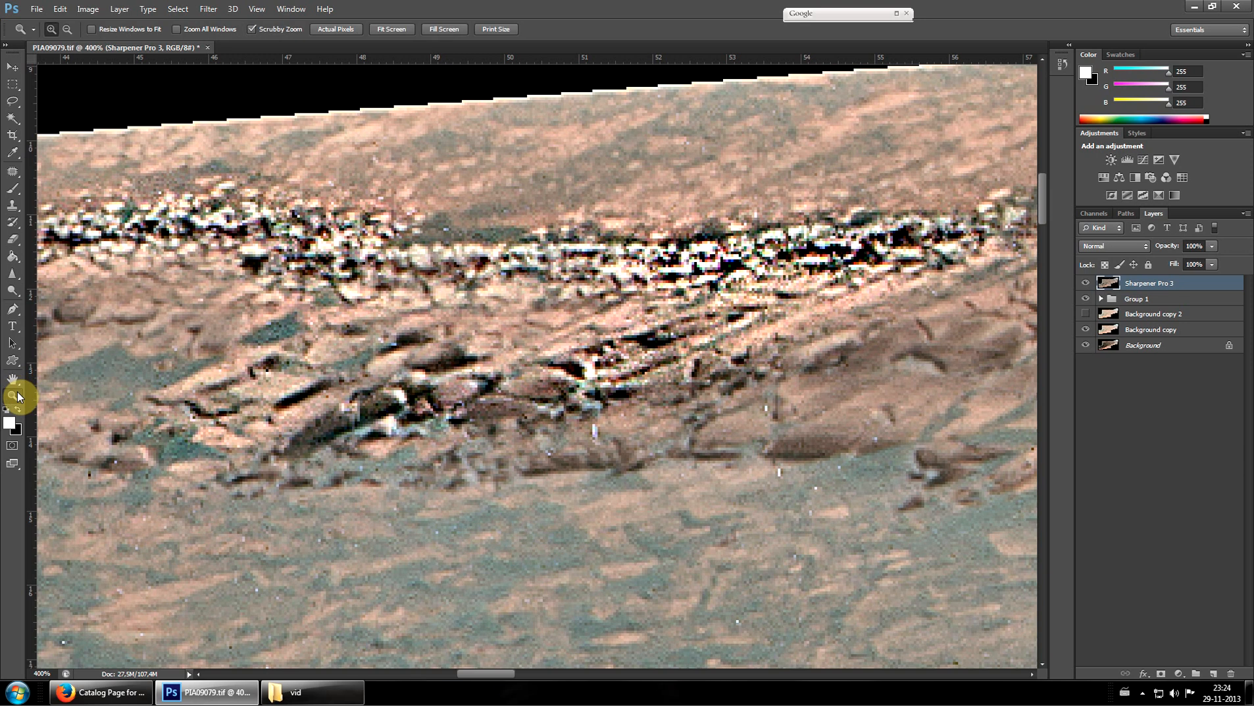
pyautogui.click(156, 406)
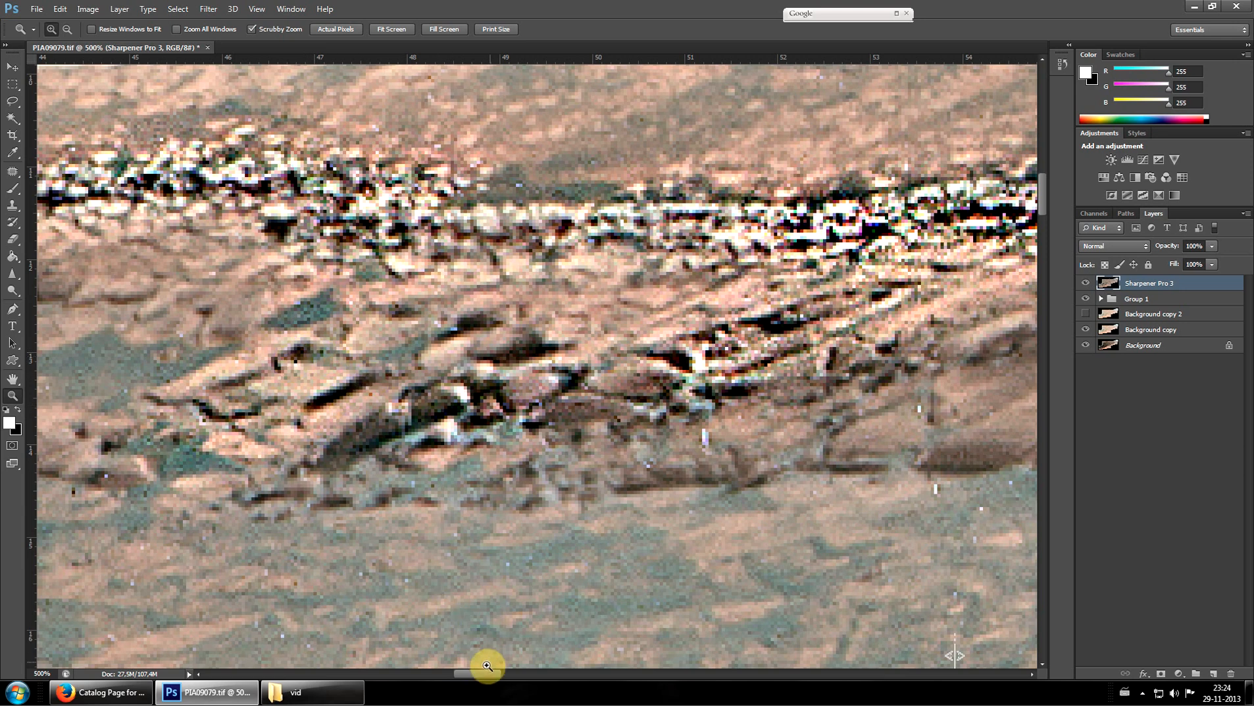
pyautogui.moveTo(480, 677); pyautogui.dragTo(473, 661)
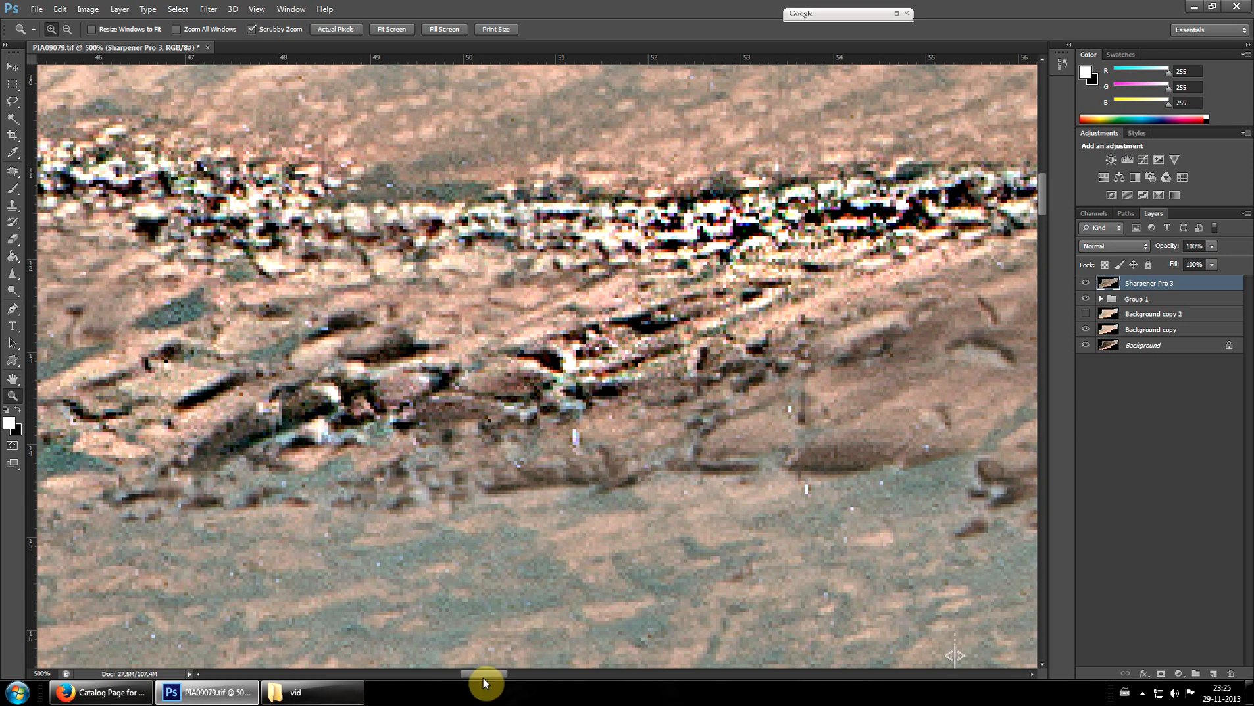
pyautogui.moveTo(482, 678); pyautogui.dragTo(489, 675)
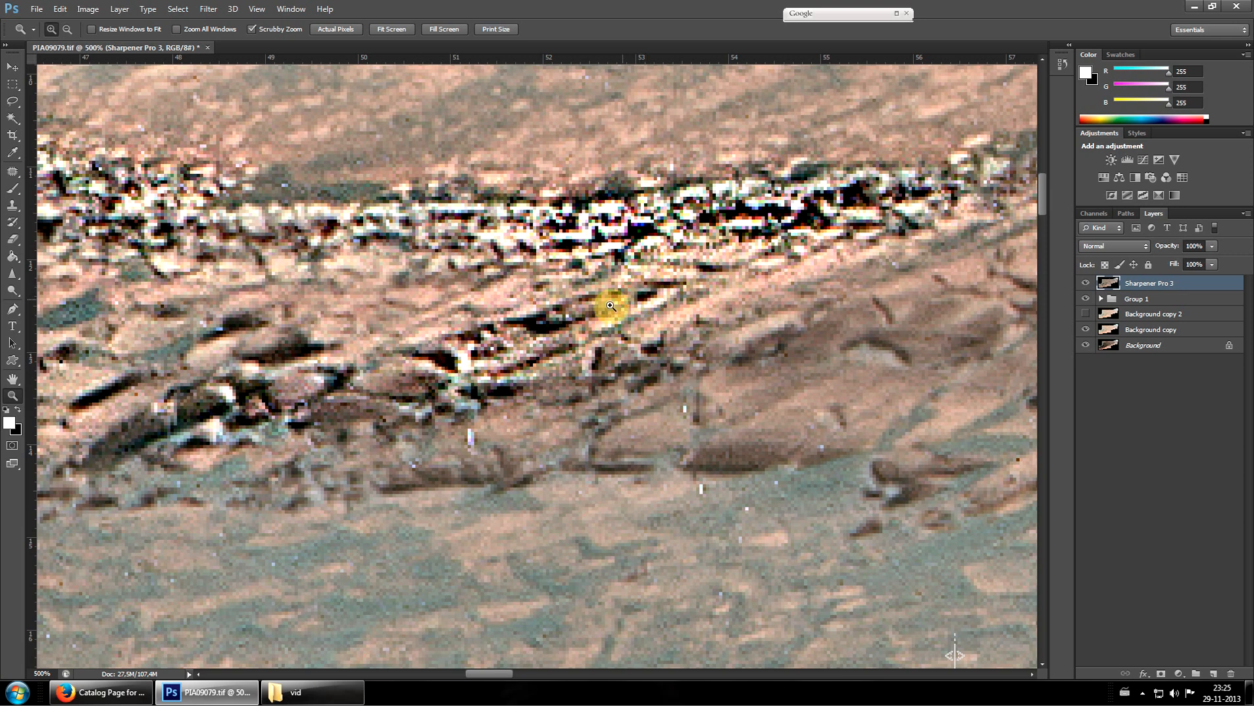
pyautogui.click(11, 275)
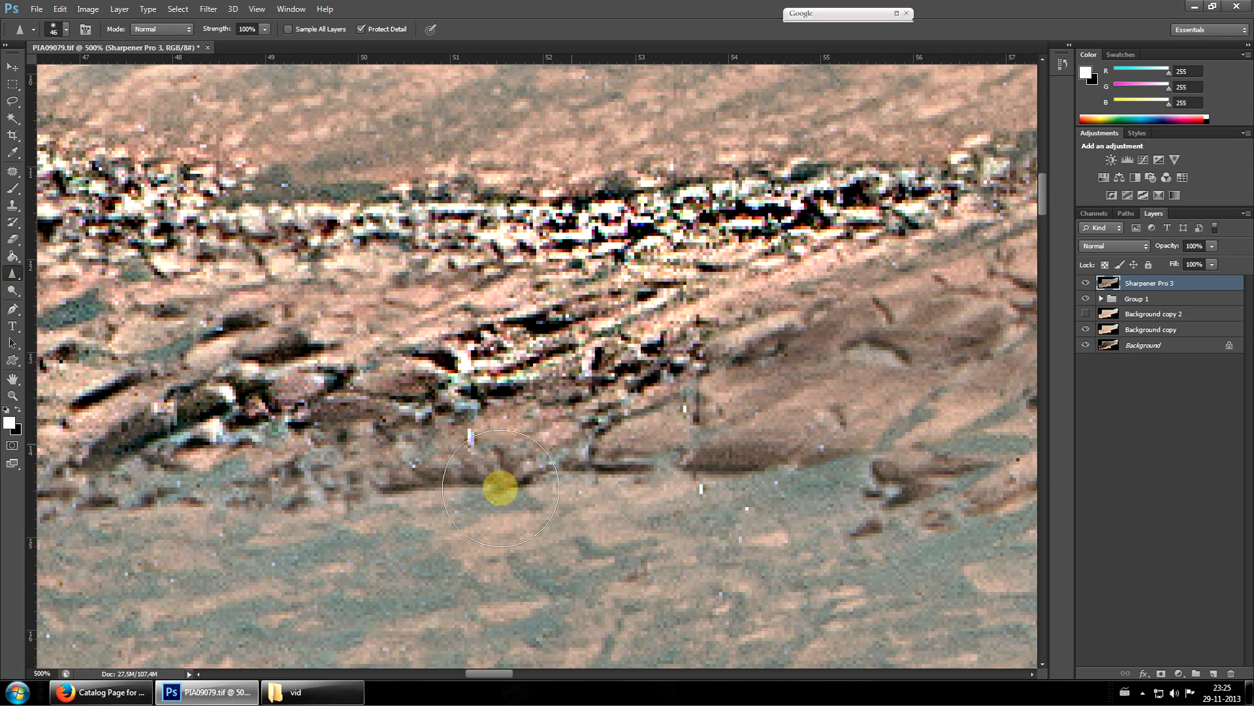
pyautogui.moveTo(500, 488)
pyautogui.mouseDown()
pyautogui.moveTo(764, 464)
pyautogui.moveTo(213, 491)
pyautogui.moveTo(441, 454)
pyautogui.moveTo(849, 442)
pyautogui.moveTo(822, 469)
pyautogui.mouseUp()
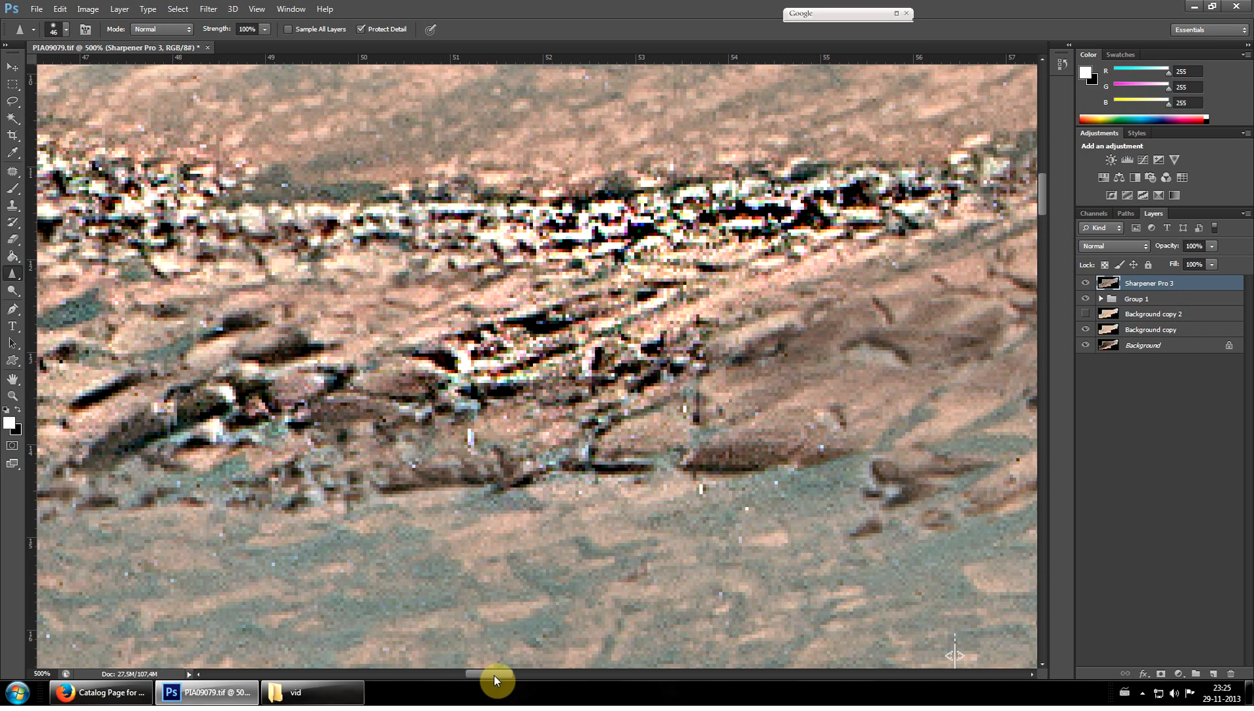
pyautogui.moveTo(493, 673); pyautogui.dragTo(509, 674)
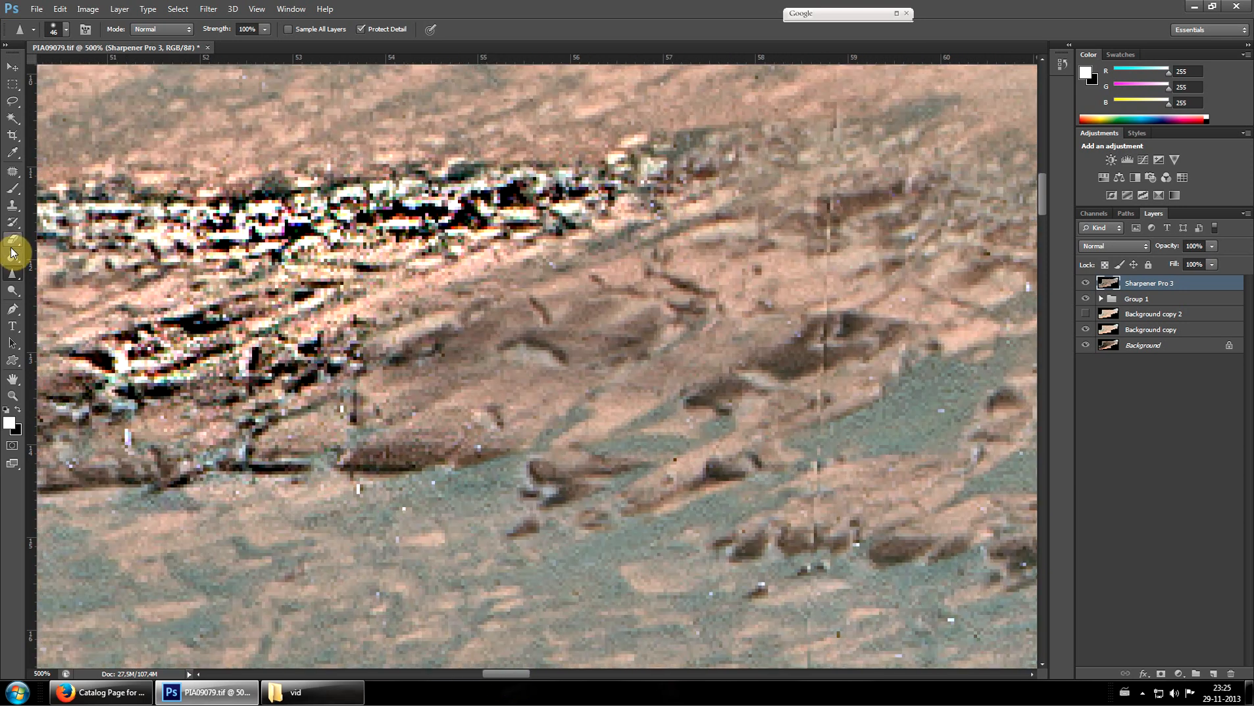
pyautogui.click(14, 291)
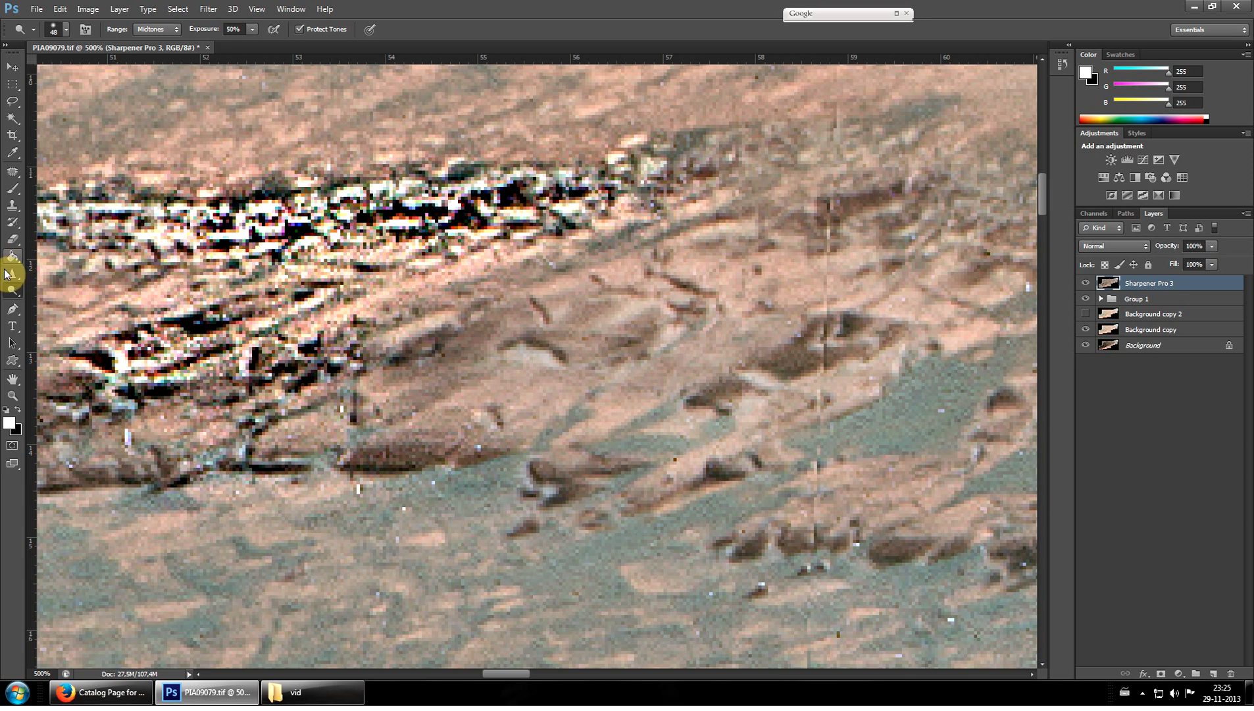
pyautogui.moveTo(731, 314)
pyautogui.mouseDown()
pyautogui.moveTo(666, 365)
pyautogui.moveTo(528, 406)
pyautogui.mouseUp()
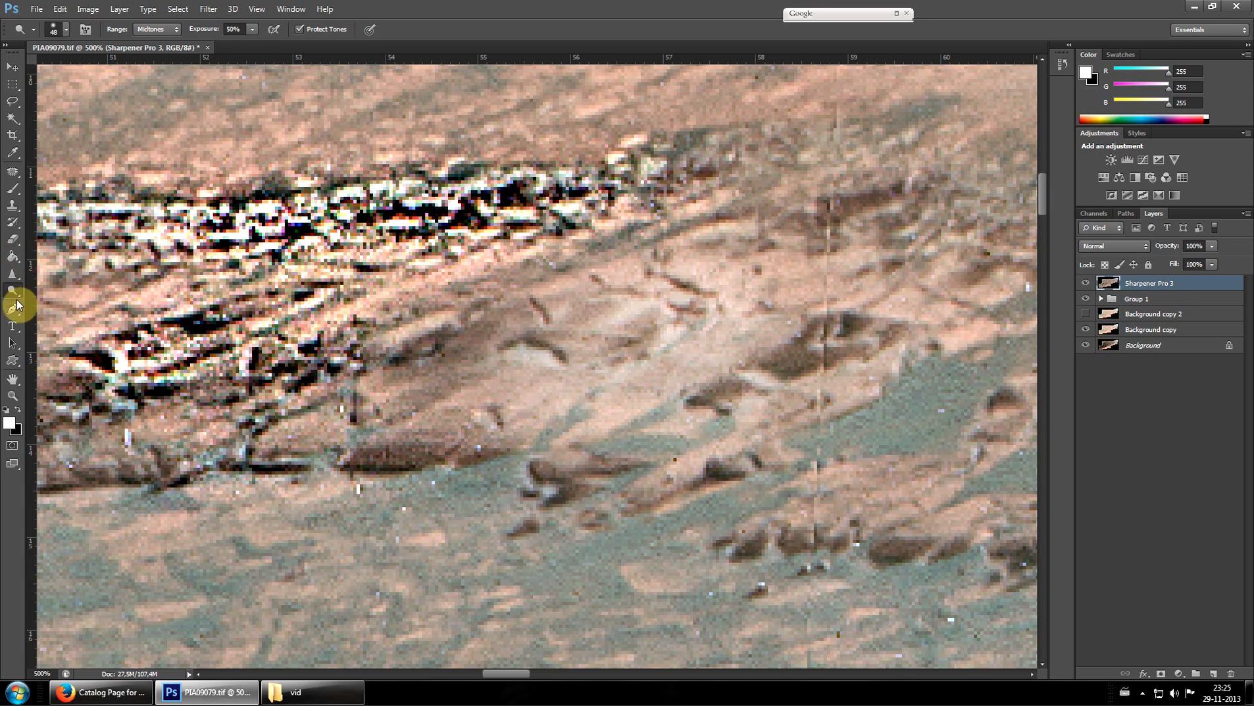
pyautogui.hotkey('ctrl', 'z')
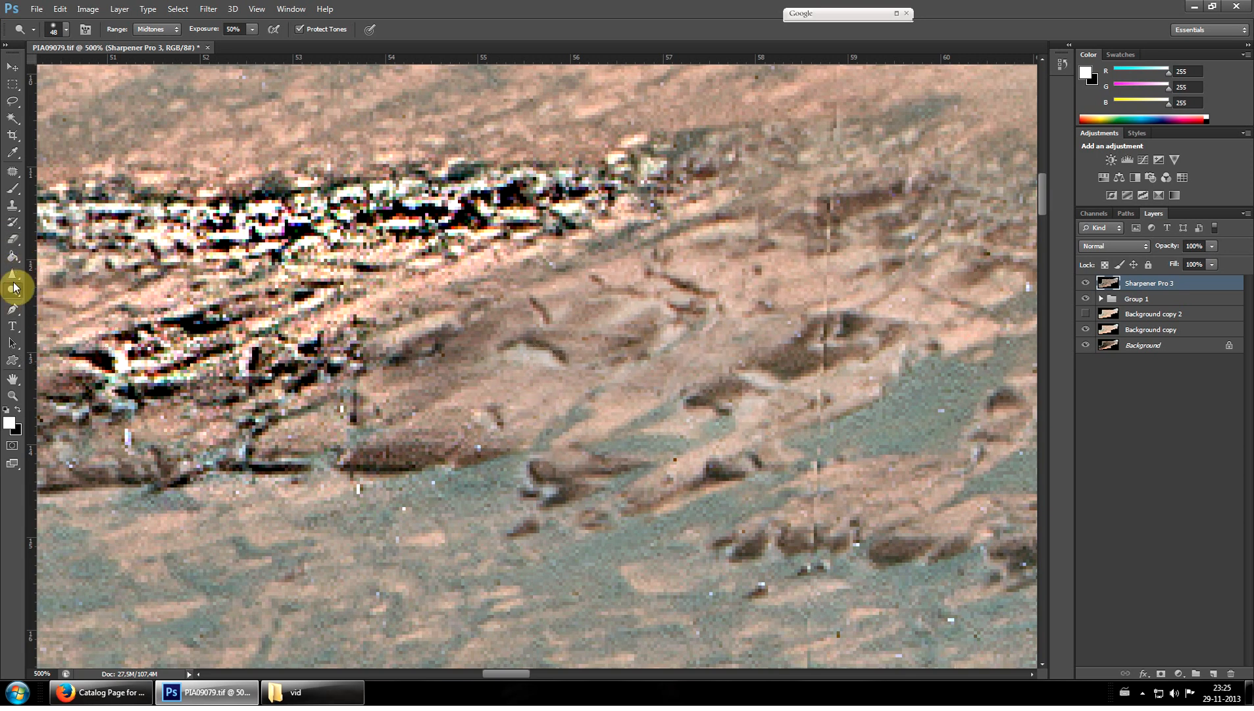
# Sharpen the curved cracks and dark hollows on the slope past the rubble band, plus the row of dark blocks below
pyautogui.click(14, 278)
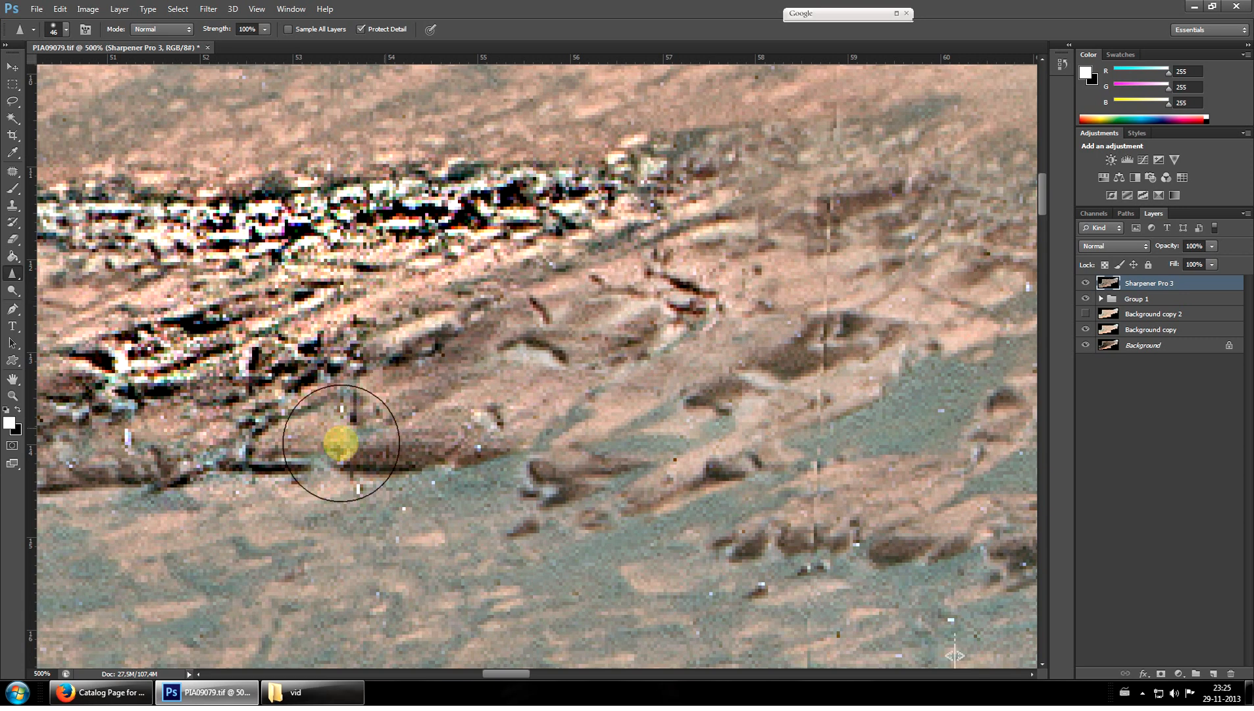
pyautogui.moveTo(340, 443)
pyautogui.mouseDown()
pyautogui.moveTo(362, 464)
pyautogui.moveTo(511, 441)
pyautogui.moveTo(537, 448)
pyautogui.moveTo(541, 485)
pyautogui.moveTo(782, 463)
pyautogui.moveTo(733, 451)
pyautogui.moveTo(762, 409)
pyautogui.moveTo(760, 429)
pyautogui.moveTo(883, 338)
pyautogui.moveTo(830, 310)
pyautogui.moveTo(759, 384)
pyautogui.moveTo(837, 311)
pyautogui.moveTo(912, 271)
pyautogui.moveTo(949, 202)
pyautogui.moveTo(926, 253)
pyautogui.moveTo(951, 215)
pyautogui.moveTo(892, 193)
pyautogui.moveTo(615, 155)
pyautogui.moveTo(701, 142)
pyautogui.moveTo(912, 149)
pyautogui.moveTo(945, 190)
pyautogui.mouseUp()
pyautogui.moveTo(504, 676); pyautogui.dragTo(523, 677)
pyautogui.moveTo(544, 531)
pyautogui.mouseDown()
pyautogui.moveTo(445, 423)
pyautogui.moveTo(601, 374)
pyautogui.moveTo(669, 273)
pyautogui.moveTo(662, 260)
pyautogui.moveTo(771, 221)
pyautogui.moveTo(780, 250)
pyautogui.moveTo(843, 259)
pyautogui.moveTo(807, 281)
pyautogui.moveTo(830, 296)
pyautogui.moveTo(737, 295)
pyautogui.moveTo(519, 251)
pyautogui.moveTo(509, 227)
pyautogui.moveTo(445, 226)
pyautogui.moveTo(605, 297)
pyautogui.moveTo(725, 381)
pyautogui.moveTo(702, 406)
pyautogui.moveTo(768, 390)
pyautogui.moveTo(673, 467)
pyautogui.moveTo(487, 574)
pyautogui.moveTo(476, 524)
pyautogui.moveTo(674, 542)
pyautogui.moveTo(684, 617)
pyautogui.mouseUp()
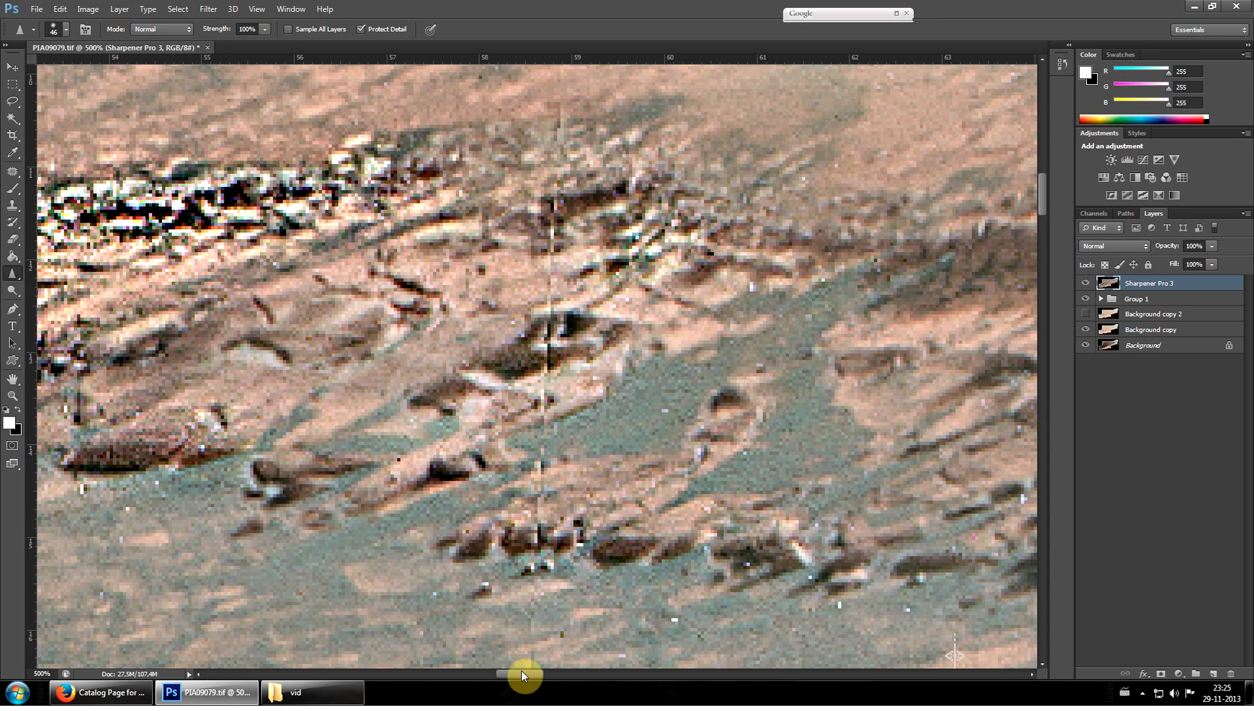
# Sharpen the pale streaked slope above the dark shadowed ledge farther along the mosaic, at 500% zoom and 100% strength
pyautogui.moveTo(521, 674); pyautogui.dragTo(586, 675)
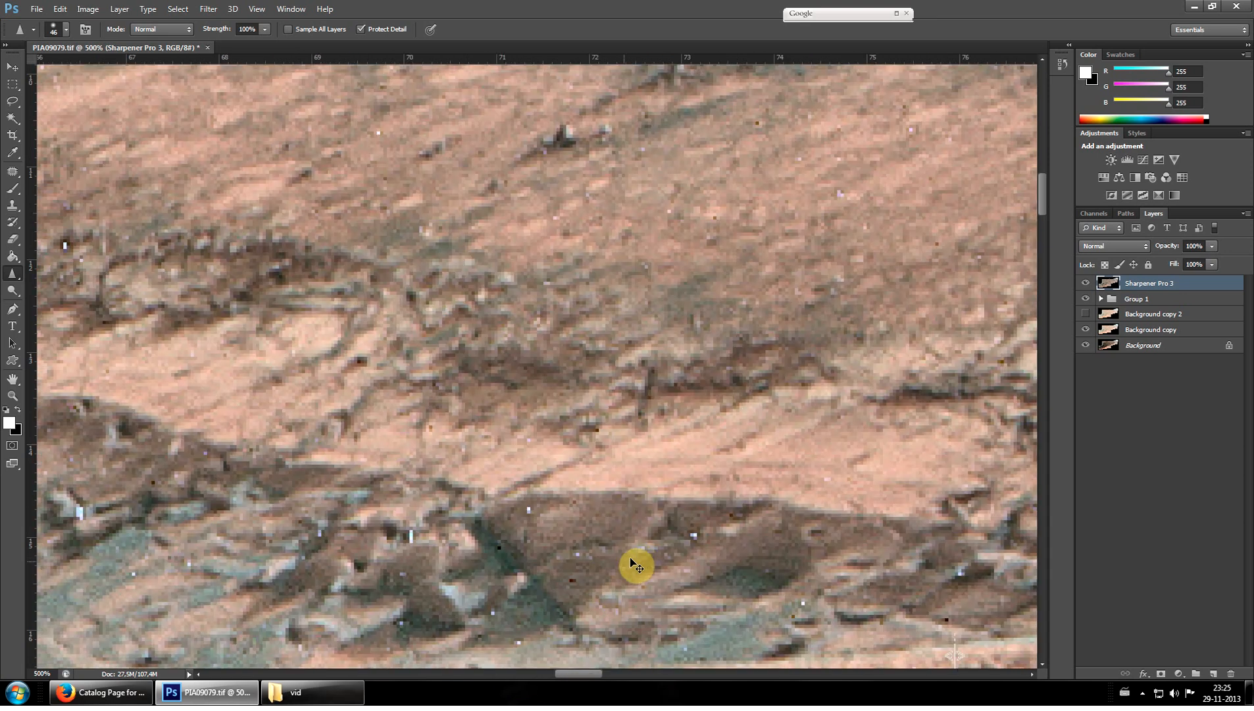
pyautogui.hotkey('ctrl', '-')
pyautogui.hotkey('ctrl', '-')
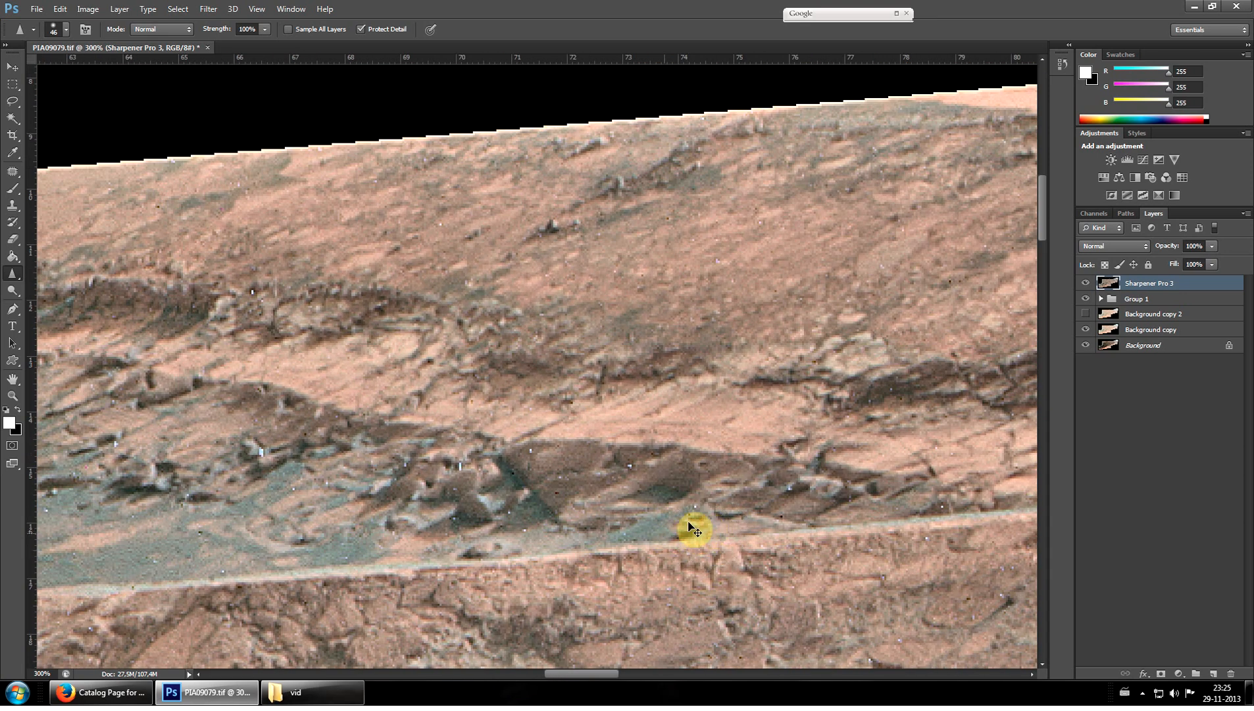
pyautogui.hotkey('ctrl', '+')
pyautogui.hotkey('ctrl', '+')
pyautogui.moveTo(777, 461)
pyautogui.mouseDown()
pyautogui.moveTo(919, 437)
pyautogui.moveTo(874, 430)
pyautogui.moveTo(898, 428)
pyautogui.moveTo(915, 405)
pyautogui.mouseUp()
pyautogui.moveTo(854, 455)
pyautogui.mouseDown()
pyautogui.moveTo(891, 420)
pyautogui.moveTo(840, 453)
pyautogui.moveTo(708, 485)
pyautogui.moveTo(692, 434)
pyautogui.moveTo(739, 386)
pyautogui.moveTo(580, 493)
pyautogui.moveTo(691, 419)
pyautogui.moveTo(630, 442)
pyautogui.moveTo(792, 479)
pyautogui.moveTo(915, 433)
pyautogui.moveTo(831, 487)
pyautogui.moveTo(574, 447)
pyautogui.moveTo(573, 458)
pyautogui.mouseUp()
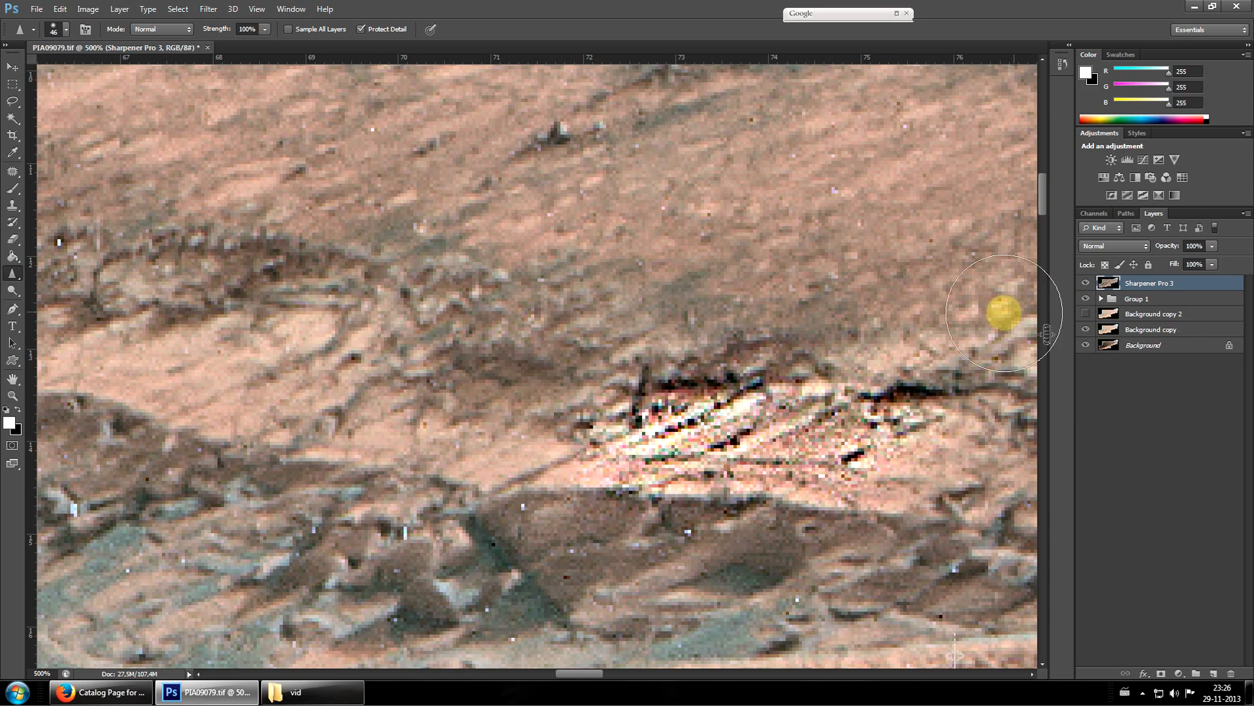
# Undo the last sharpening strokes on the pale streaked slope
pyautogui.click(145, 29)
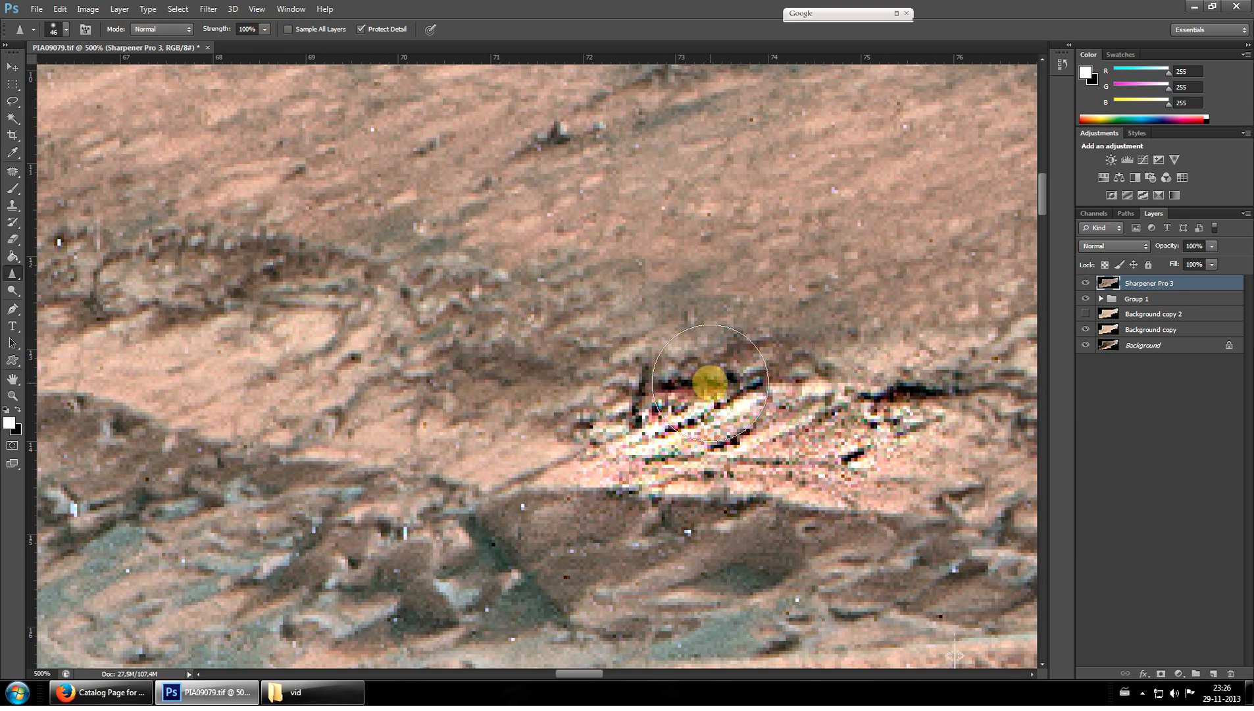
pyautogui.hotkey('ctrl', 'z')
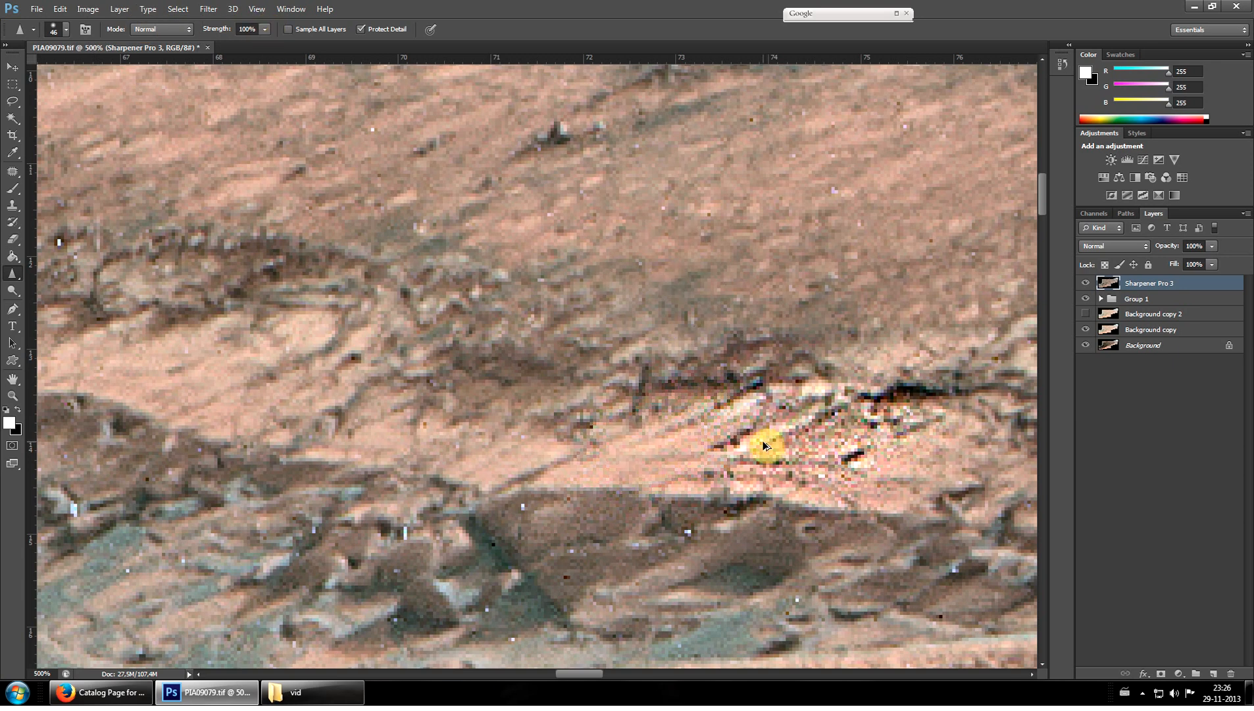
pyautogui.hotkey('ctrl', 'z')
pyautogui.hotkey('ctrl', 'alt', 'z')
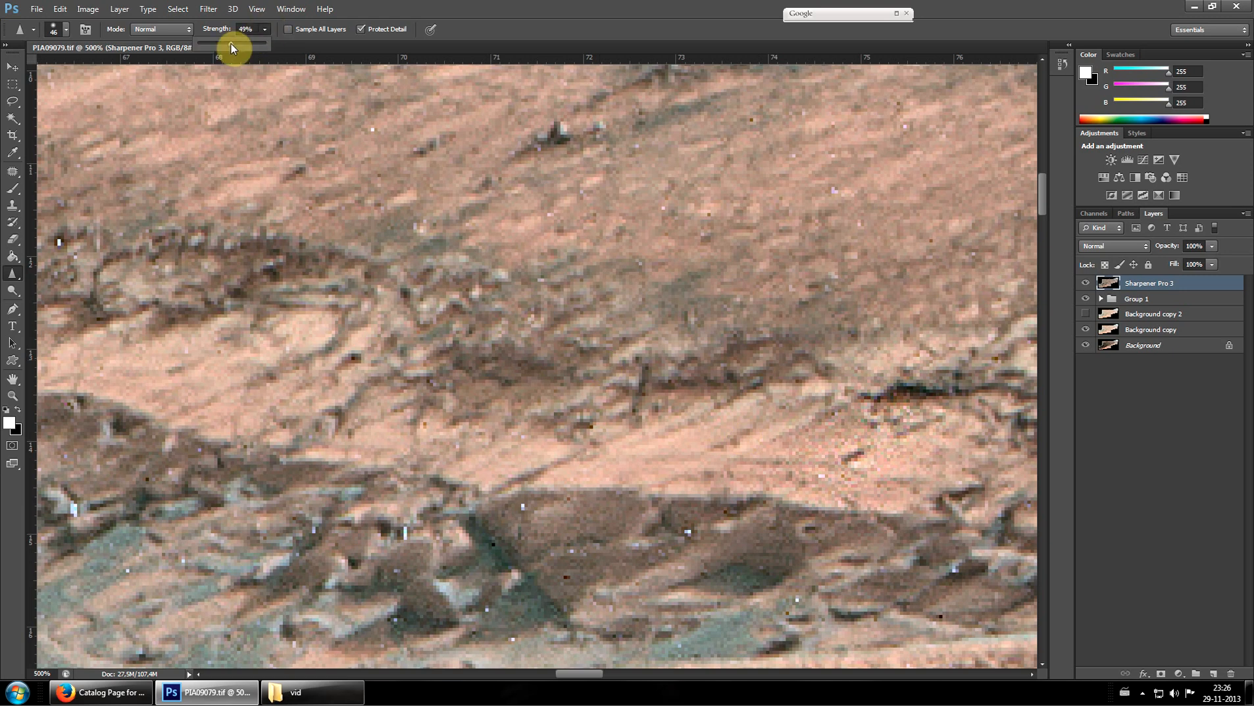
# Sharpen the pale streaked slope above the shadowed ledge again with the Sharpen tool's strength at 49%
pyautogui.click(840, 404)
pyautogui.moveTo(781, 431)
pyautogui.mouseDown()
pyautogui.moveTo(690, 465)
pyautogui.moveTo(626, 440)
pyautogui.moveTo(646, 436)
pyautogui.moveTo(623, 451)
pyautogui.moveTo(766, 384)
pyautogui.moveTo(617, 454)
pyautogui.moveTo(739, 398)
pyautogui.moveTo(826, 459)
pyautogui.moveTo(778, 467)
pyautogui.moveTo(905, 456)
pyautogui.moveTo(950, 376)
pyautogui.moveTo(897, 469)
pyautogui.moveTo(920, 487)
pyautogui.moveTo(605, 528)
pyautogui.moveTo(766, 417)
pyautogui.moveTo(860, 381)
pyautogui.moveTo(654, 514)
pyautogui.moveTo(693, 438)
pyautogui.moveTo(570, 462)
pyautogui.moveTo(590, 453)
pyautogui.moveTo(554, 484)
pyautogui.moveTo(873, 481)
pyautogui.mouseUp()
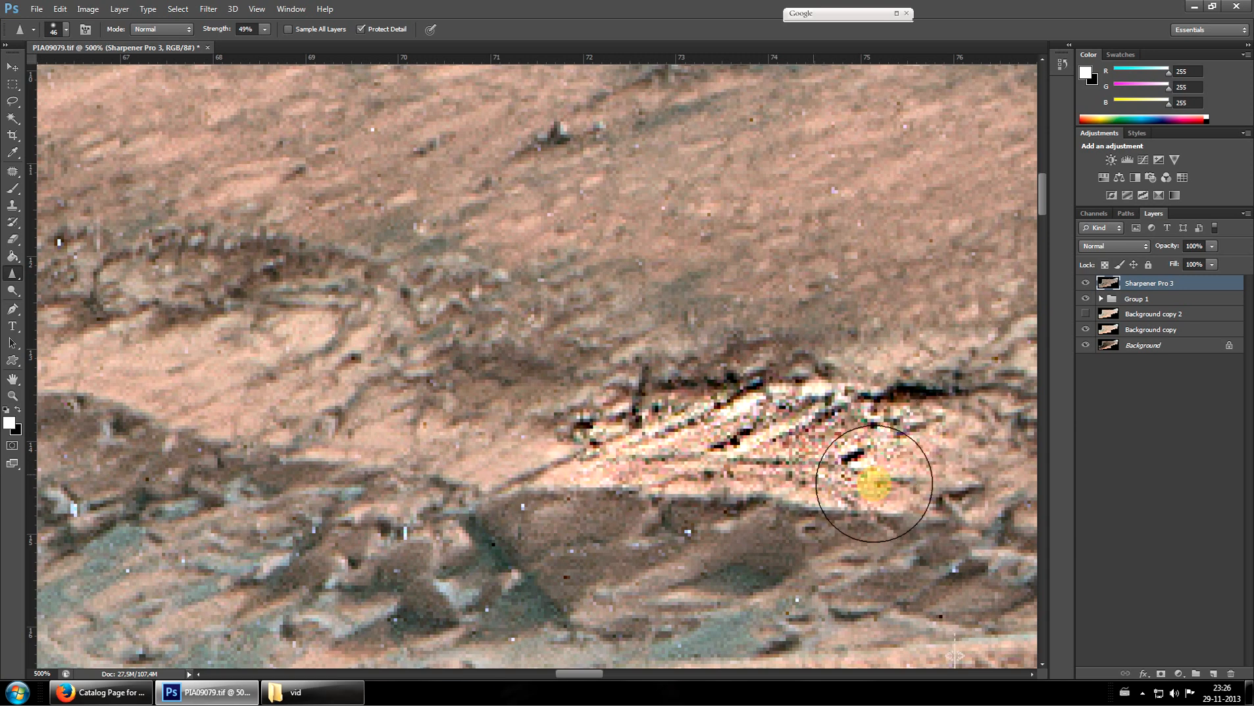
pyautogui.click(7, 64)
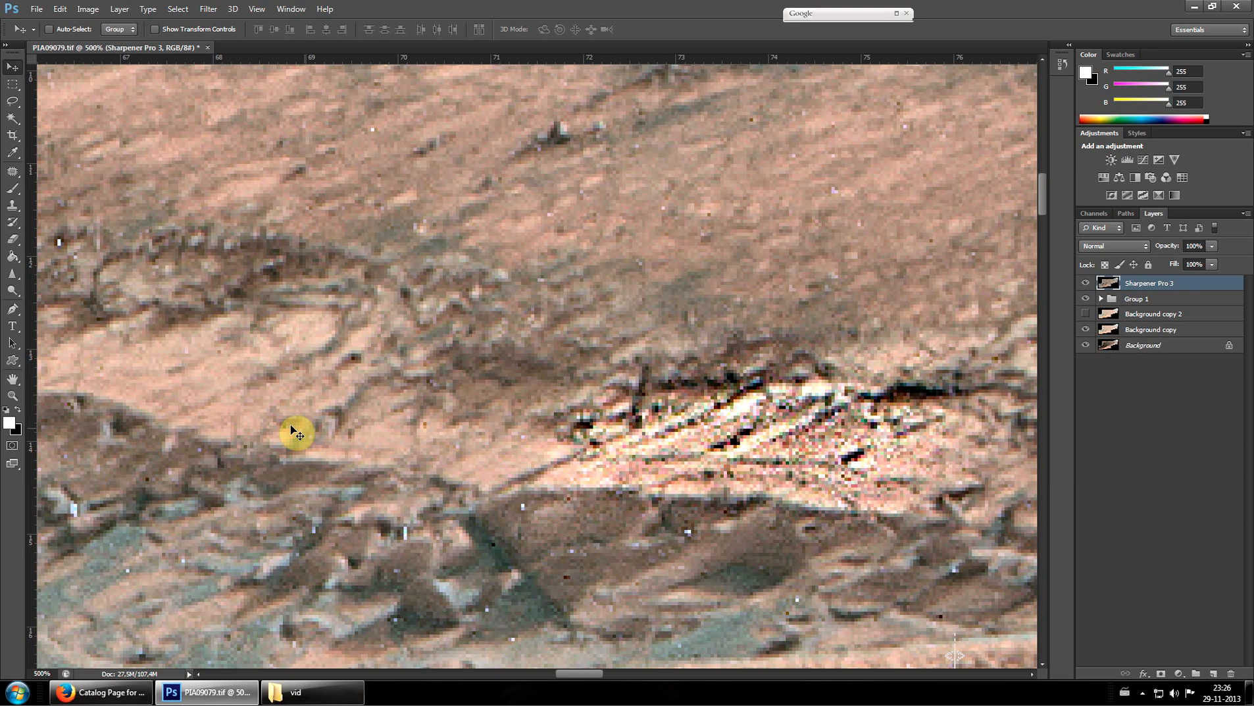
# Sharpen the oval rocky hollow beside the pale streaked slope with the Sharpen tool at 49% strength
pyautogui.scroll(-1, 269, 392)
pyautogui.click(13, 272)
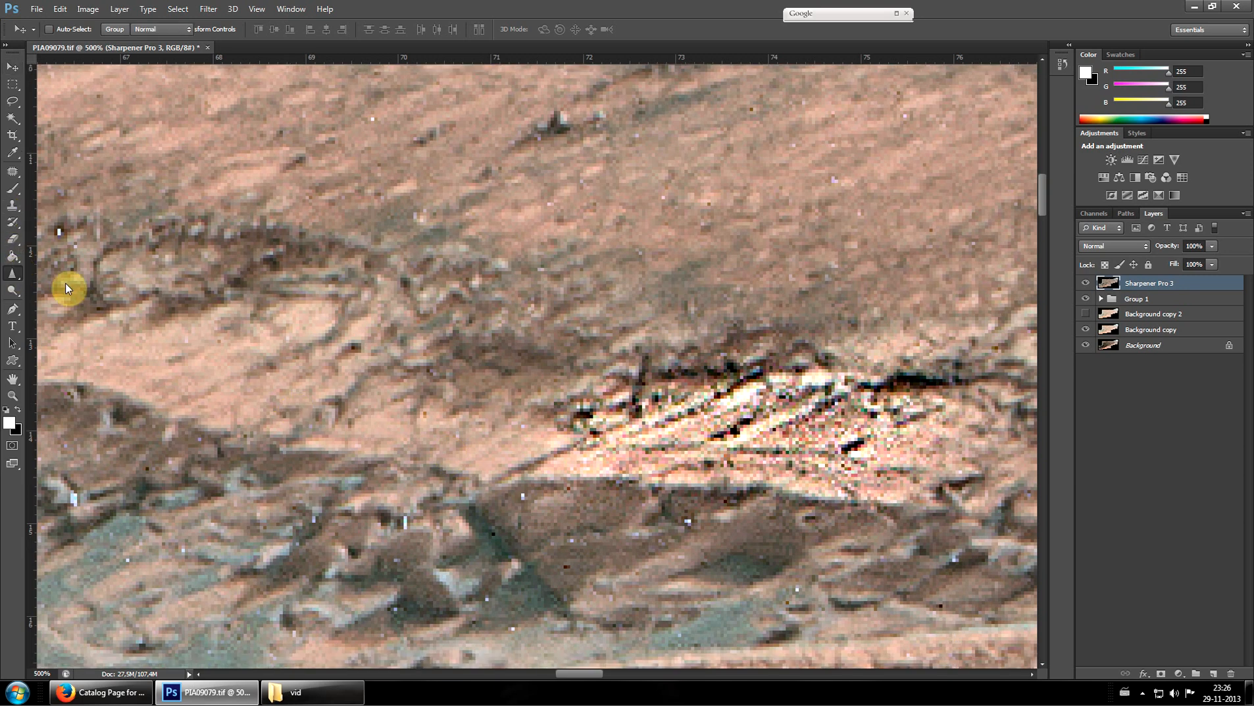
pyautogui.moveTo(252, 268)
pyautogui.mouseDown()
pyautogui.moveTo(166, 246)
pyautogui.moveTo(111, 284)
pyautogui.moveTo(401, 284)
pyautogui.moveTo(280, 319)
pyautogui.moveTo(406, 365)
pyautogui.moveTo(451, 458)
pyautogui.mouseUp()
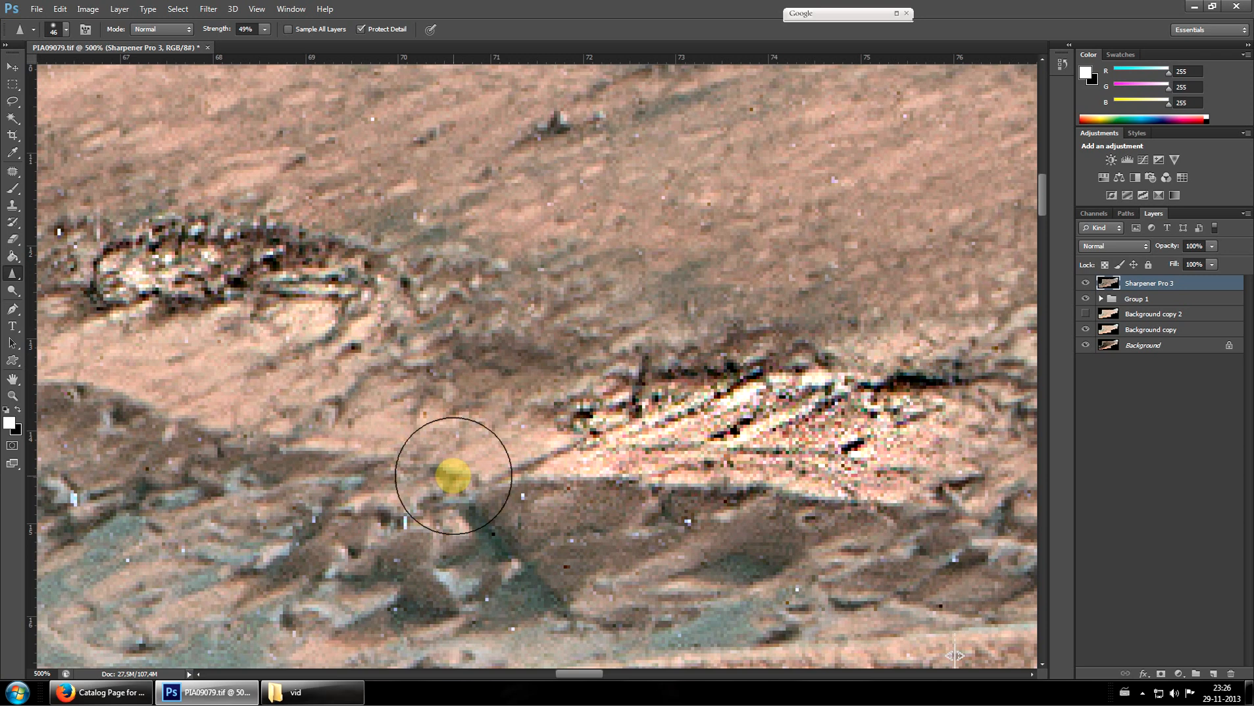
pyautogui.scroll(-4, 452, 459)
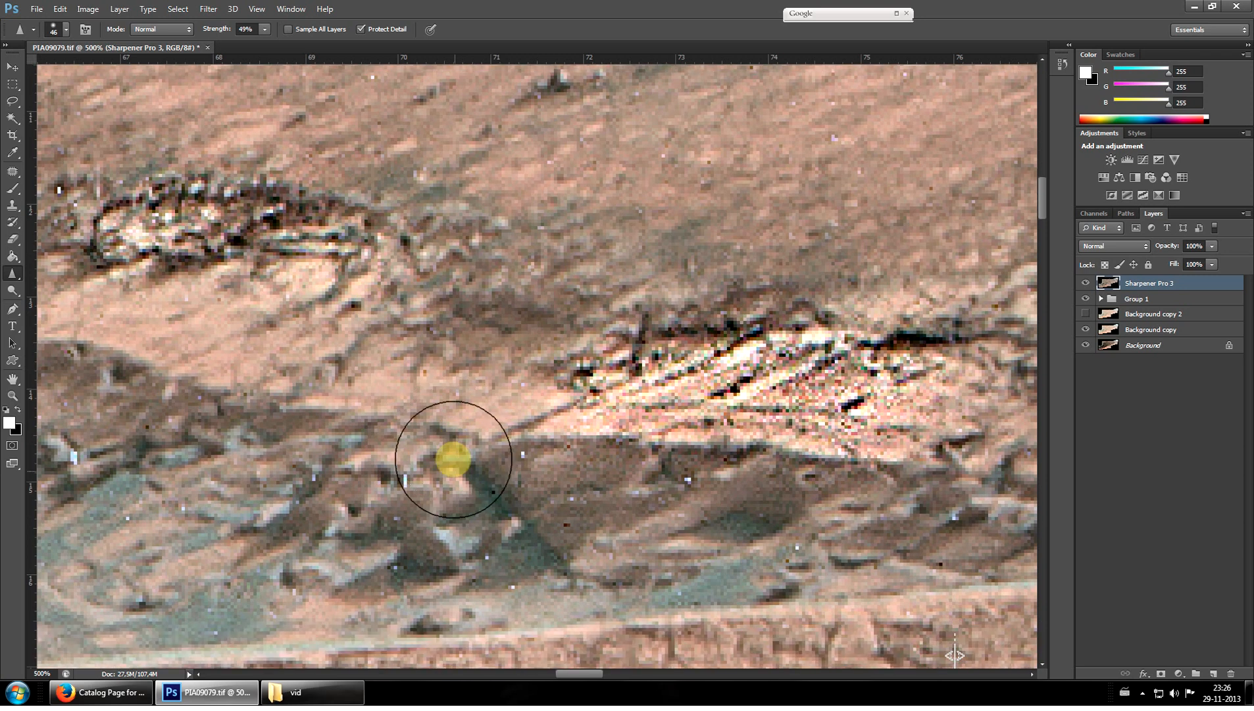
# Sharpen the angular rocks and dark patches below the pale streaked slope, continuing to the dark layered outcrop farther along
pyautogui.click(16, 292)
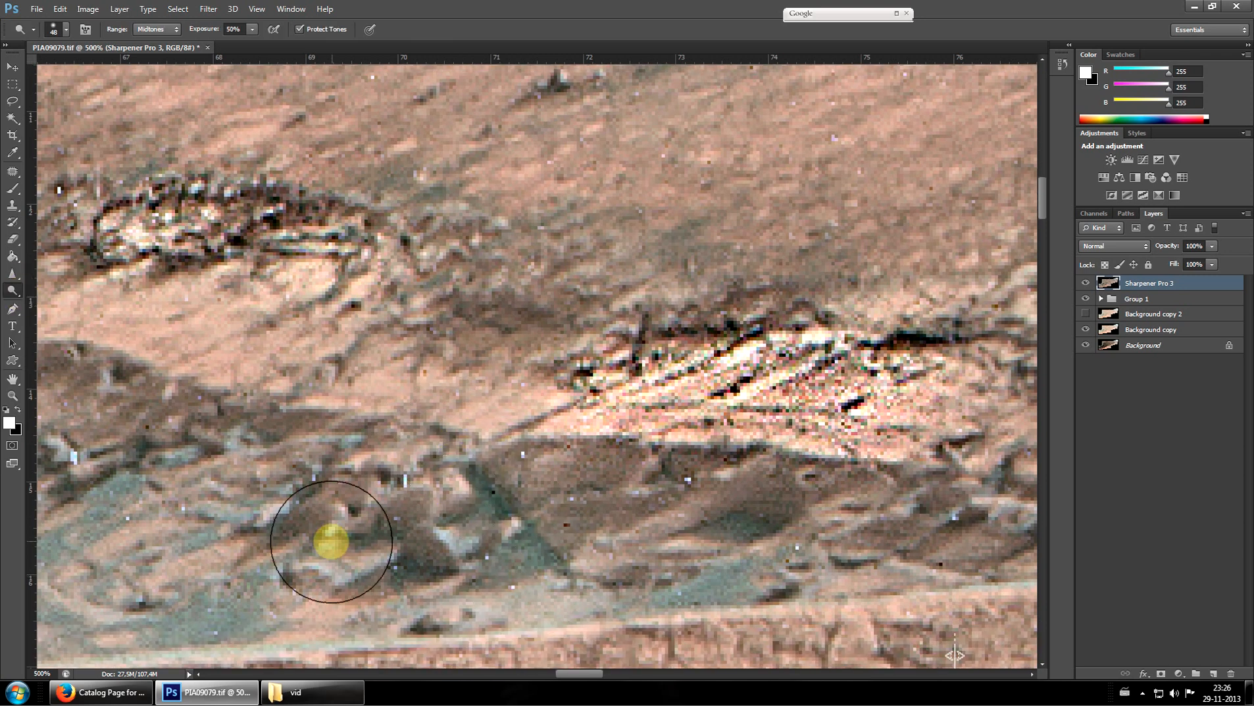
pyautogui.moveTo(331, 541)
pyautogui.mouseDown()
pyautogui.moveTo(207, 509)
pyautogui.moveTo(199, 485)
pyautogui.moveTo(228, 475)
pyautogui.mouseUp()
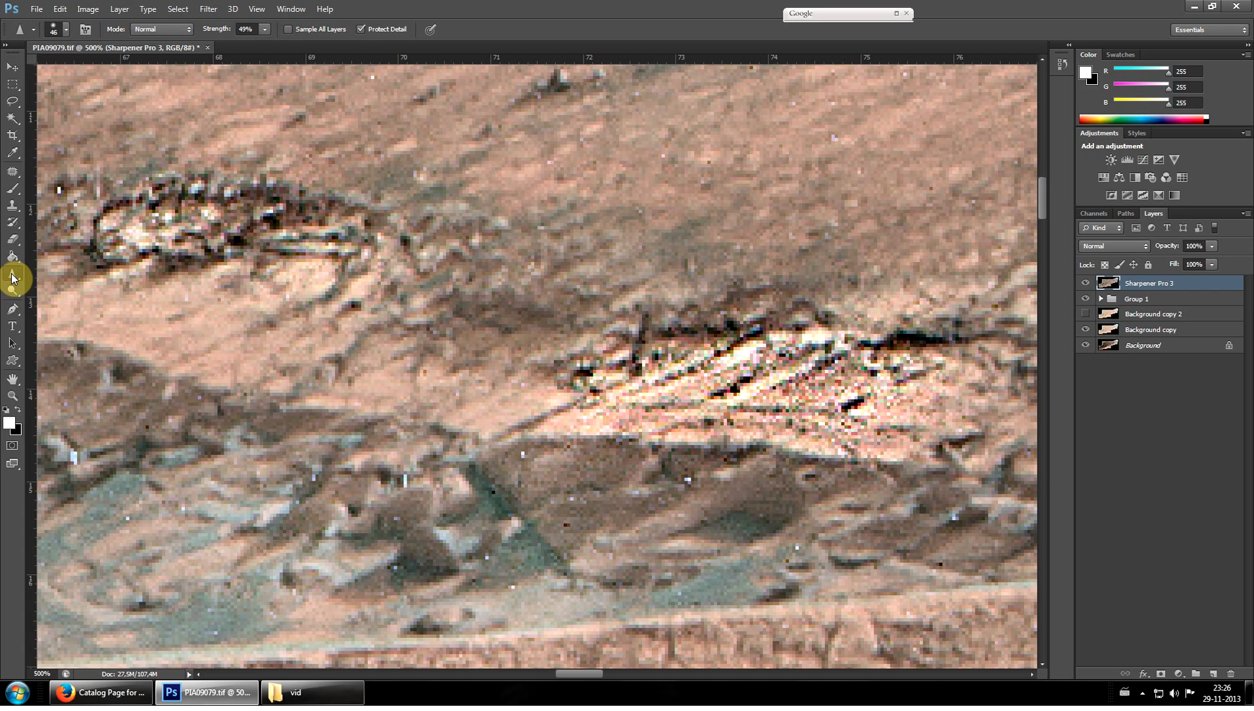
pyautogui.moveTo(368, 479)
pyautogui.mouseDown()
pyautogui.moveTo(502, 520)
pyautogui.moveTo(329, 574)
pyautogui.moveTo(348, 581)
pyautogui.moveTo(417, 556)
pyautogui.moveTo(263, 579)
pyautogui.moveTo(370, 535)
pyautogui.moveTo(310, 509)
pyautogui.moveTo(225, 507)
pyautogui.moveTo(348, 462)
pyautogui.moveTo(208, 513)
pyautogui.moveTo(367, 449)
pyautogui.moveTo(246, 494)
pyautogui.moveTo(597, 400)
pyautogui.moveTo(637, 395)
pyautogui.moveTo(507, 434)
pyautogui.moveTo(850, 398)
pyautogui.moveTo(803, 491)
pyautogui.moveTo(686, 652)
pyautogui.moveTo(584, 674)
pyautogui.moveTo(647, 674)
pyautogui.moveTo(608, 675)
pyautogui.moveTo(726, 464)
pyautogui.moveTo(546, 463)
pyautogui.moveTo(686, 459)
pyautogui.moveTo(505, 493)
pyautogui.moveTo(686, 525)
pyautogui.moveTo(410, 530)
pyautogui.moveTo(349, 548)
pyautogui.moveTo(554, 441)
pyautogui.moveTo(372, 466)
pyautogui.moveTo(390, 453)
pyautogui.moveTo(267, 498)
pyautogui.moveTo(336, 445)
pyautogui.moveTo(194, 505)
pyautogui.moveTo(259, 407)
pyautogui.moveTo(132, 474)
pyautogui.moveTo(212, 417)
pyautogui.moveTo(171, 445)
pyautogui.moveTo(128, 436)
pyautogui.moveTo(184, 443)
pyautogui.moveTo(212, 525)
pyautogui.moveTo(193, 526)
pyautogui.moveTo(509, 531)
pyautogui.moveTo(660, 520)
pyautogui.moveTo(376, 541)
pyautogui.moveTo(846, 483)
pyautogui.moveTo(774, 501)
pyautogui.moveTo(836, 474)
pyautogui.moveTo(739, 490)
pyautogui.moveTo(807, 436)
pyautogui.moveTo(639, 314)
pyautogui.moveTo(827, 389)
pyautogui.moveTo(628, 329)
pyautogui.moveTo(723, 314)
pyautogui.moveTo(685, 277)
pyautogui.moveTo(611, 263)
pyautogui.moveTo(678, 265)
pyautogui.moveTo(394, 256)
pyautogui.moveTo(787, 249)
pyautogui.moveTo(834, 281)
pyautogui.moveTo(789, 252)
pyautogui.moveTo(671, 570)
pyautogui.moveTo(588, 638)
pyautogui.moveTo(610, 671)
pyautogui.mouseUp()
pyautogui.click(552, 304)
pyautogui.moveTo(552, 303)
pyautogui.mouseDown()
pyautogui.moveTo(703, 260)
pyautogui.moveTo(624, 331)
pyautogui.moveTo(806, 350)
pyautogui.moveTo(837, 427)
pyautogui.moveTo(853, 359)
pyautogui.moveTo(574, 434)
pyautogui.moveTo(496, 364)
pyautogui.moveTo(475, 511)
pyautogui.mouseUp()
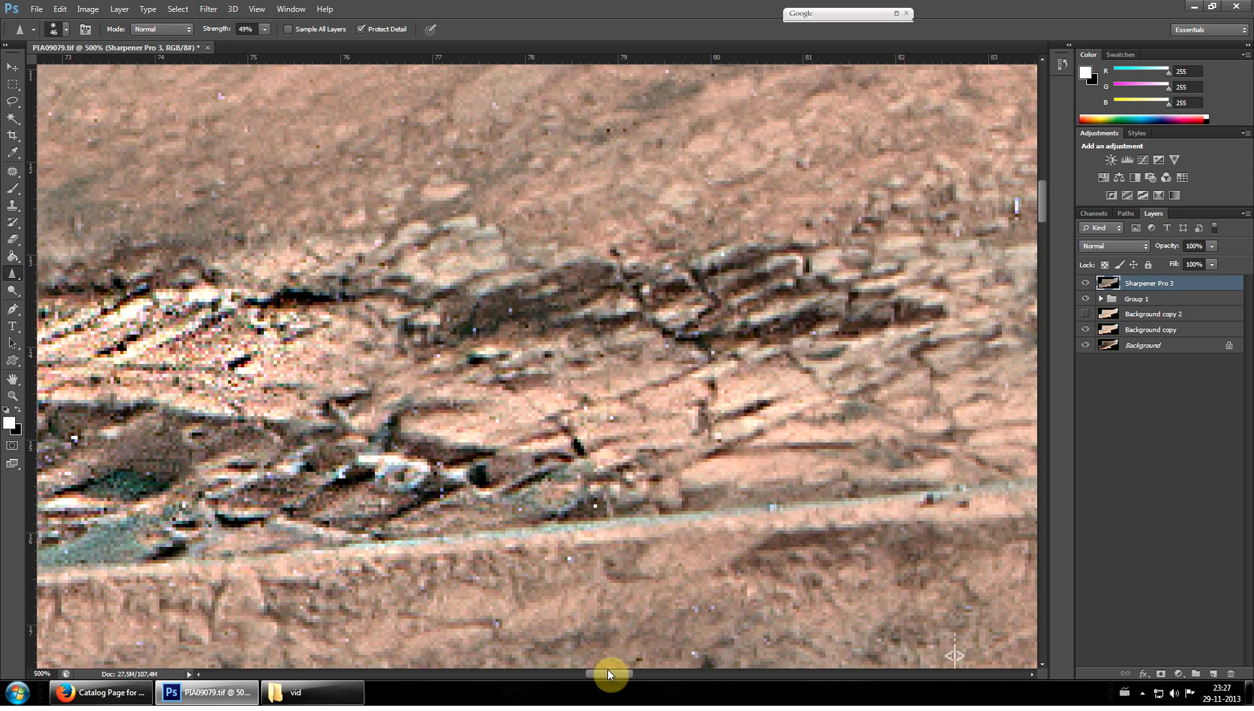
# Sharpen the cracked slabs past the layered outcrop, plus the slope and rock bands below the oval hollow
pyautogui.moveTo(610, 676); pyautogui.dragTo(625, 671)
pyautogui.moveTo(763, 437)
pyautogui.mouseDown()
pyautogui.moveTo(758, 389)
pyautogui.moveTo(601, 440)
pyautogui.moveTo(583, 390)
pyautogui.moveTo(333, 416)
pyautogui.moveTo(305, 330)
pyautogui.moveTo(525, 438)
pyautogui.mouseUp()
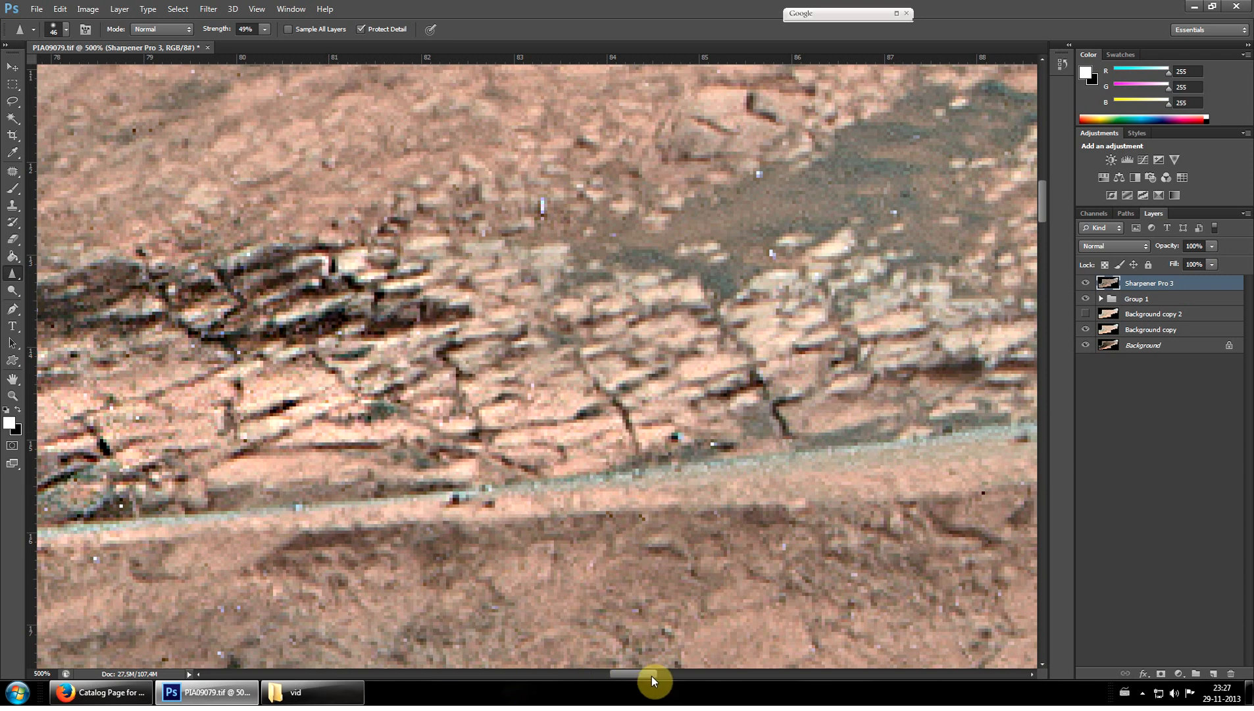
pyautogui.moveTo(651, 676); pyautogui.dragTo(588, 690)
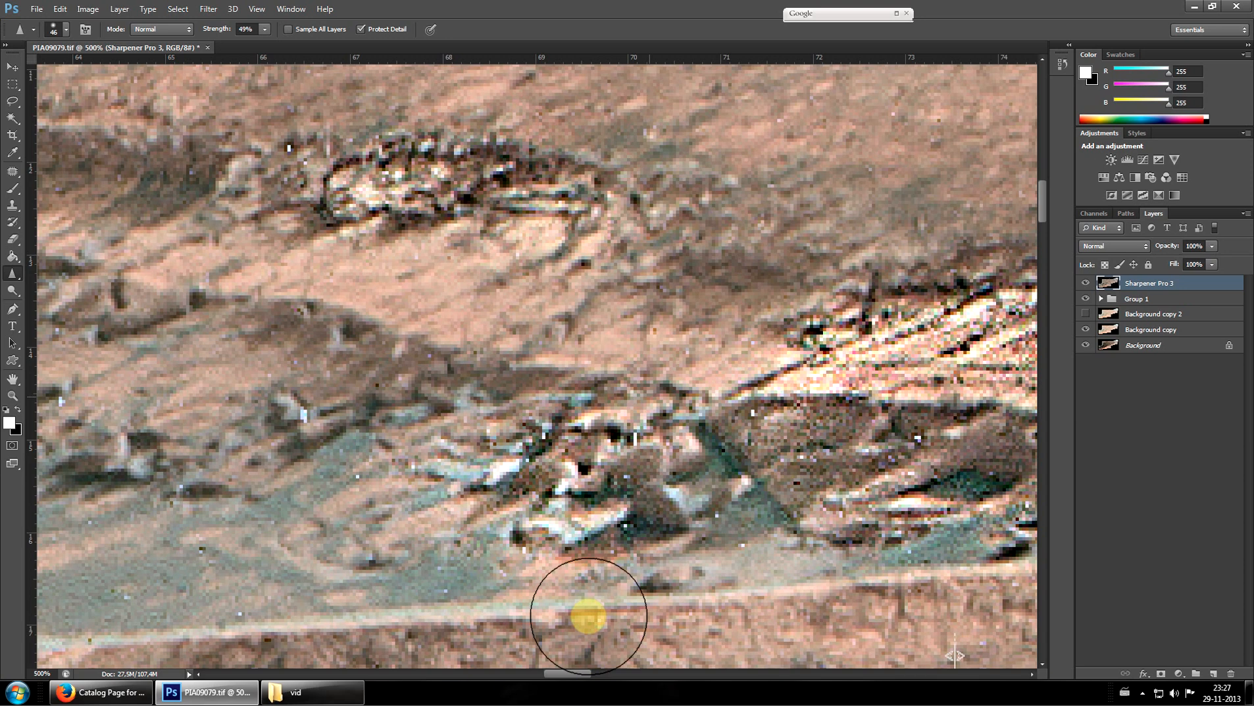
pyautogui.moveTo(692, 340)
pyautogui.mouseDown()
pyautogui.moveTo(714, 249)
pyautogui.moveTo(761, 219)
pyautogui.moveTo(717, 200)
pyautogui.moveTo(479, 291)
pyautogui.moveTo(522, 304)
pyautogui.moveTo(514, 323)
pyautogui.moveTo(335, 405)
pyautogui.moveTo(294, 395)
pyautogui.moveTo(398, 359)
pyautogui.moveTo(418, 332)
pyautogui.moveTo(331, 349)
pyautogui.moveTo(283, 336)
pyautogui.moveTo(337, 304)
pyautogui.moveTo(96, 288)
pyautogui.moveTo(233, 204)
pyautogui.moveTo(296, 294)
pyautogui.moveTo(434, 275)
pyautogui.moveTo(478, 261)
pyautogui.moveTo(395, 240)
pyautogui.moveTo(453, 189)
pyautogui.moveTo(425, 255)
pyautogui.moveTo(343, 327)
pyautogui.mouseUp()
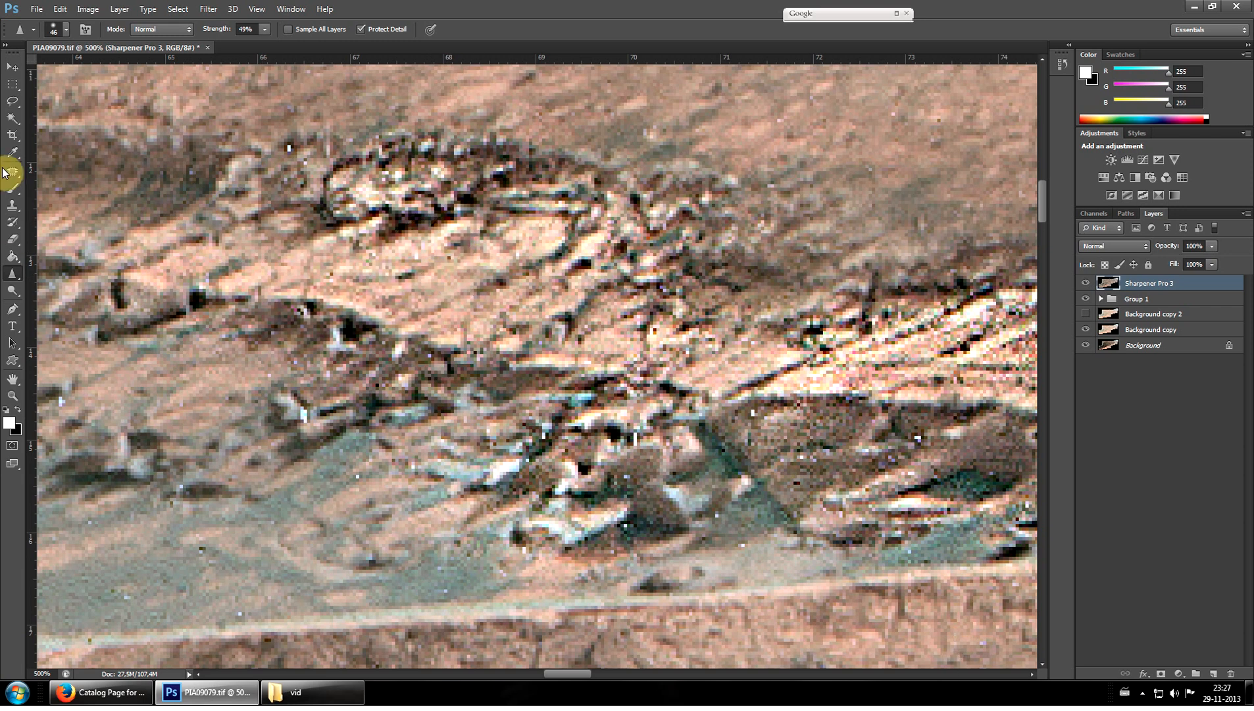
# Move the Sharpener Pro 3 layer in stages to the left and slightly up within the canvas
pyautogui.click(13, 71)
pyautogui.moveTo(576, 245)
pyautogui.mouseDown()
pyautogui.moveTo(513, 294)
pyautogui.moveTo(548, 406)
pyautogui.mouseUp()
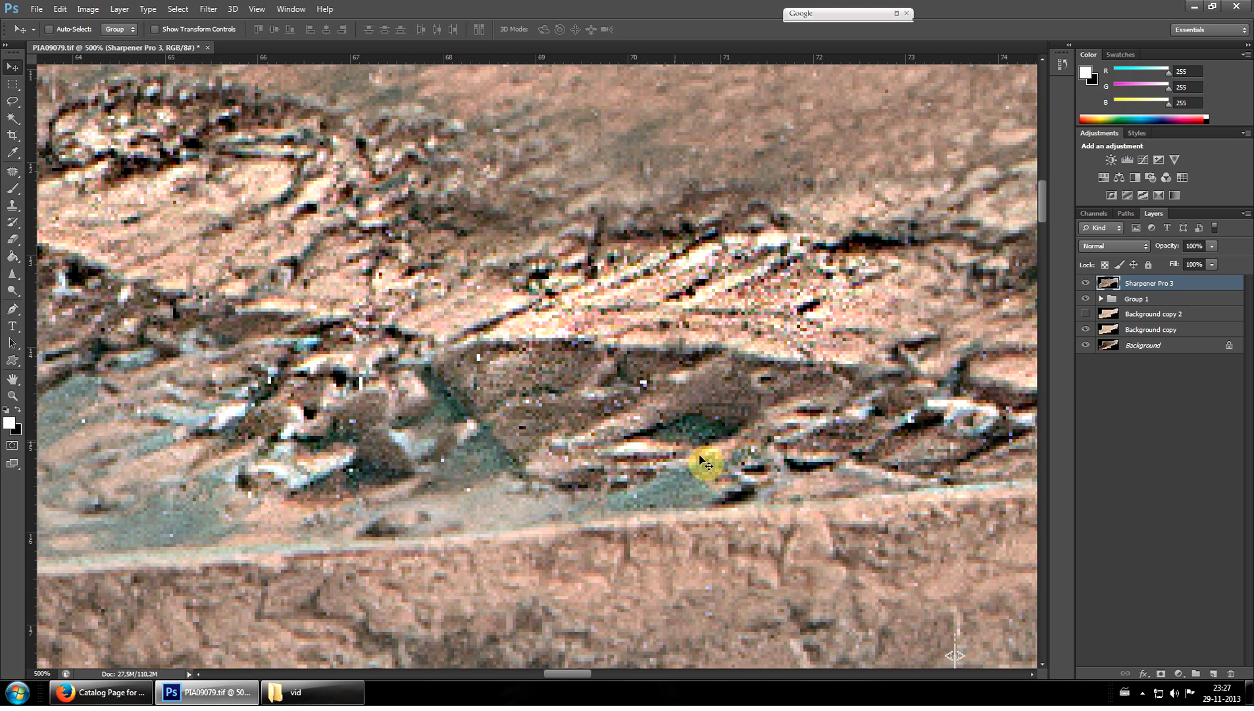
pyautogui.moveTo(703, 462)
pyautogui.mouseDown()
pyautogui.moveTo(532, 425)
pyautogui.moveTo(739, 397)
pyautogui.moveTo(665, 425)
pyautogui.moveTo(684, 413)
pyautogui.mouseUp()
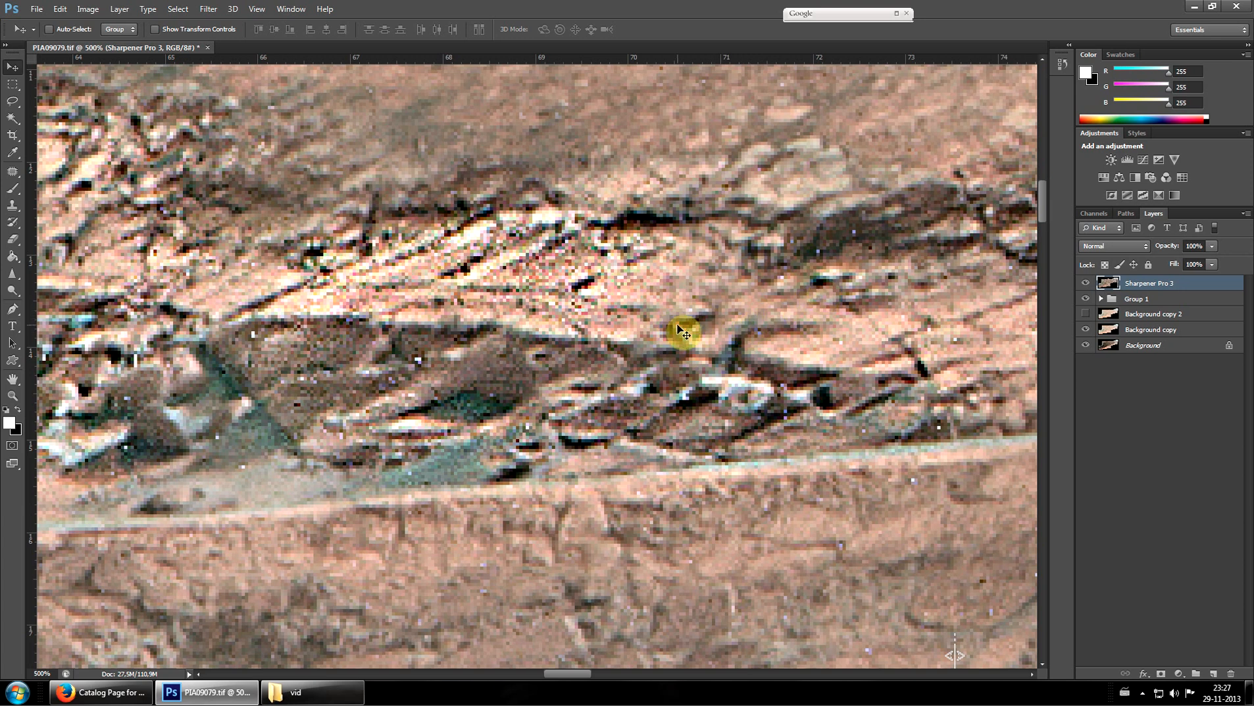
pyautogui.moveTo(607, 438)
pyautogui.mouseDown()
pyautogui.moveTo(336, 456)
pyautogui.moveTo(572, 459)
pyautogui.mouseUp()
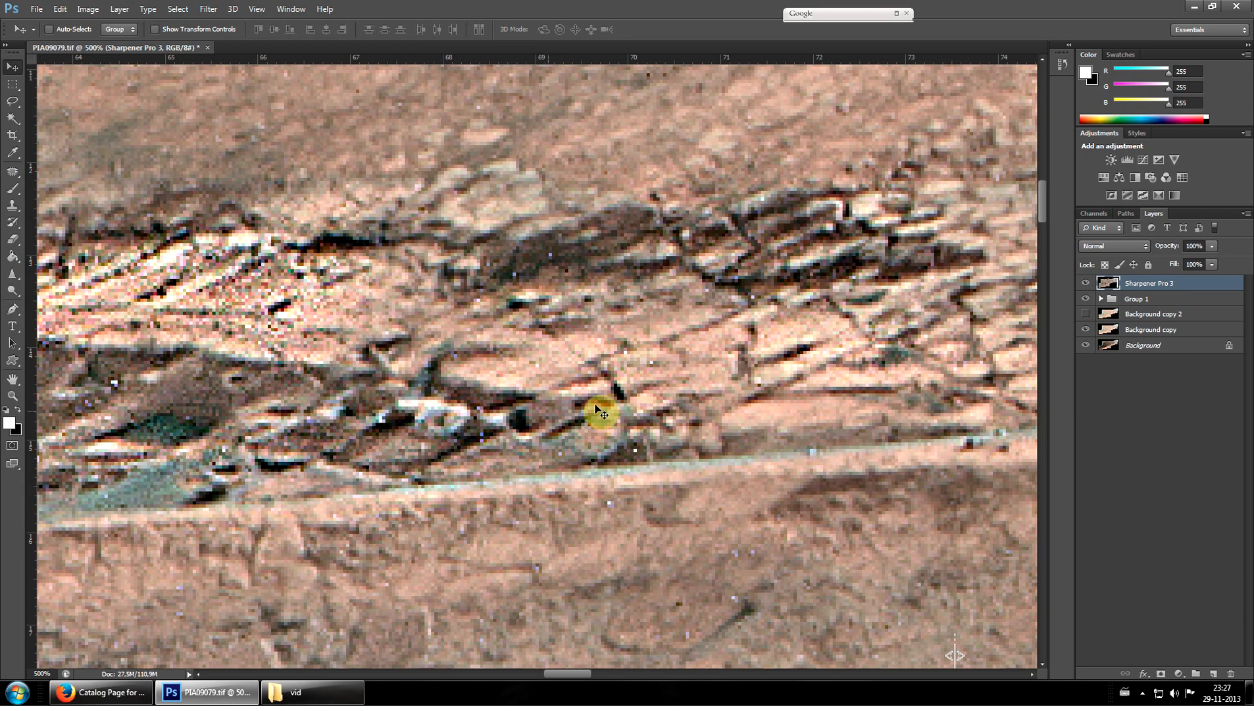
pyautogui.moveTo(620, 371); pyautogui.dragTo(565, 364)
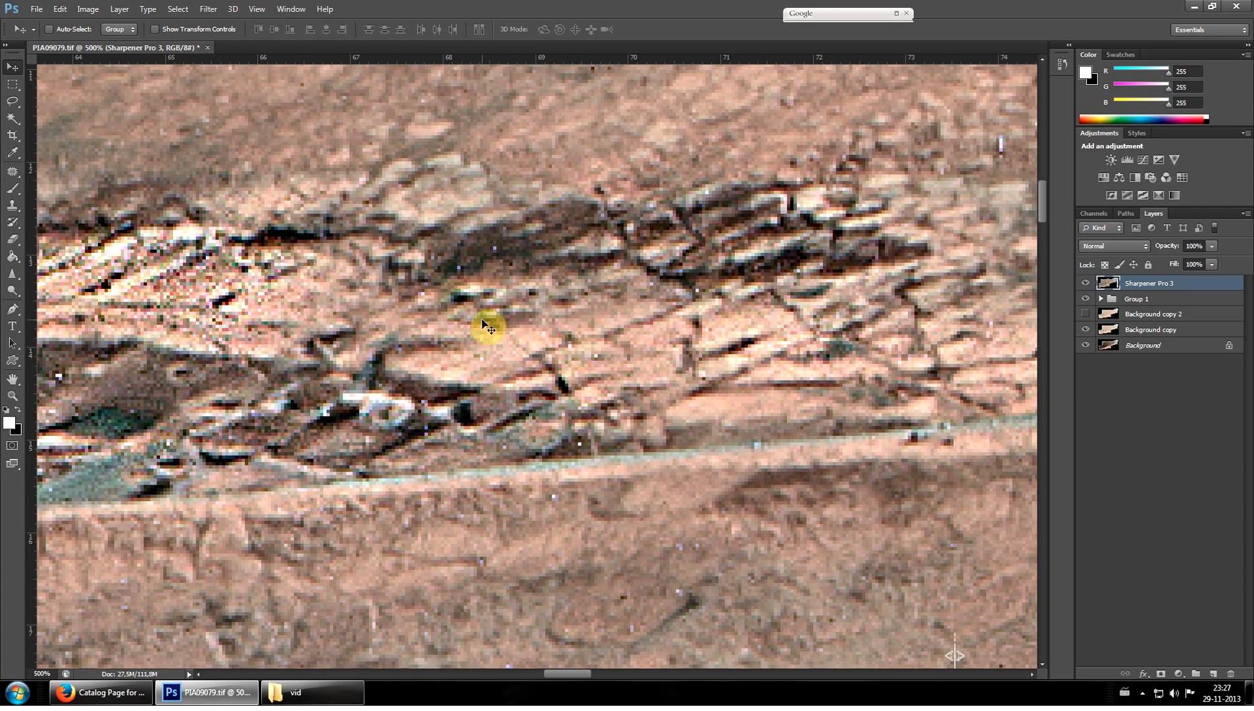
pyautogui.moveTo(577, 349); pyautogui.dragTo(548, 329)
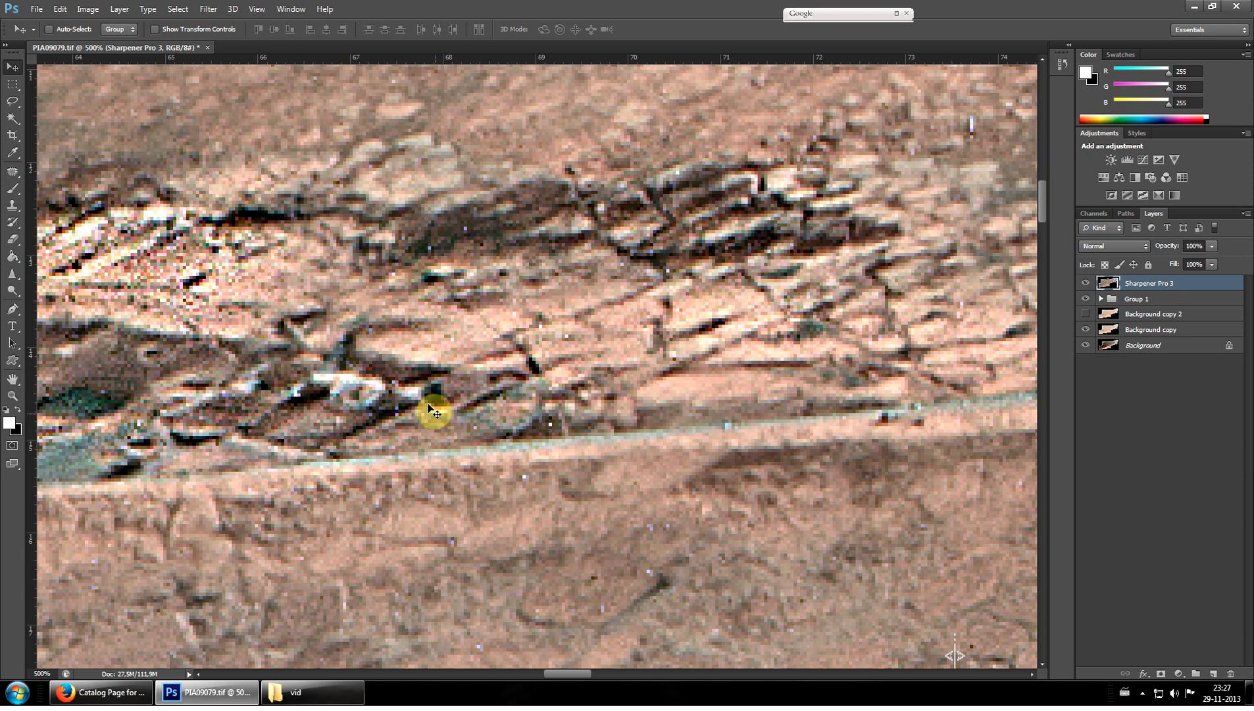
# Sharpen the bright ring-shaped rock below the streaked slope and the cracked rocks with the dark ledge farther along
pyautogui.click(11, 277)
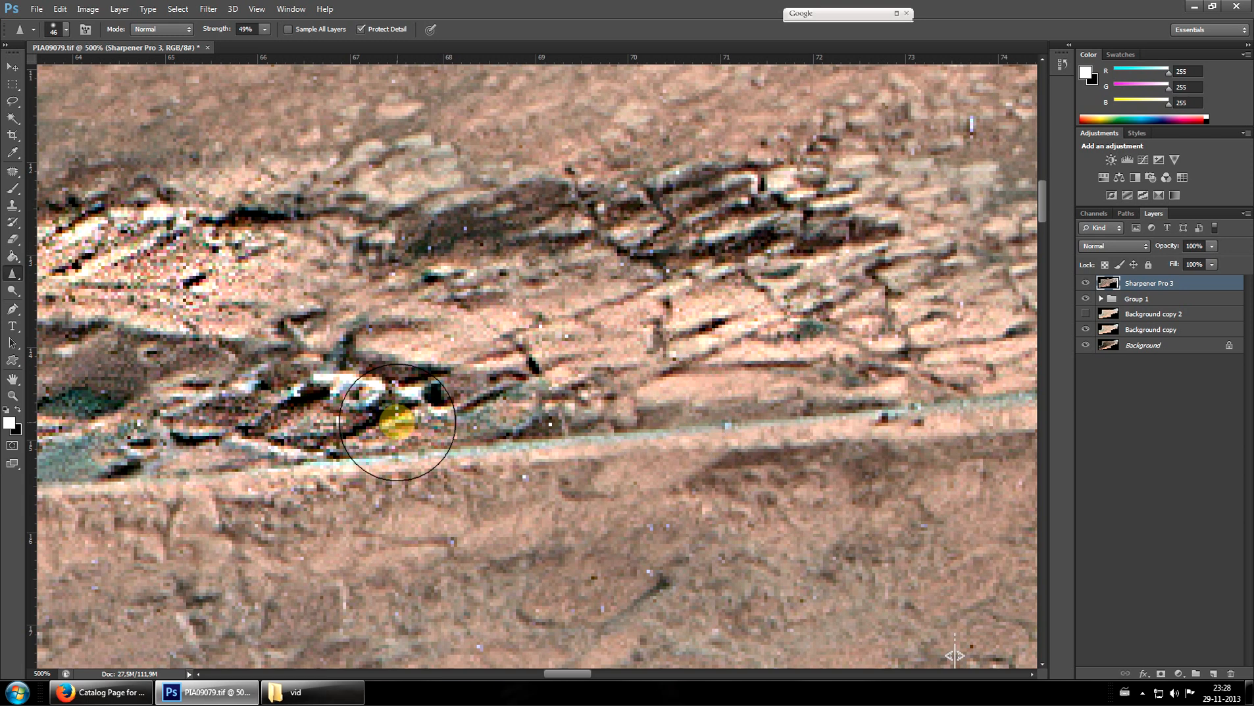
pyautogui.moveTo(567, 674); pyautogui.dragTo(589, 674)
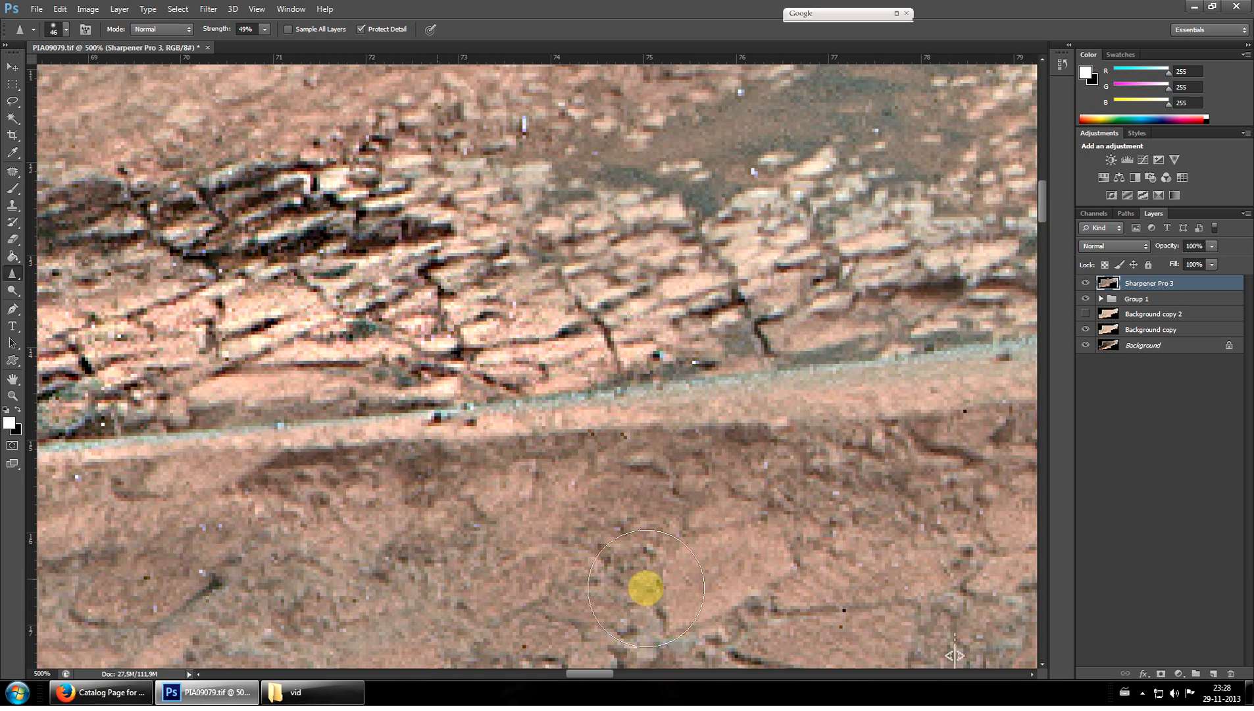
pyautogui.hotkey('ctrl', '-')
pyautogui.hotkey('ctrl', '-')
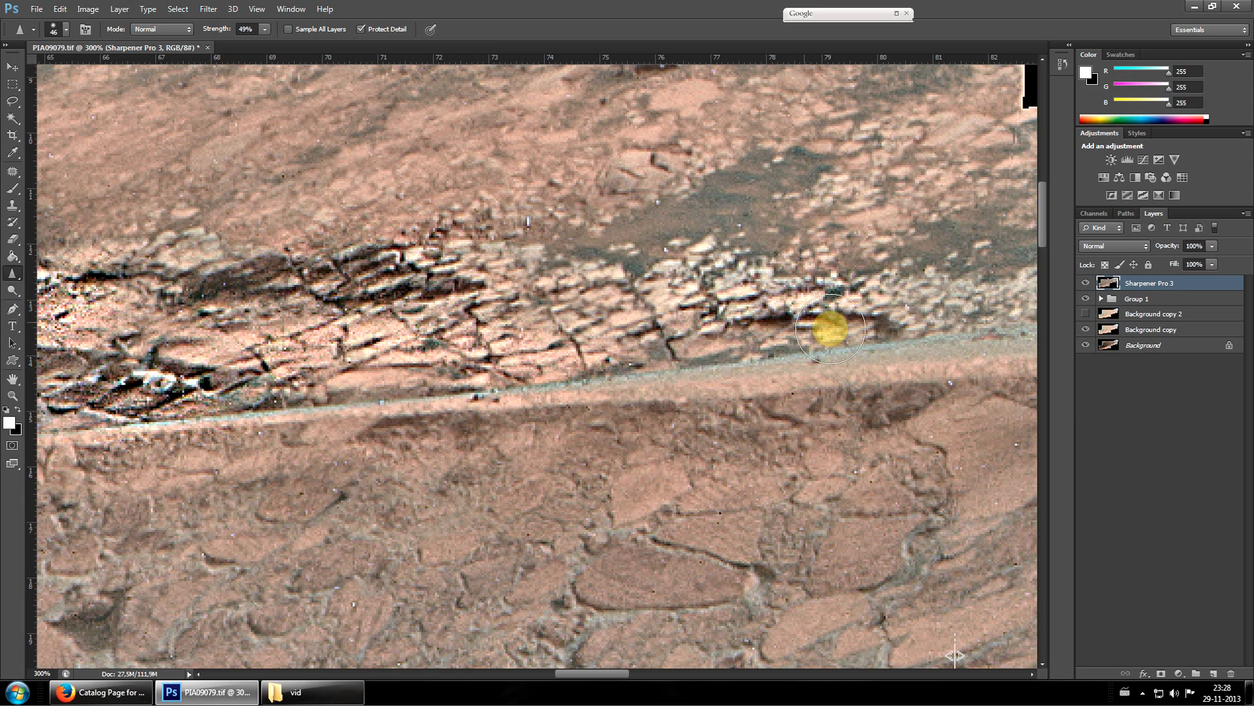
pyautogui.hotkey('ctrl', '-')
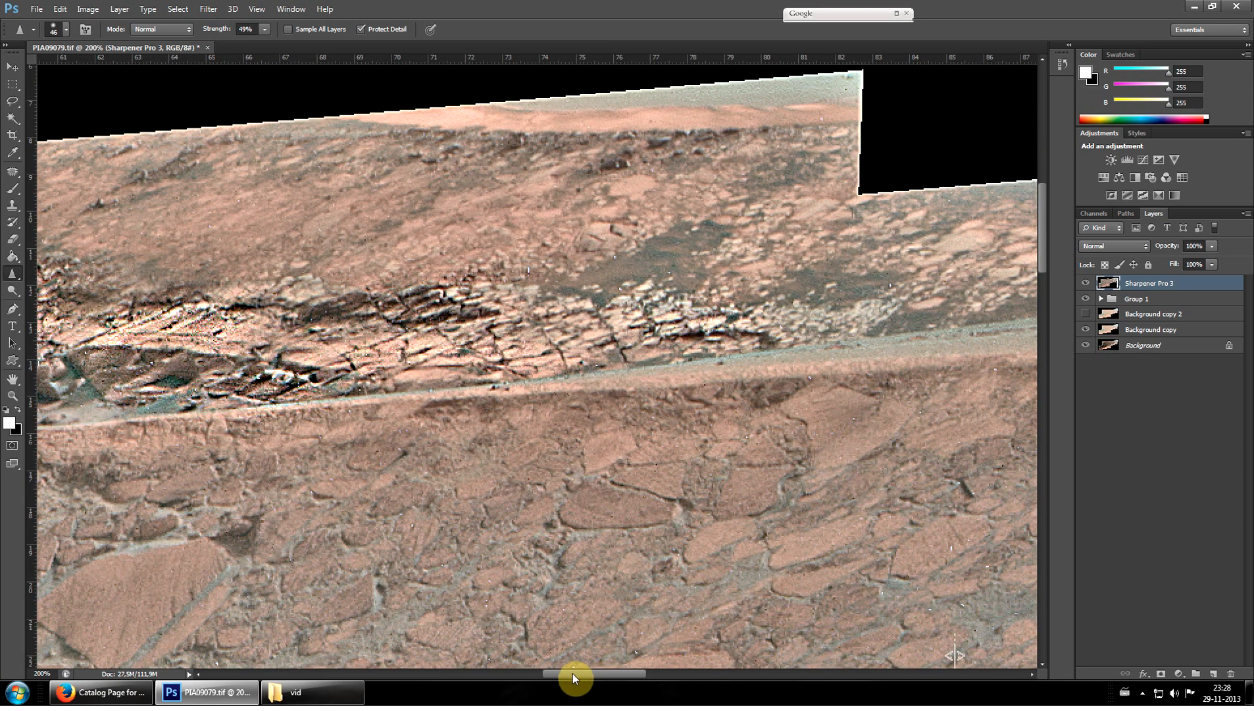
# Sharpen the row of dark rocks near the upper edge of the slope at 400% zoom
pyautogui.moveTo(573, 673)
pyautogui.mouseDown()
pyautogui.moveTo(547, 660)
pyautogui.moveTo(552, 670)
pyautogui.mouseUp()
pyautogui.click(609, 307)
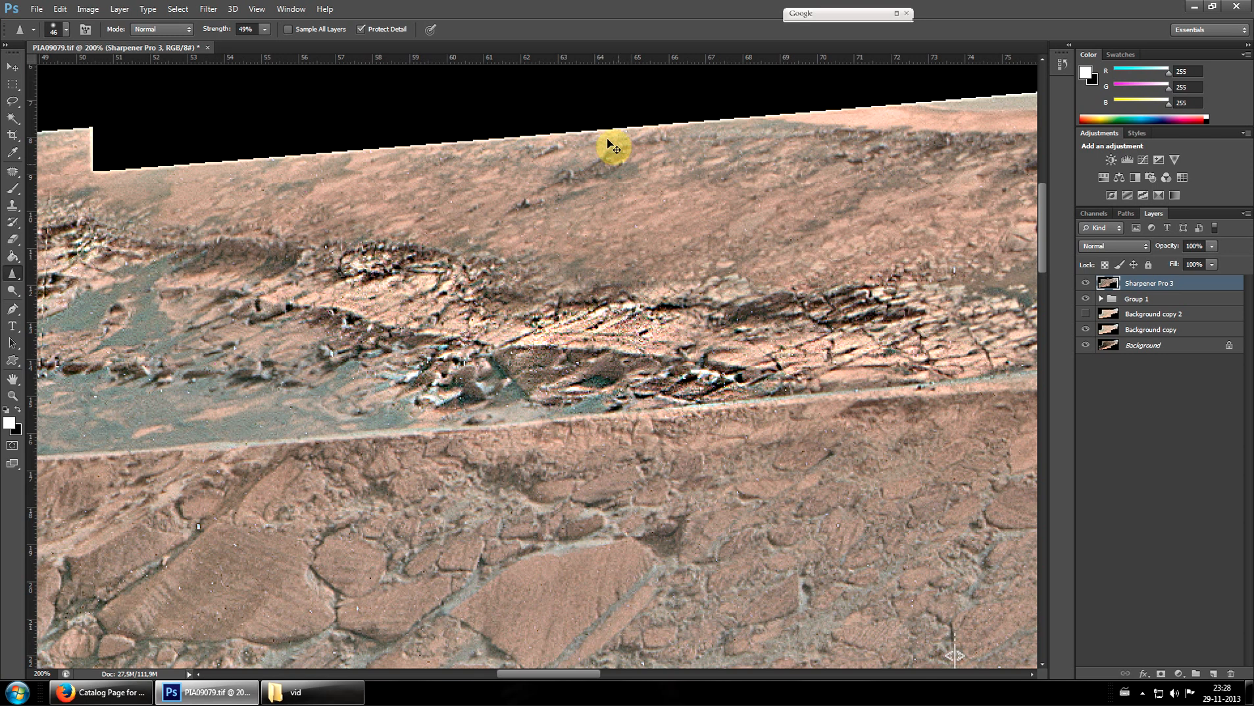
pyautogui.hotkey('ctrl', '+')
pyautogui.scroll(5, 746, 241)
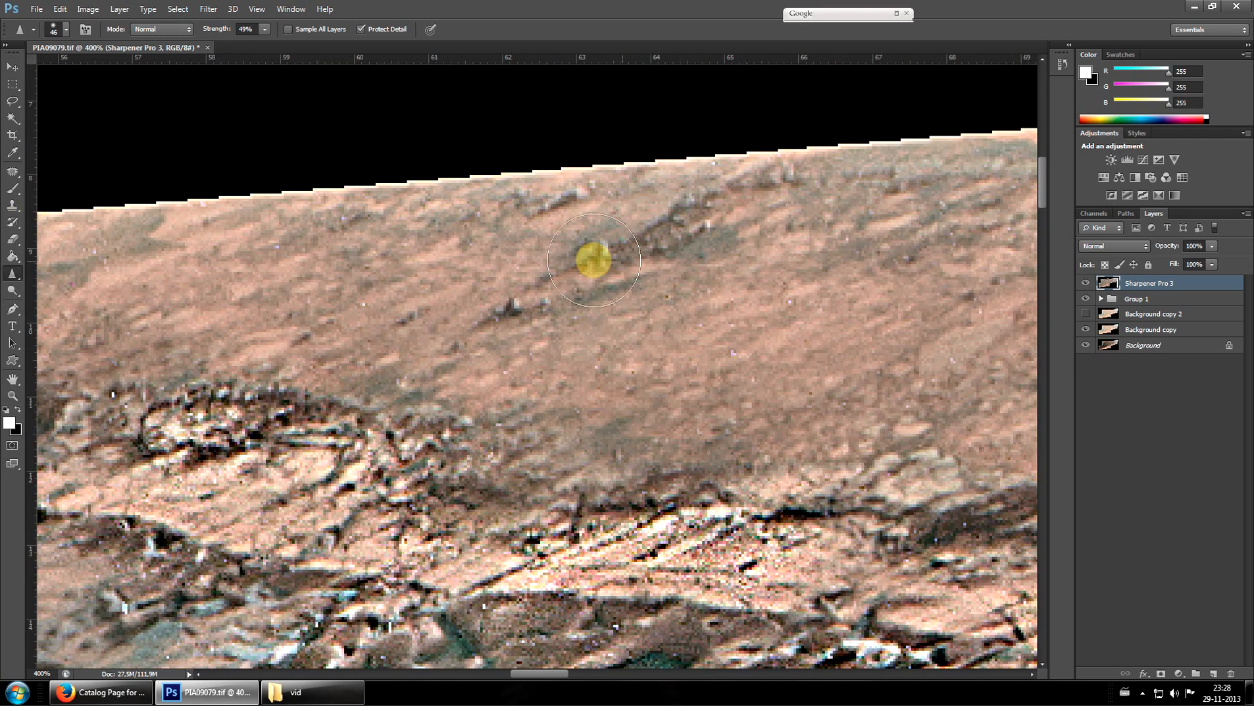
pyautogui.moveTo(591, 258)
pyautogui.mouseDown()
pyautogui.moveTo(835, 153)
pyautogui.moveTo(649, 248)
pyautogui.mouseUp()
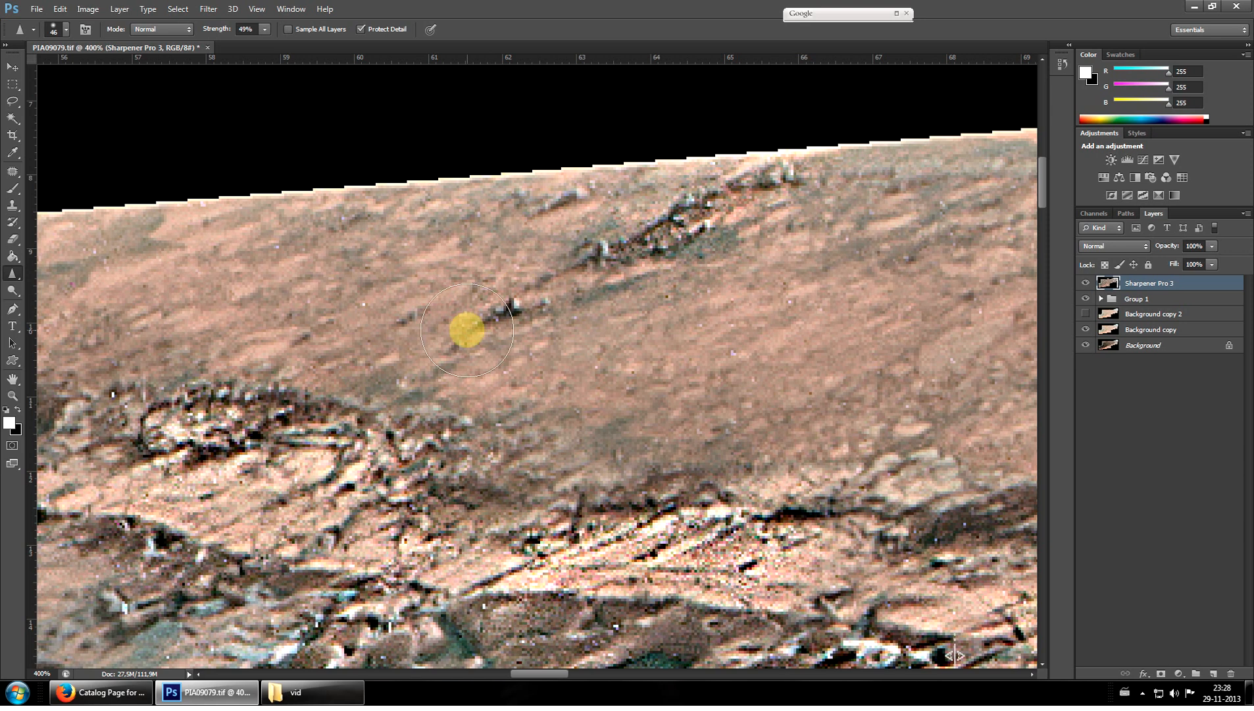
# Sharpen the dark blocks and ledges around the mosaic's vertical seam, next to the sandy patch, at 400% zoom
pyautogui.hotkey('ctrl', '-')
pyautogui.moveTo(543, 677); pyautogui.dragTo(489, 678)
pyautogui.scroll(-3, 539, 482)
pyautogui.scroll(-1, 520, 481)
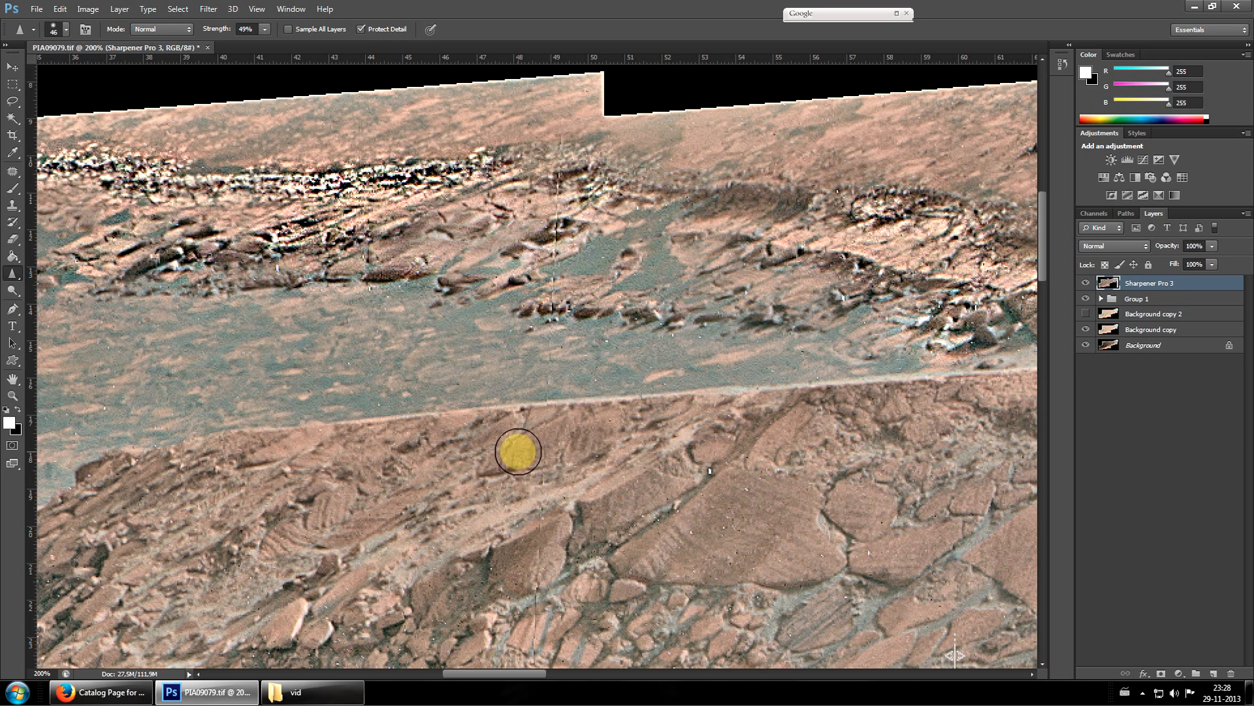
pyautogui.moveTo(492, 669); pyautogui.dragTo(472, 667)
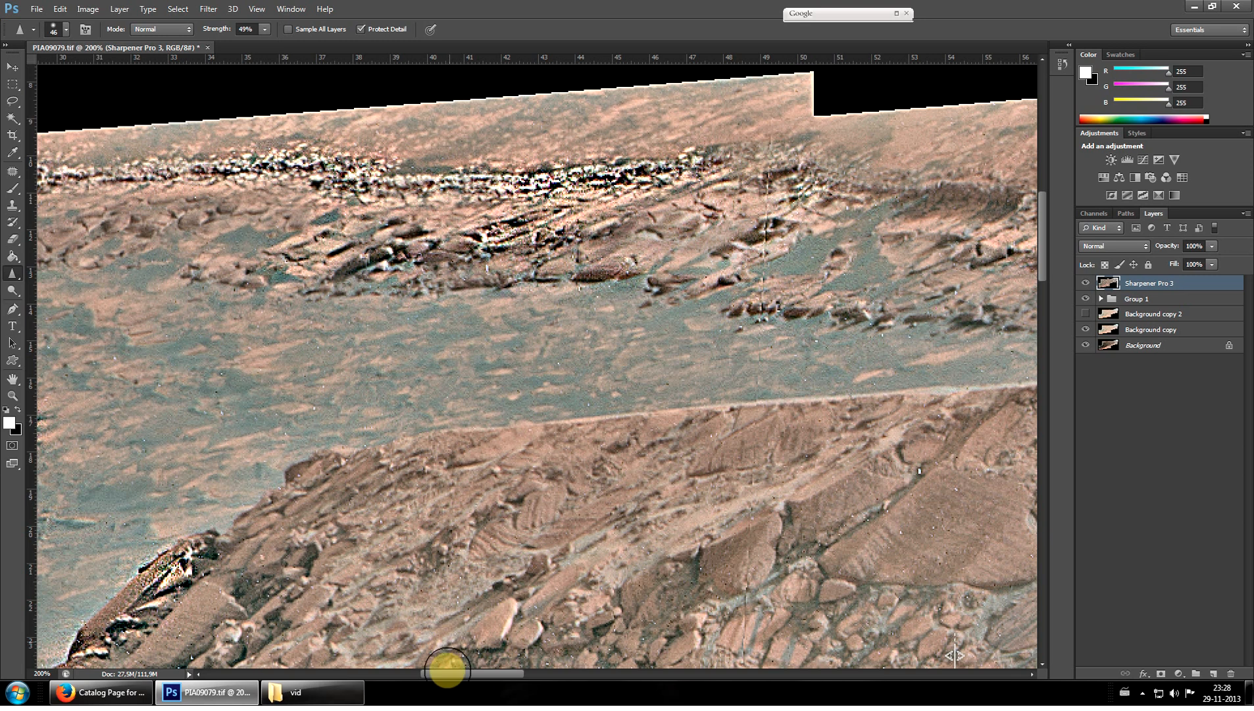
pyautogui.moveTo(474, 676); pyautogui.dragTo(490, 676)
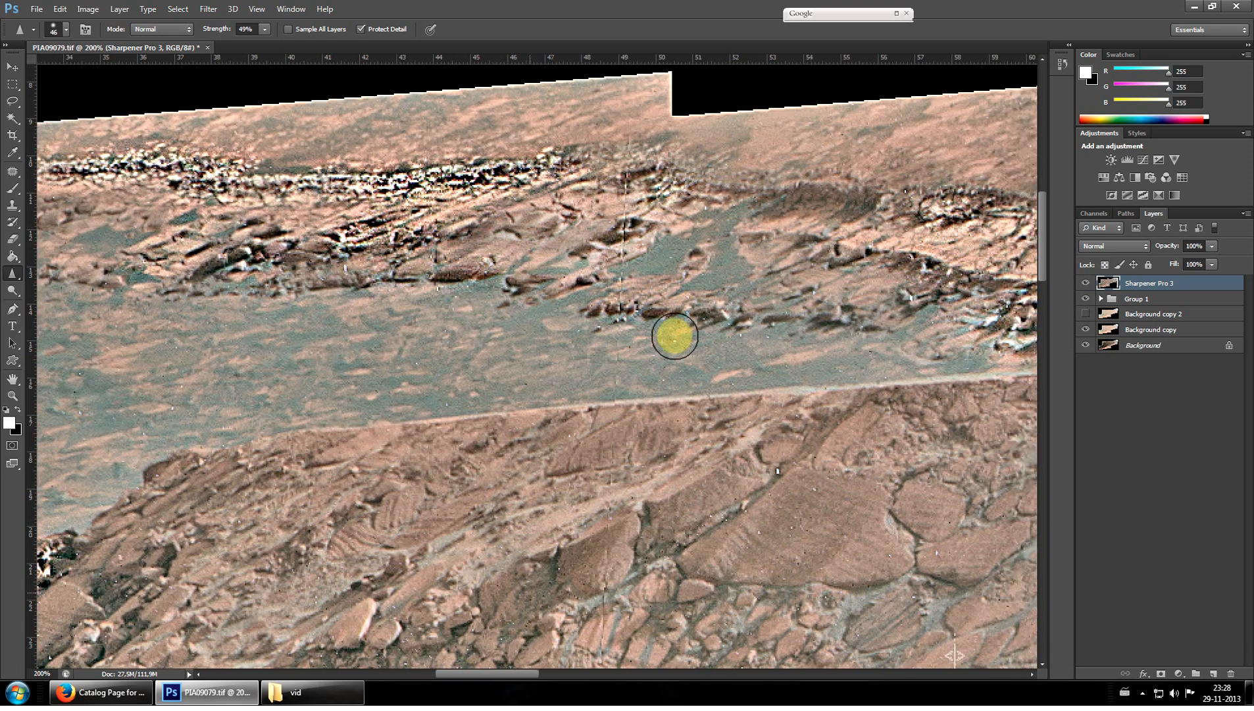
pyautogui.hotkey('ctrl', '+')
pyautogui.hotkey('ctrl', '+')
pyautogui.scroll(5, 697, 238)
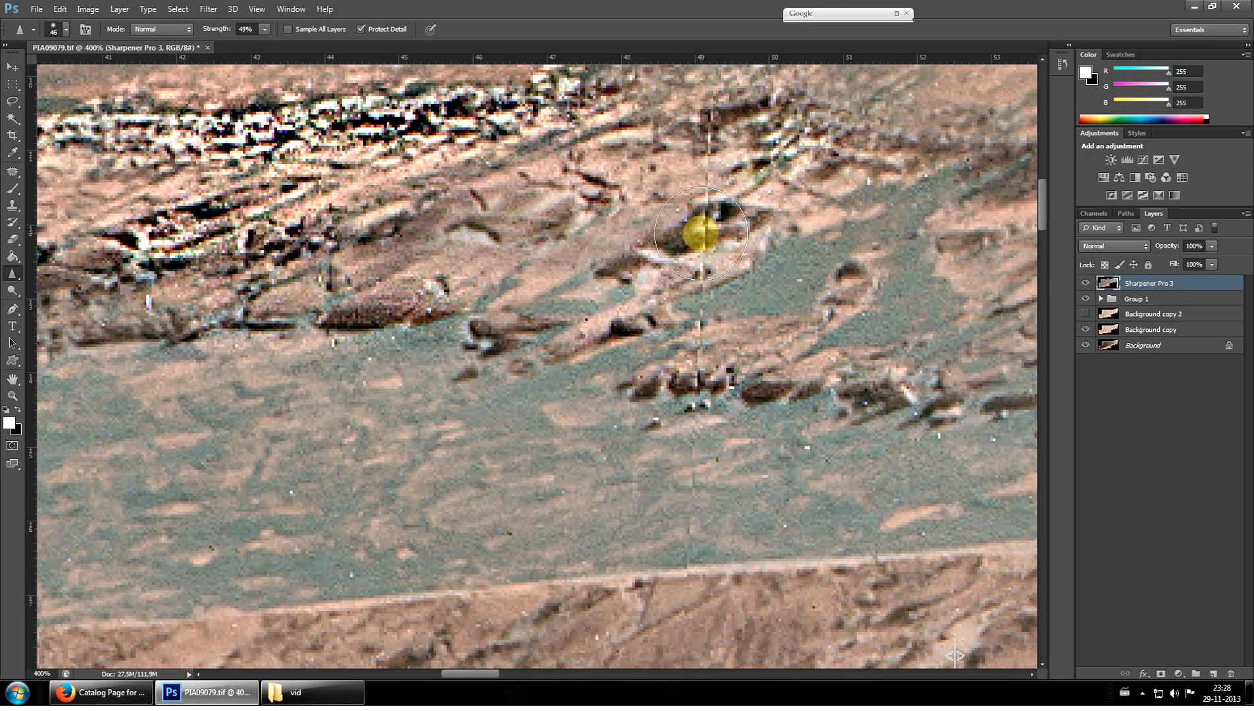
pyautogui.moveTo(624, 345)
pyautogui.mouseDown()
pyautogui.moveTo(681, 219)
pyautogui.moveTo(863, 176)
pyautogui.moveTo(793, 159)
pyautogui.moveTo(664, 164)
pyautogui.moveTo(575, 196)
pyautogui.moveTo(606, 188)
pyautogui.moveTo(449, 268)
pyautogui.moveTo(502, 327)
pyautogui.moveTo(556, 308)
pyautogui.moveTo(434, 367)
pyautogui.mouseUp()
# Sharpen the shadowed bank and rocks between the sandy patch and the oval hollow
pyautogui.scroll(3, 492, 326)
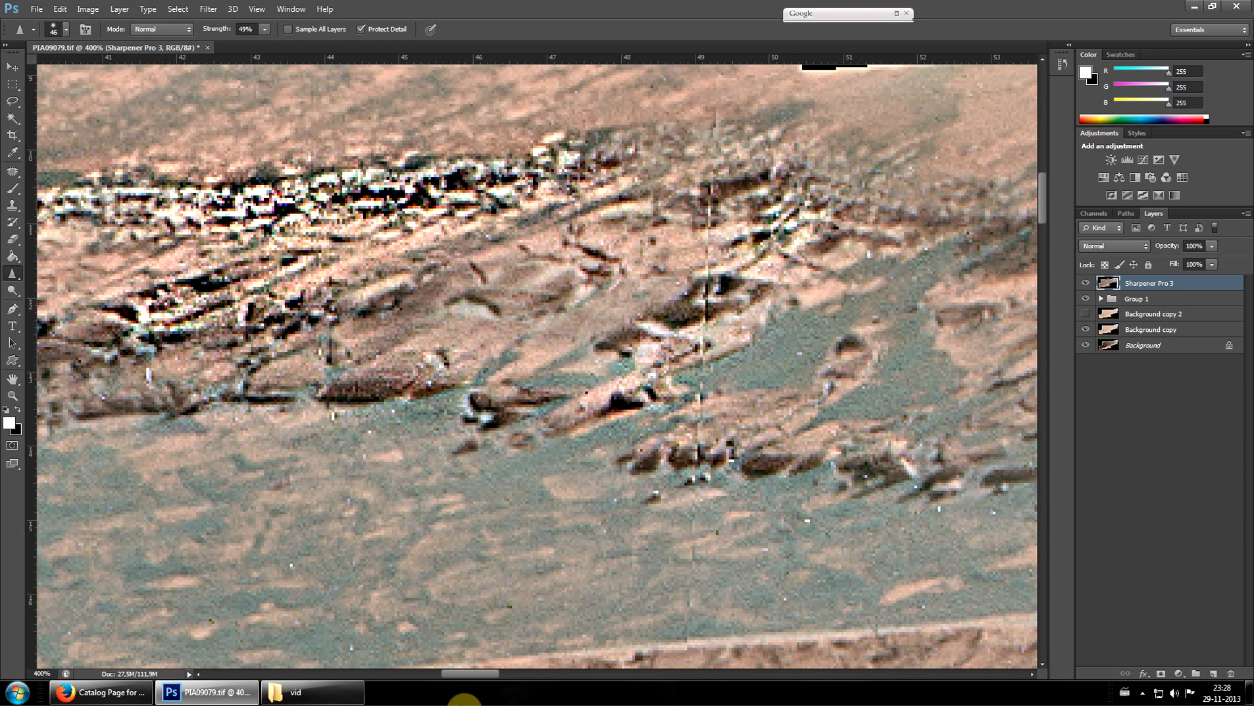
pyautogui.moveTo(481, 674)
pyautogui.mouseDown()
pyautogui.moveTo(521, 676)
pyautogui.moveTo(505, 675)
pyautogui.mouseUp()
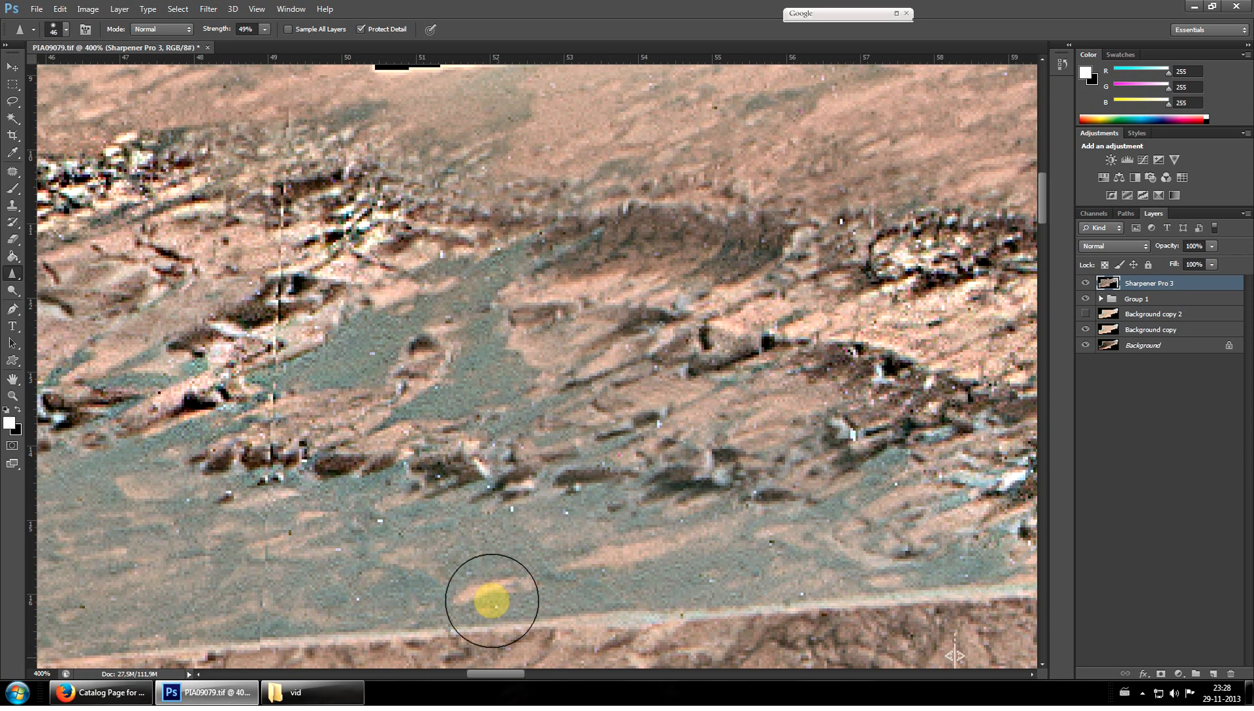
pyautogui.moveTo(469, 302)
pyautogui.mouseDown()
pyautogui.moveTo(456, 341)
pyautogui.moveTo(588, 310)
pyautogui.moveTo(569, 295)
pyautogui.moveTo(476, 281)
pyautogui.moveTo(740, 251)
pyautogui.mouseUp()
pyautogui.moveTo(699, 296)
pyautogui.mouseDown()
pyautogui.moveTo(741, 280)
pyautogui.moveTo(655, 366)
pyautogui.moveTo(845, 294)
pyautogui.moveTo(705, 413)
pyautogui.moveTo(693, 498)
pyautogui.moveTo(652, 428)
pyautogui.moveTo(618, 486)
pyautogui.moveTo(589, 499)
pyautogui.moveTo(703, 447)
pyautogui.moveTo(560, 617)
pyautogui.moveTo(503, 654)
pyautogui.moveTo(497, 671)
pyautogui.moveTo(521, 671)
pyautogui.mouseUp()
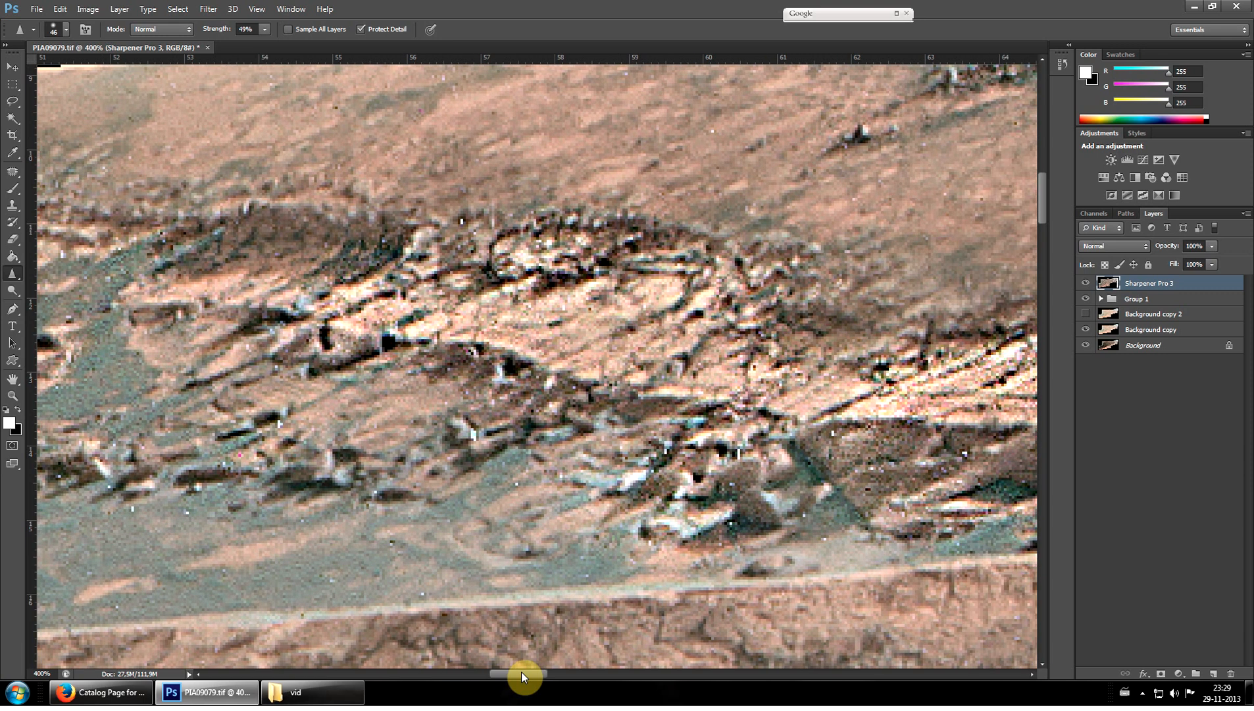
# Examine the sharpened features across the mosaic at 66.67% zoom, and the plain and rubble band at 300%
pyautogui.hotkey('ctrl', '-')
pyautogui.hotkey('ctrl', '-')
pyautogui.hotkey('ctrl', '-')
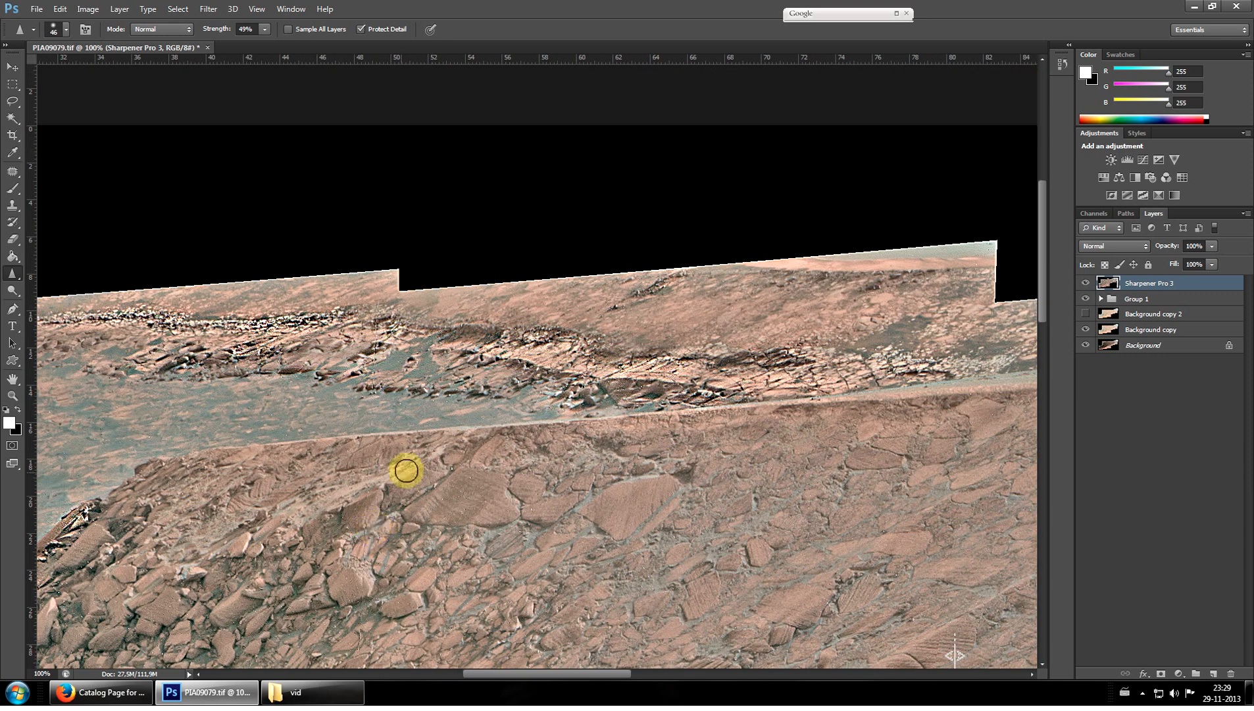
pyautogui.hotkey('ctrl', '-')
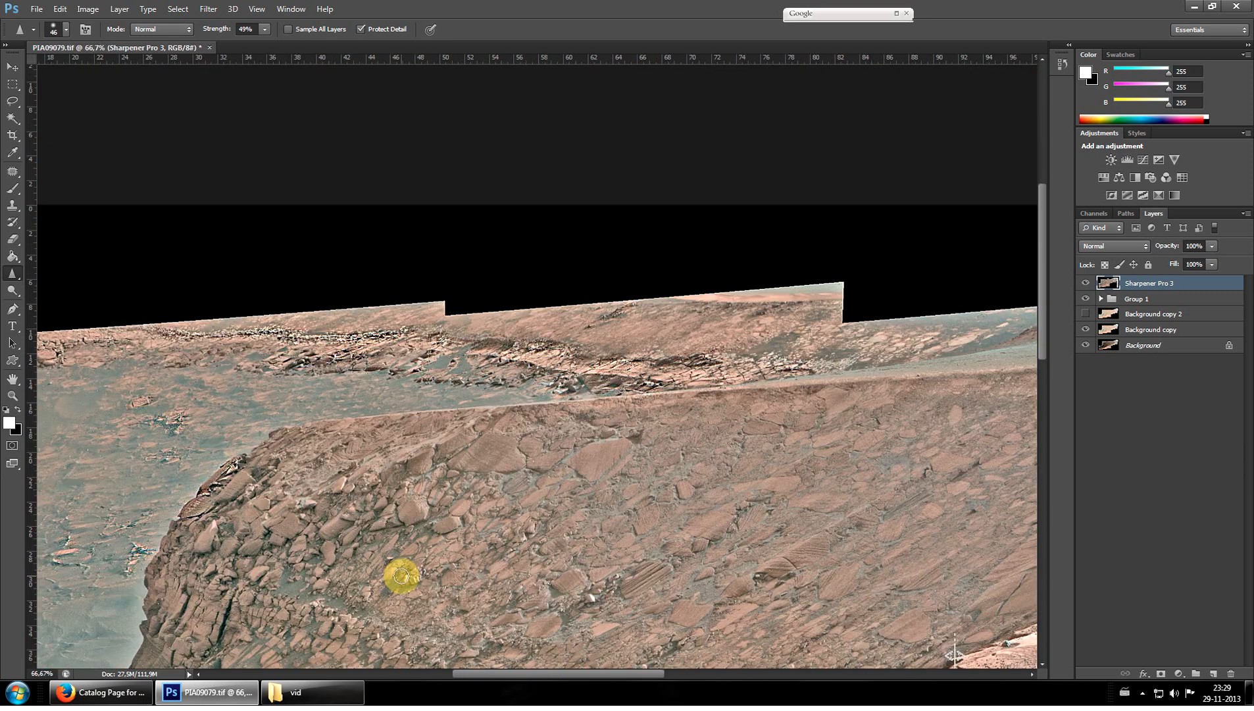
pyautogui.scroll(-5, 402, 566)
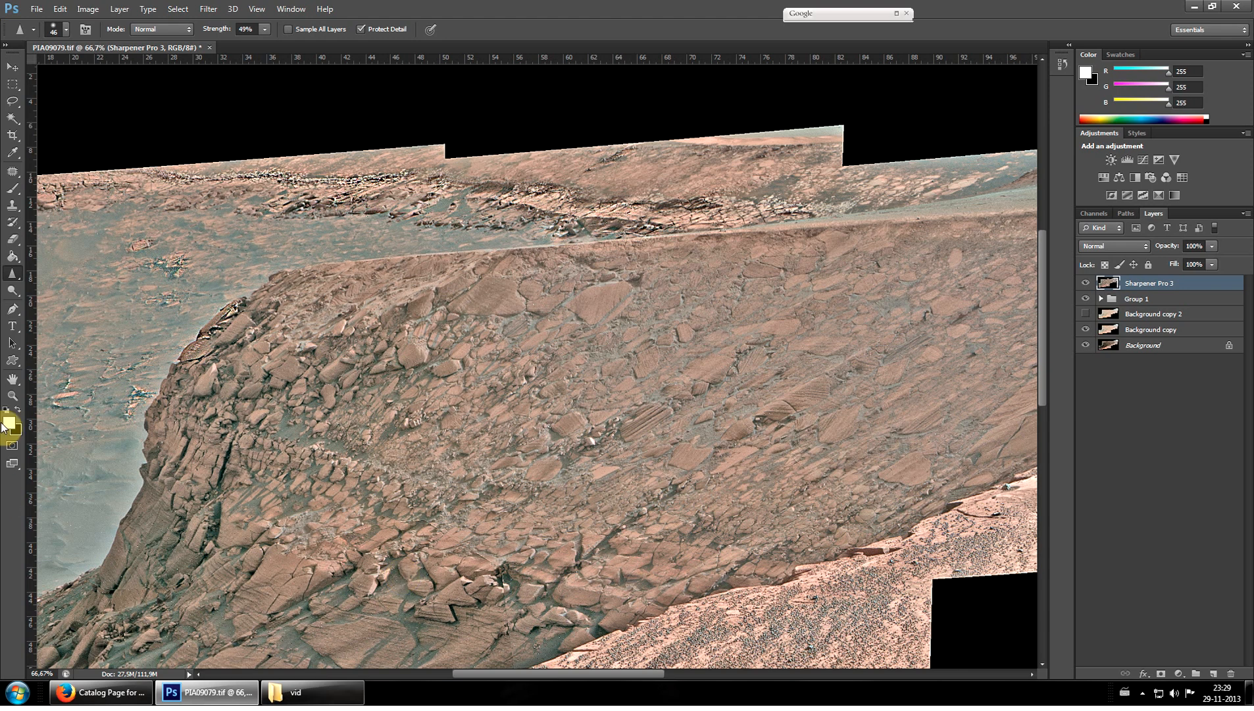
pyautogui.click(12, 396)
pyautogui.moveTo(86, 373); pyautogui.dragTo(428, 187)
pyautogui.scroll(5, 438, 194)
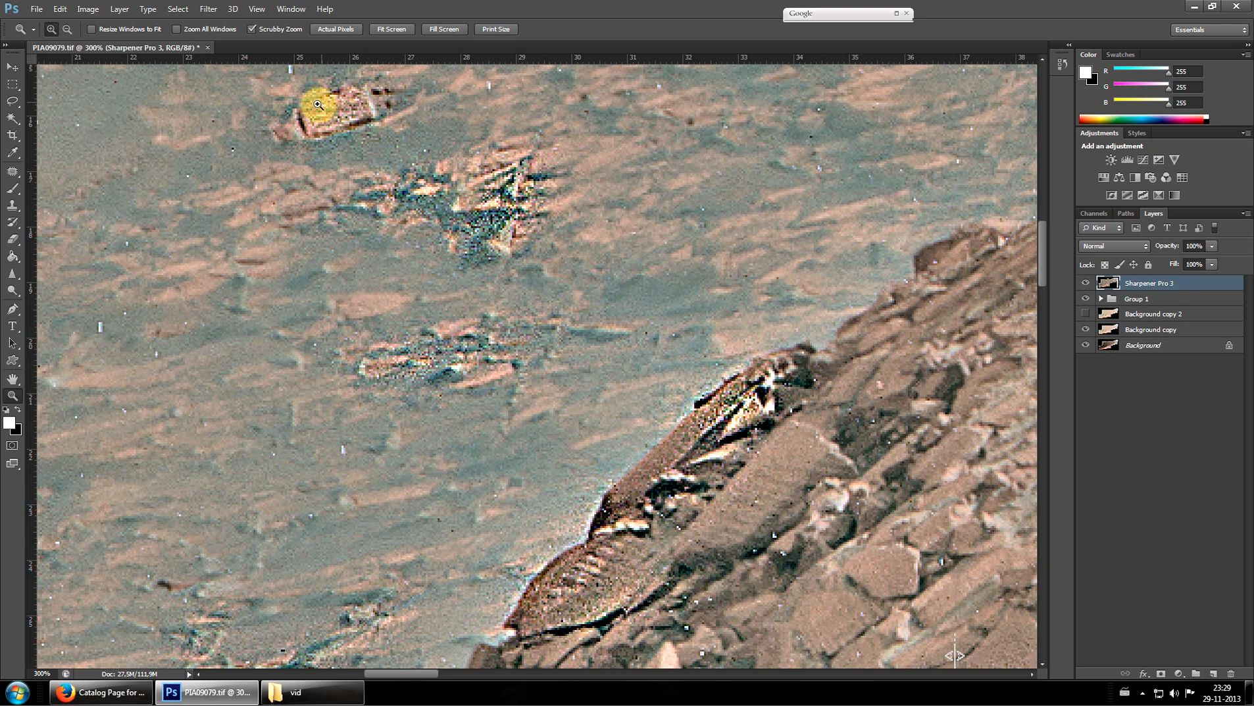
pyautogui.scroll(6, 602, 275)
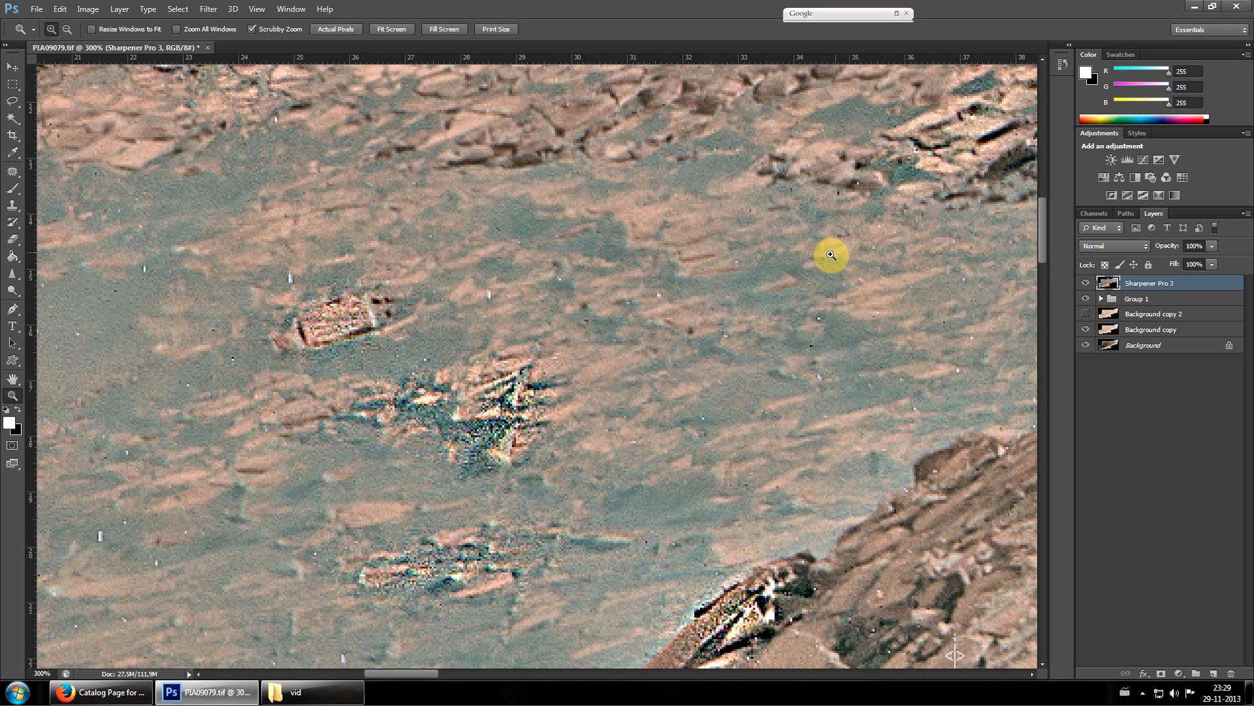
pyautogui.scroll(3, 525, 226)
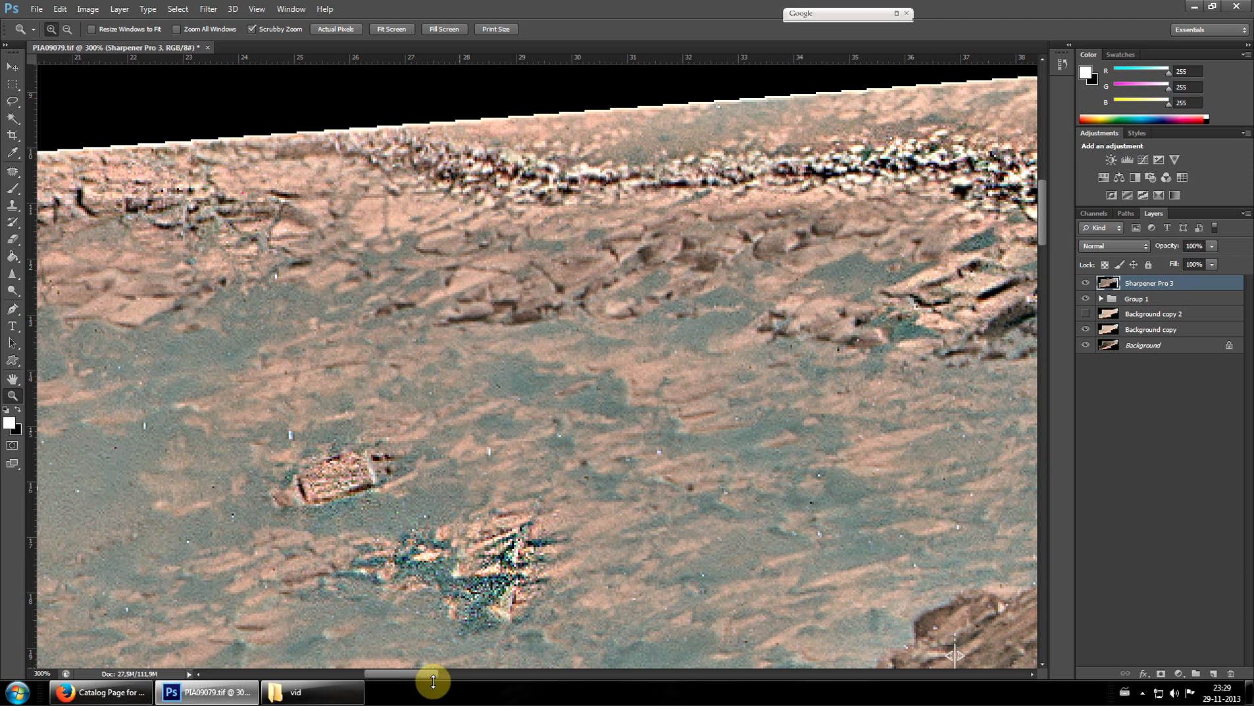
pyautogui.moveTo(423, 674); pyautogui.dragTo(478, 673)
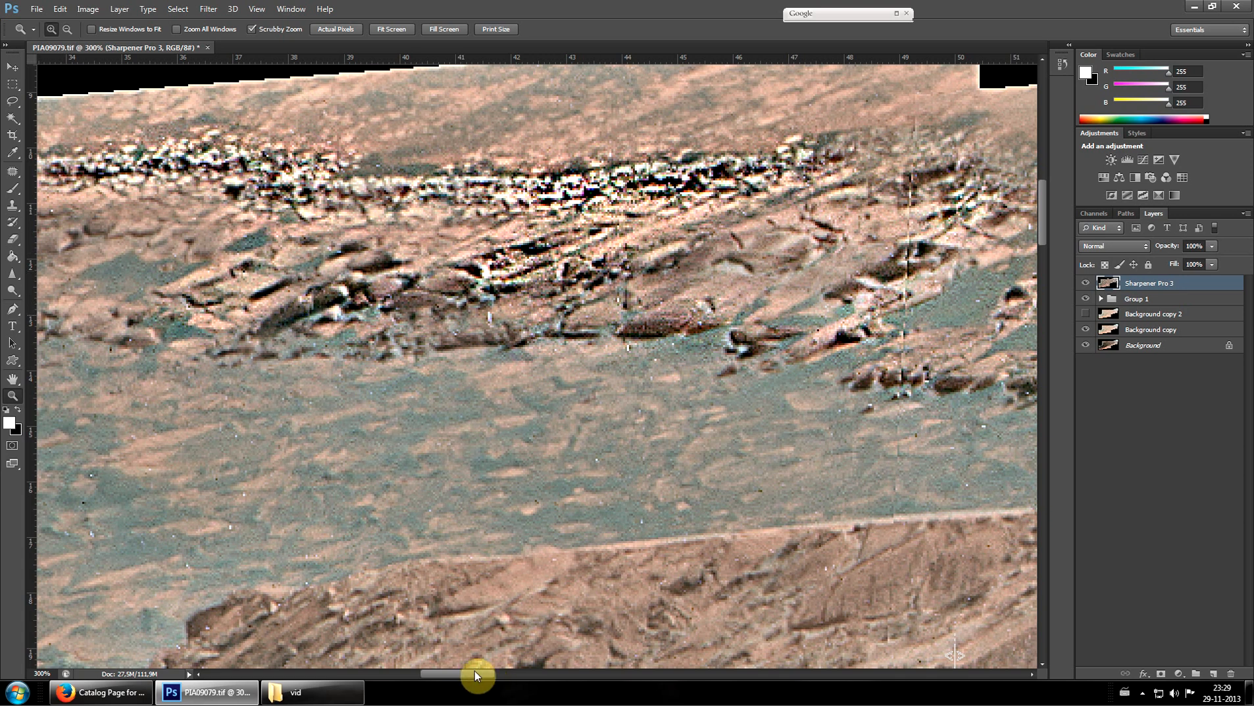
# Sharpen the dark crest around the hollow and the bright rock ledge just below it on the distant slope at 400% zoom
pyautogui.moveTo(474, 670); pyautogui.dragTo(487, 669)
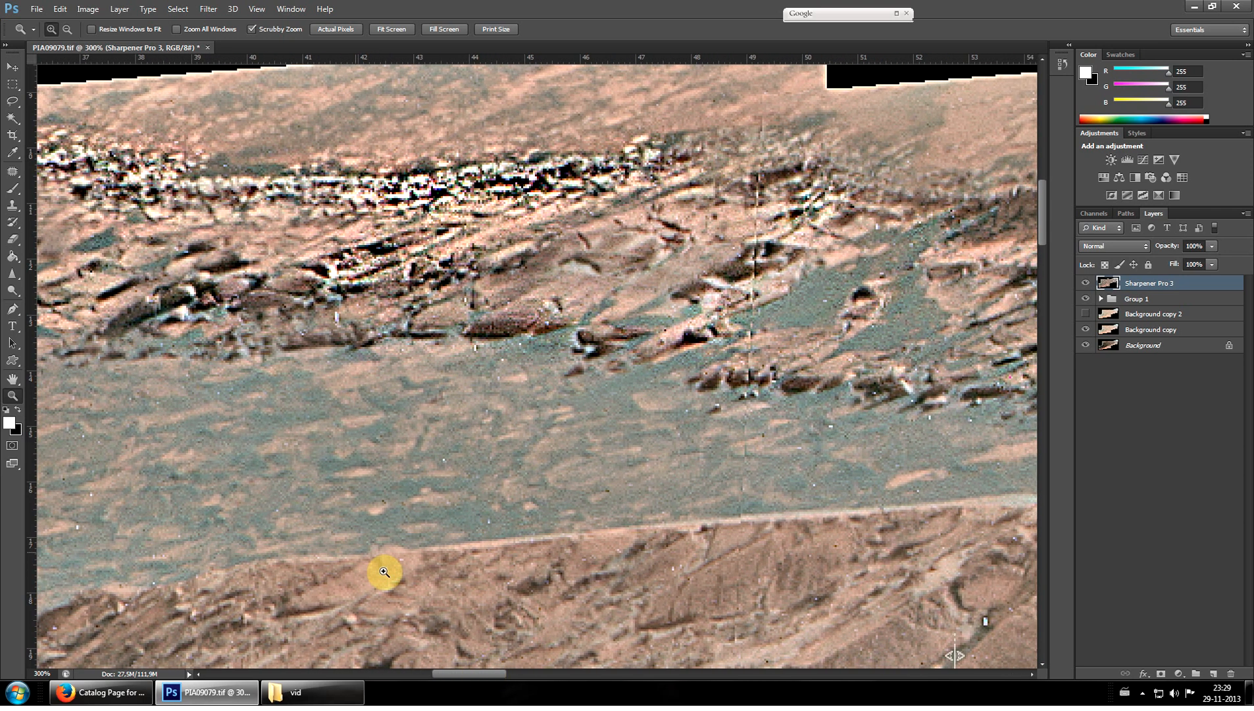
pyautogui.moveTo(475, 671); pyautogui.dragTo(487, 674)
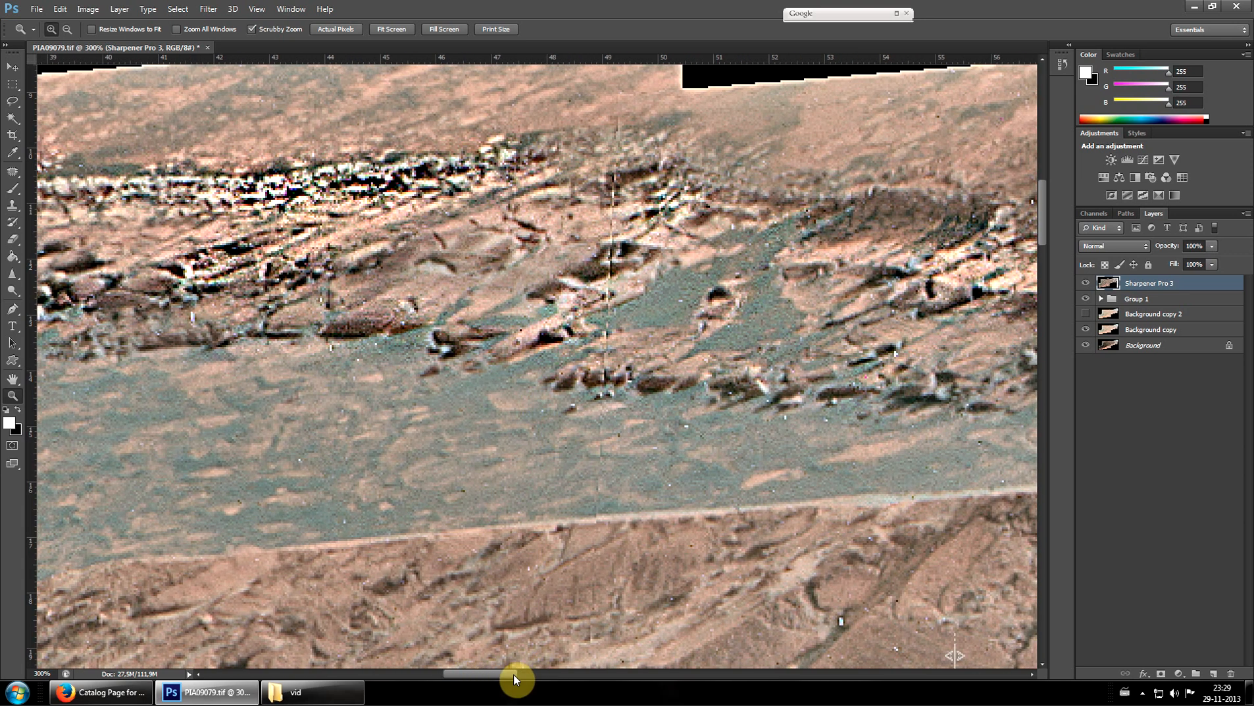
pyautogui.moveTo(511, 673); pyautogui.dragTo(528, 673)
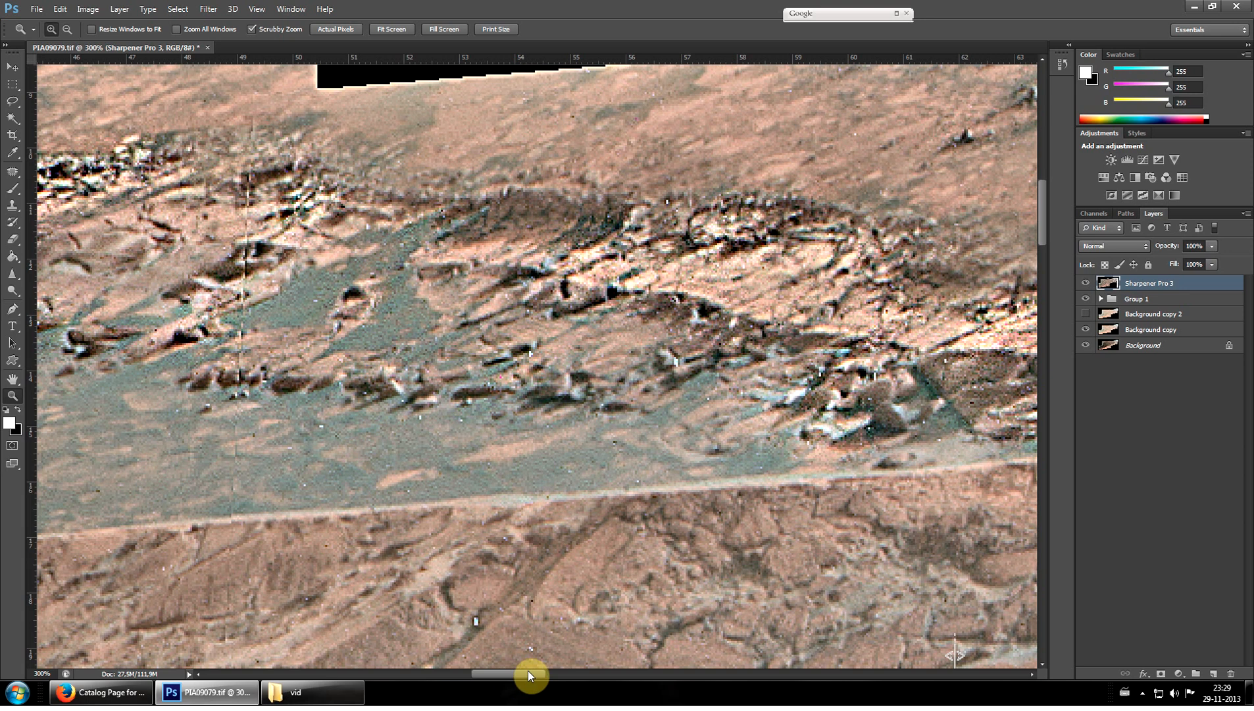
pyautogui.moveTo(528, 671); pyautogui.dragTo(535, 668)
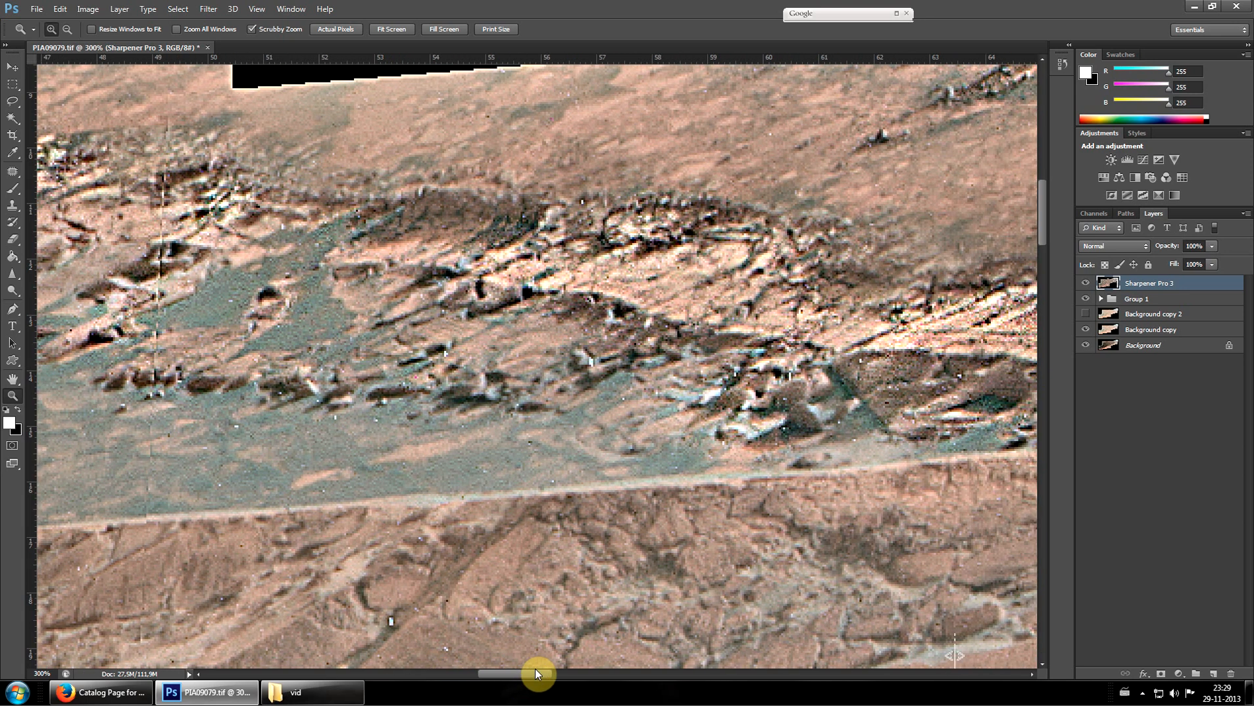
pyautogui.click(420, 218)
pyautogui.click(12, 273)
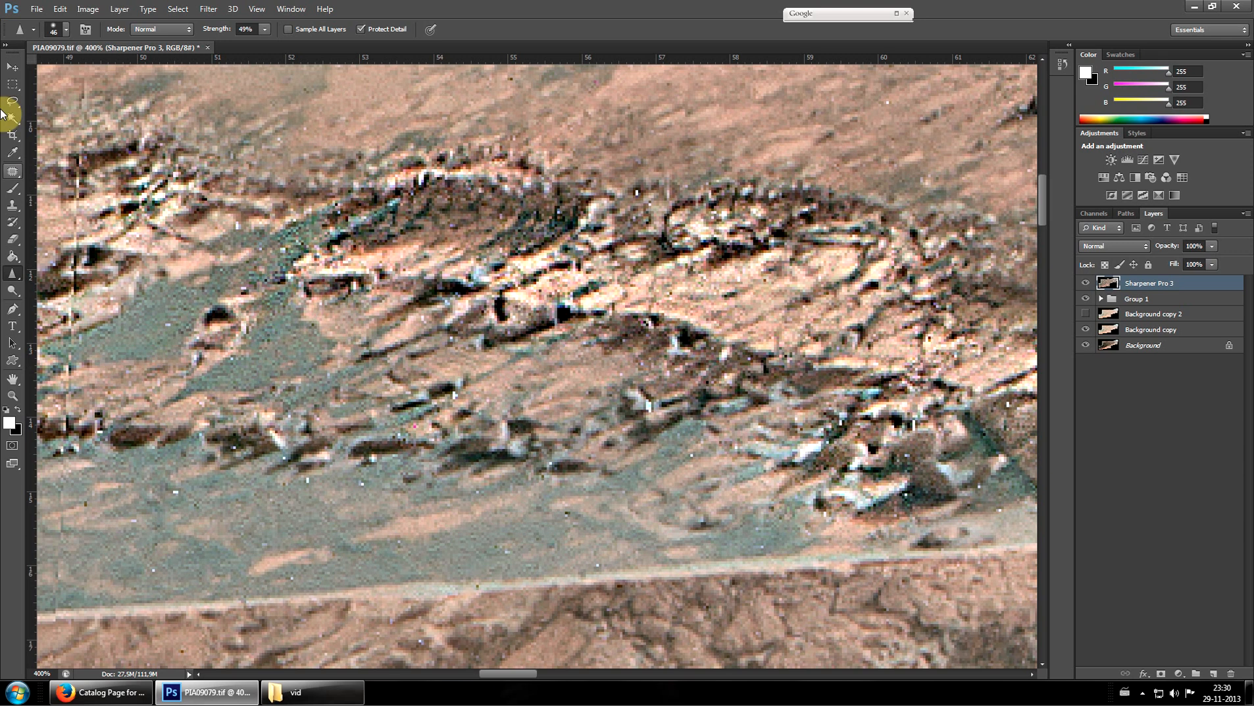
pyautogui.click(12, 66)
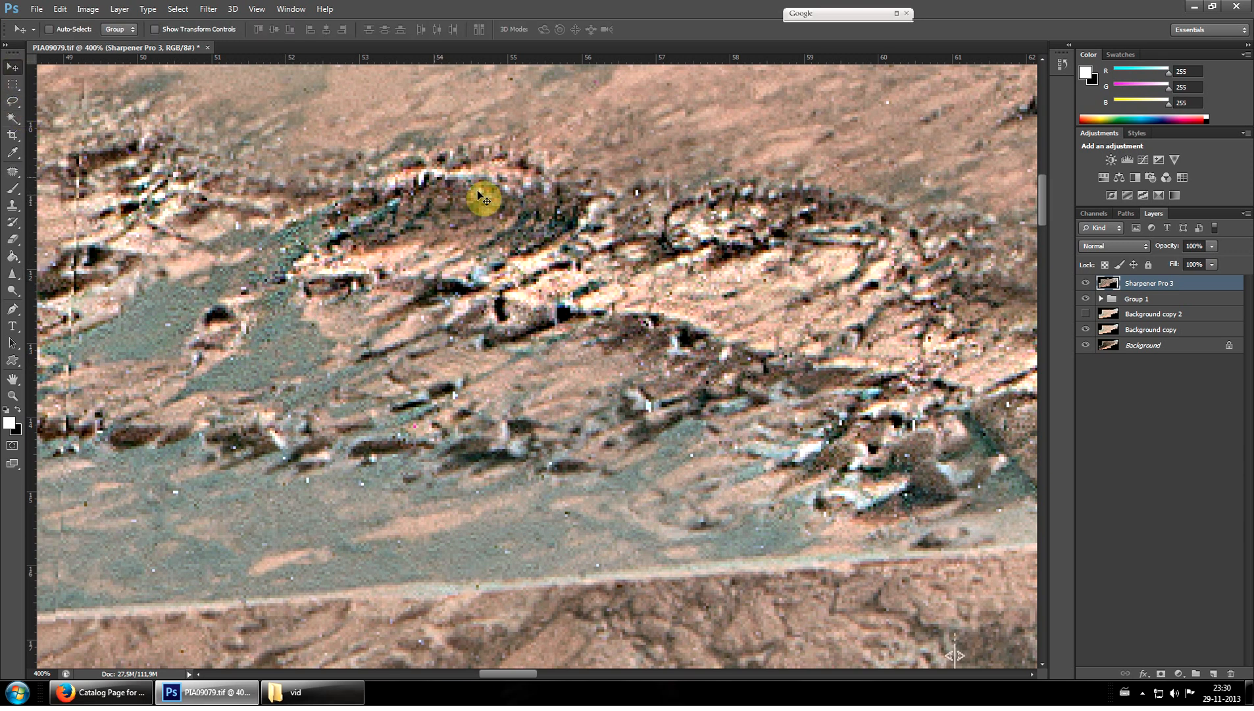
pyautogui.click(14, 274)
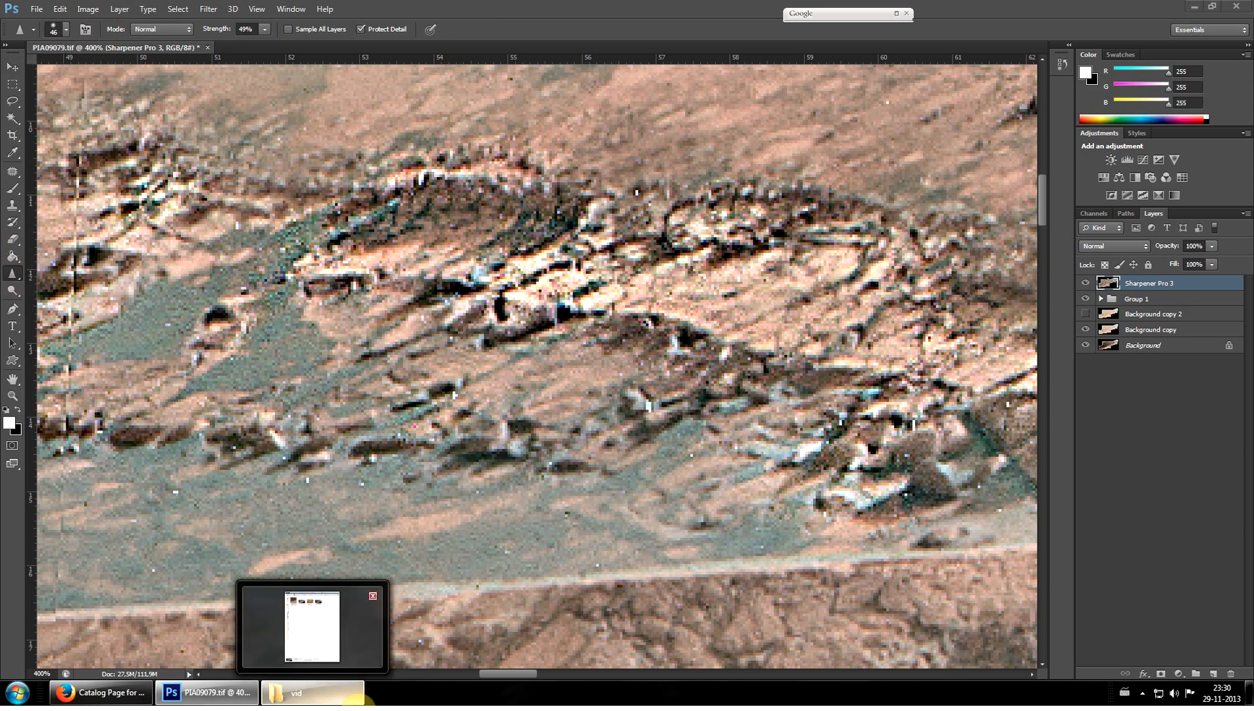
pyautogui.click(355, 702)
pyautogui.click(360, 698)
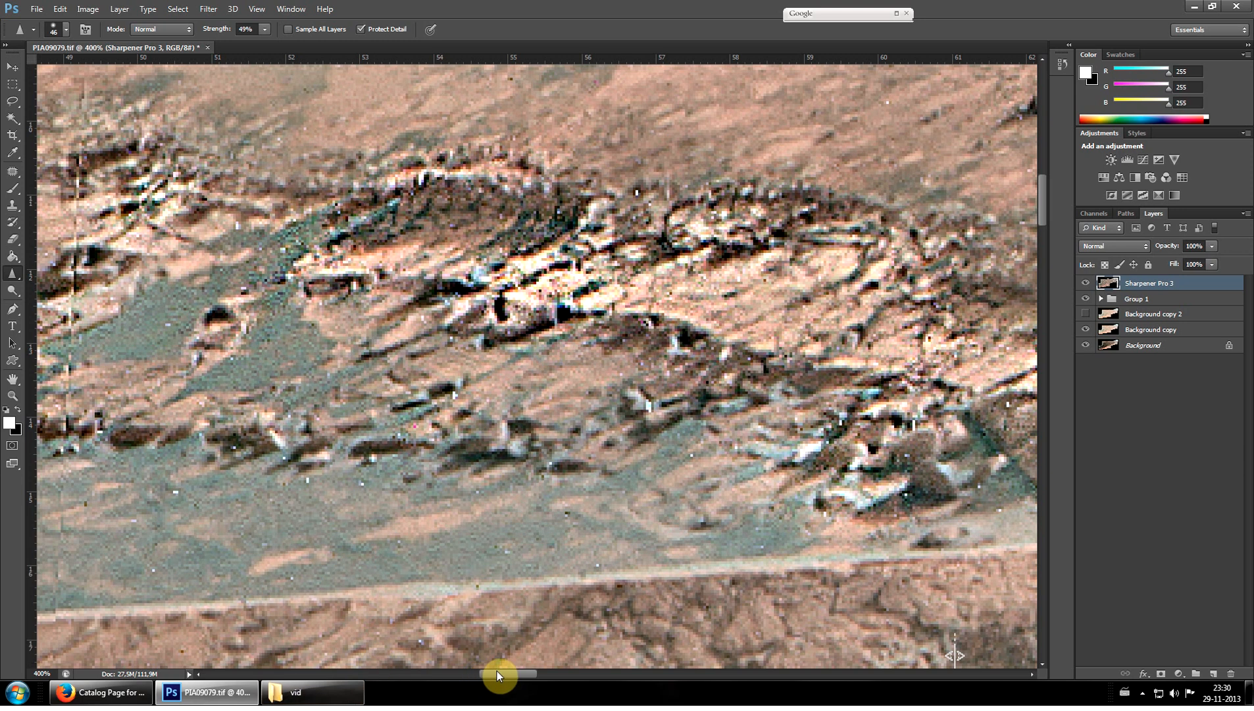
# Examine the neighbouring rock outcrop at 400% and 200% zoom, and the broken rock slope of the cliff at 66.67%
pyautogui.moveTo(496, 674); pyautogui.dragTo(510, 672)
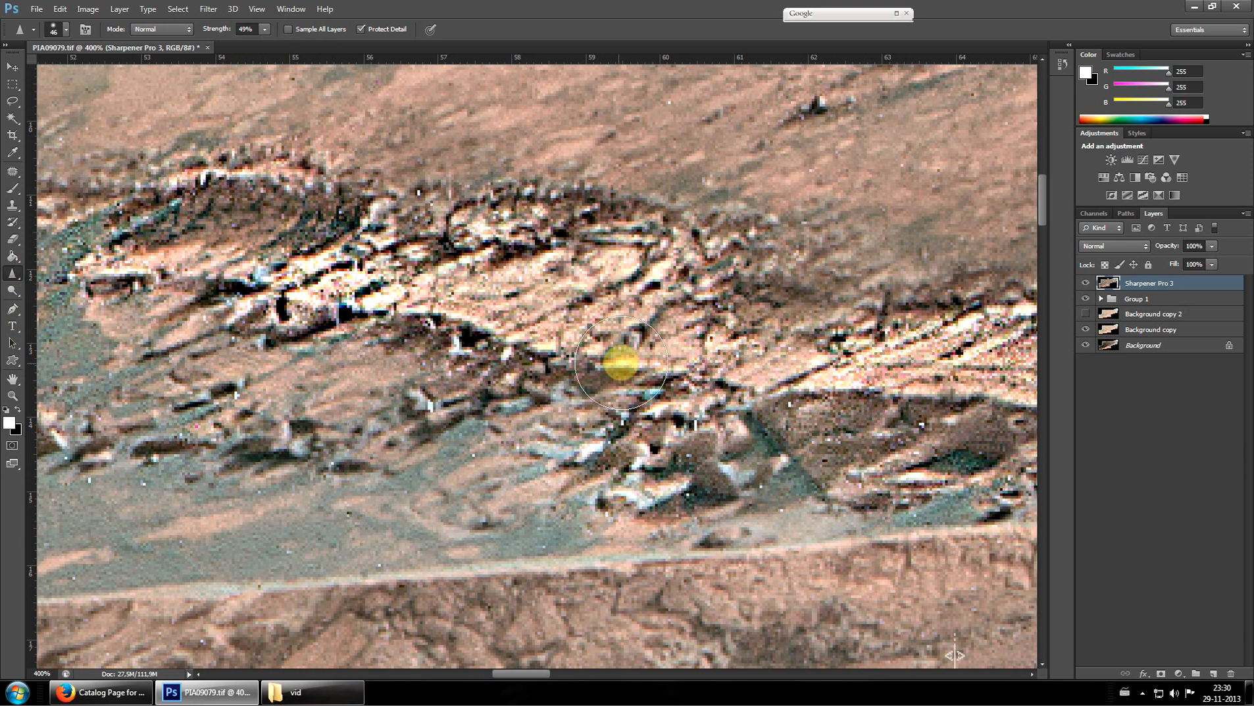
pyautogui.scroll(-2, 713, 329)
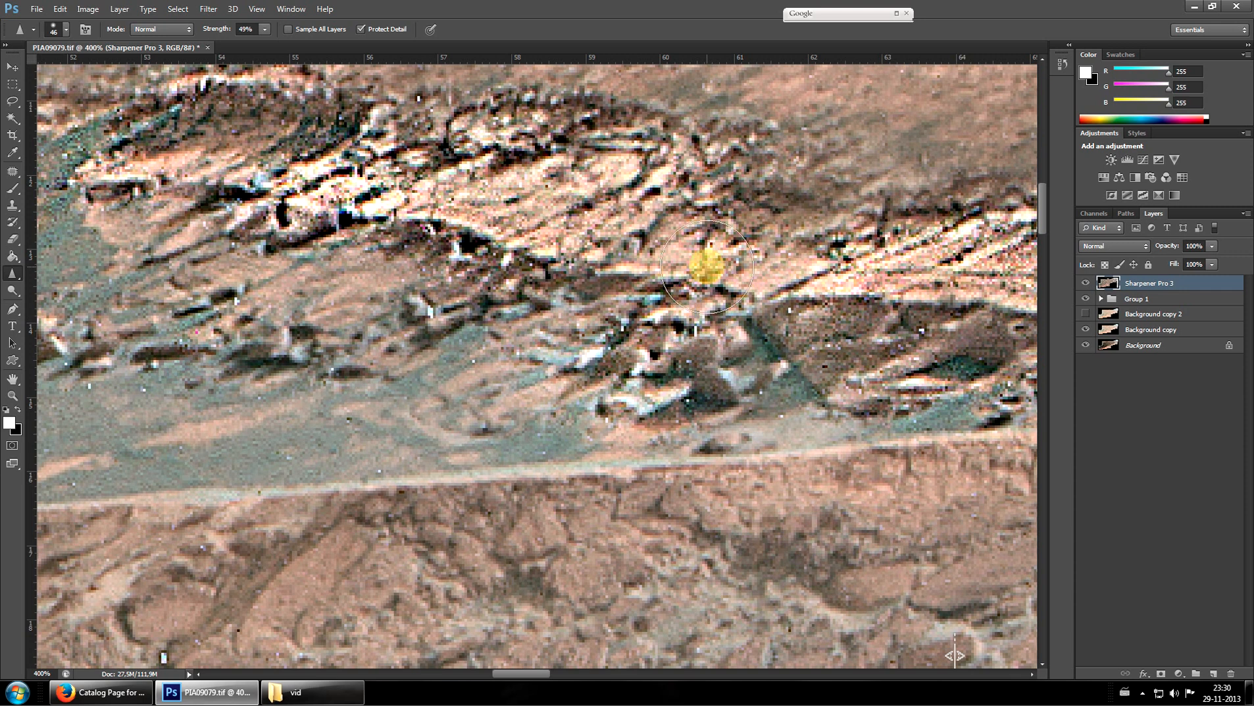
pyautogui.hotkey('ctrl', '-')
pyautogui.hotkey('ctrl', '-')
pyautogui.hotkey('ctrl', '-')
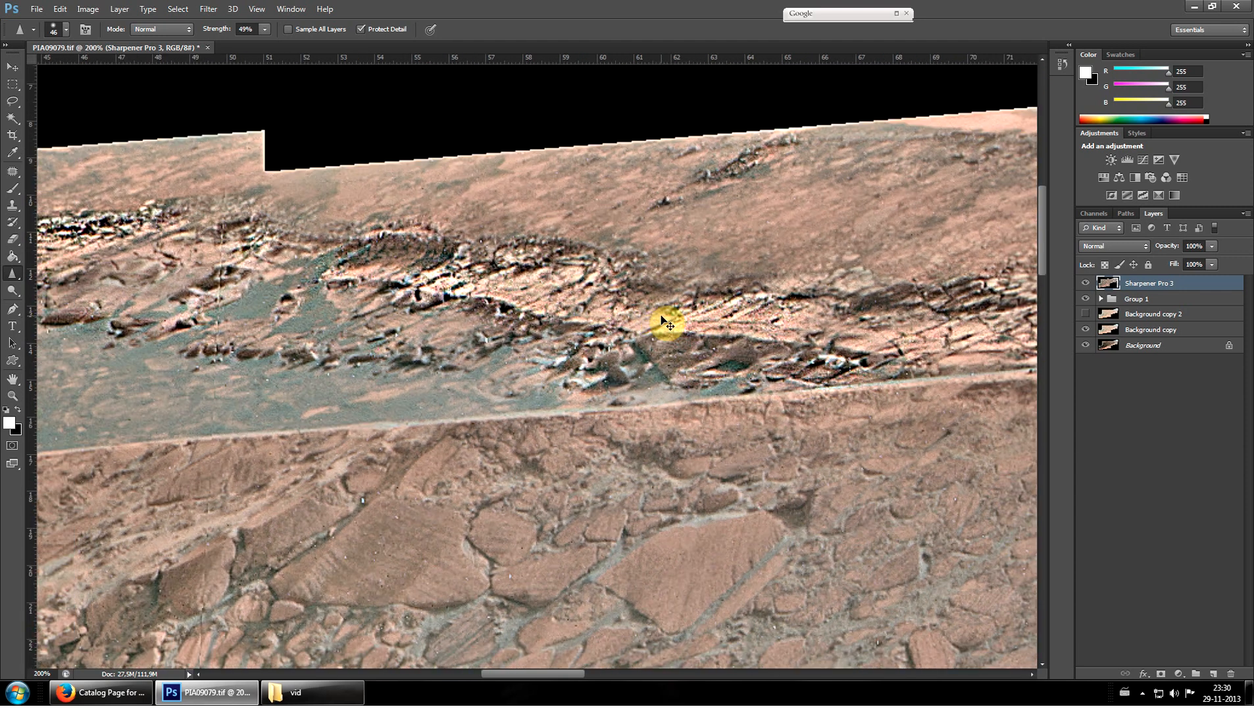
pyautogui.hotkey('ctrl', '-')
pyautogui.scroll(-4, 730, 364)
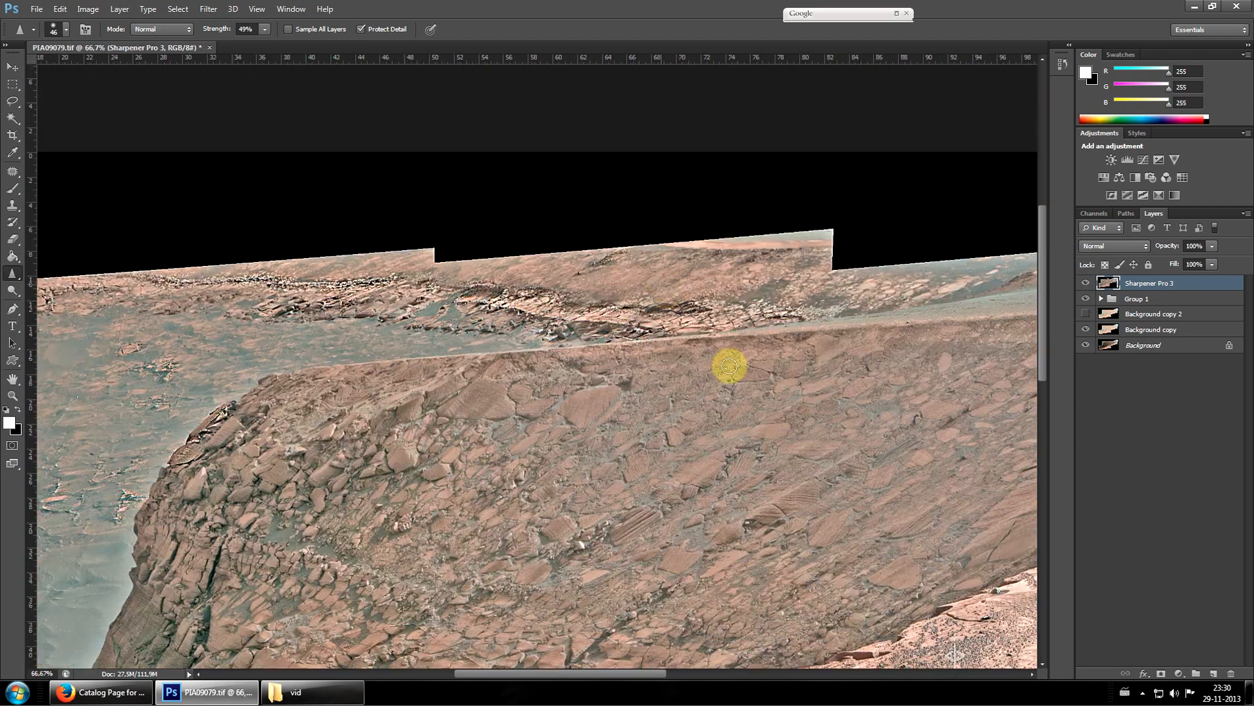
pyautogui.scroll(-3, 814, 387)
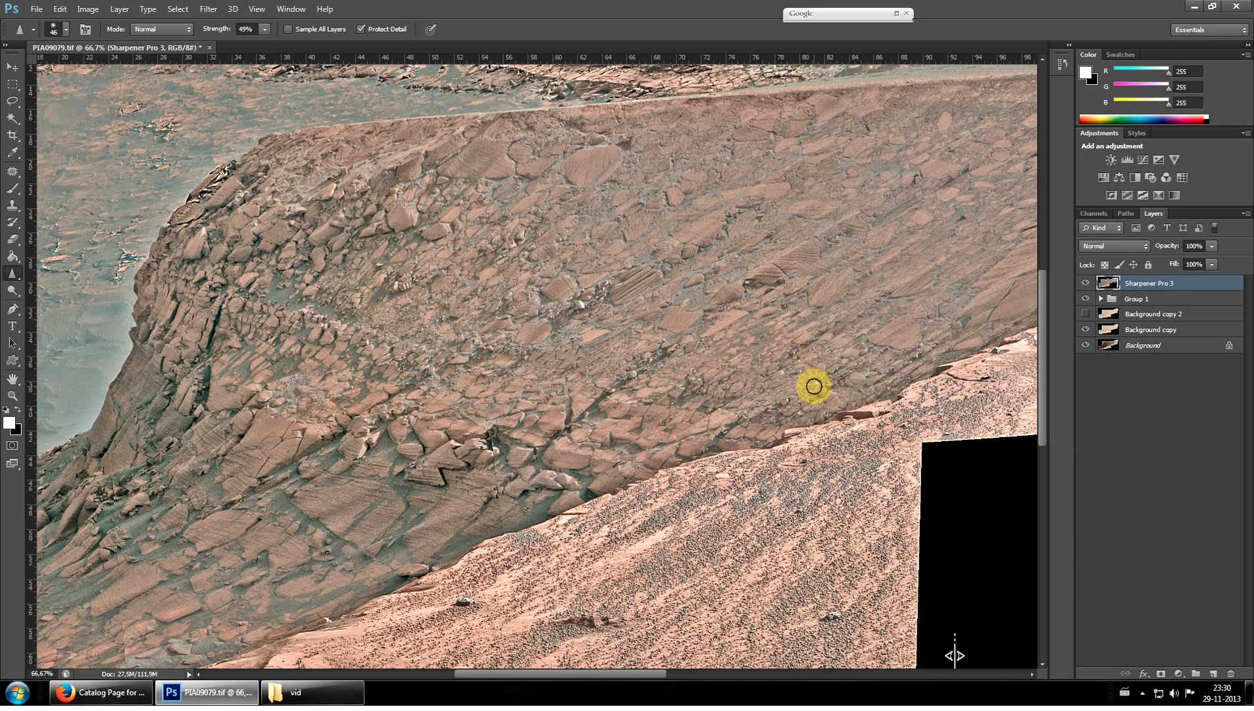